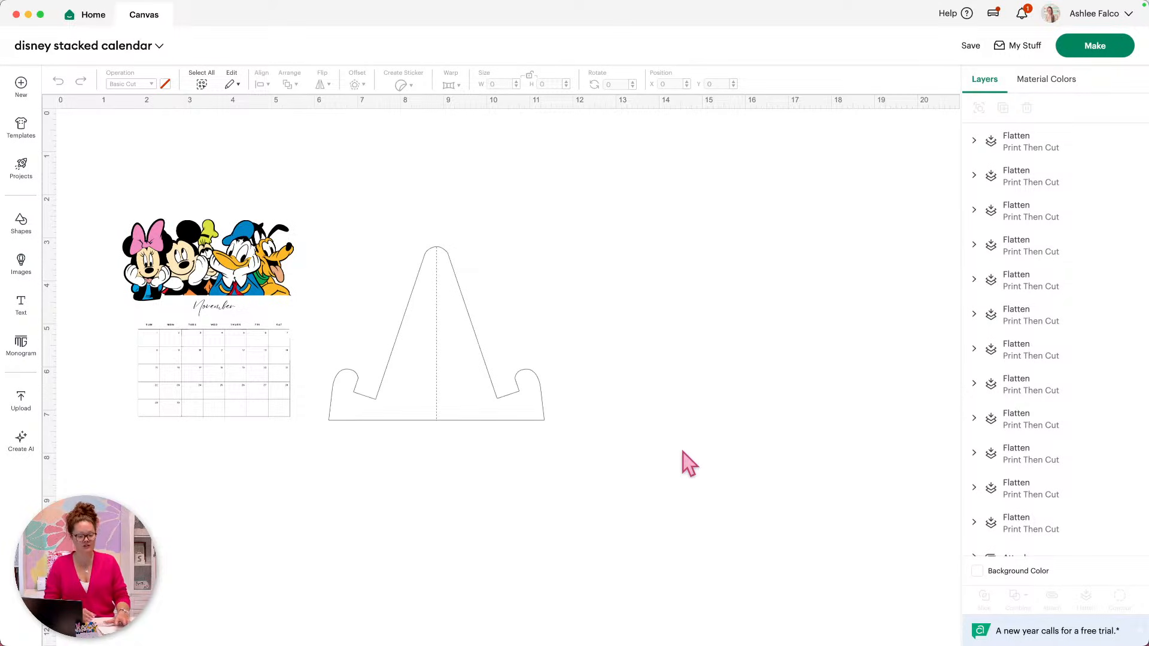
Move the whole existing calendar and stand design out of the working area, to about X 21.12, Y 7.538
left_click_drag(682, 451, 70, 156)
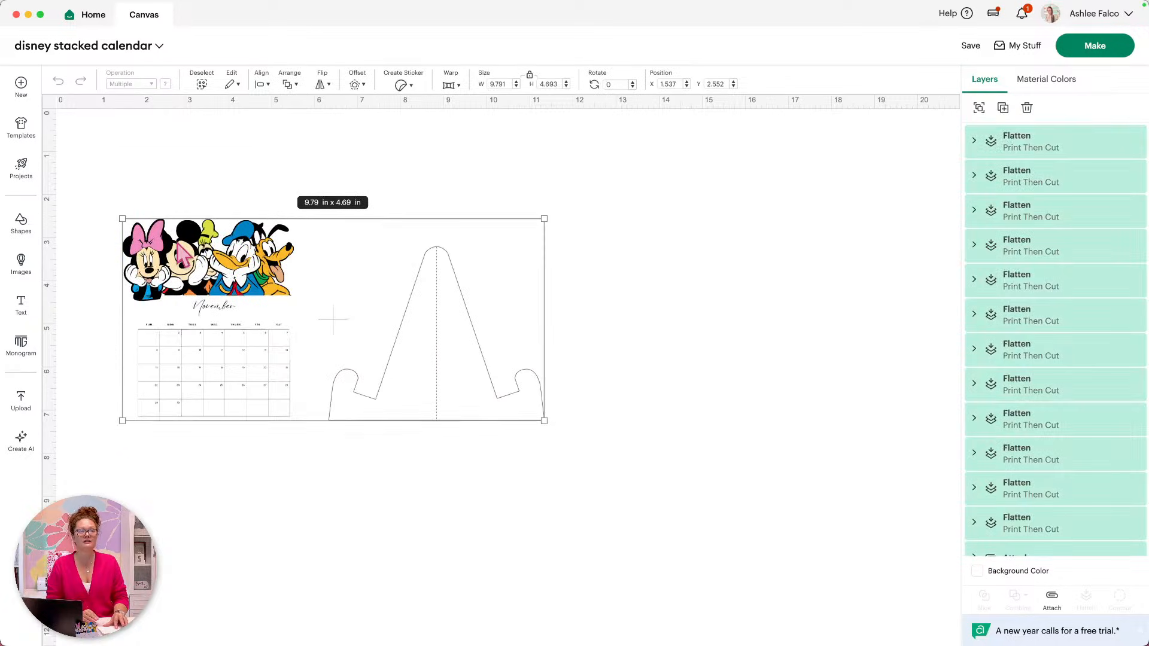
left_click_drag(182, 255, 1018, 464)
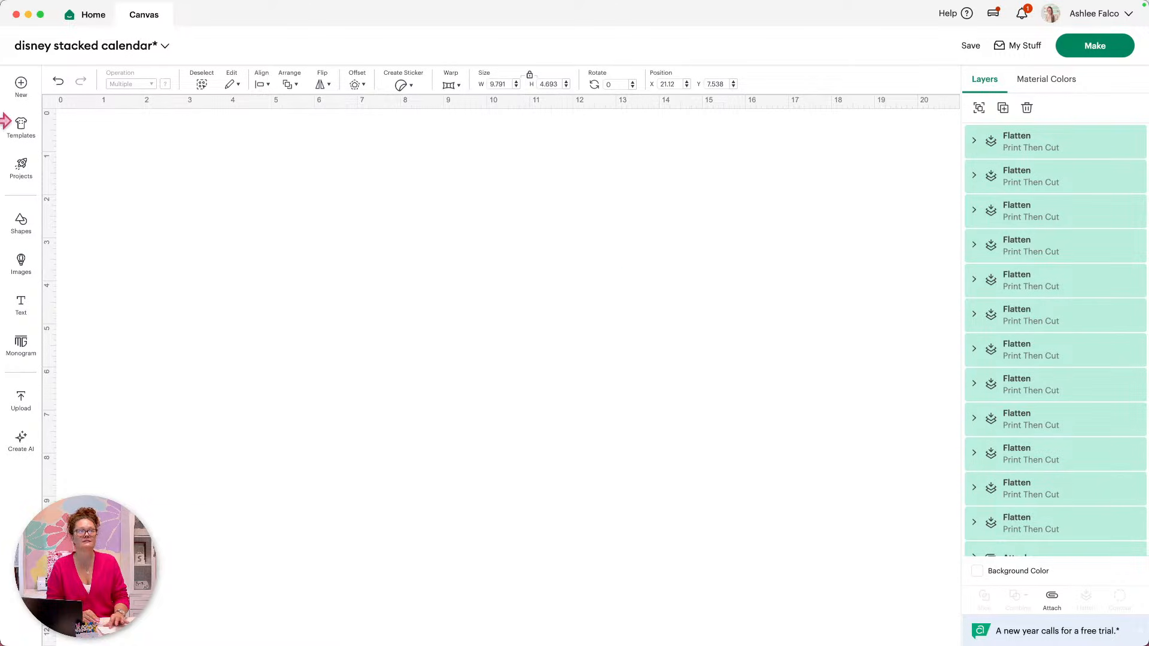
left_click(93, 24)
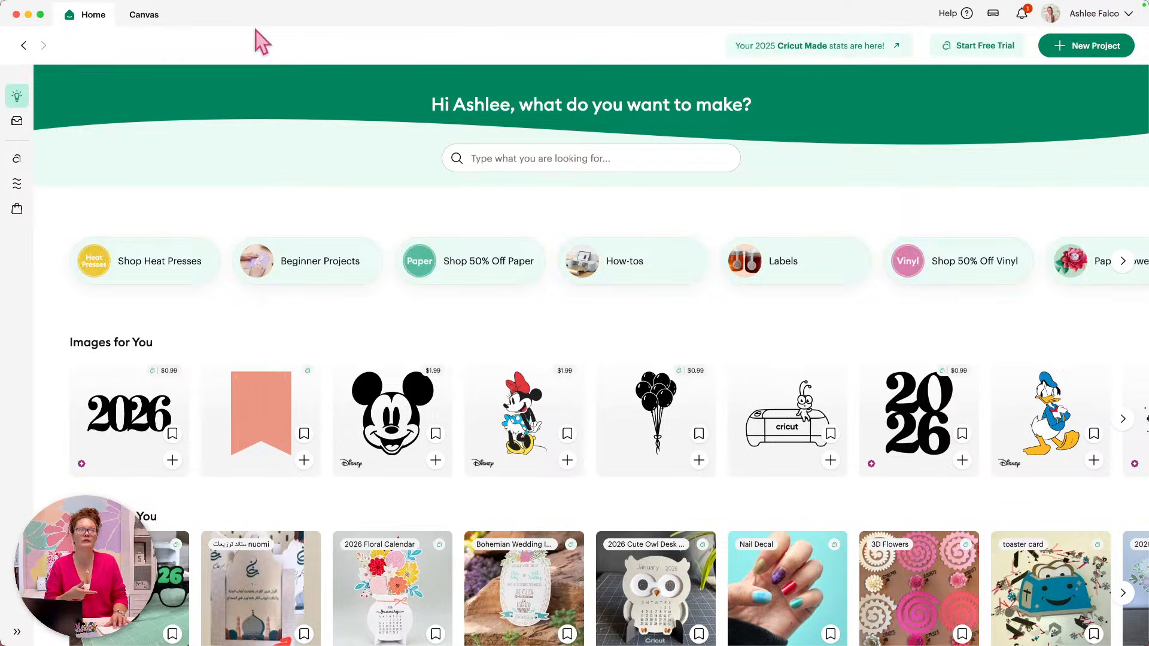
left_click(144, 17)
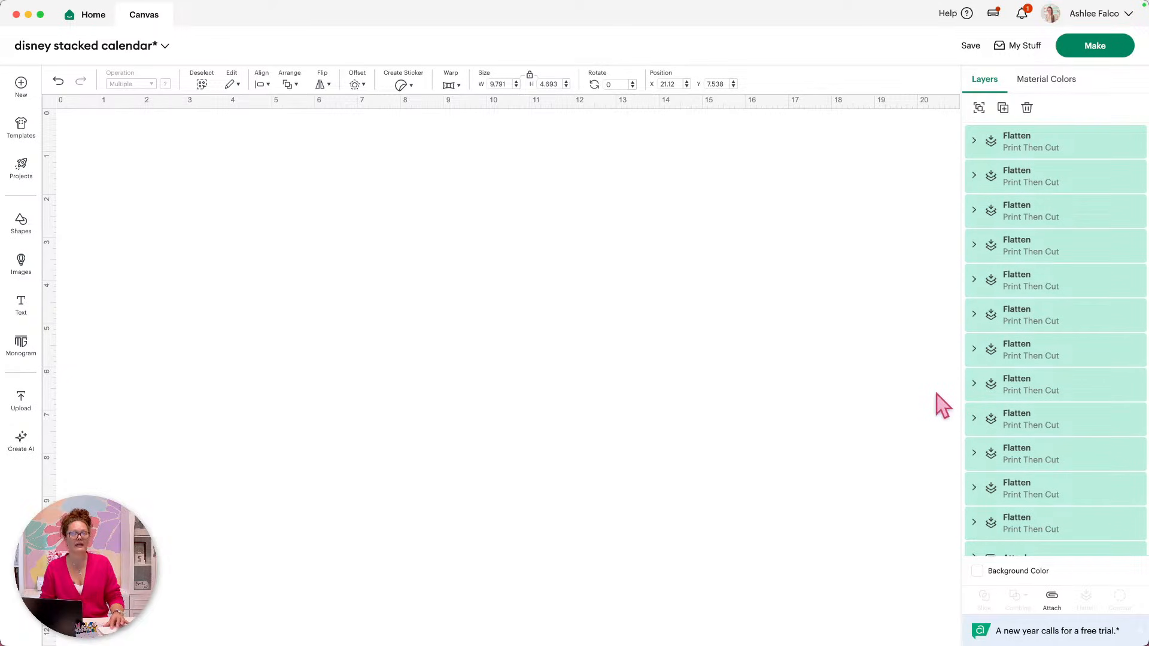
left_click(334, 308)
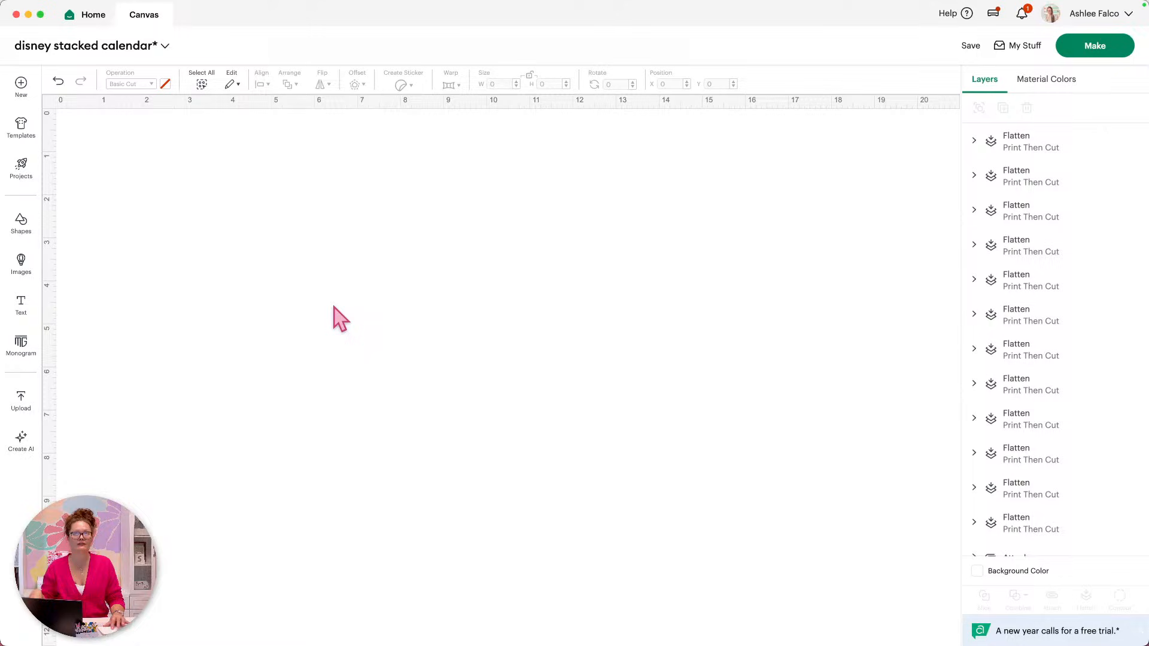
Start a new image upload and open the 2026 CALENDAR folder inside "2026 calendar with stand" in Finder
left_click(22, 401)
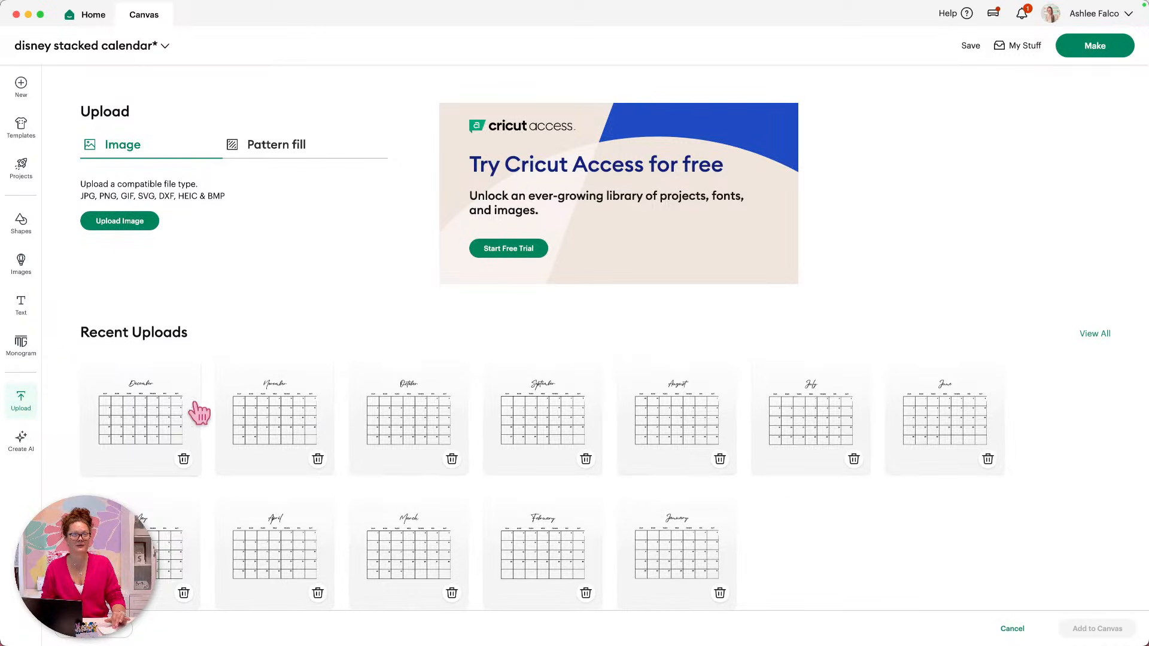
left_click(118, 221)
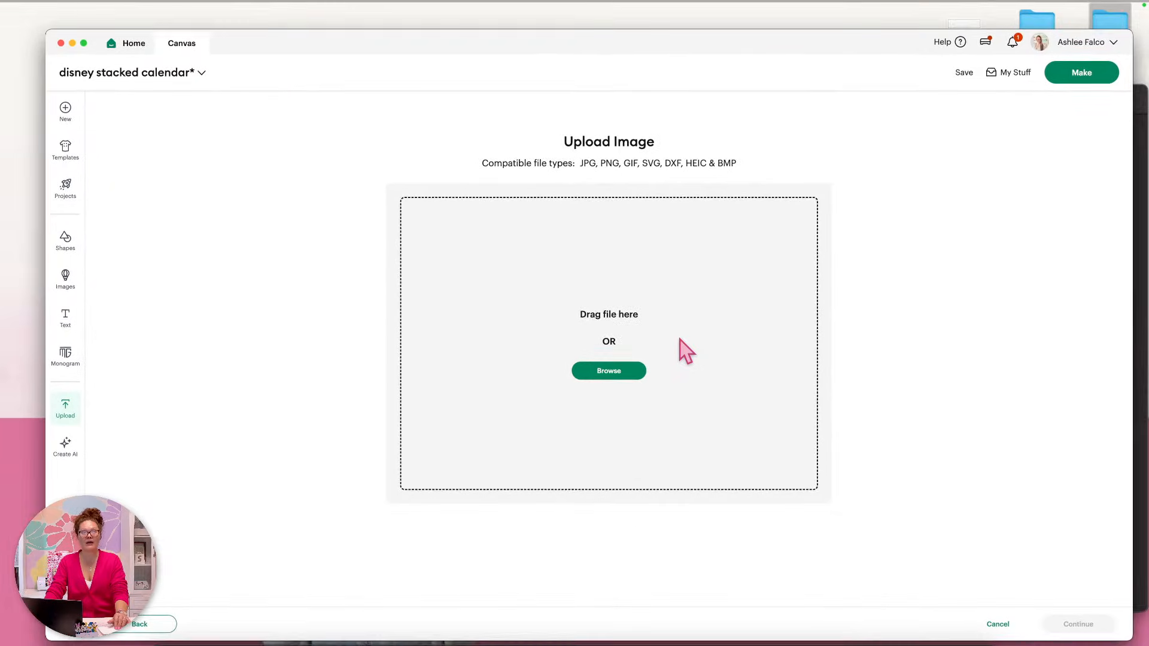
key("ctrl+Up")
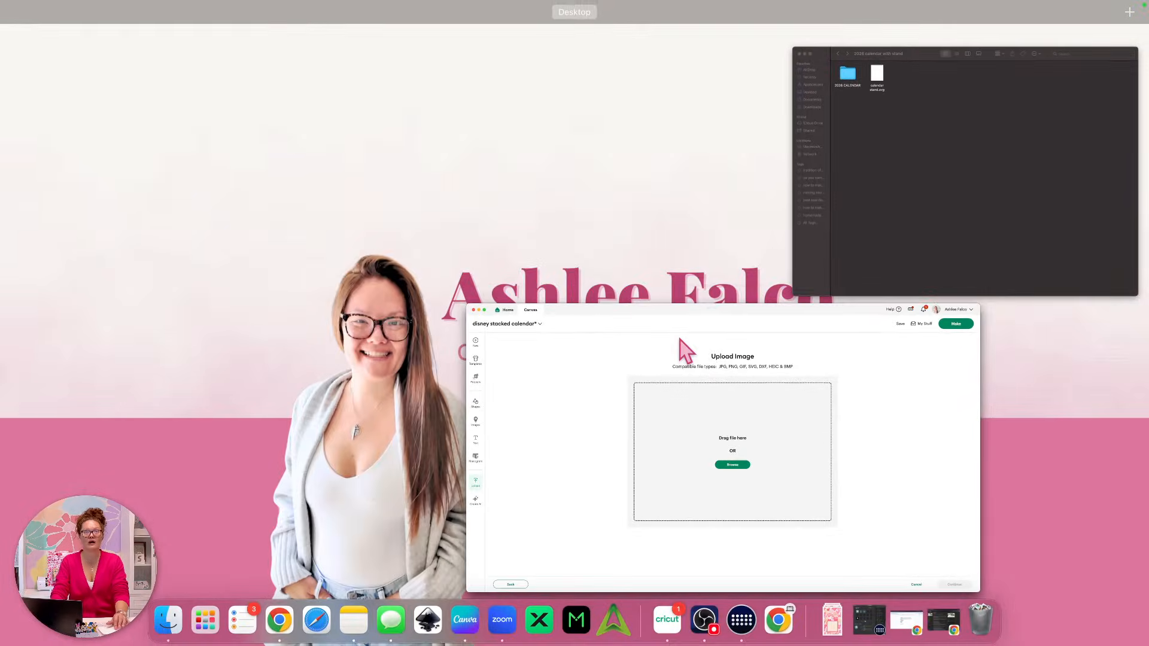
left_click(850, 193)
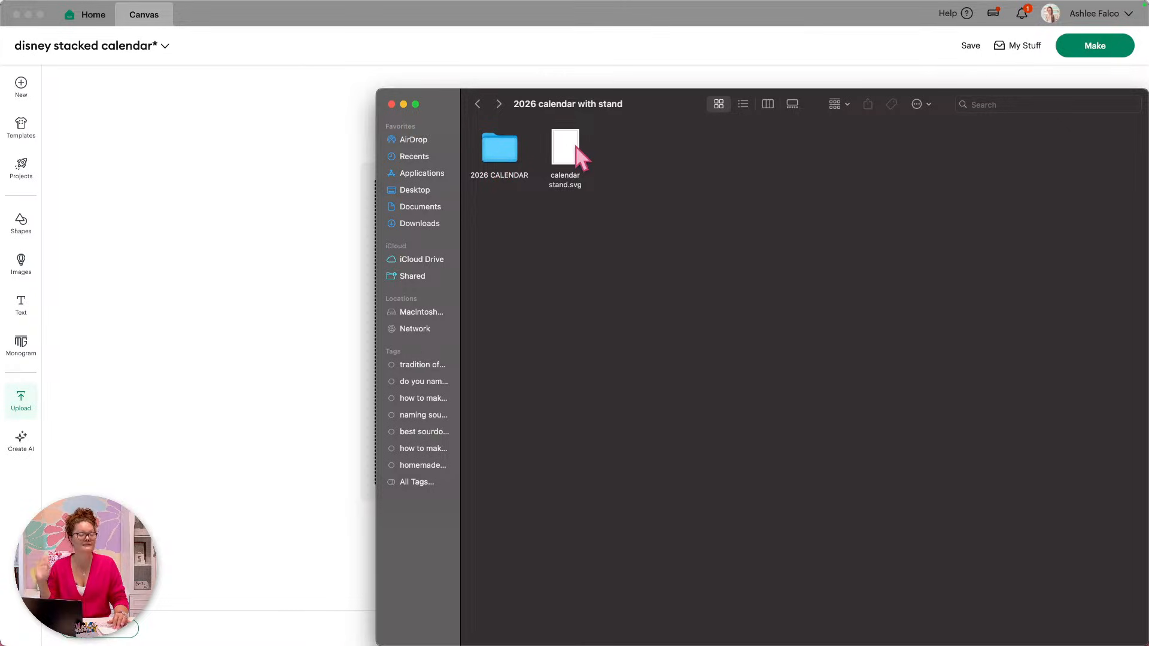
double_click(505, 155)
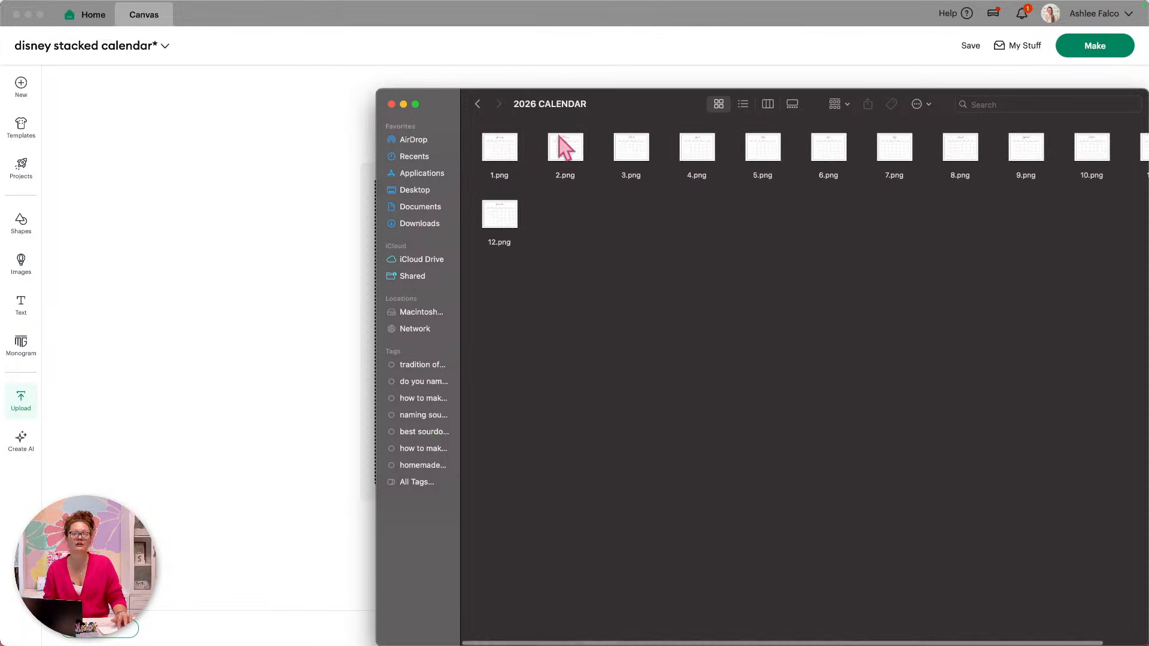
Load 1.png from the 2026 CALENDAR folder into the image upload and continue to the background remover
left_click_drag(649, 105, 620, 151)
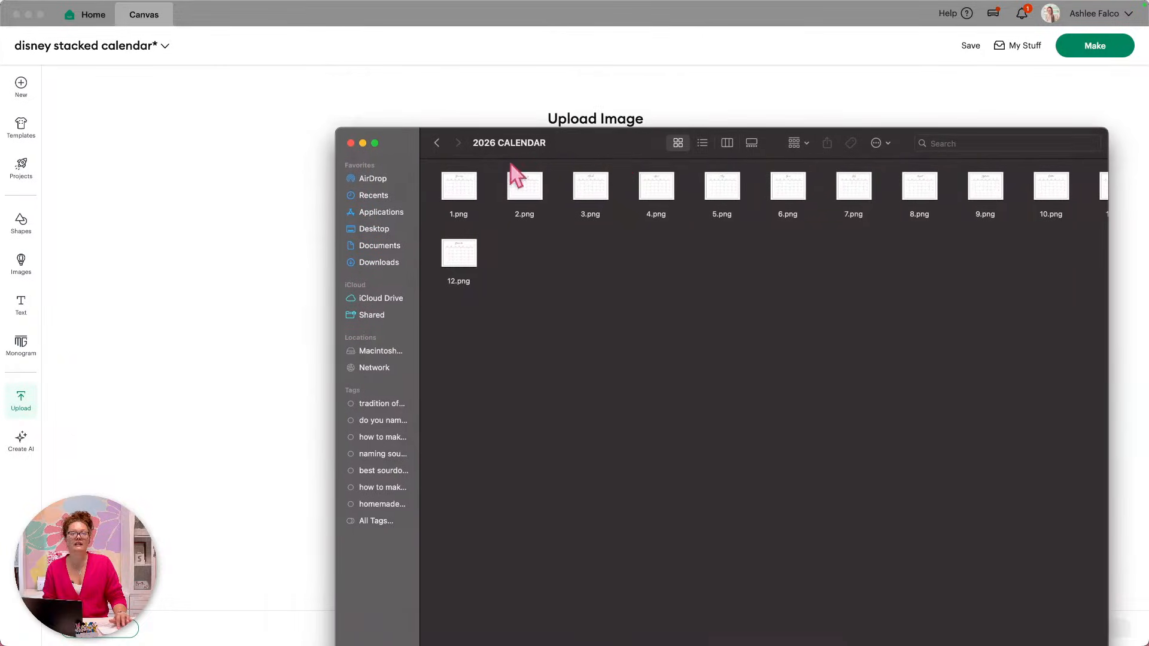
left_click(459, 188)
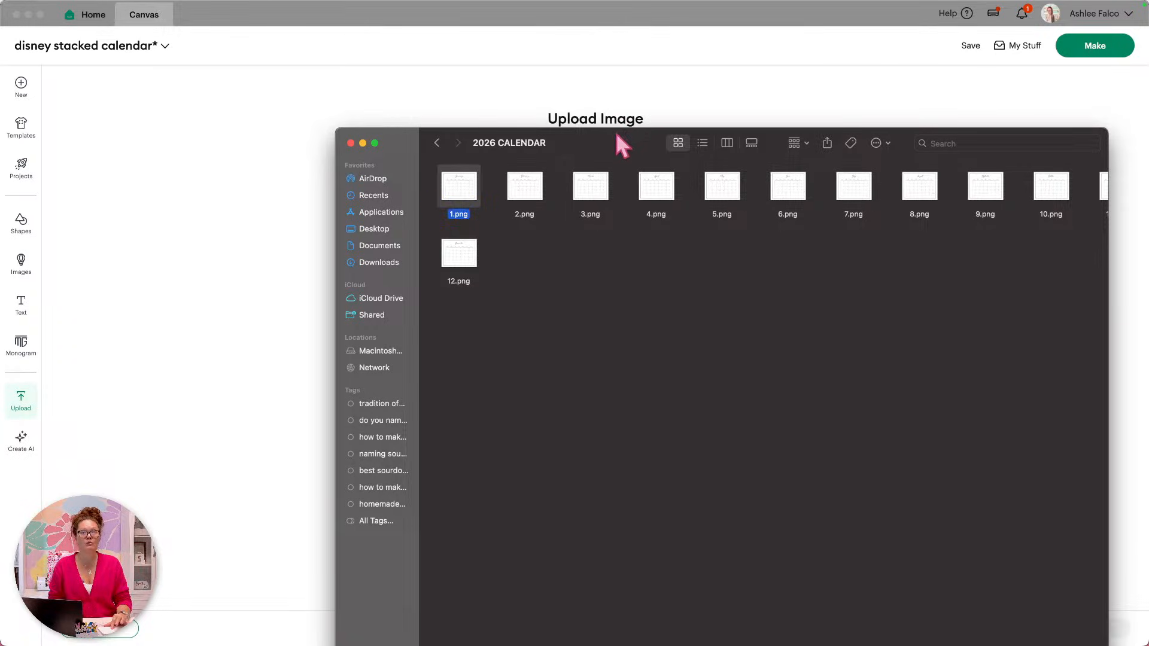
left_click_drag(617, 135, 795, 307)
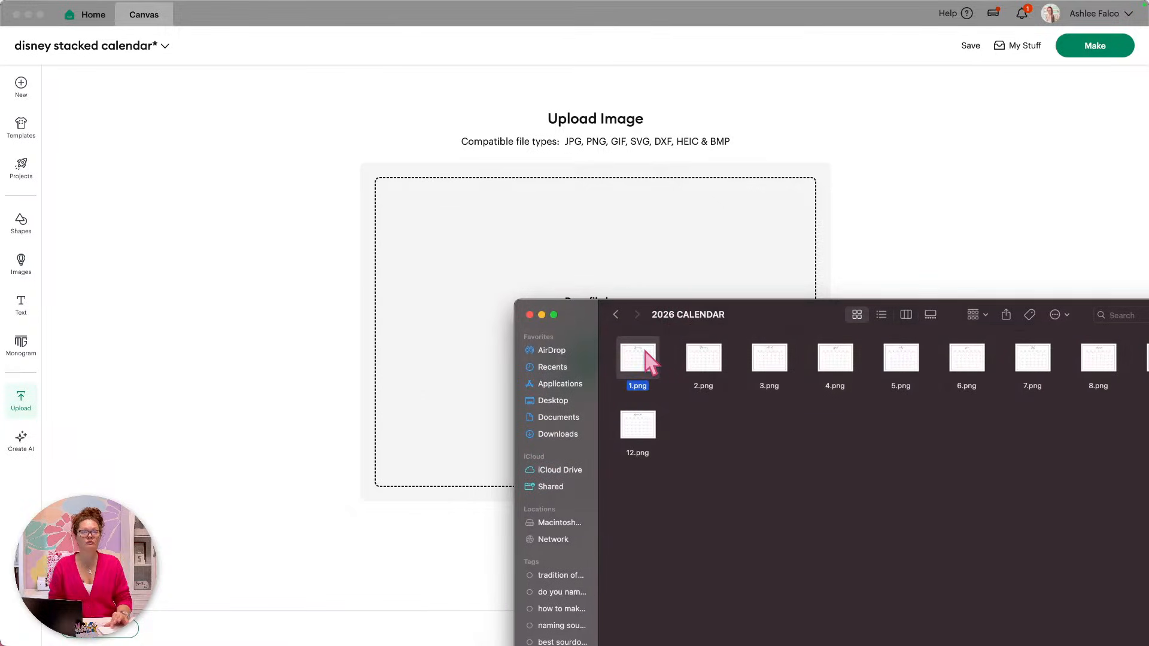
left_click_drag(650, 362, 548, 247)
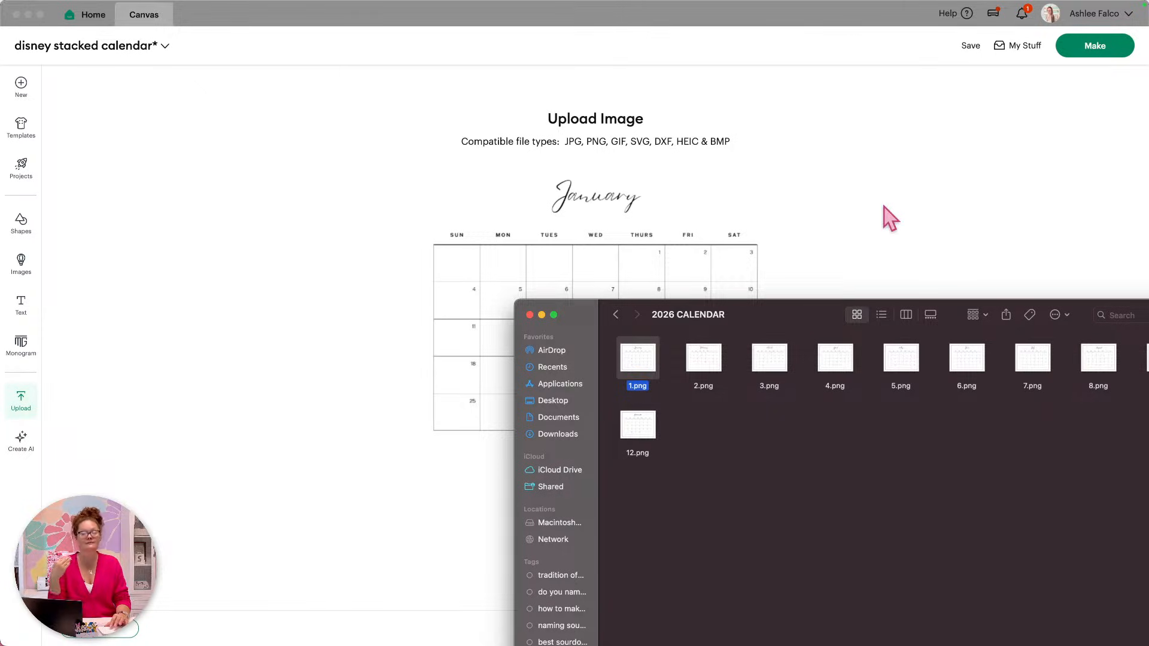
left_click(821, 257)
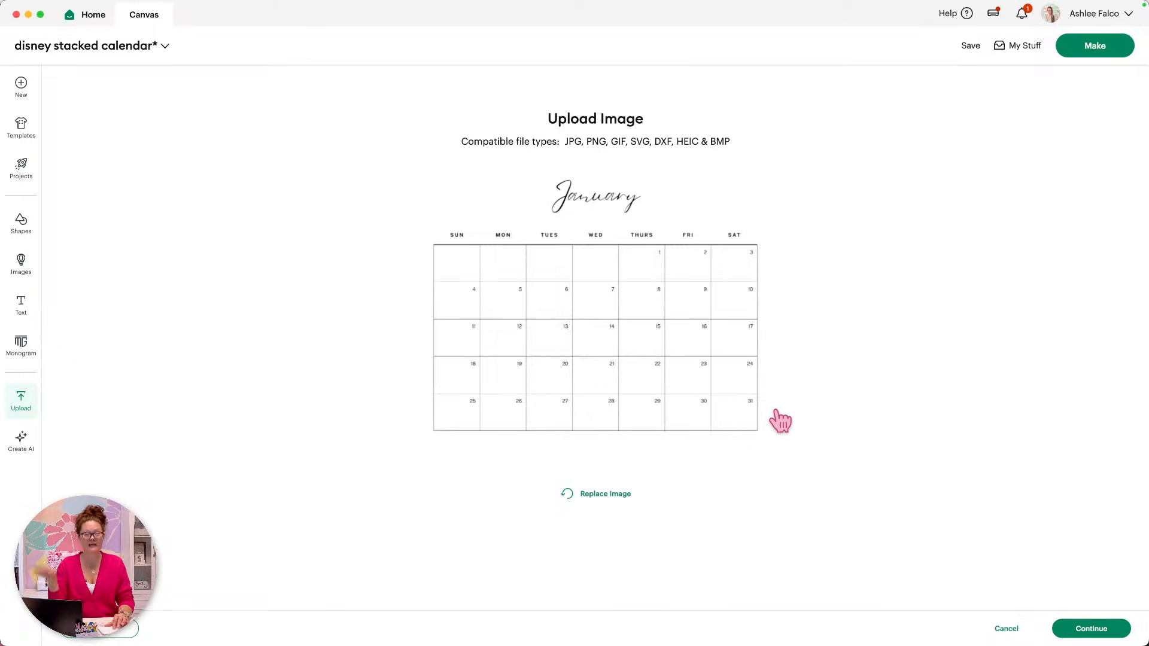
left_click(1077, 633)
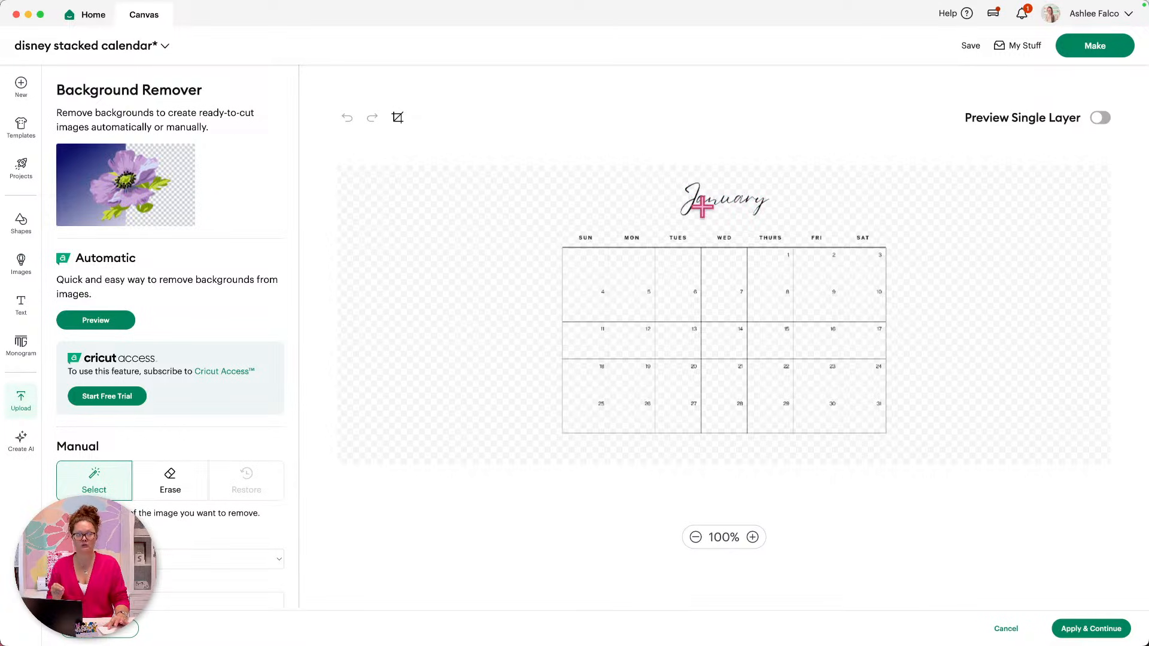
Erase the handwritten January title above the calendar grid using an eraser size of 33
left_click(170, 482)
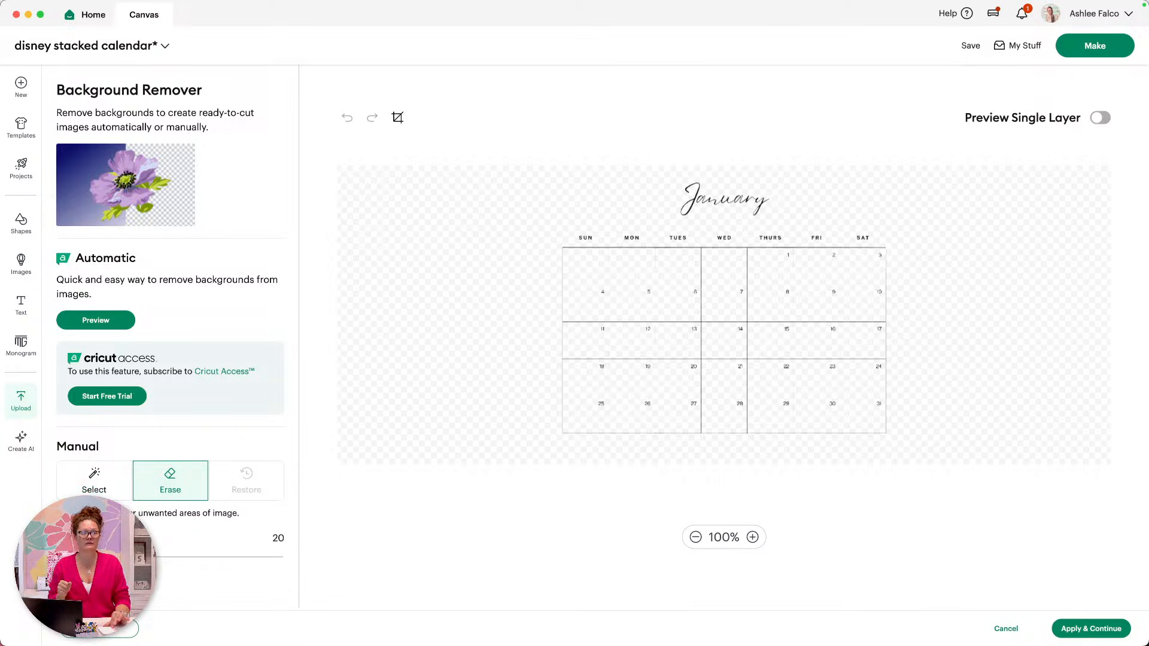
left_click_drag(102, 557, 131, 557)
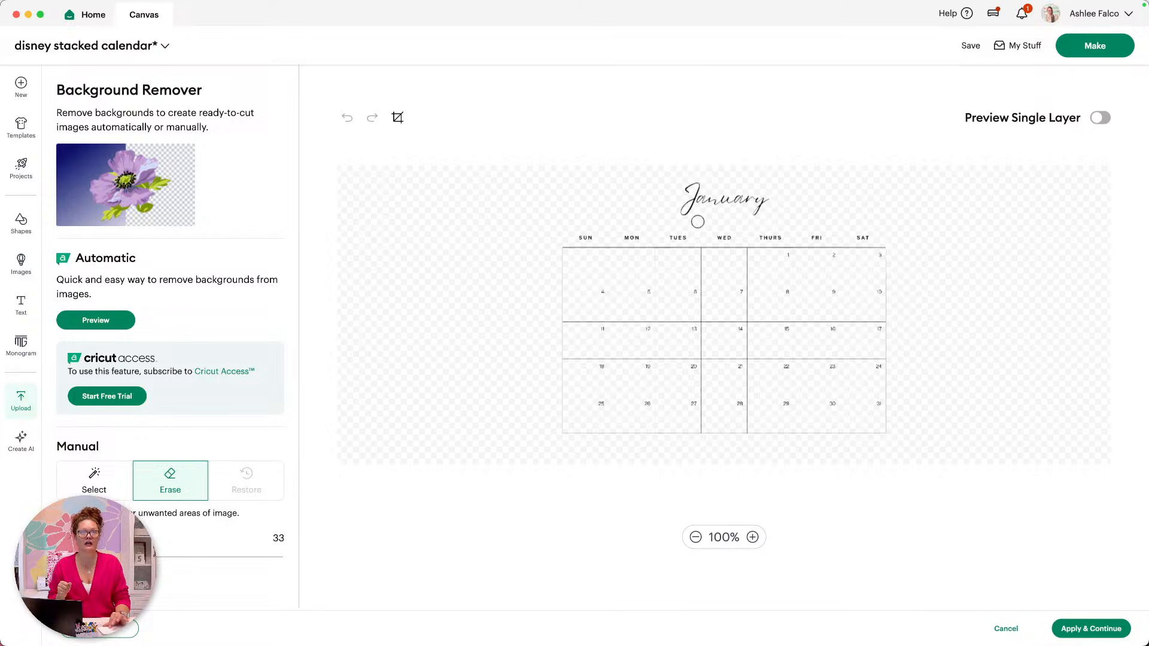
mouse_move(684, 214)
left_mouse_down()
mouse_move(697, 186)
mouse_move(685, 193)
mouse_move(762, 202)
mouse_move(746, 211)
mouse_move(757, 215)
left_mouse_up()
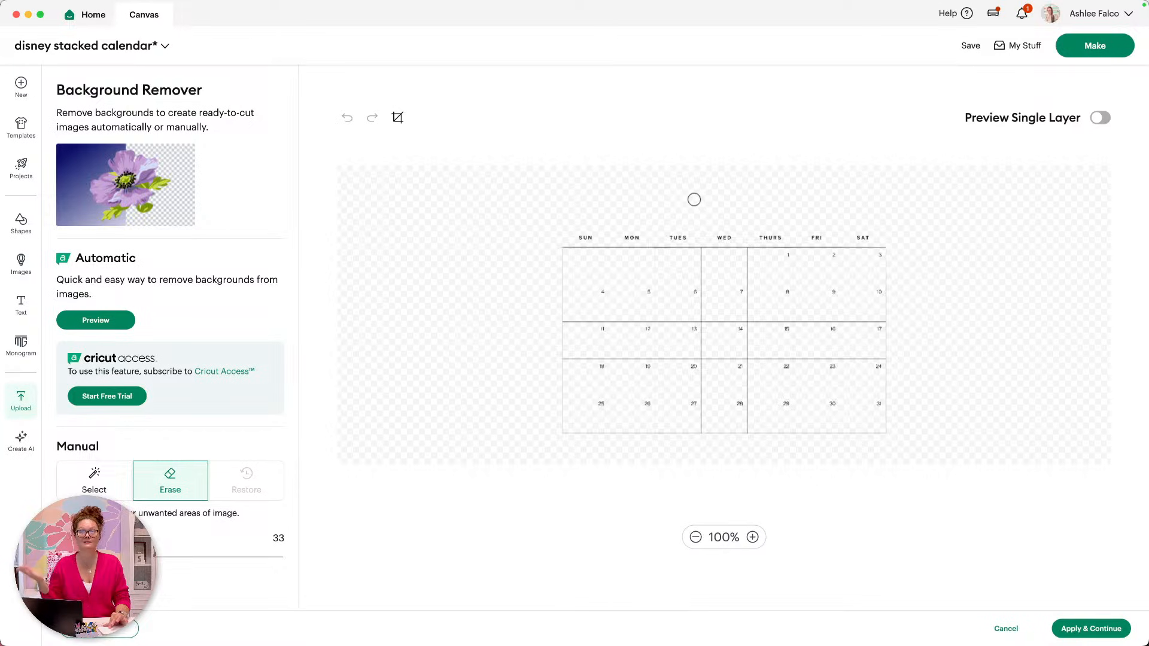
left_click(761, 197)
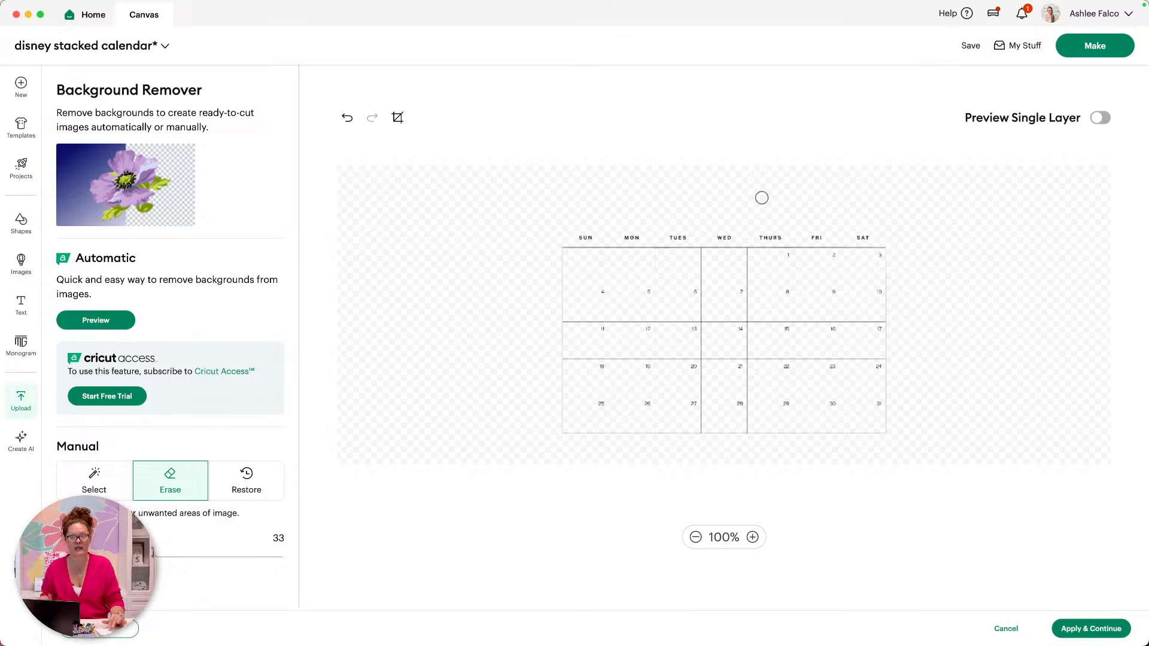
Apply the cleaned-up image and convert the upload to a Single Layer
left_click(1081, 632)
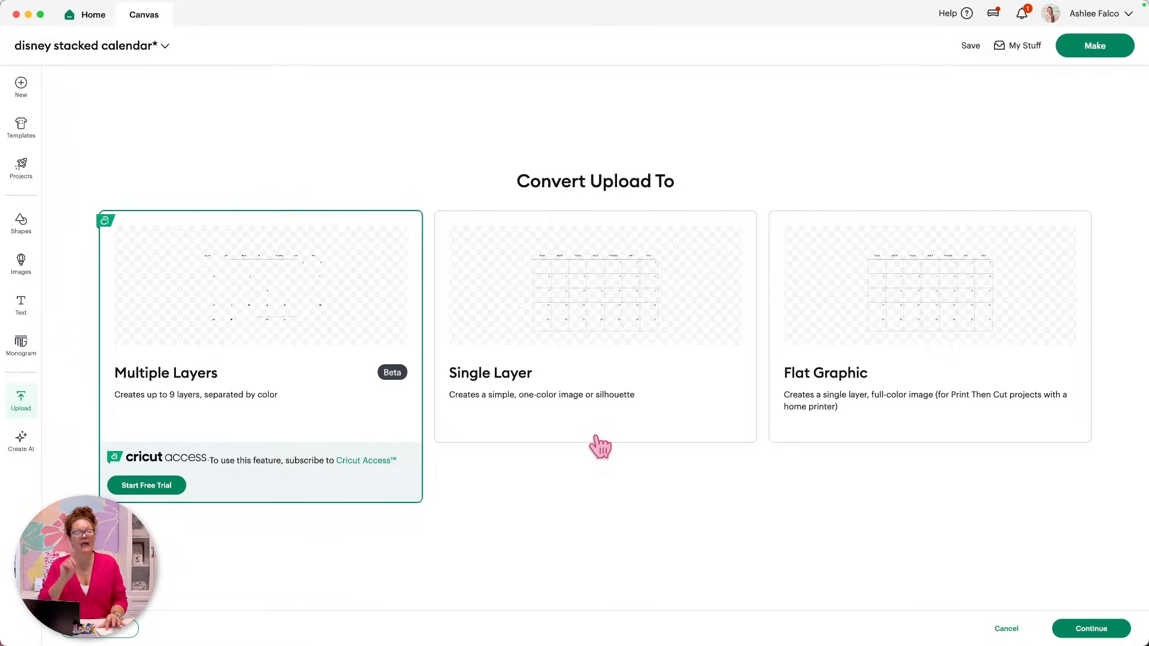
left_click(664, 379)
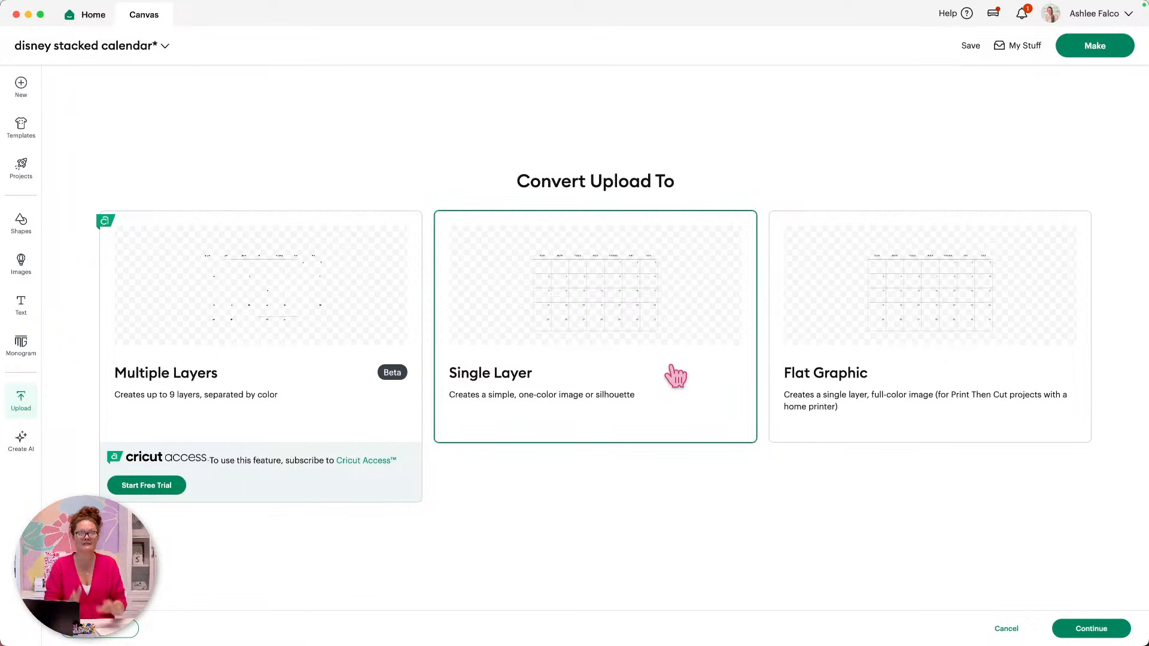
left_click(1118, 635)
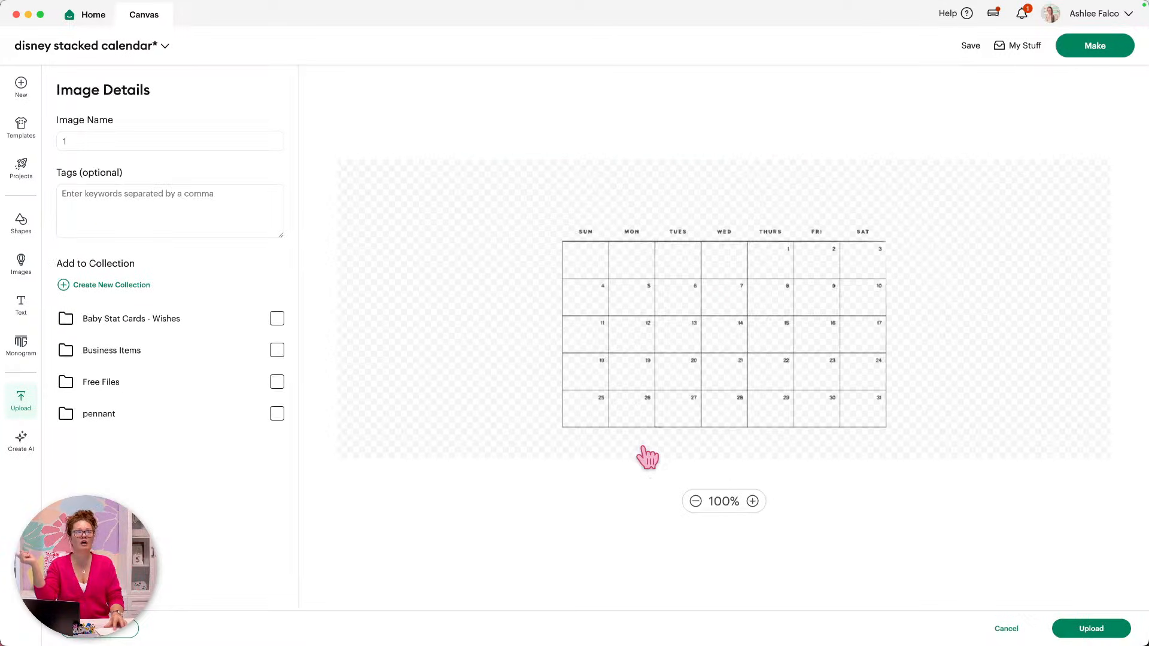
Name the image "jan" and upload the calendar grid to the canvas
left_click(157, 139)
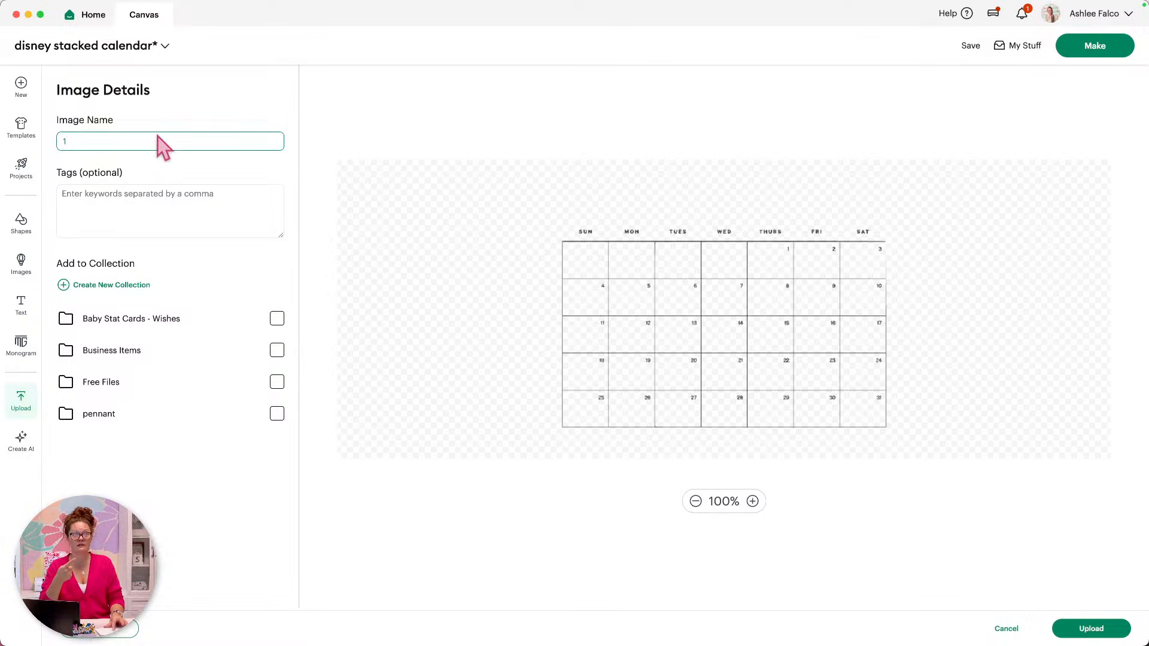
type("1")
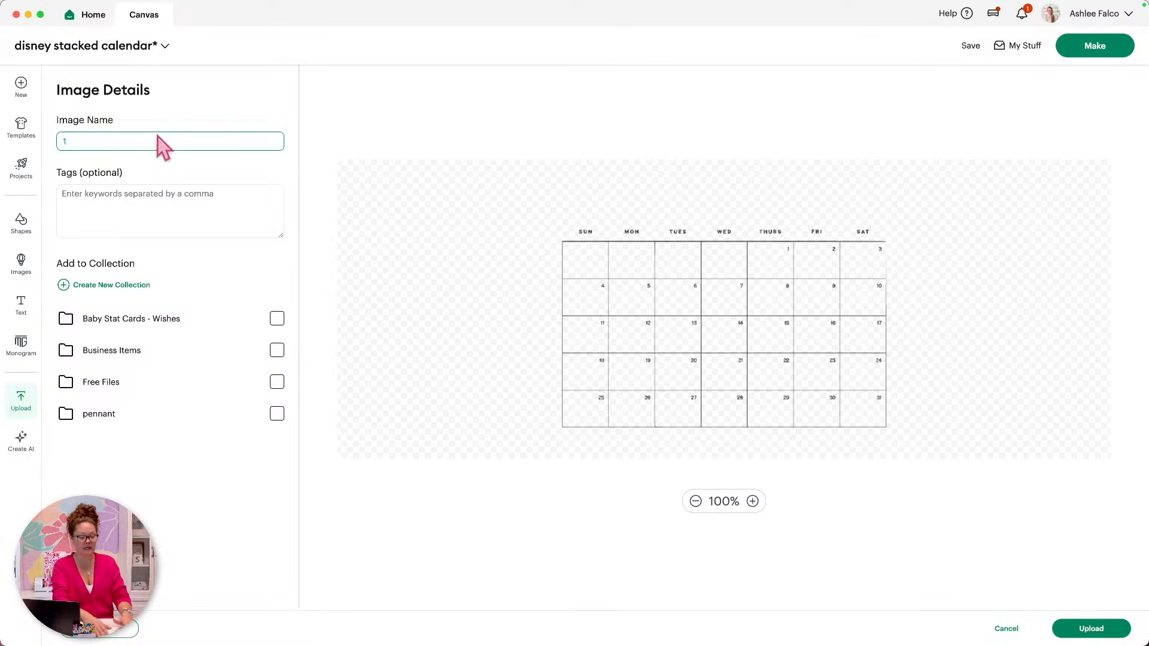
key("BackSpace")
type("jan")
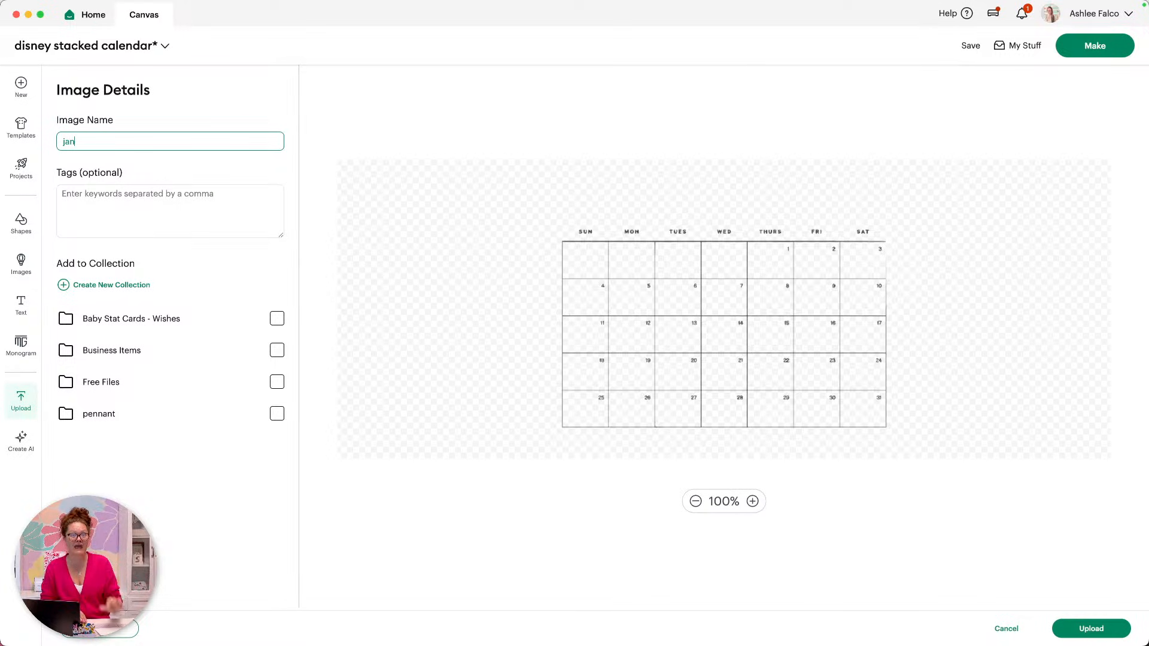
left_click(796, 241)
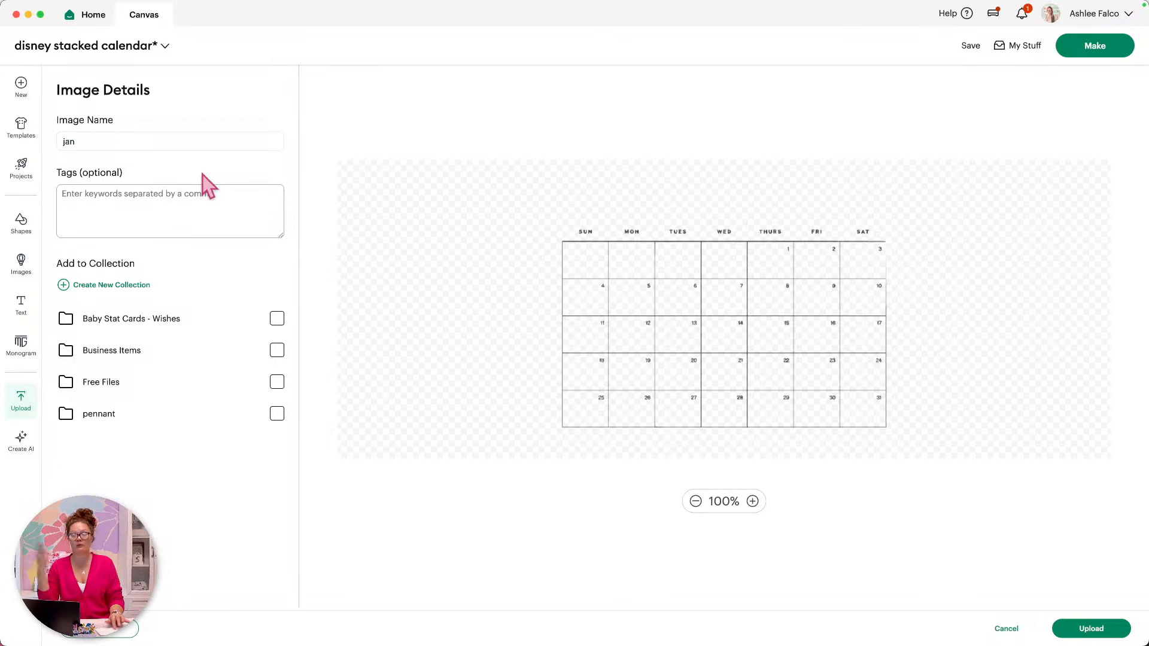
left_click(1114, 630)
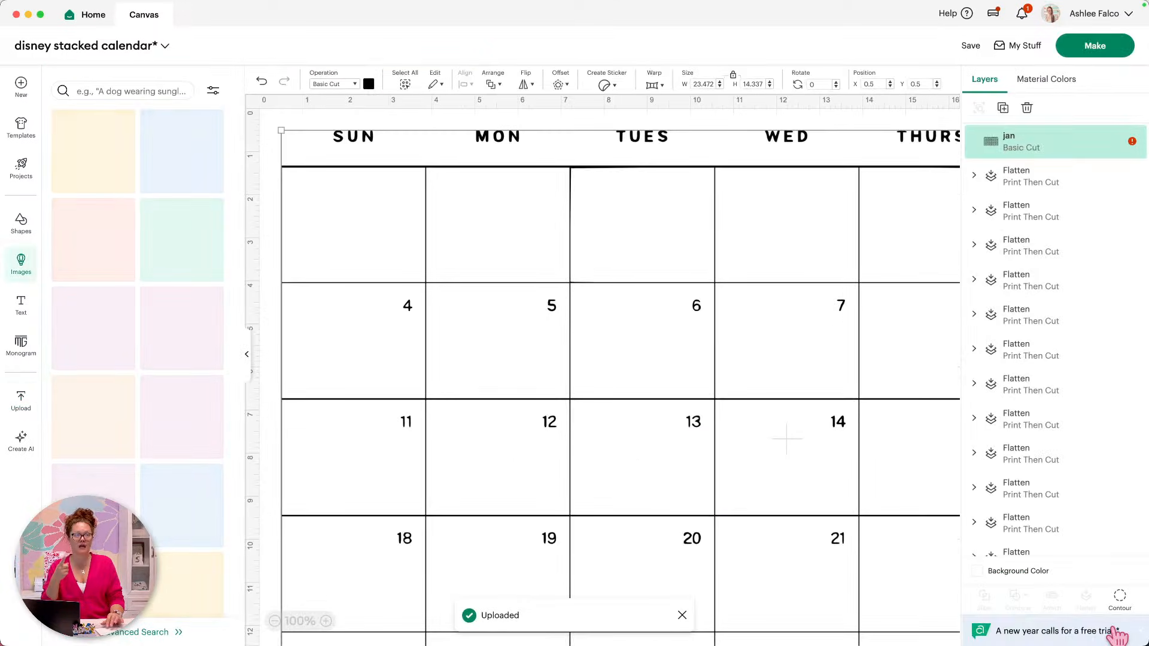
scroll(856, 433, "down", 2)
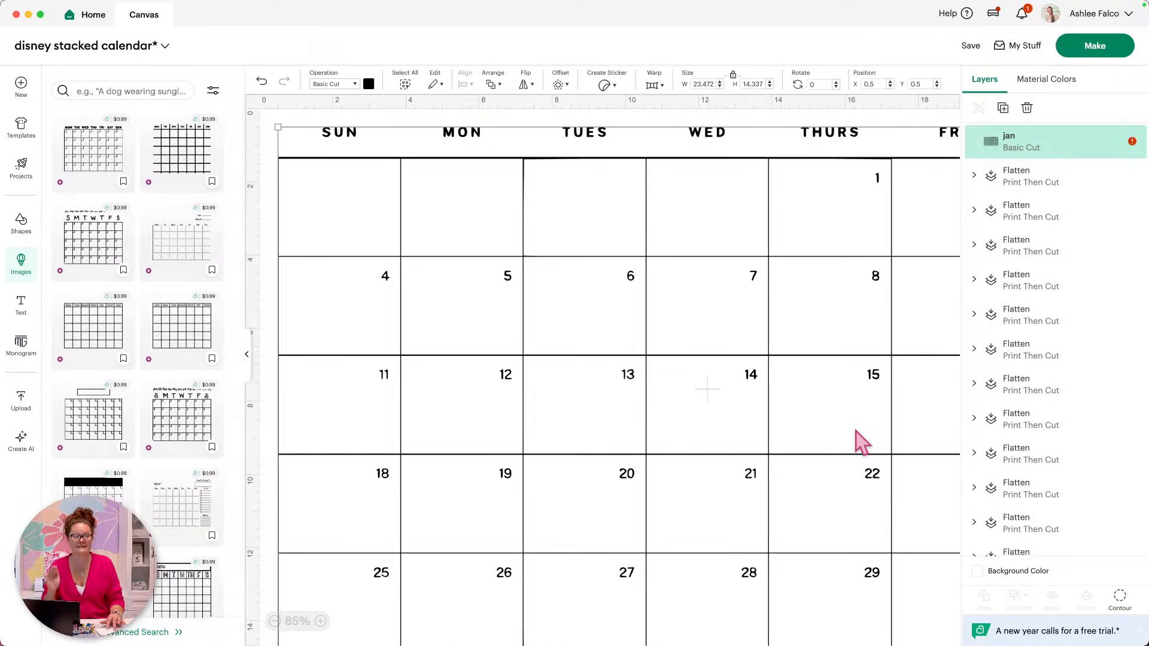
scroll(856, 432, "down", 3)
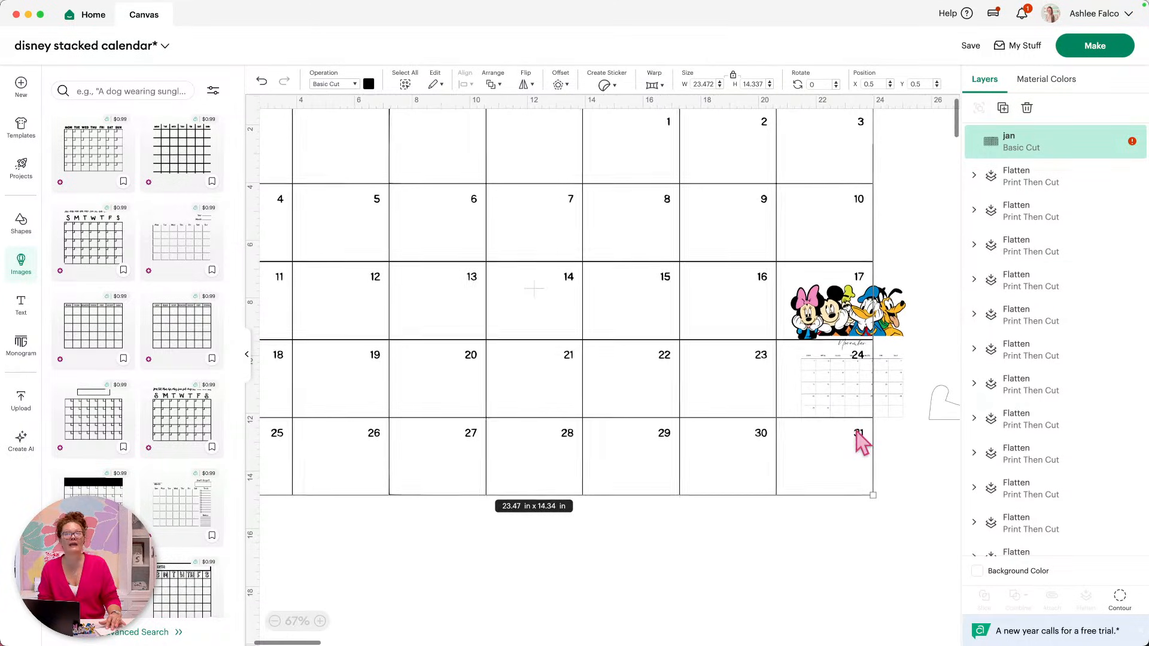
scroll(860, 441, "down", 1)
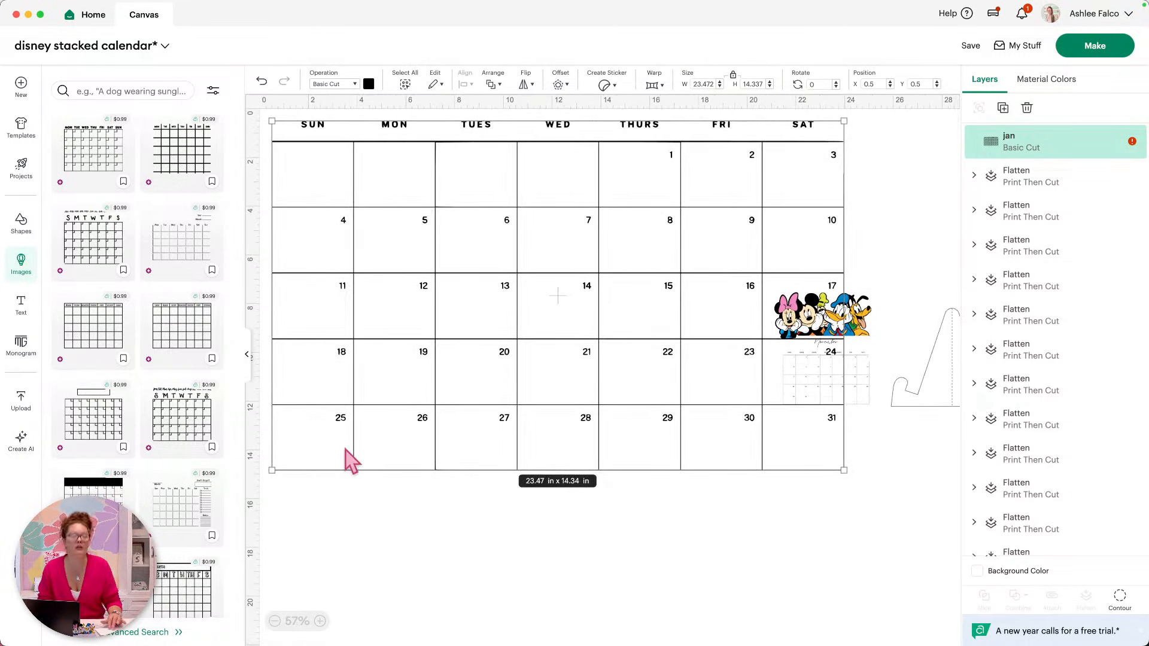
Start another image upload and load 2.png from the 2026 CALENDAR folder in Finder
left_click(21, 400)
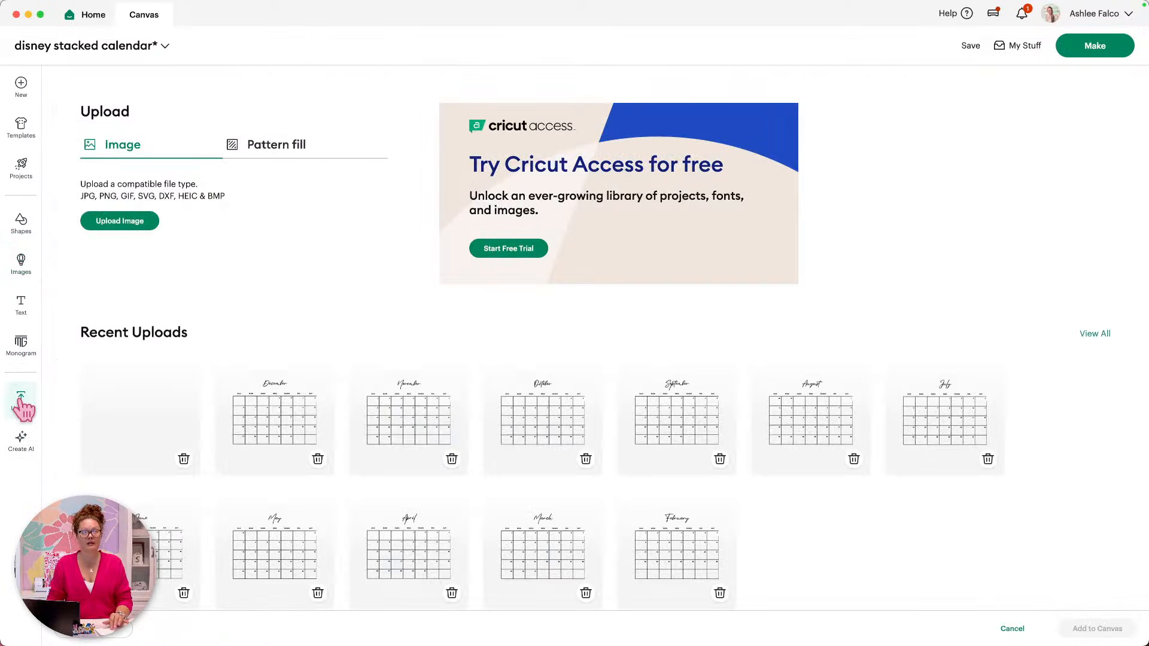
left_click(124, 214)
key("ctrl+Up")
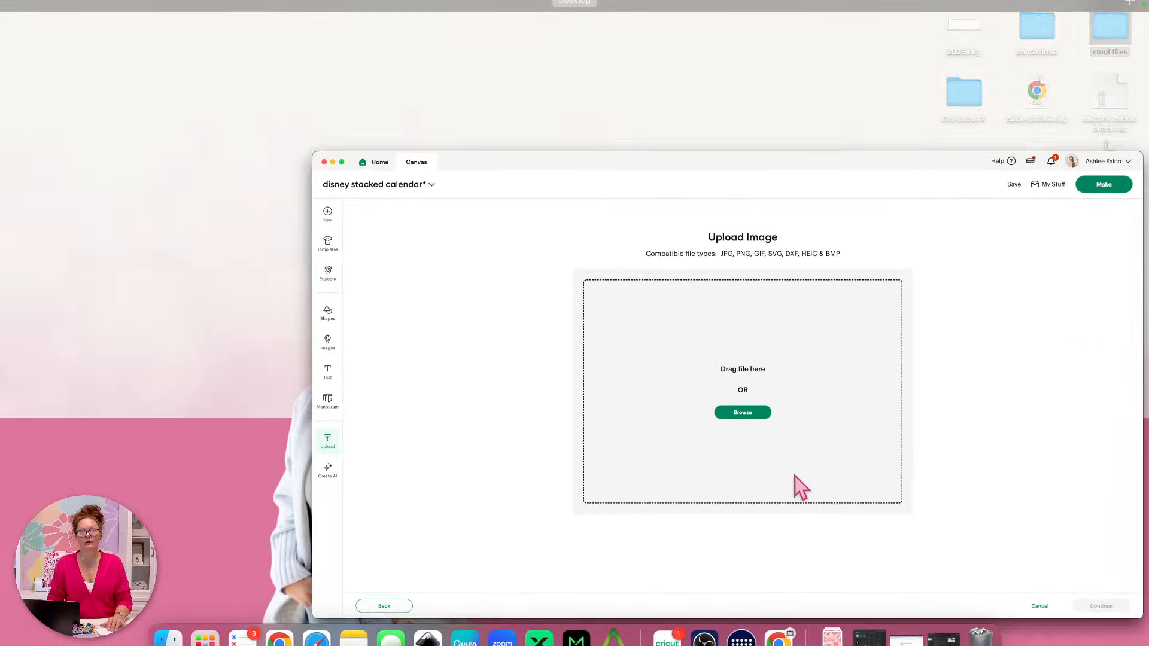
left_click(530, 239)
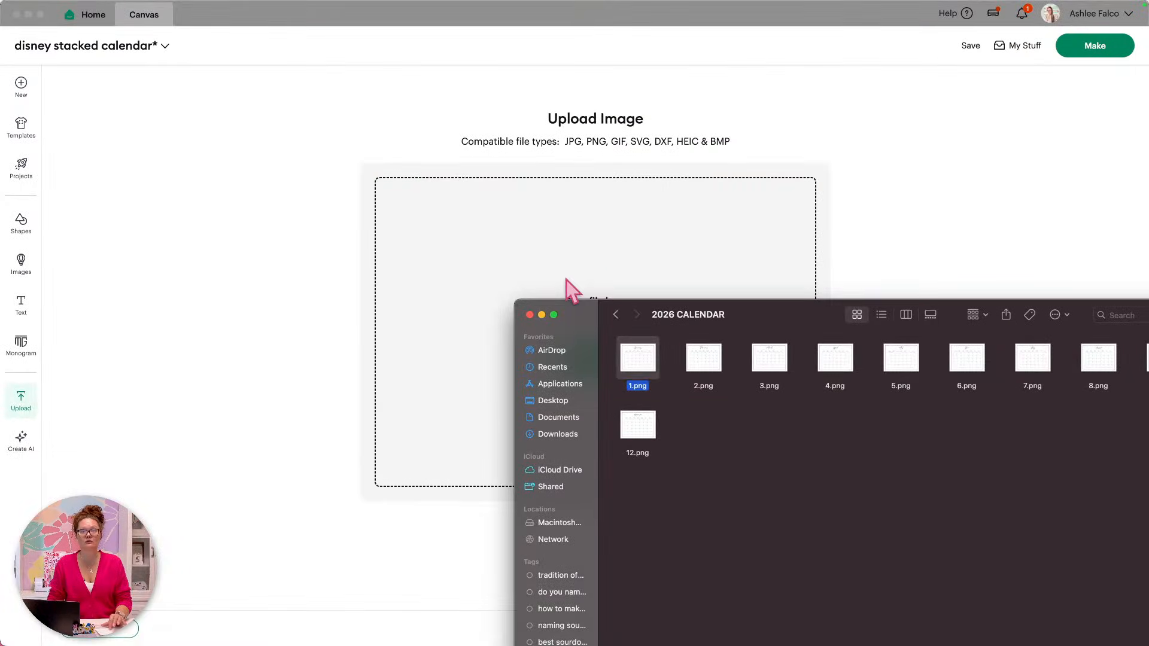
left_click(708, 372)
left_click_drag(708, 369, 616, 271)
left_click(615, 272)
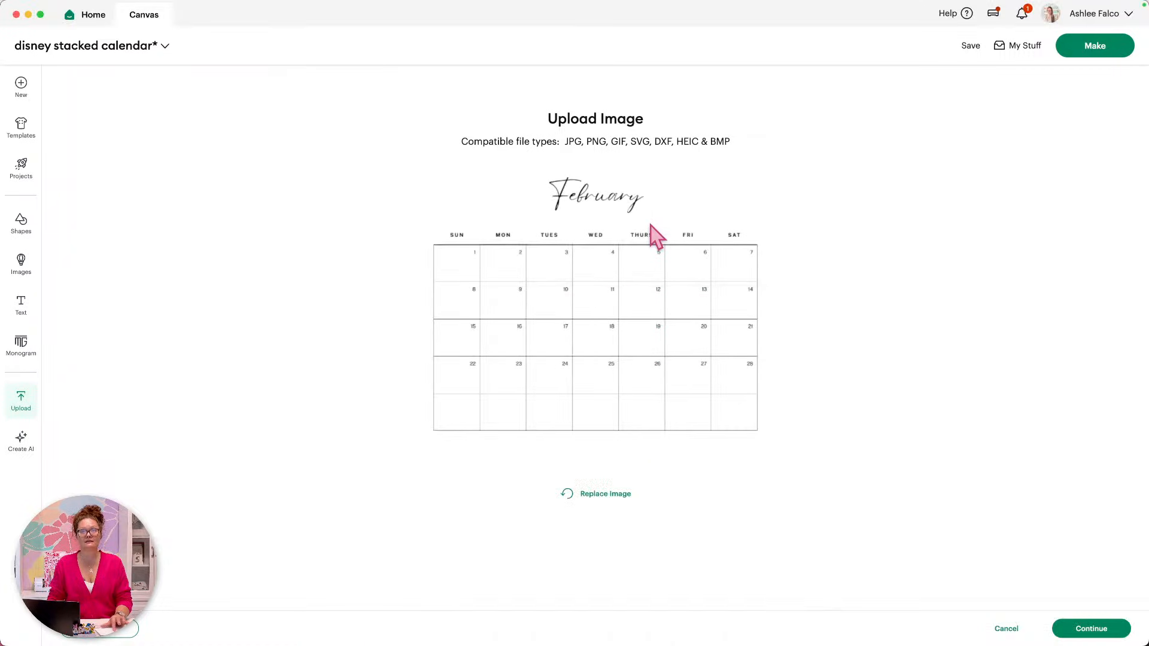
Erase the handwritten February title with an eraser size of 48 and convert the cleaned-up upload to a Single Layer
left_click(1114, 634)
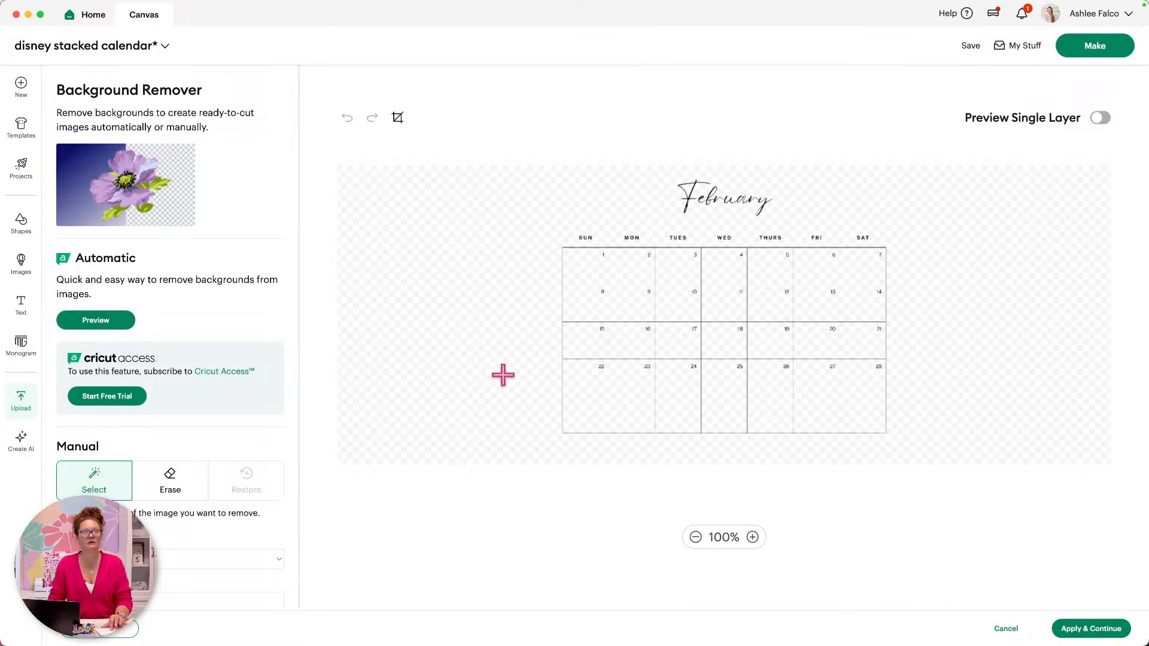
left_click(197, 492)
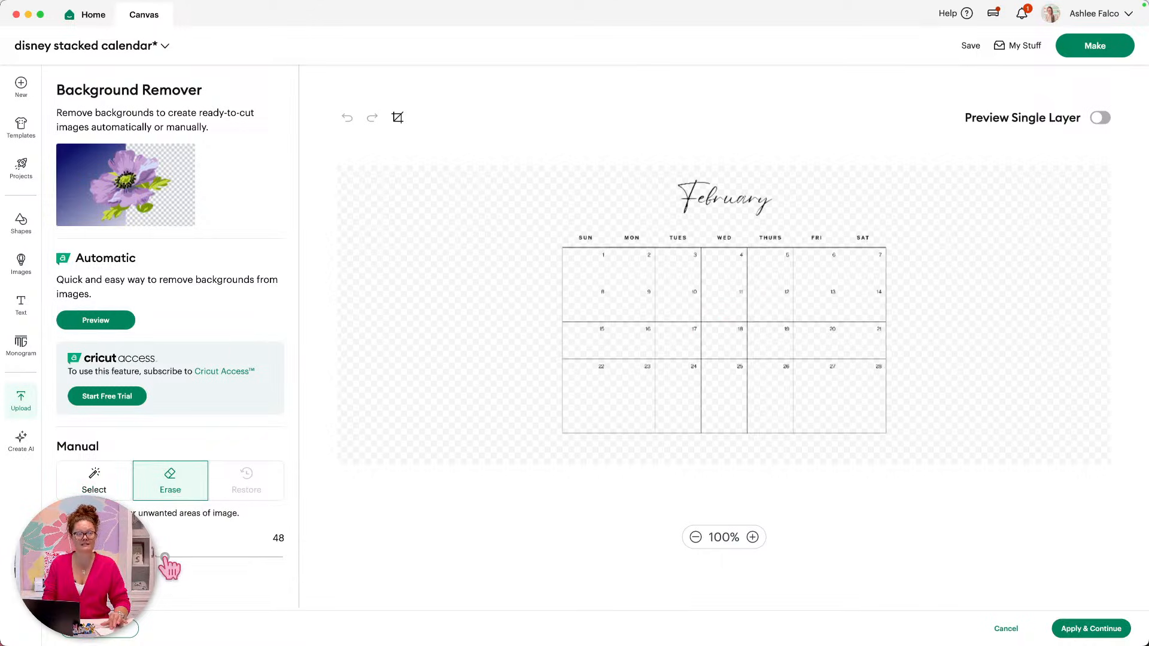
mouse_move(685, 216)
left_mouse_down()
mouse_move(678, 189)
mouse_move(718, 185)
mouse_move(776, 201)
mouse_move(763, 213)
mouse_move(687, 205)
mouse_move(712, 199)
mouse_move(965, 252)
left_mouse_up()
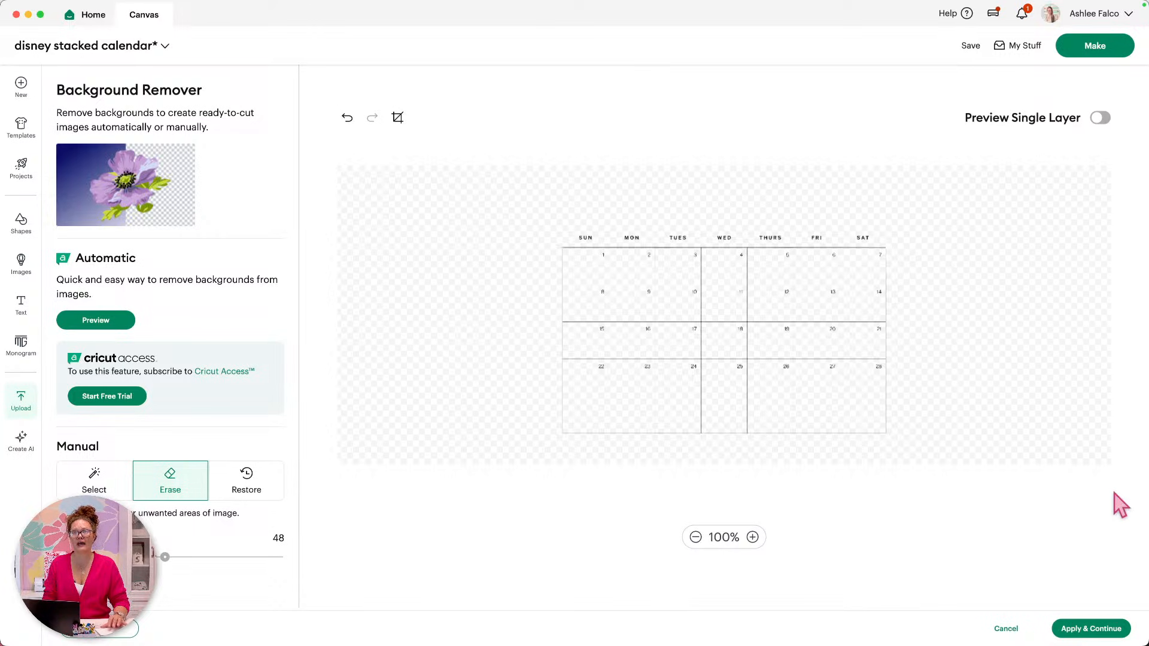
left_click(1114, 629)
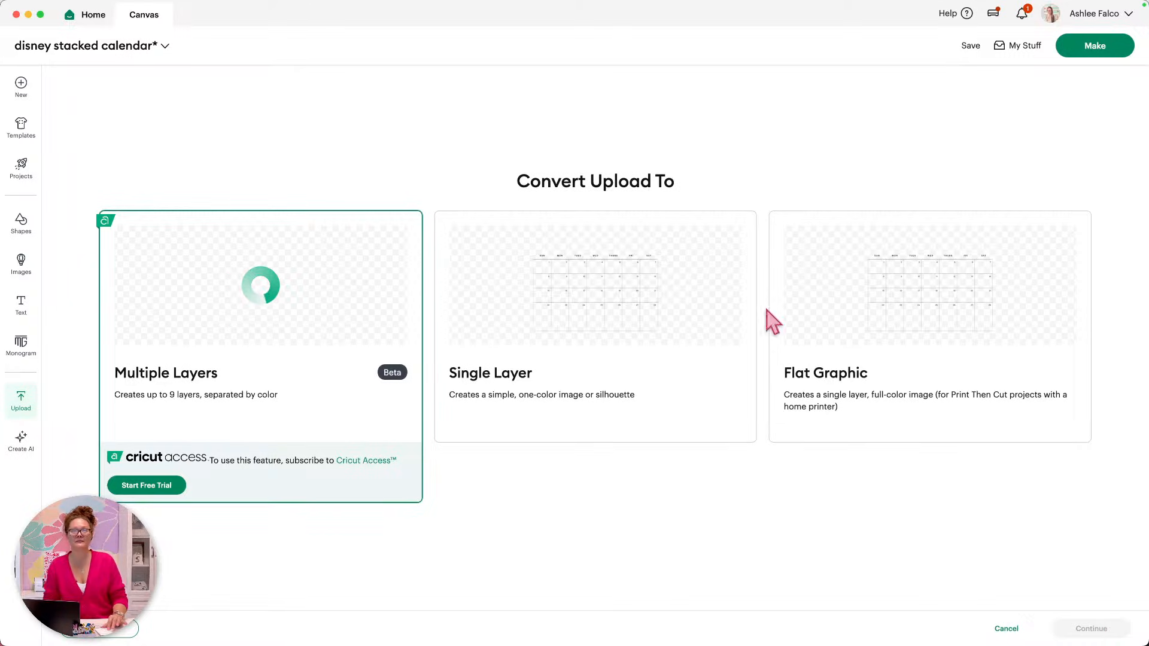
left_click(694, 345)
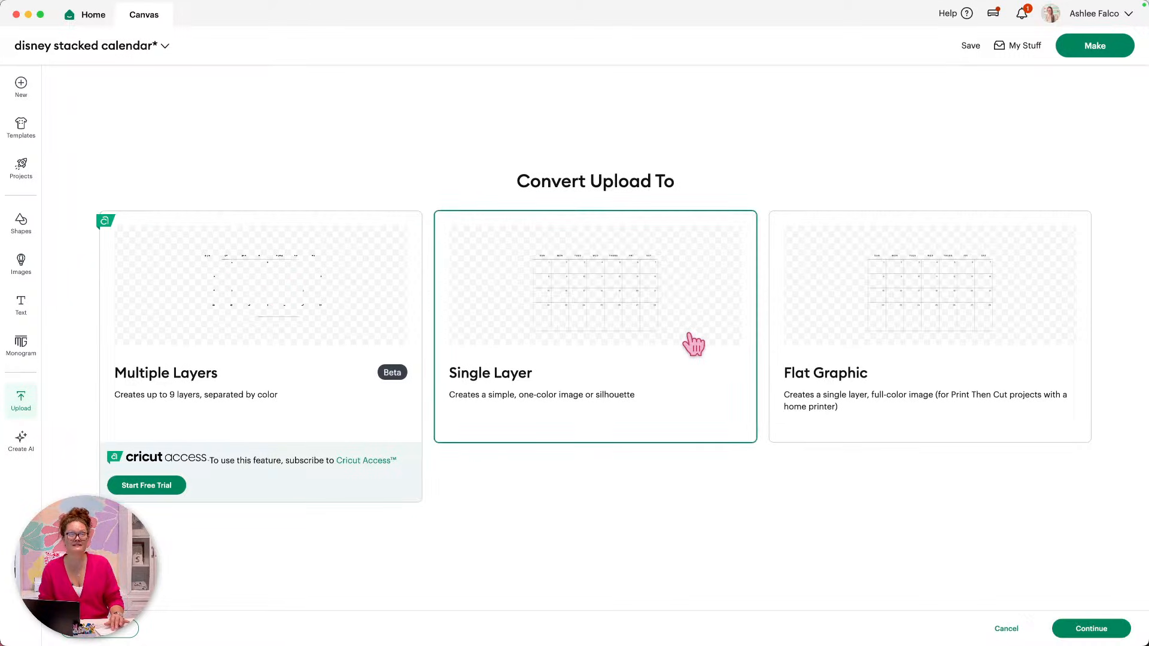
left_click(1080, 632)
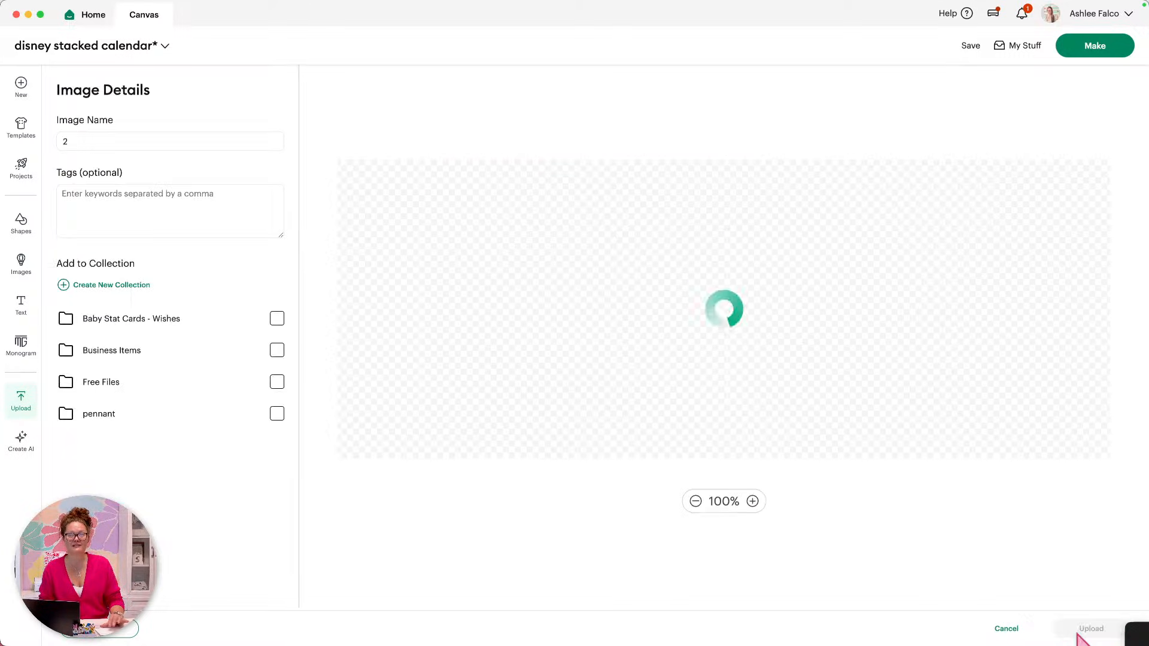
Name the image "feb" and upload the February calendar grid to the canvas
left_click(77, 142)
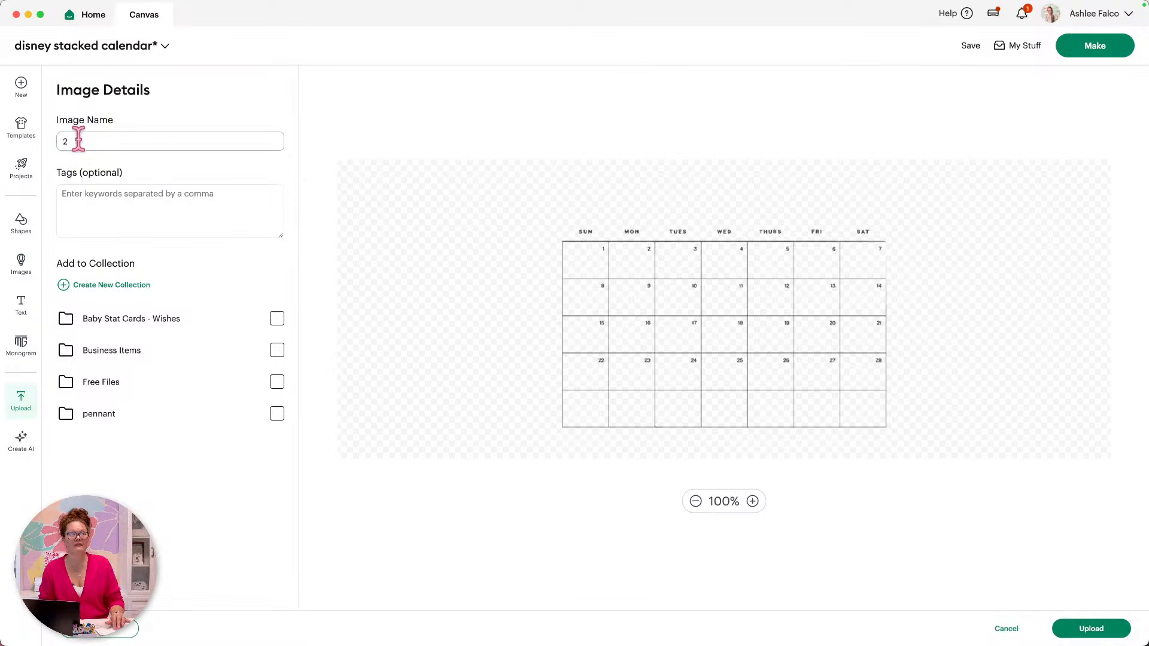
key("BackSpace")
type("feb")
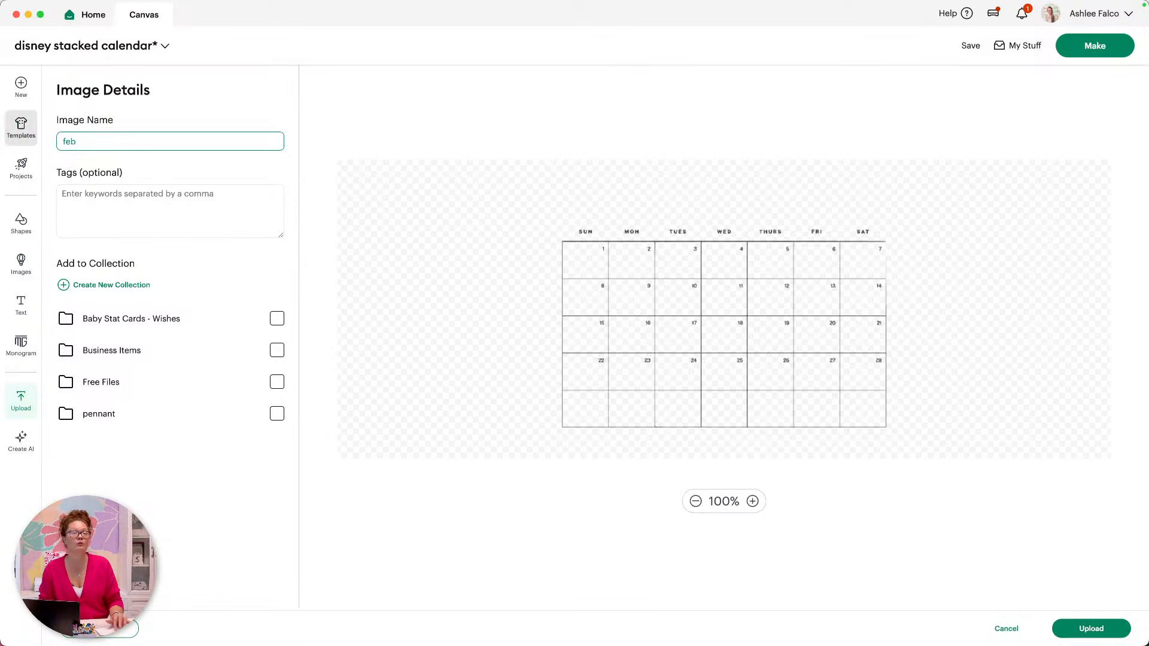
left_click(623, 392)
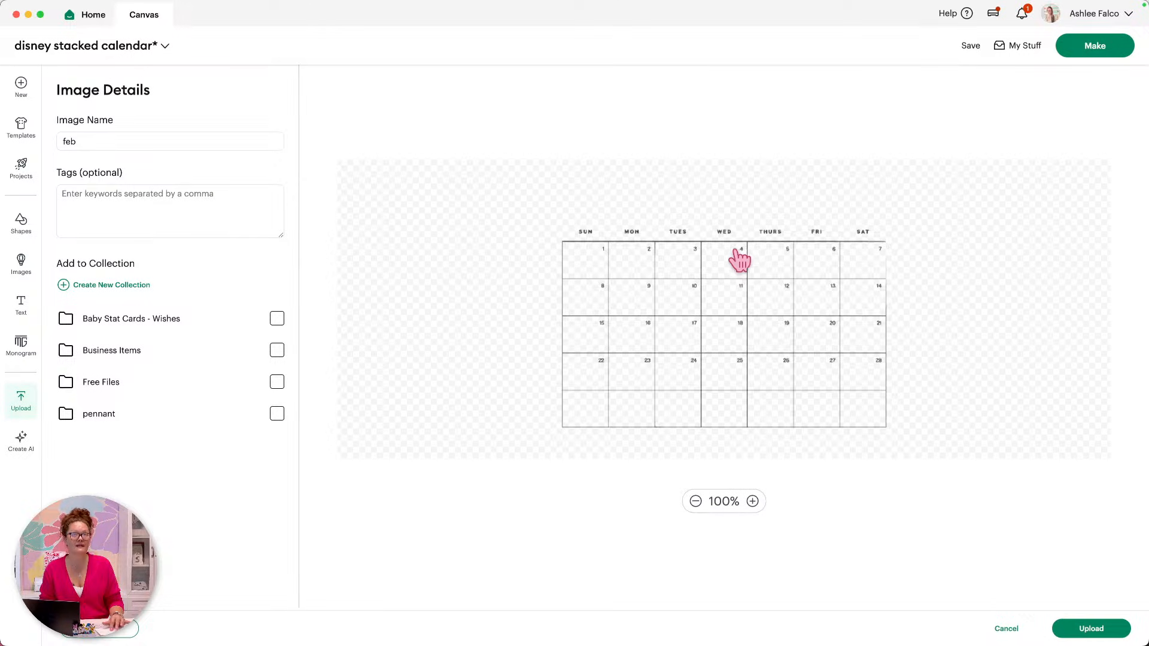
left_click(1087, 634)
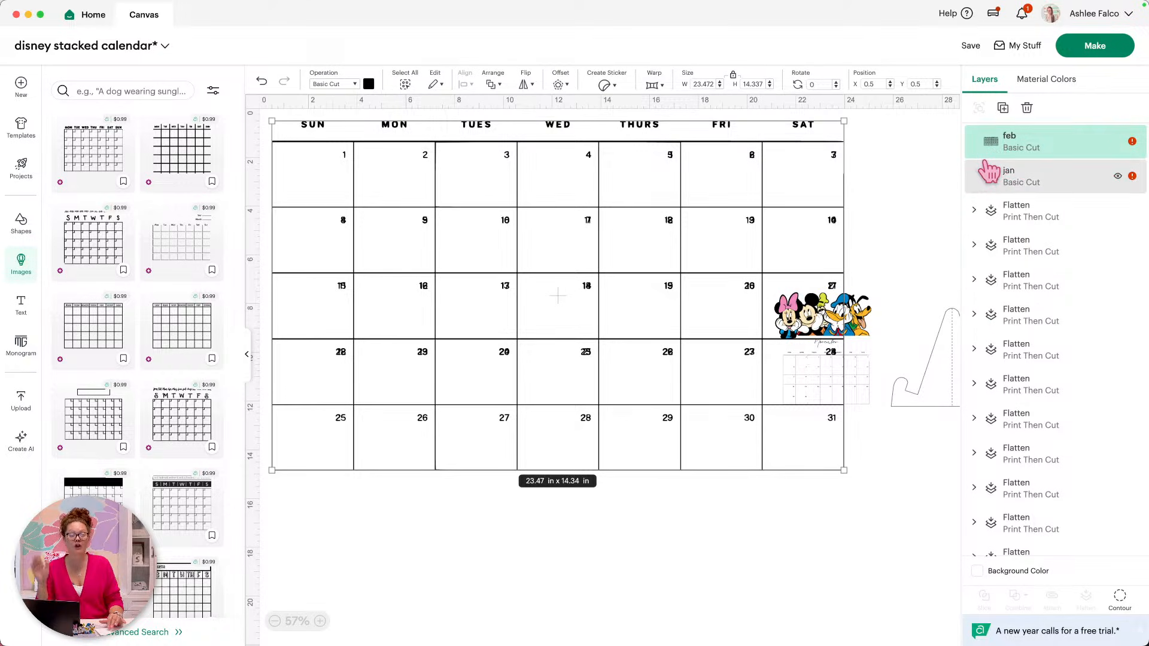
Start another image upload and load 3.png from the 2026 CALENDAR folder in Finder
left_click(22, 402)
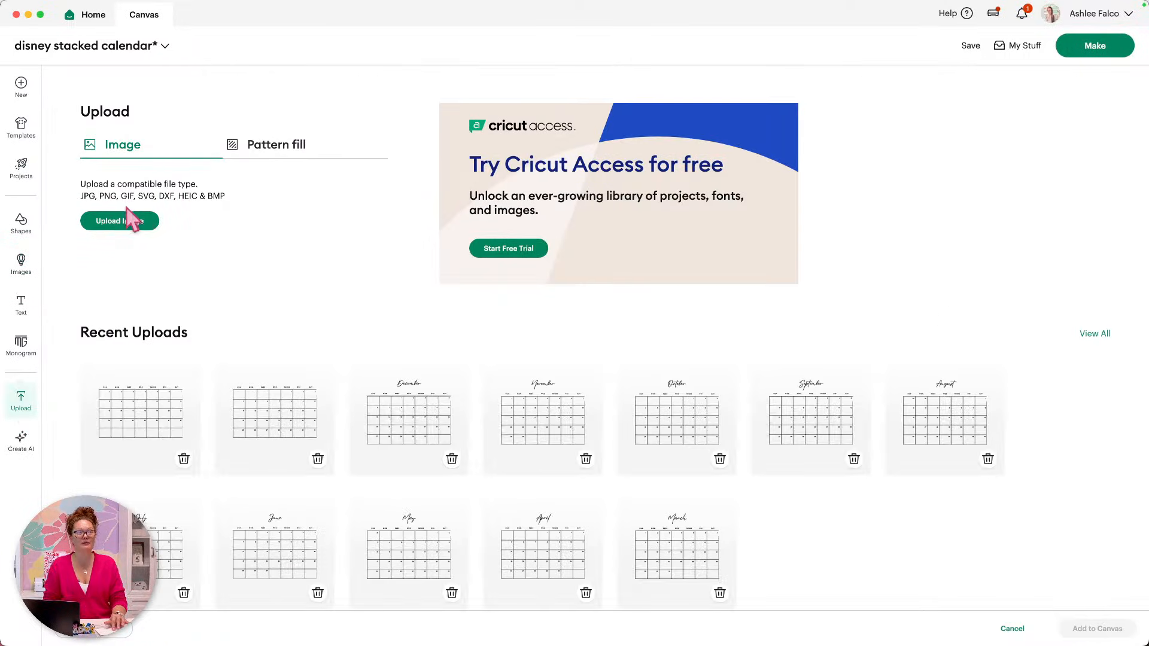
left_click(120, 222)
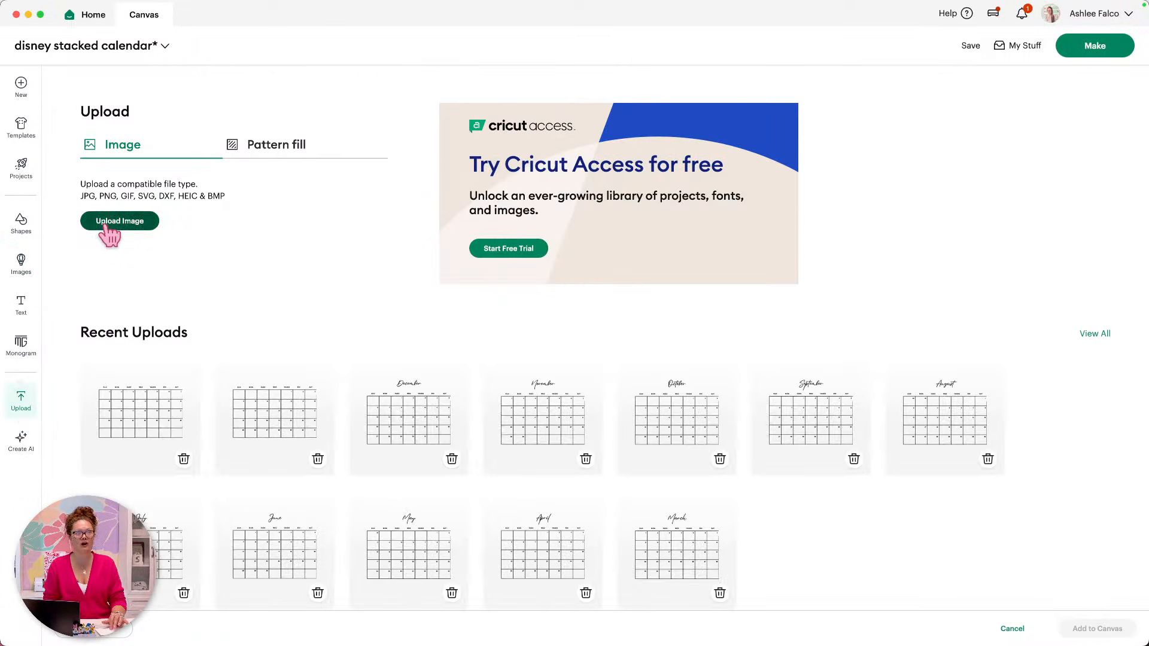
key("ctrl+Up")
left_click(359, 196)
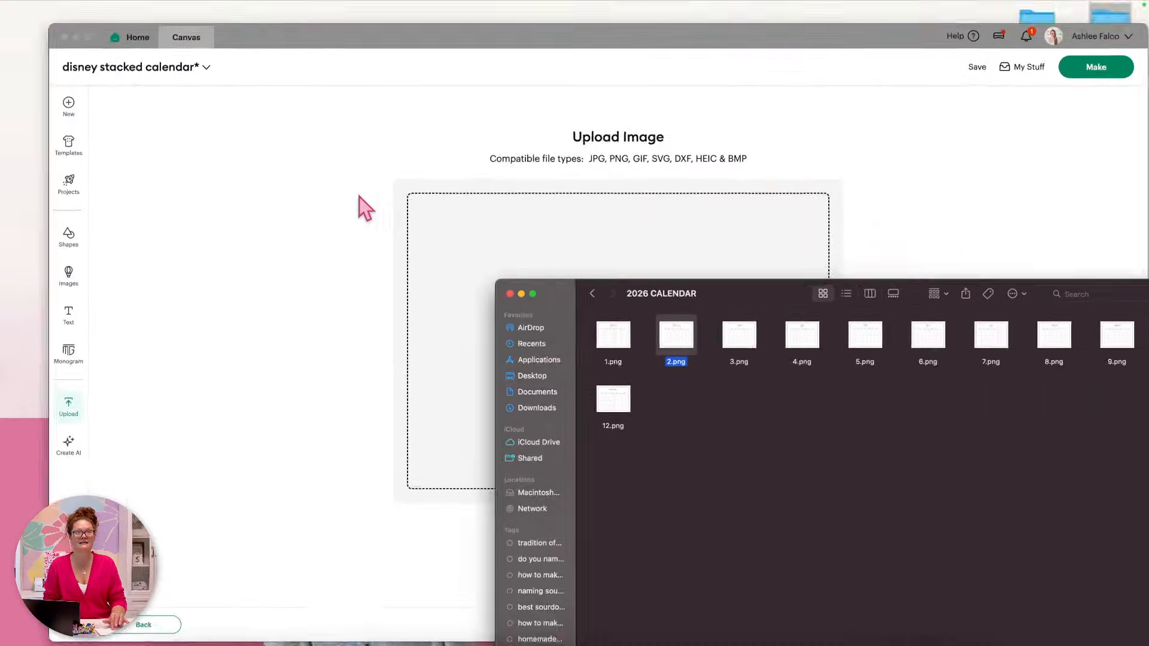
left_click_drag(767, 357, 530, 283)
left_click(529, 268)
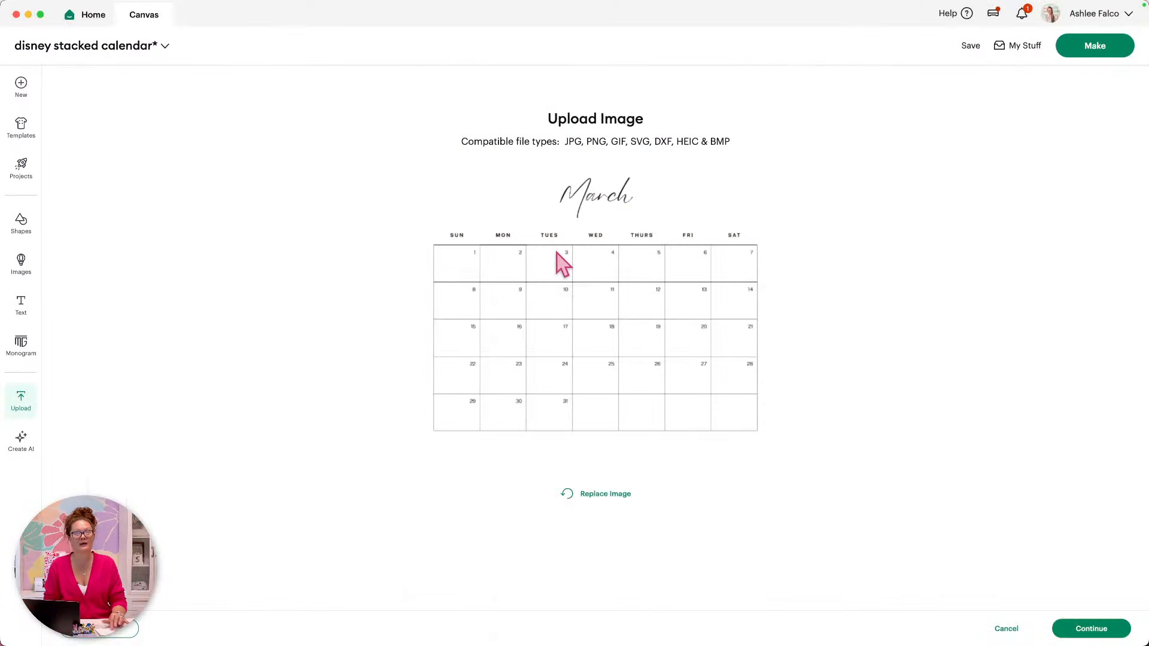
Erase the handwritten March title with an eraser size of 48 and convert the cleaned-up upload to a Single Layer
left_click(1085, 628)
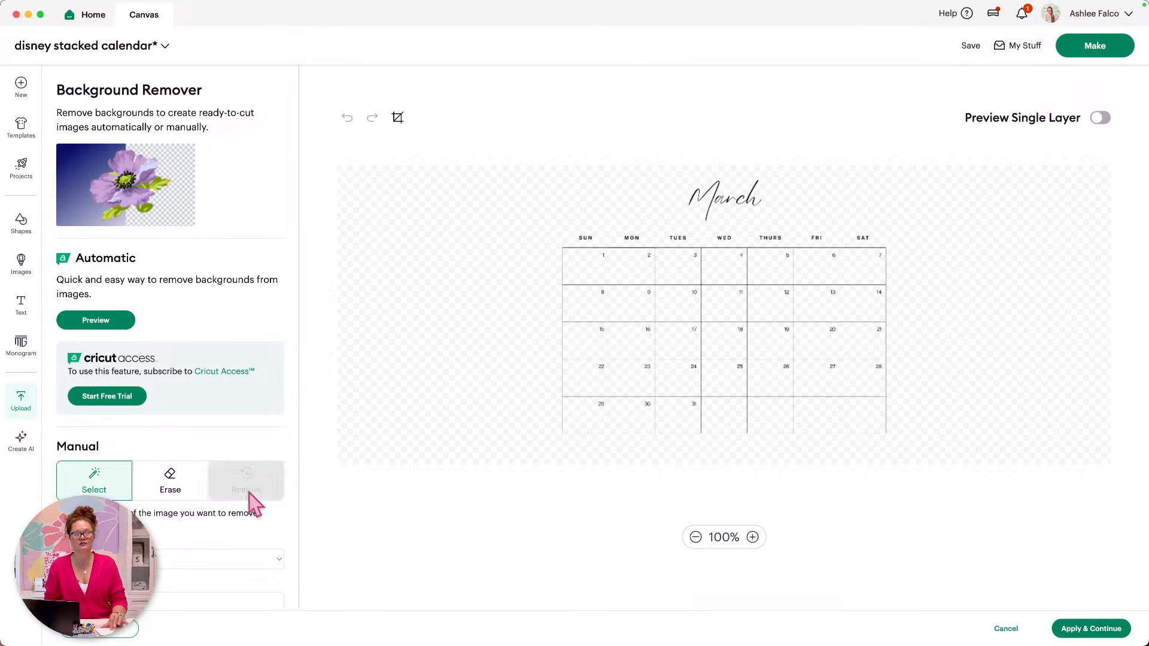
left_click(170, 479)
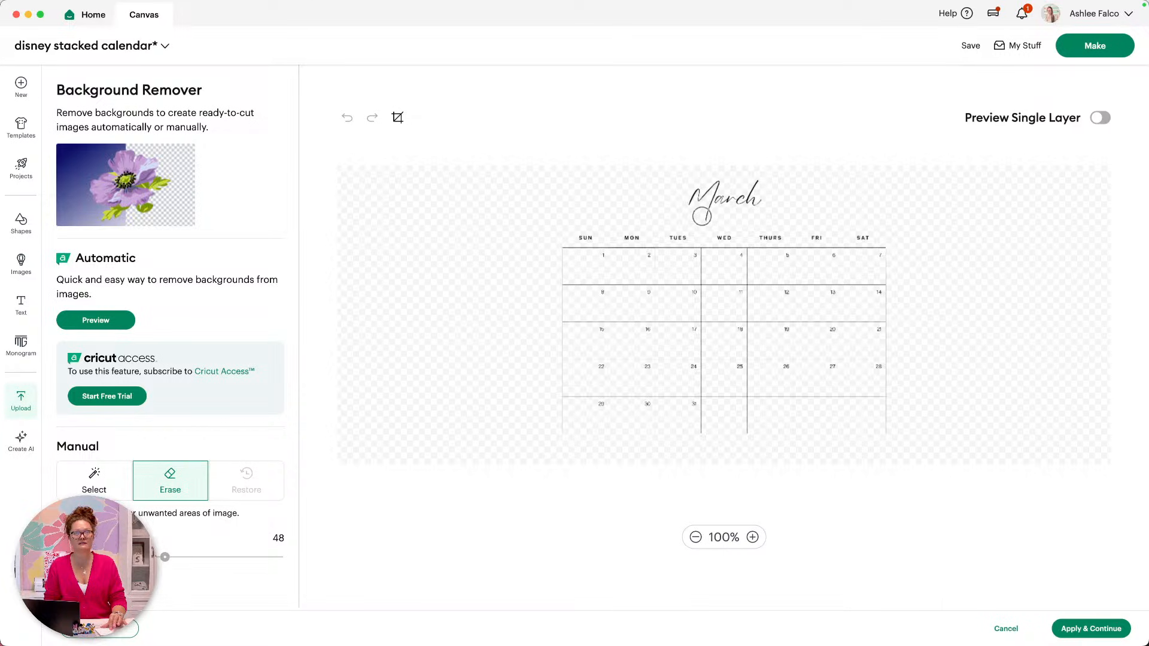
mouse_move(702, 216)
left_mouse_down()
mouse_move(760, 198)
mouse_move(732, 187)
mouse_move(757, 188)
mouse_move(688, 203)
left_mouse_up()
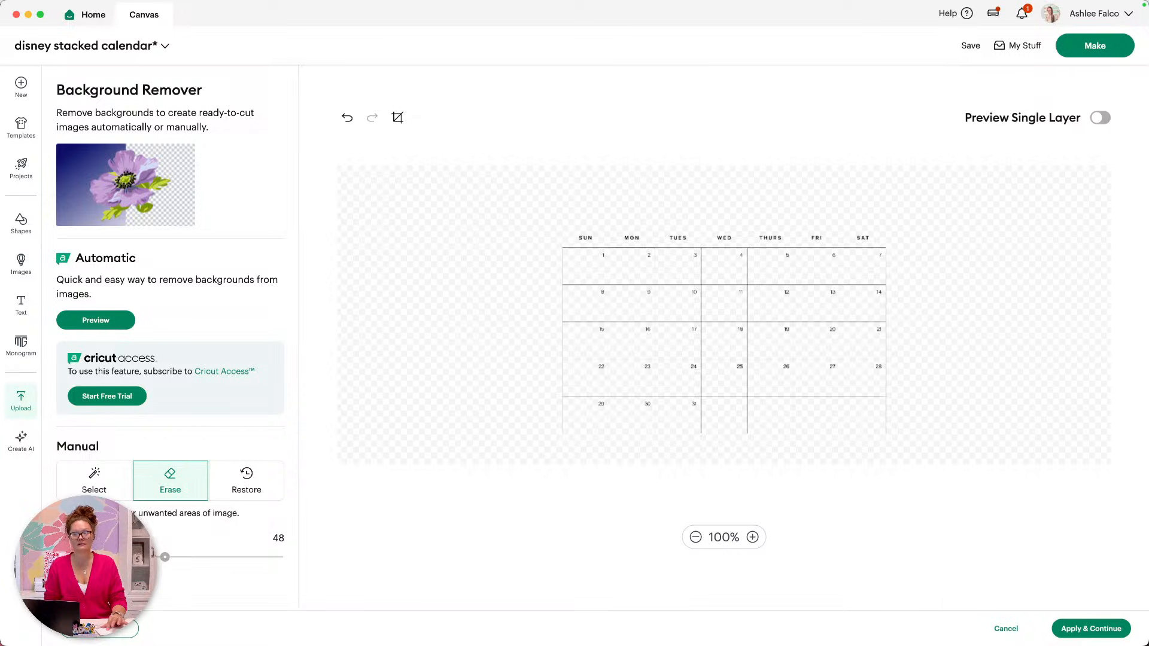
left_click(1086, 629)
left_click(623, 323)
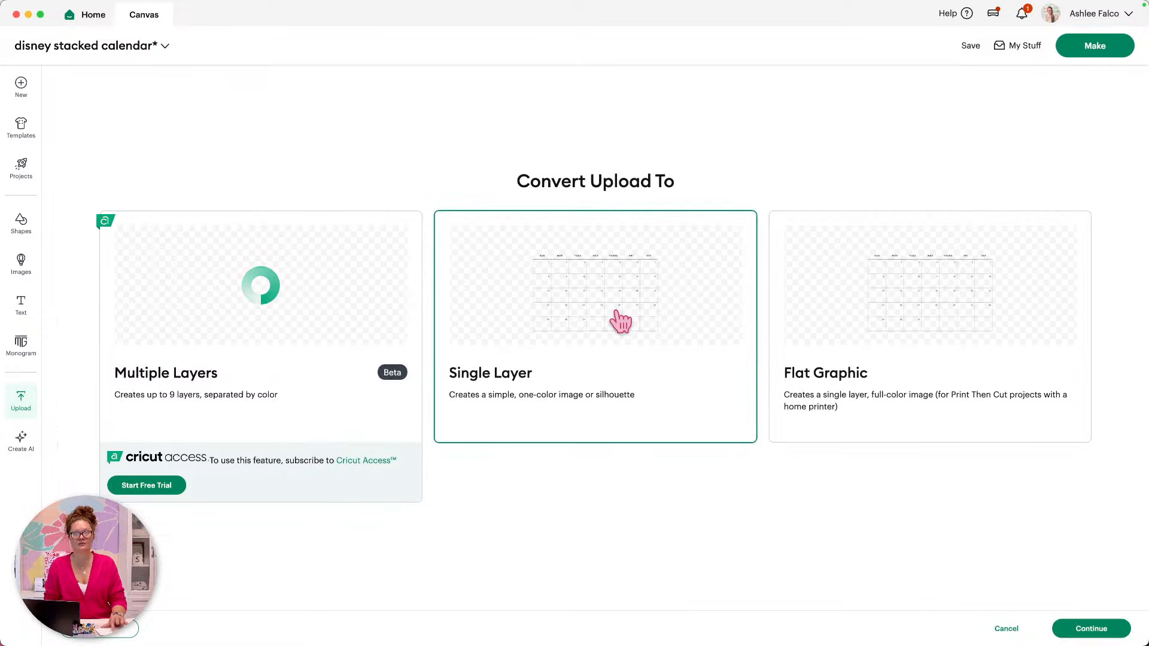
left_click(1099, 628)
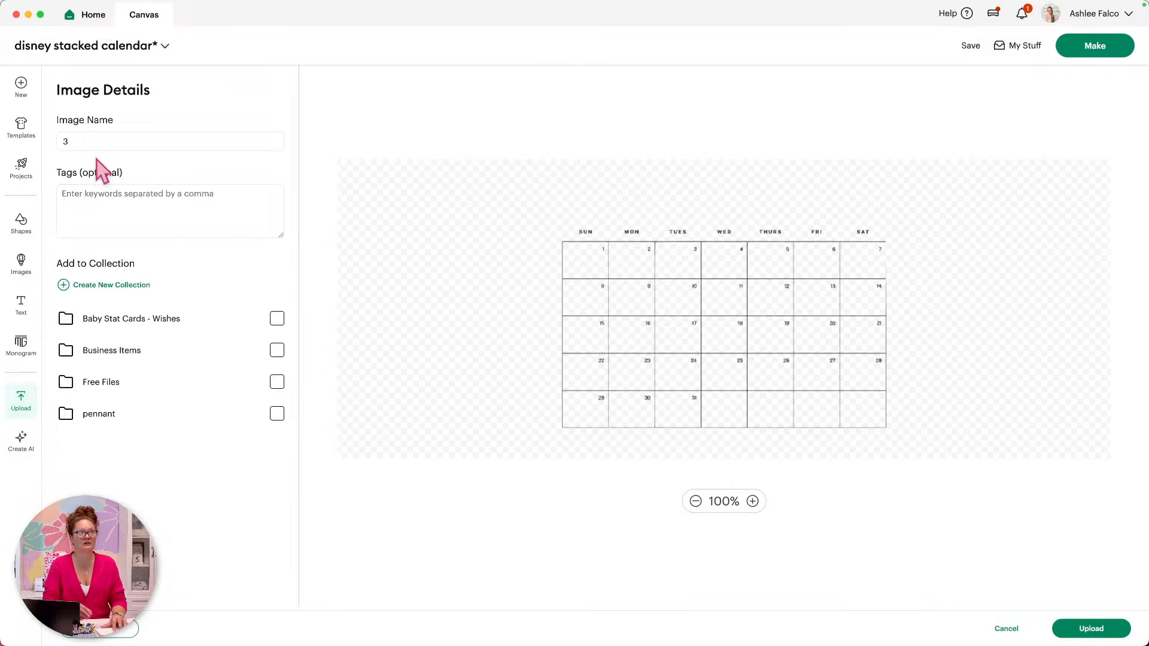
Name the image "mar" and upload the March calendar grid to the canvas
left_click(95, 142)
key("BackSpace")
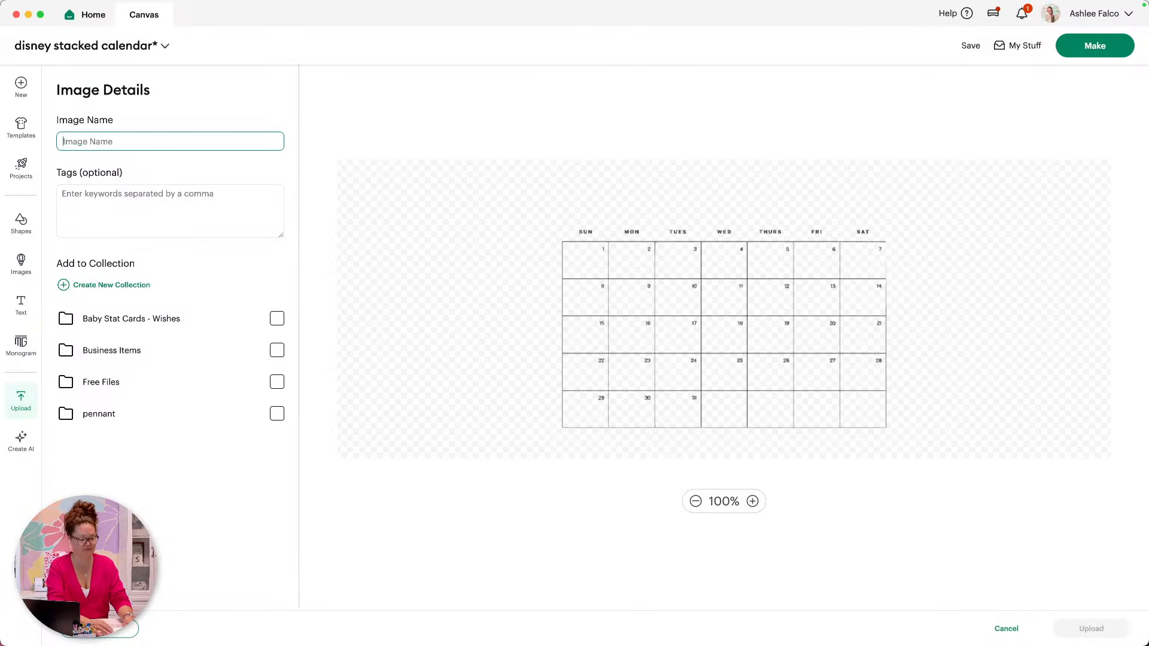
type("mar")
left_click(478, 338)
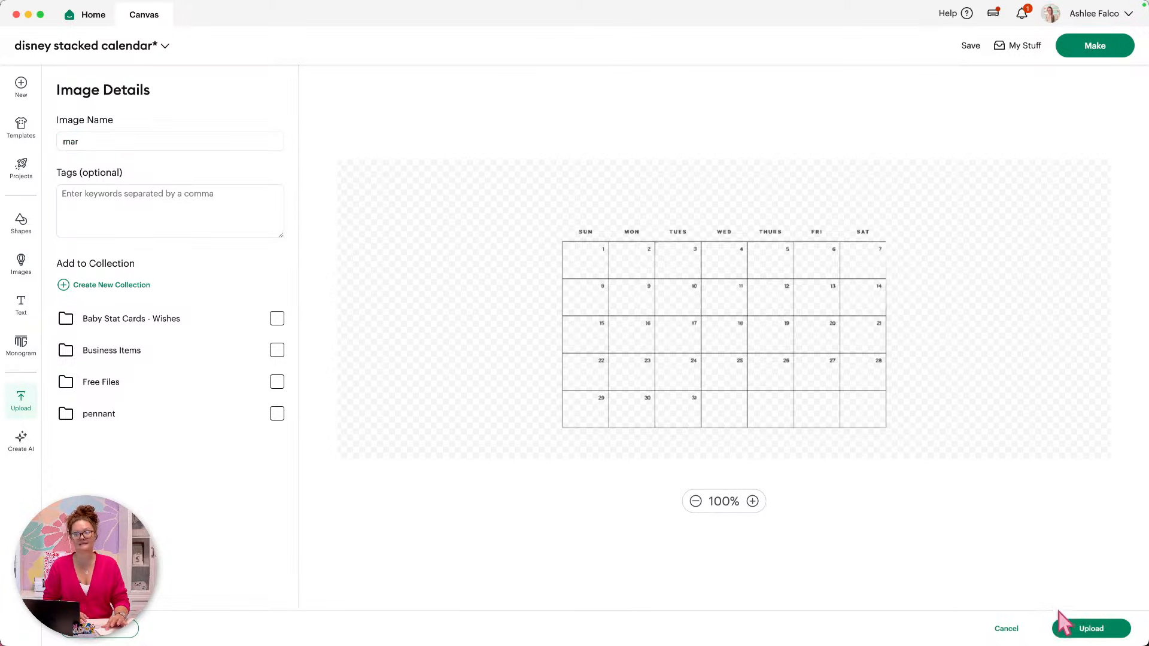
left_click(1072, 628)
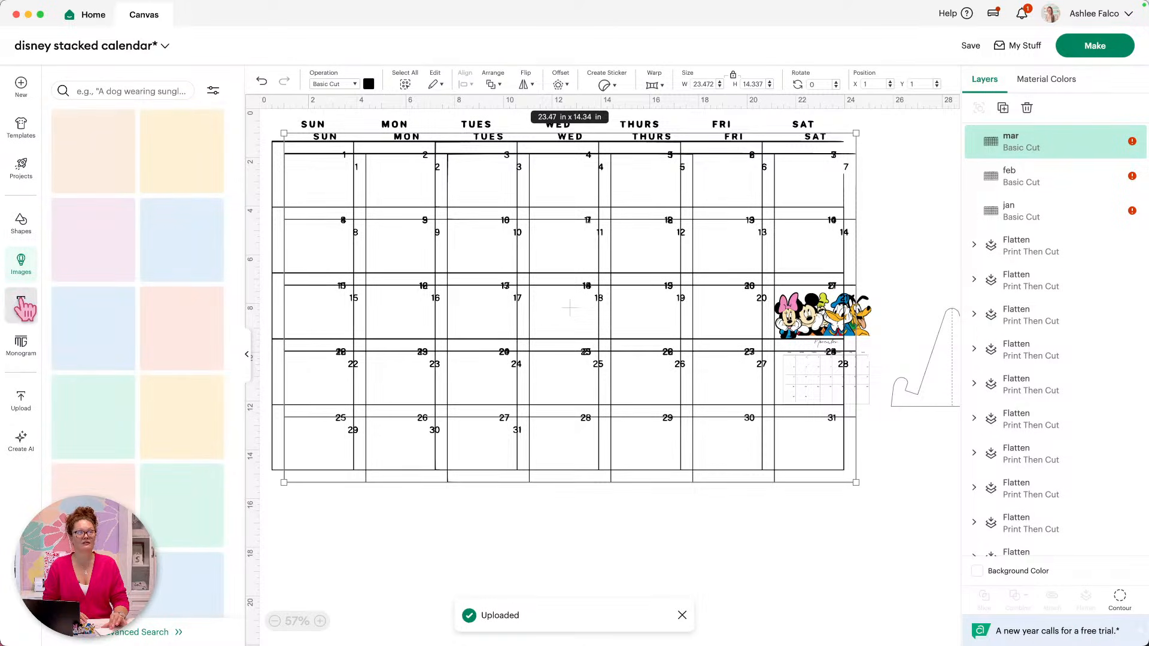
Load 4.png from the 2026 CALENDAR folder in Finder as a new upload, and narrow the Design Space window to expose the Finder window behind it
left_click(21, 400)
left_click(155, 219)
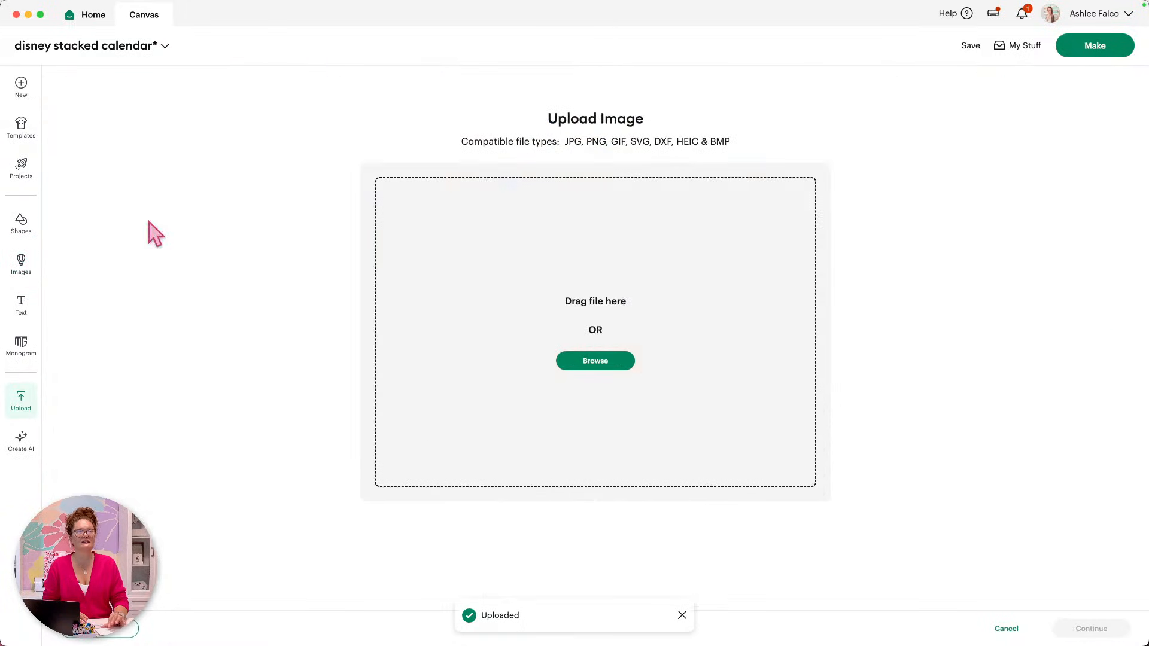
key("ctrl+Up")
left_click(781, 289)
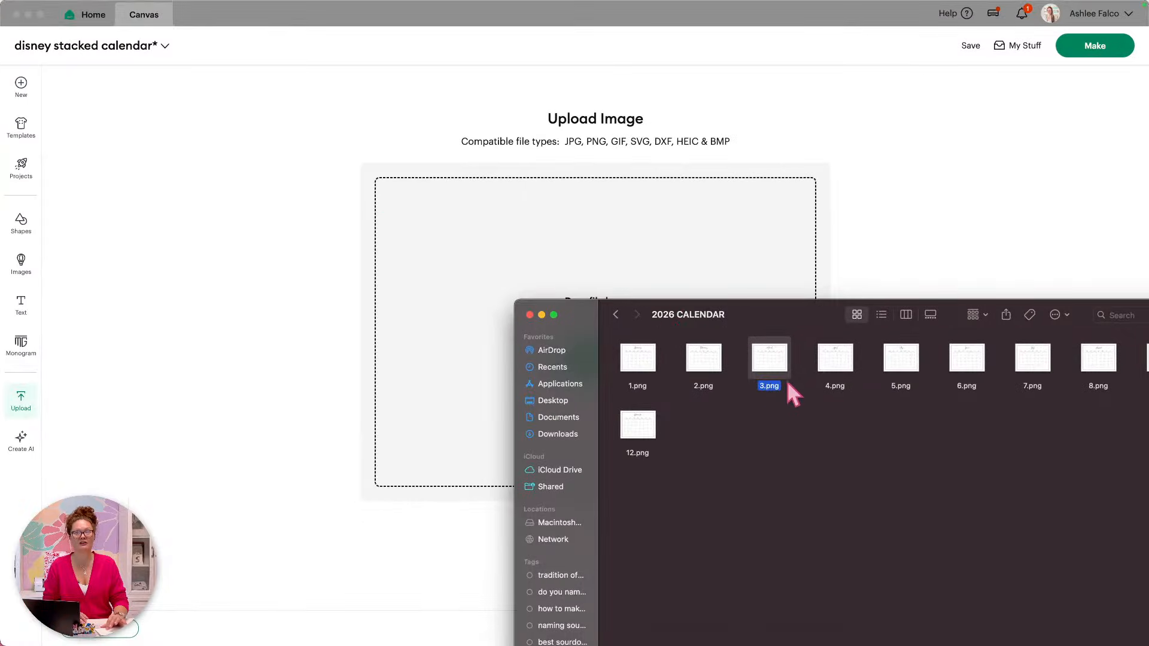
left_click_drag(841, 373, 640, 254)
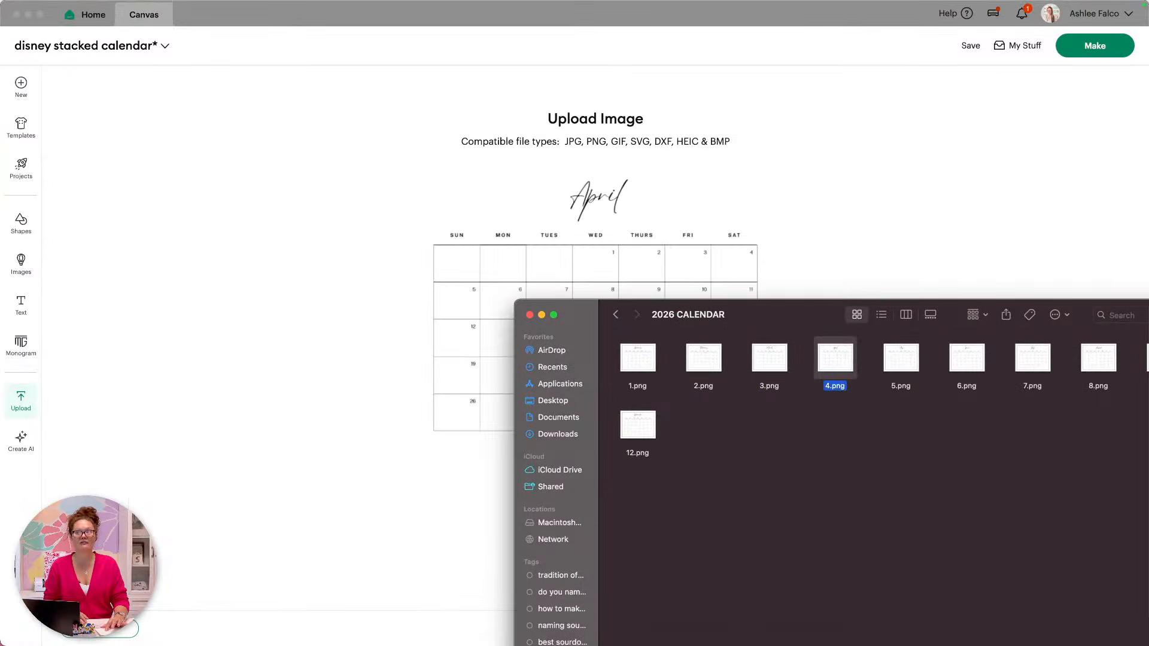
left_click_drag(1147, 120, 1052, 108)
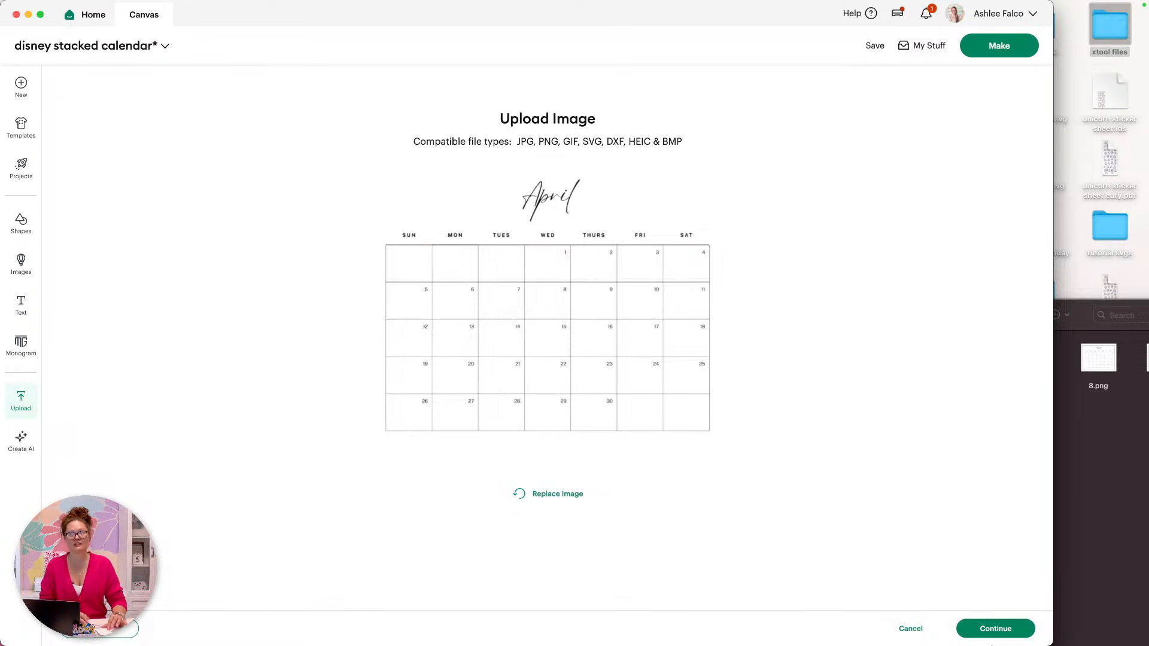
Erase the handwritten April title with an eraser size of 59 and convert the cleaned-up upload to a Single Layer
left_click(995, 628)
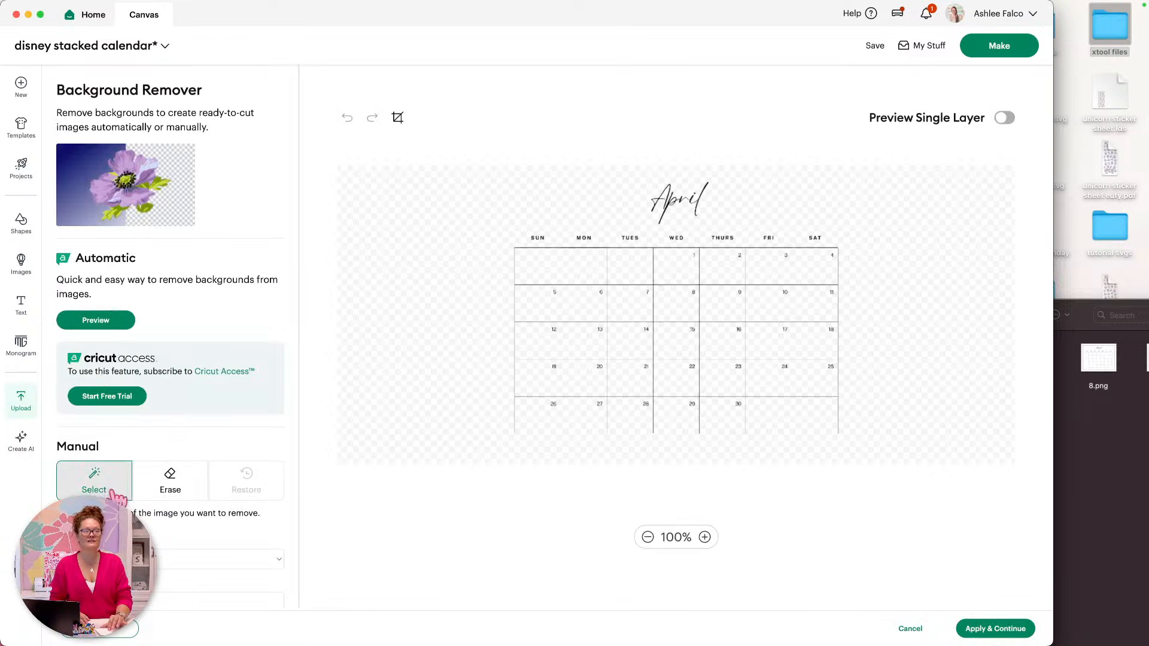
left_click(157, 479)
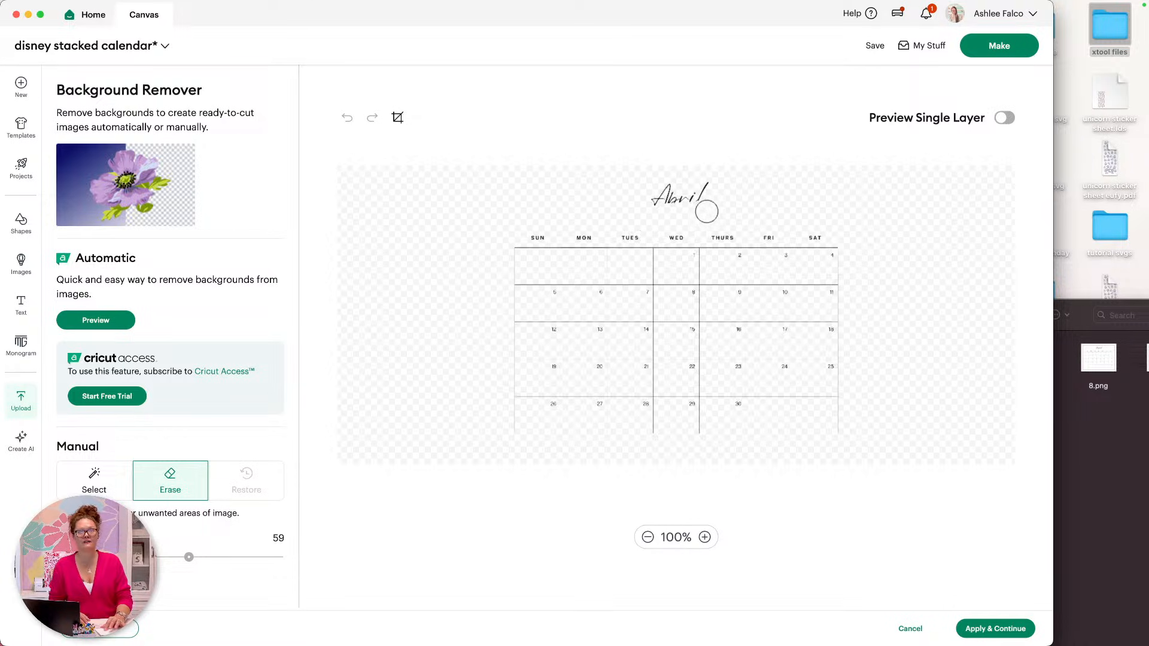
left_click_drag(707, 211, 631, 195)
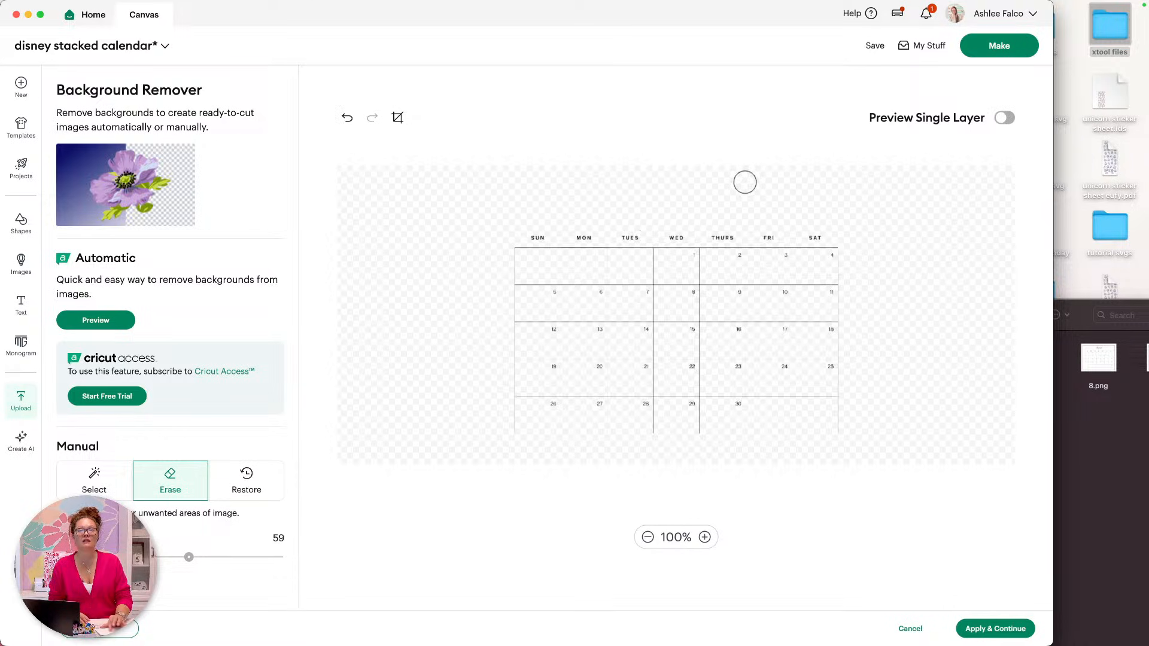
left_click(1010, 629)
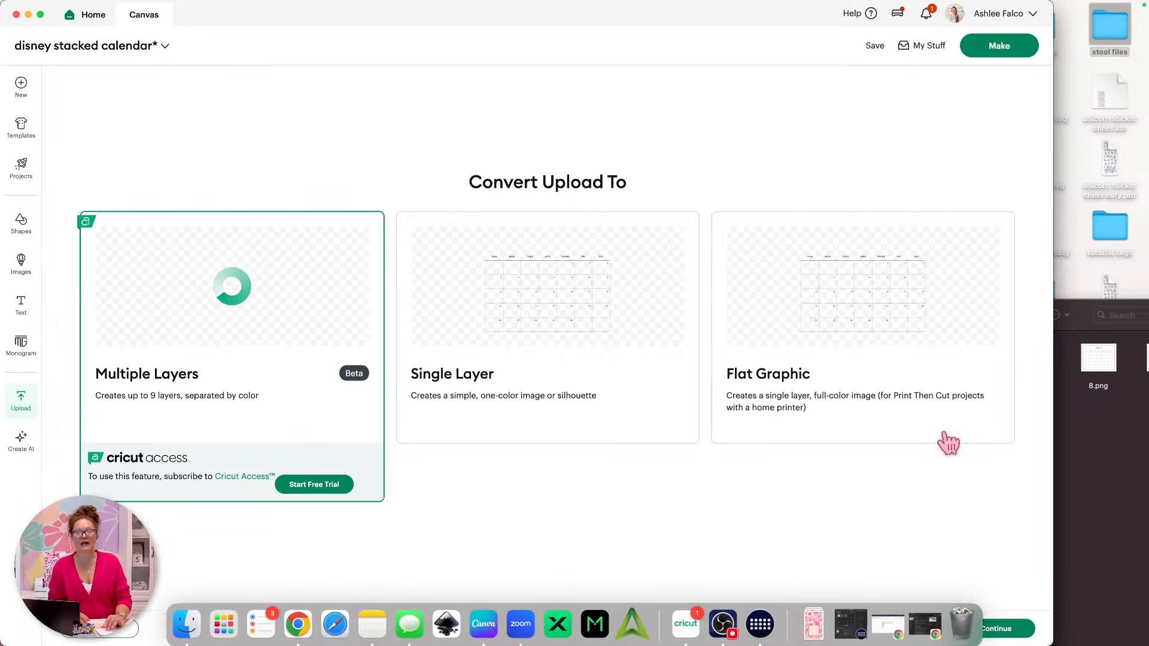
left_click(605, 371)
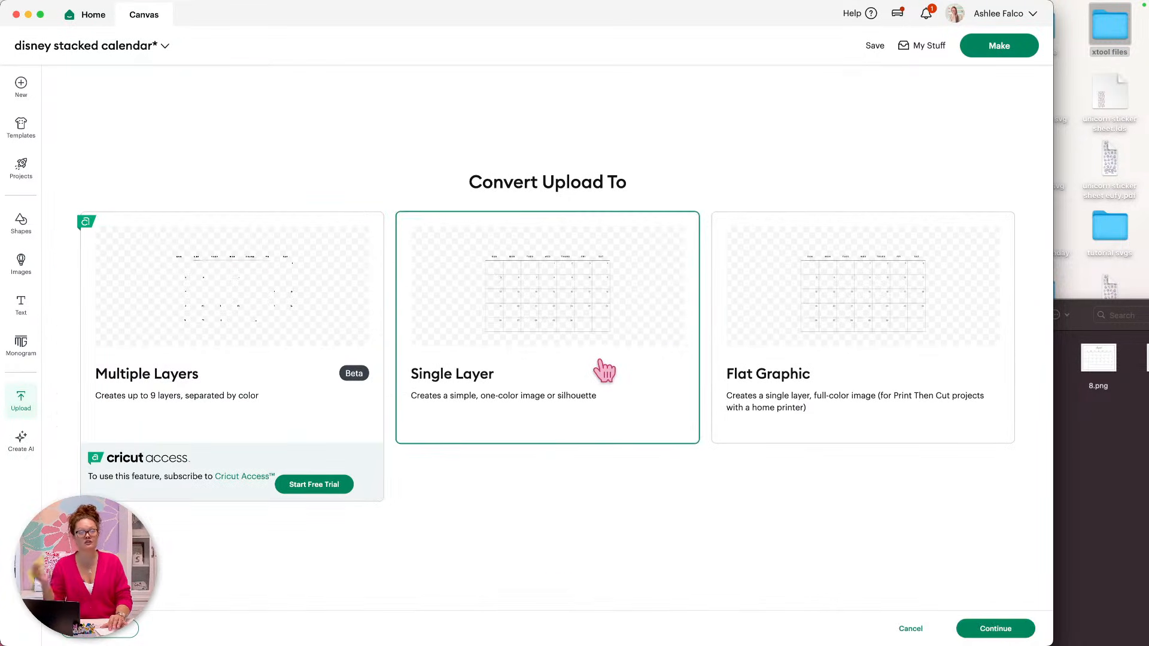
left_click(982, 628)
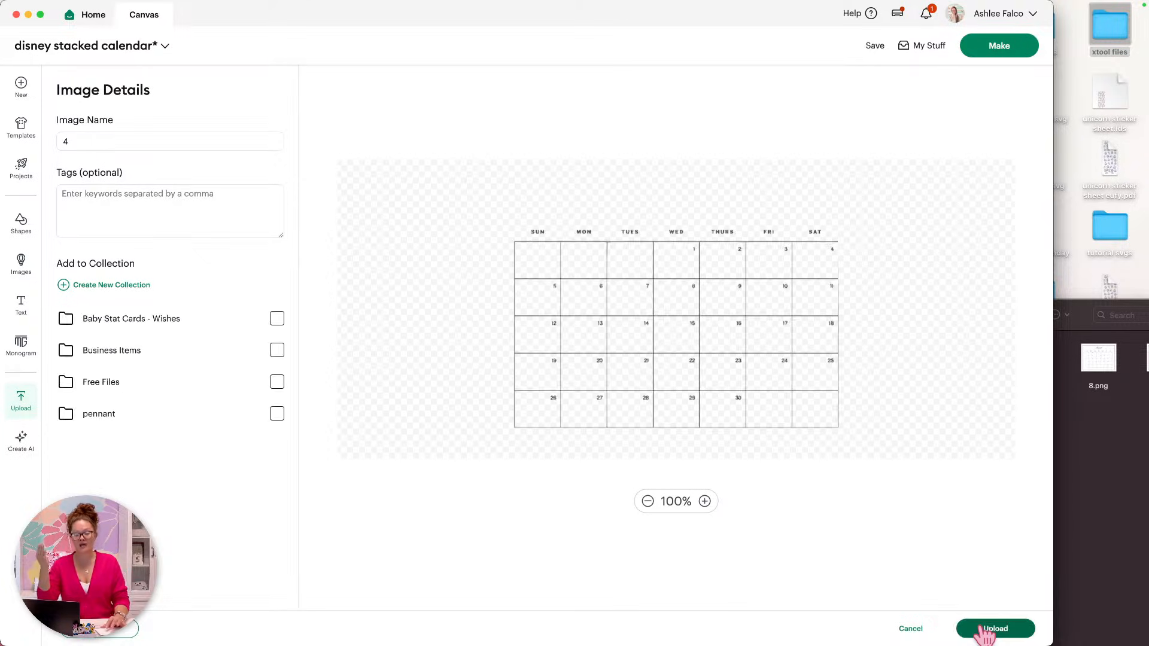
Name the image "april" and upload the April calendar grid to the canvas
left_click(94, 141)
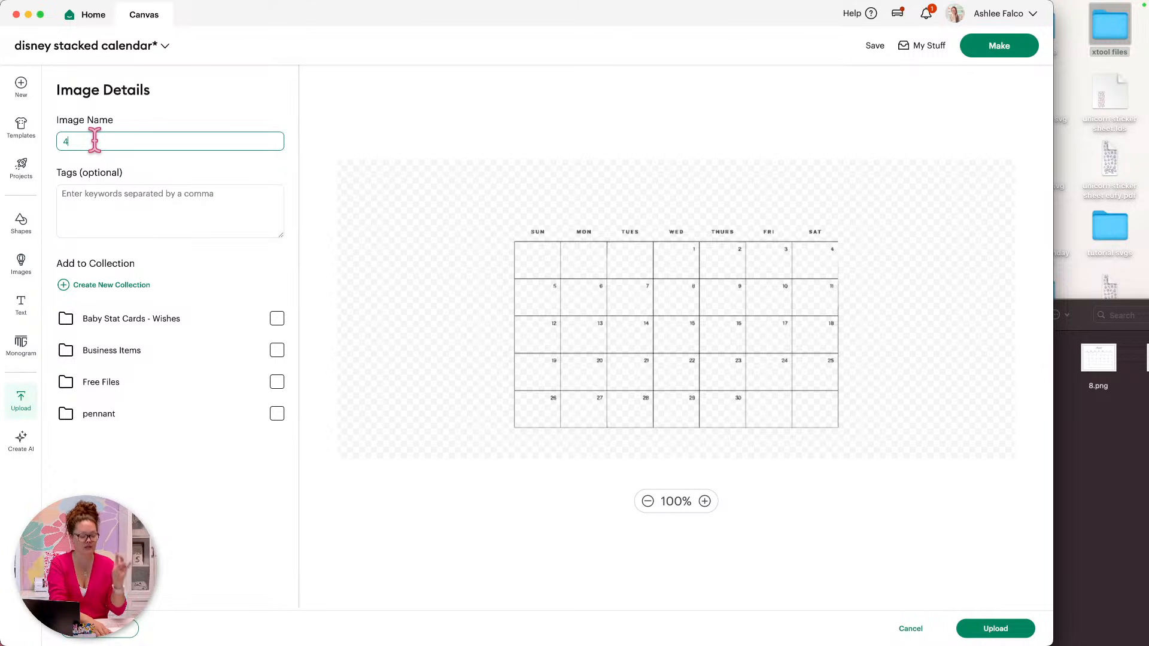
key("BackSpace")
type("april")
left_click(461, 271)
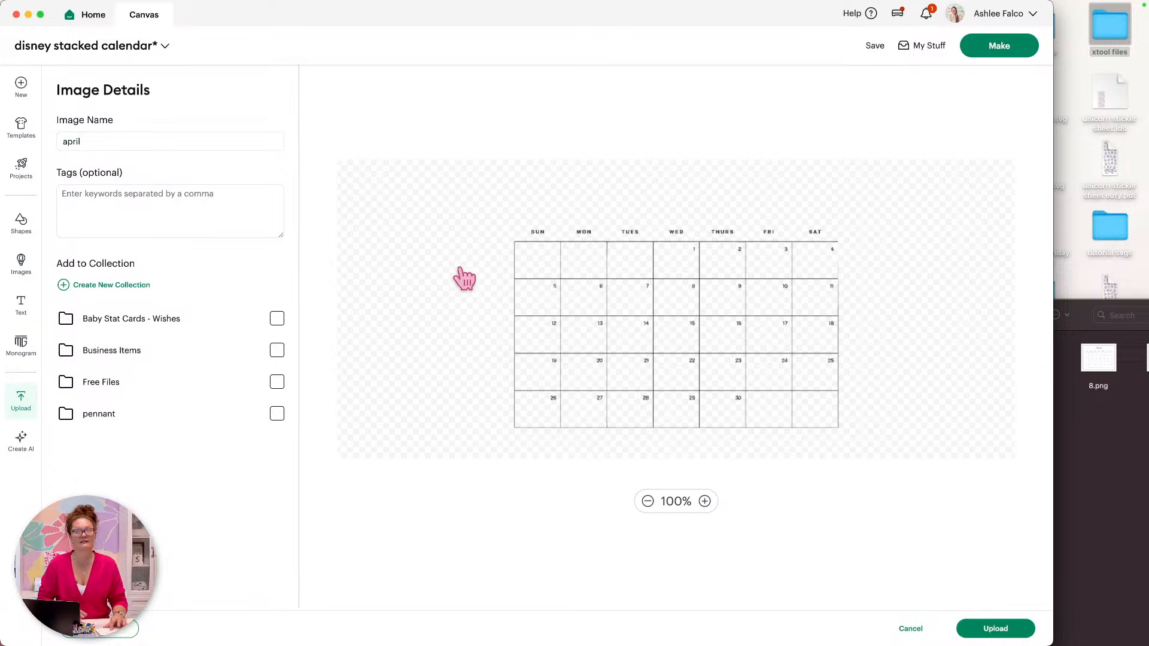
left_click(1017, 629)
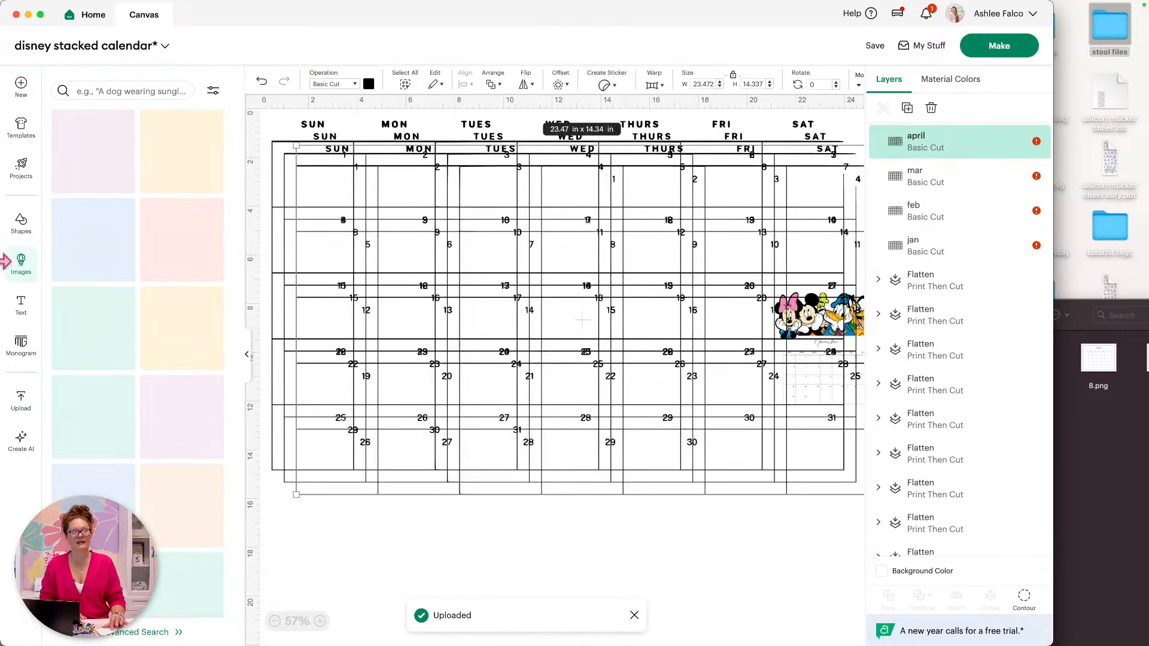
Load 5.png from the 2026 CALENDAR folder in Finder as a new image upload and continue to background removal
left_click(21, 400)
left_click(122, 219)
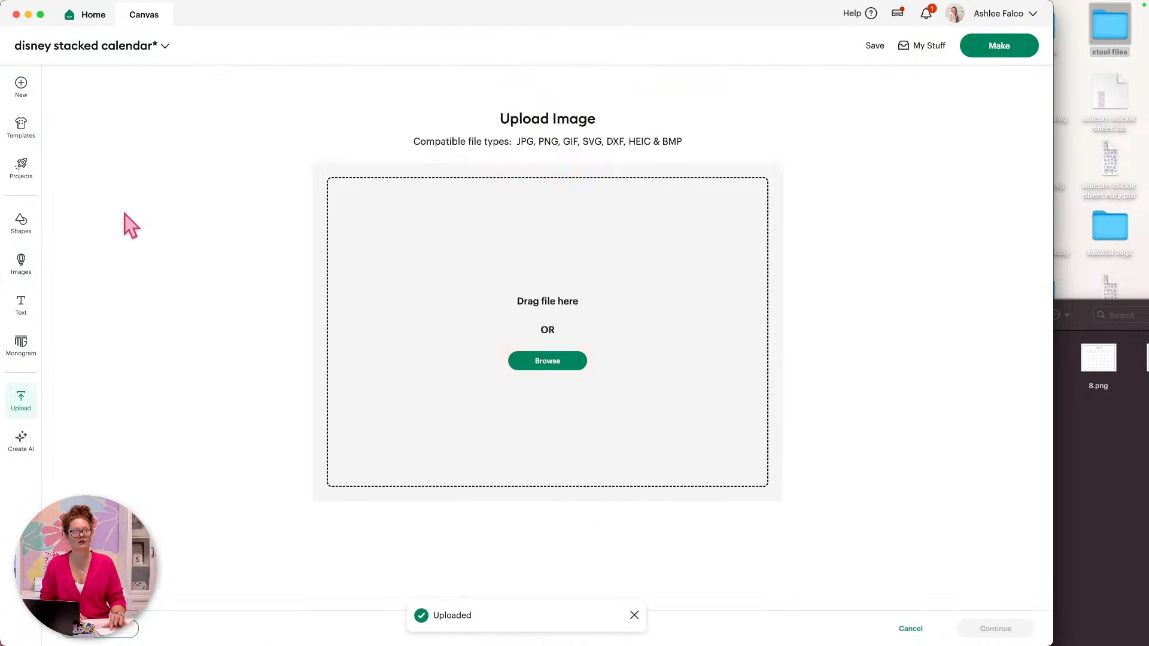
left_click(1148, 459)
left_click_drag(894, 364, 630, 253)
left_click(747, 255)
left_click(996, 627)
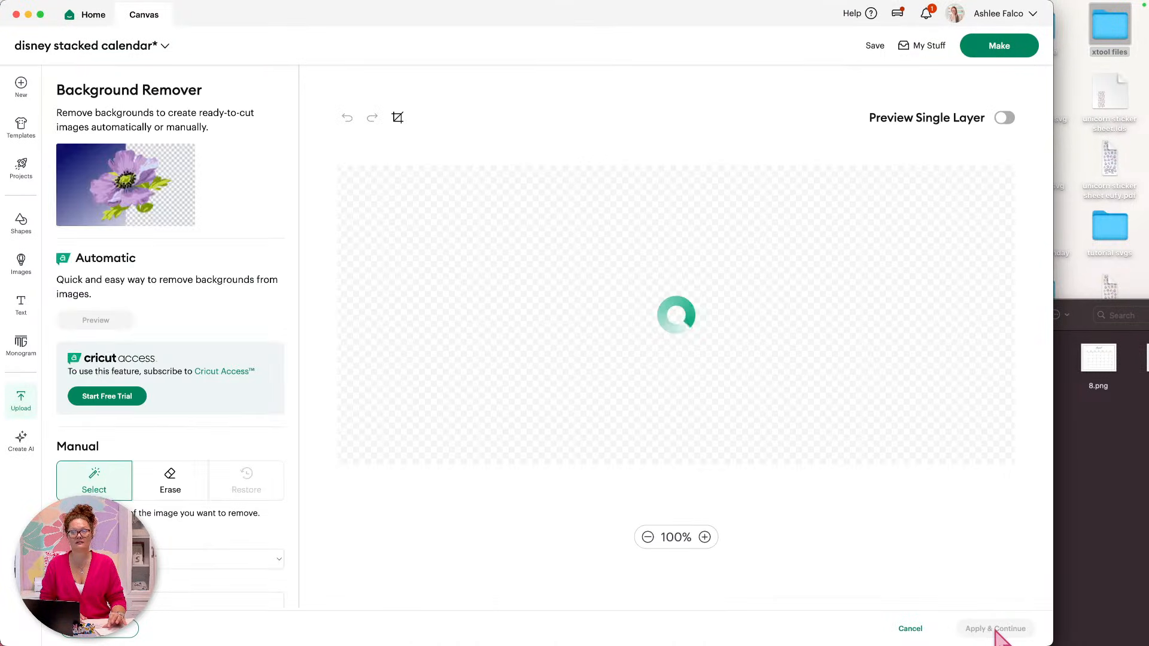
Erase the handwritten May title with an eraser size of 61 and convert the cleaned-up upload to a Single Layer
left_click(170, 480)
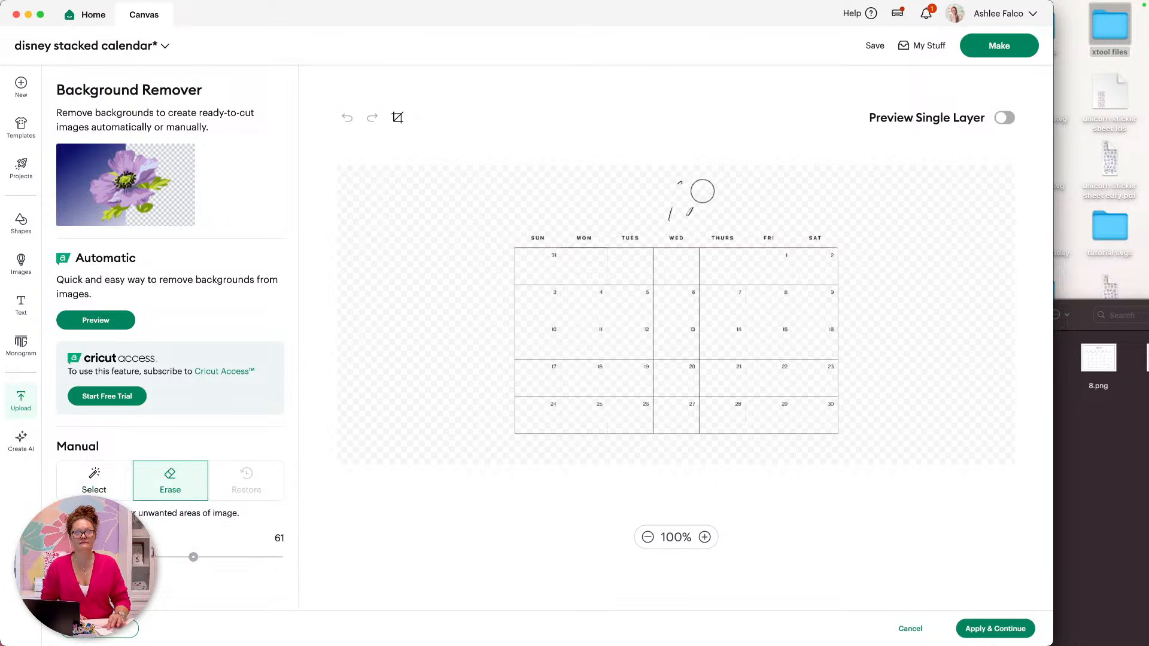
left_click_drag(671, 184, 708, 184)
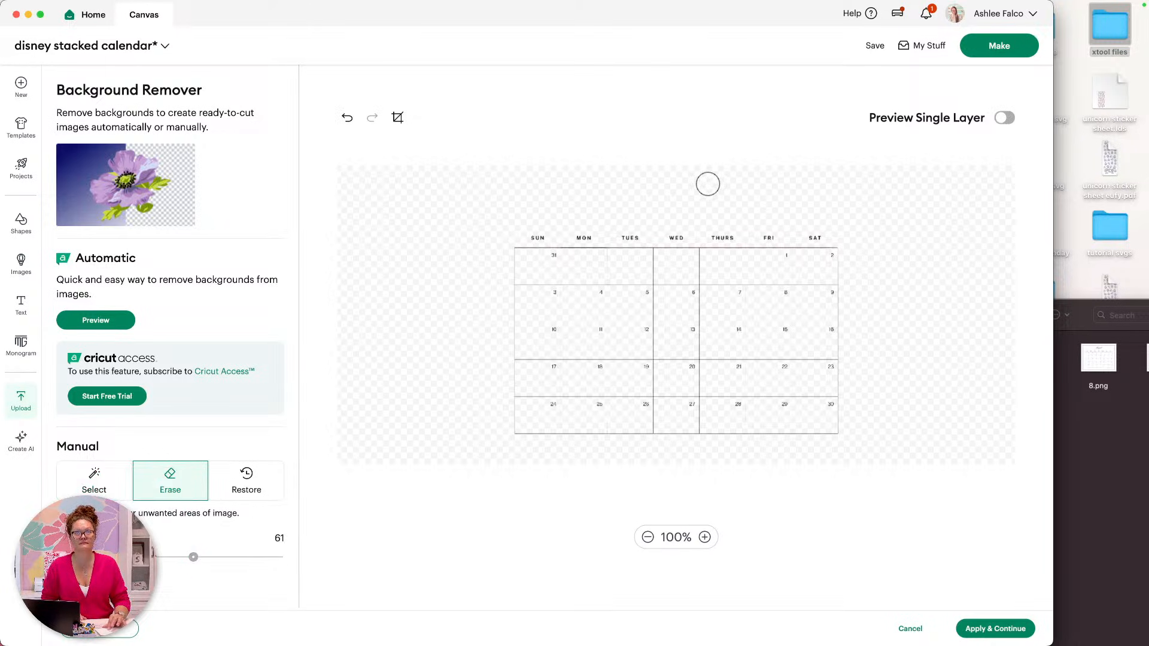
left_click(1021, 629)
left_click(542, 366)
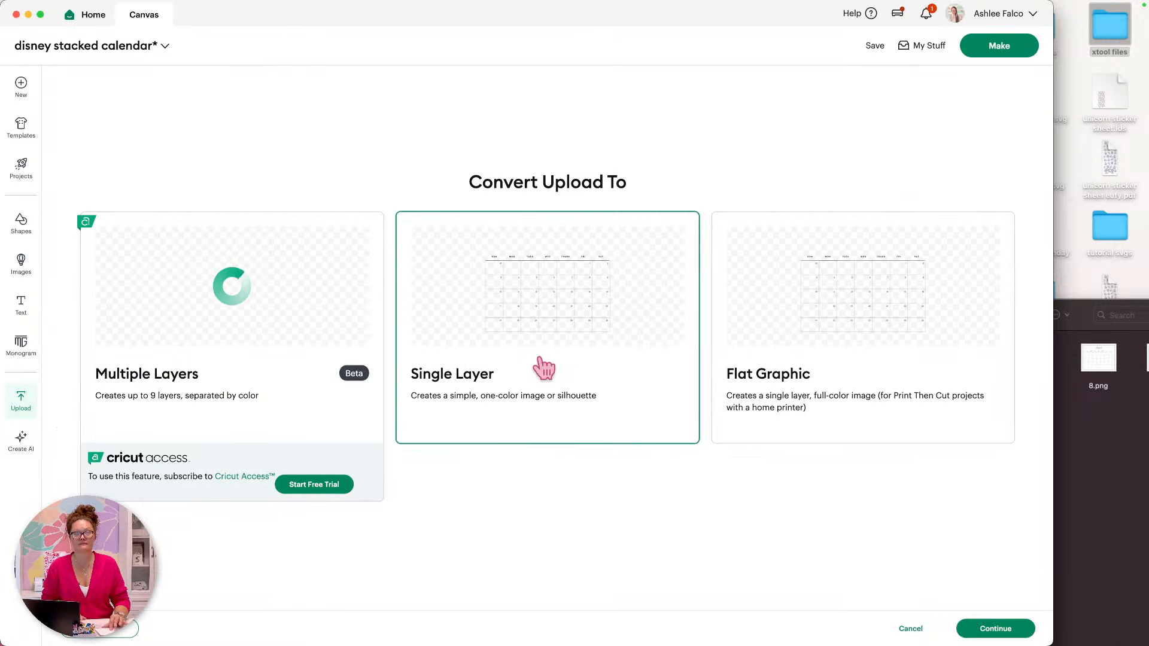
left_click(1003, 634)
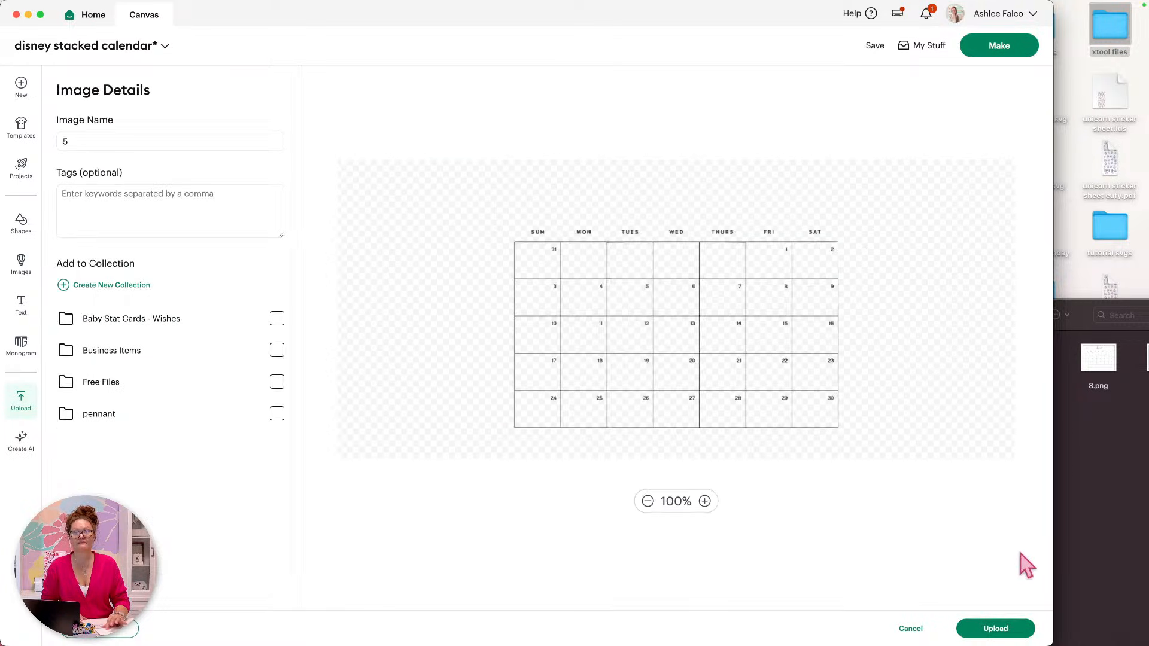
Name the image "may" and upload the May calendar grid to the canvas
left_click(83, 139)
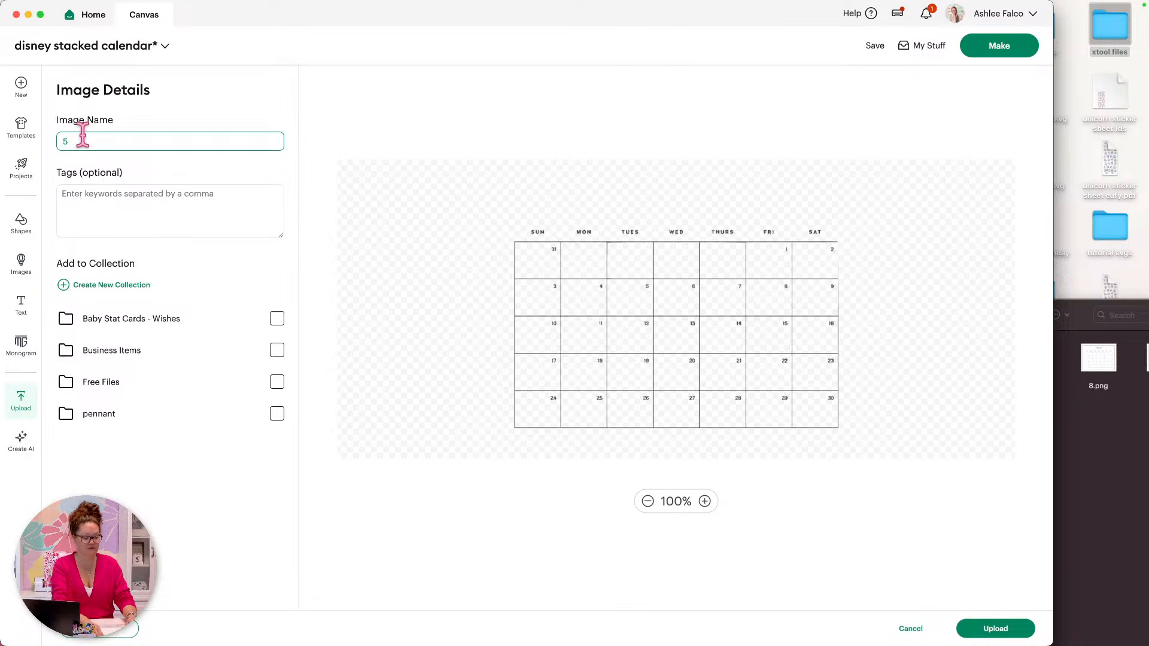
key("BackSpace")
type("may")
left_click(587, 519)
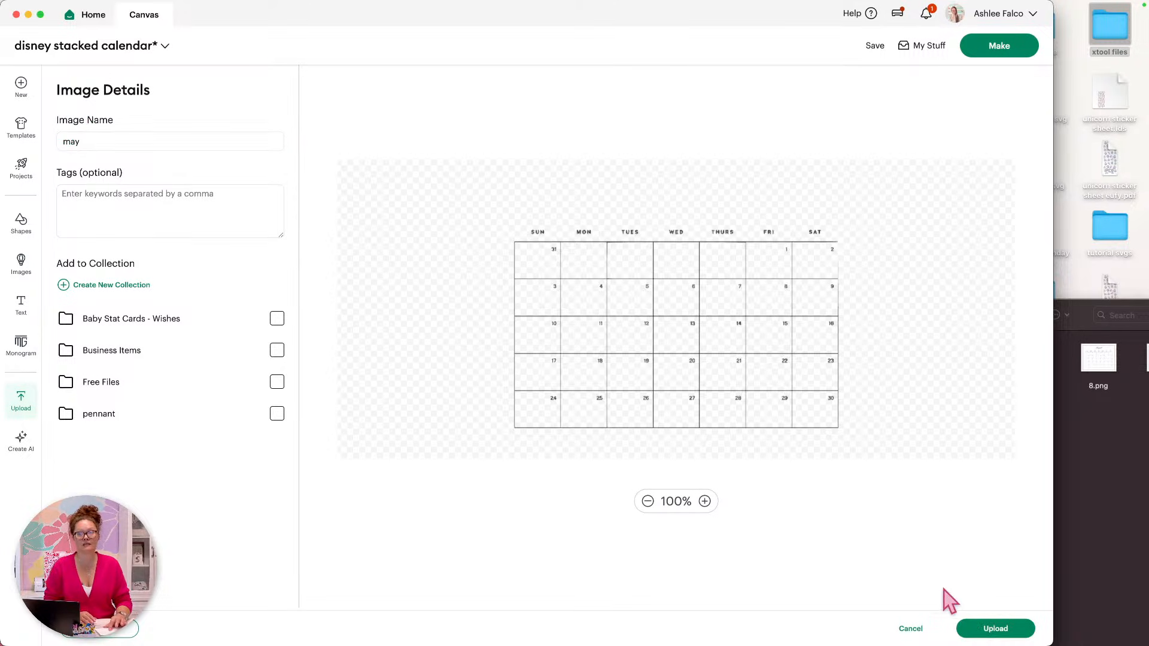
left_click(994, 629)
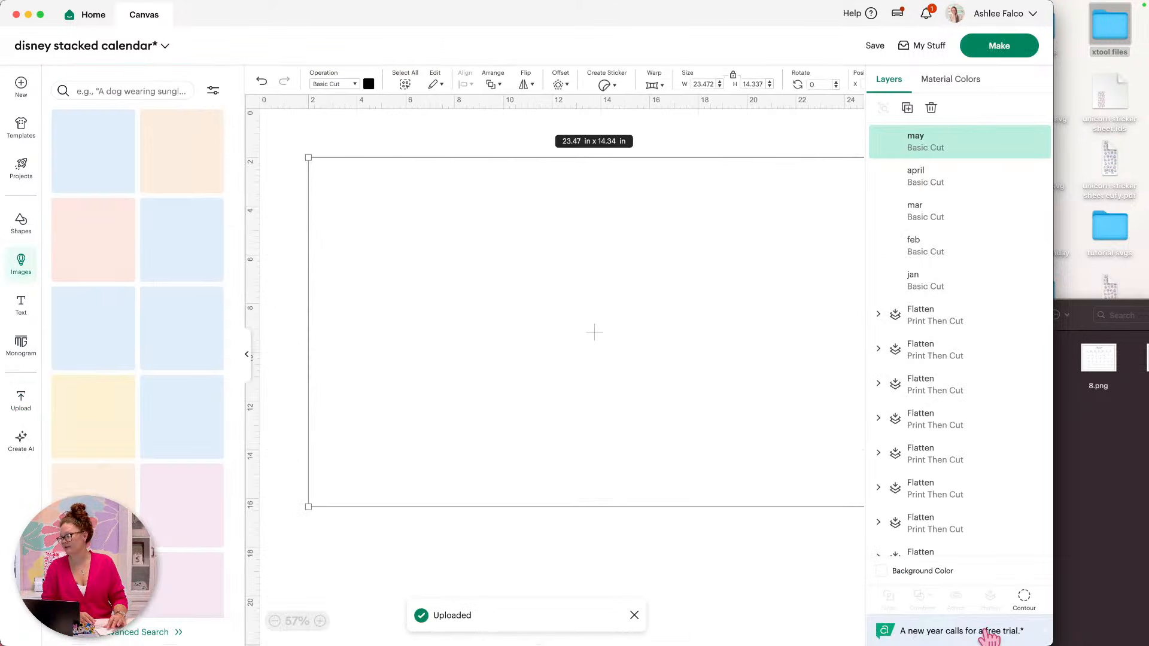
Load 6.png from the 2026 CALENDAR folder in Finder as a new image upload and continue to background removal
left_click(18, 400)
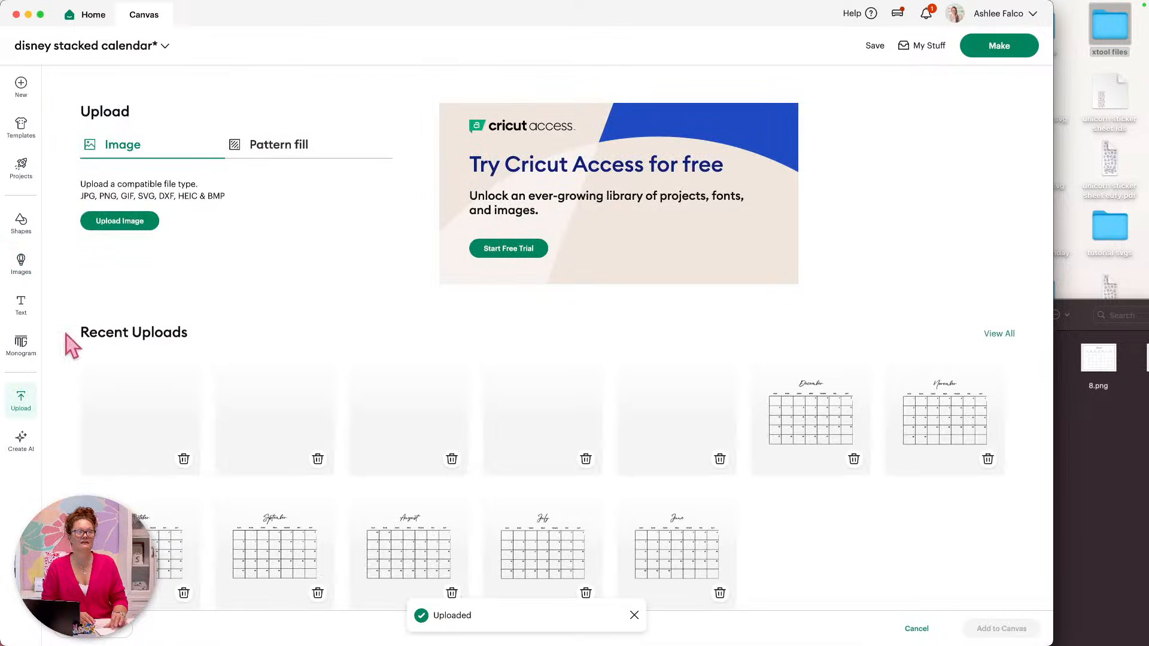
left_click(129, 230)
left_click(1119, 422)
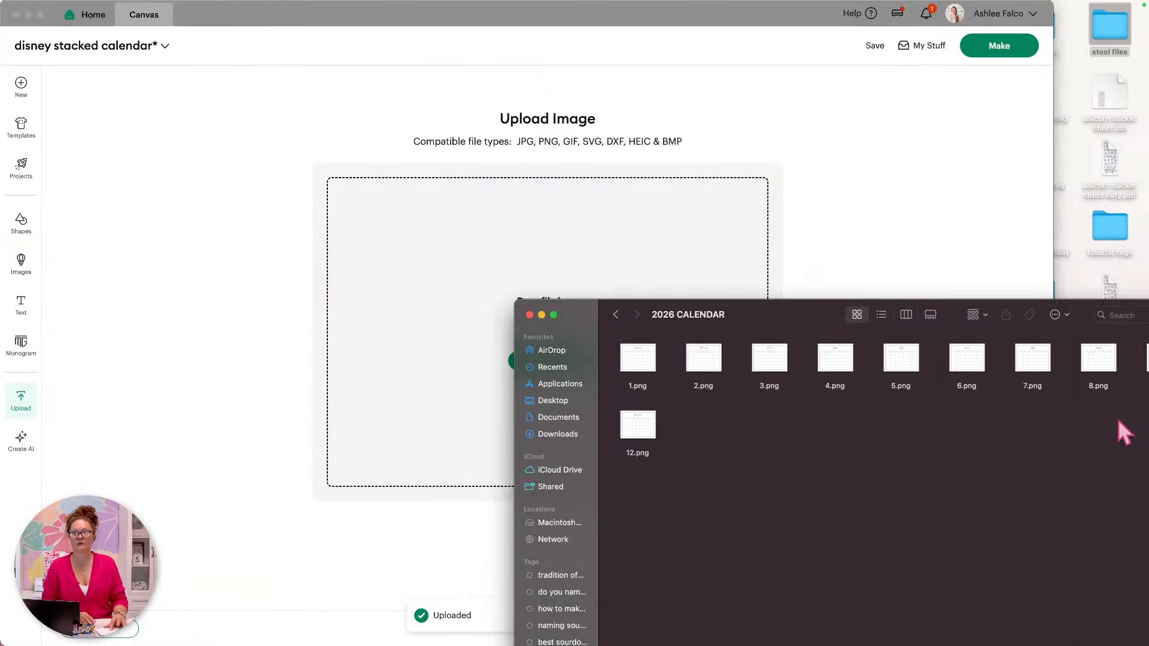
left_click_drag(962, 371, 484, 318)
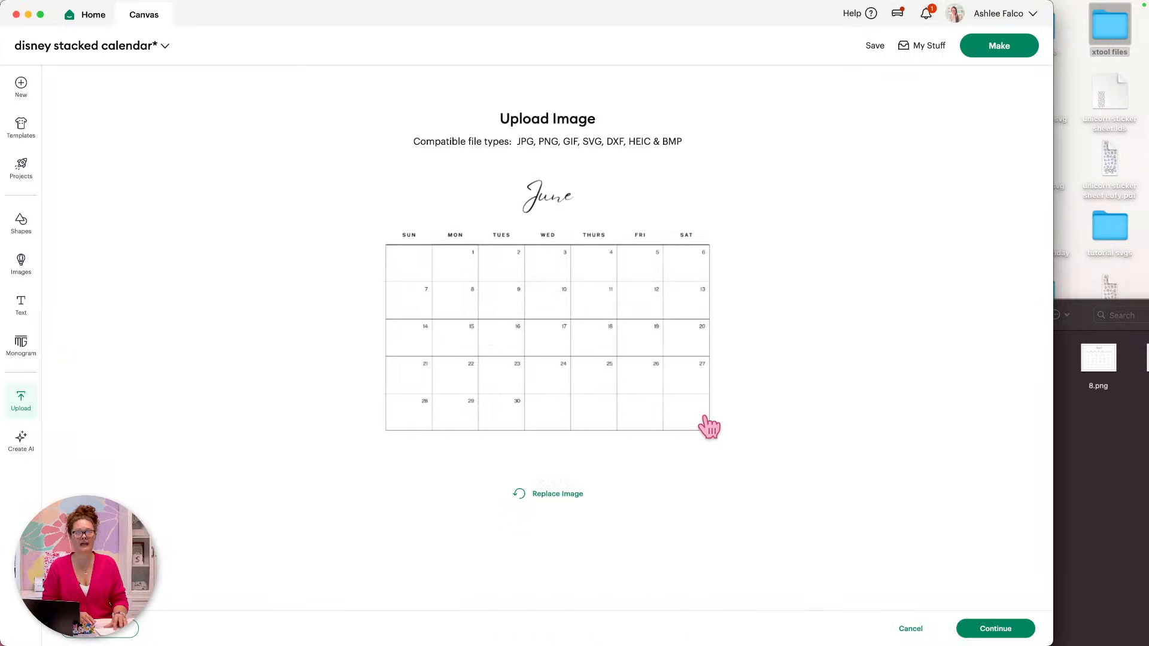
left_click(1021, 631)
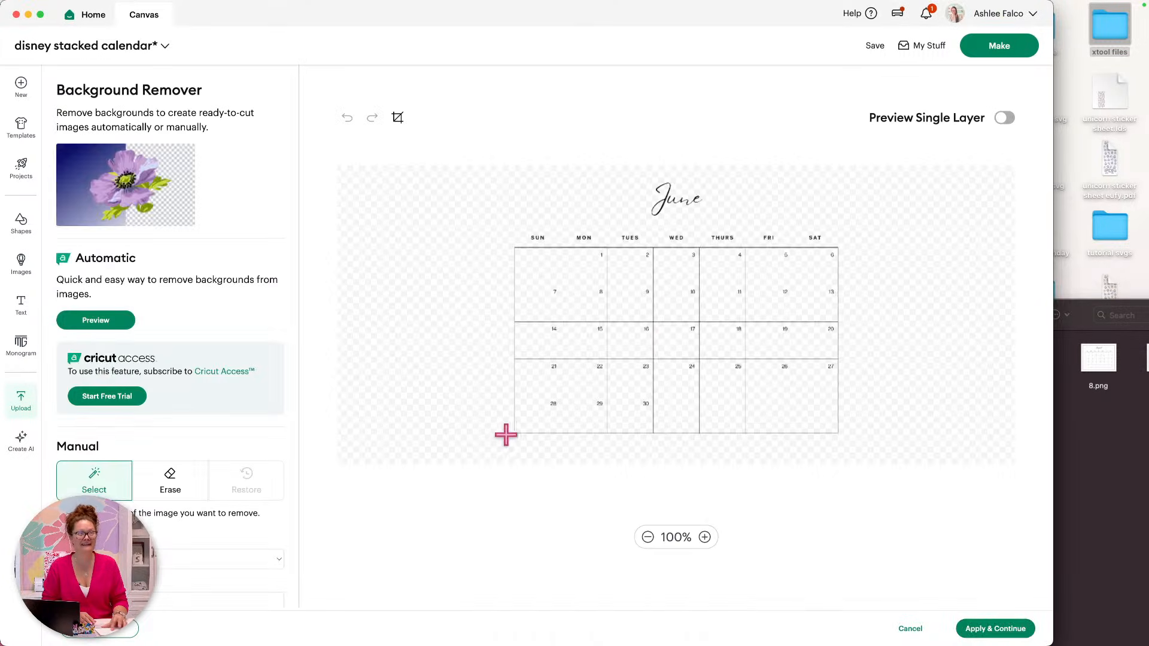
Crop the June image to the weekday headings and date grid, excluding the handwritten title, and convert the upload to a Single Layer
left_click(170, 497)
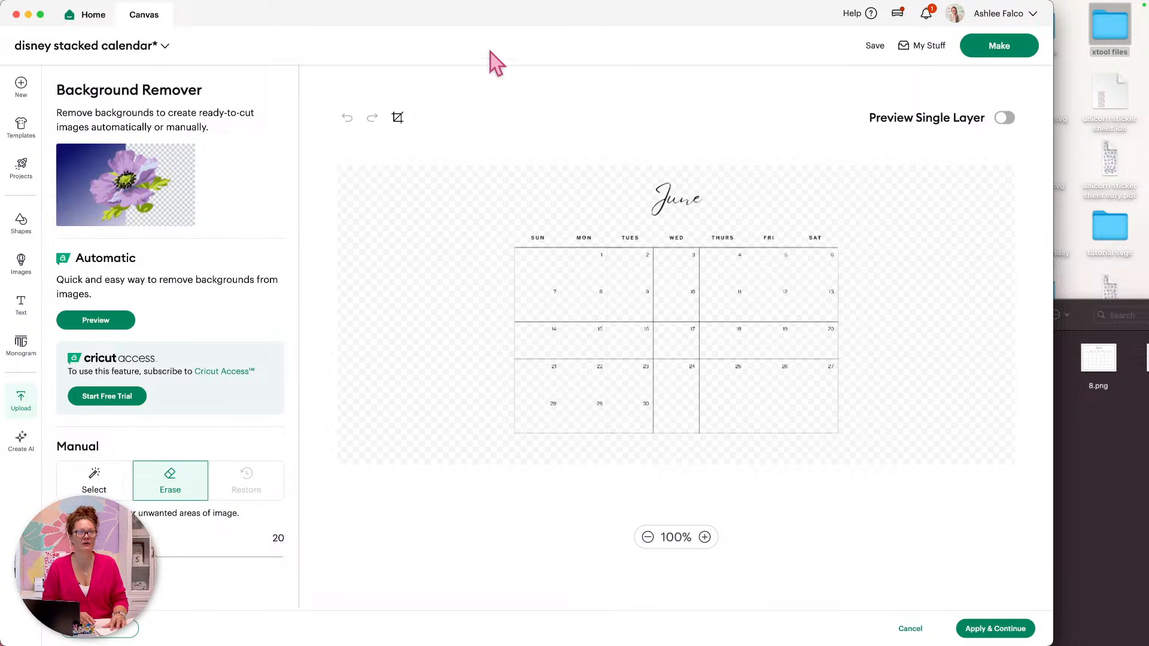
left_click(397, 118)
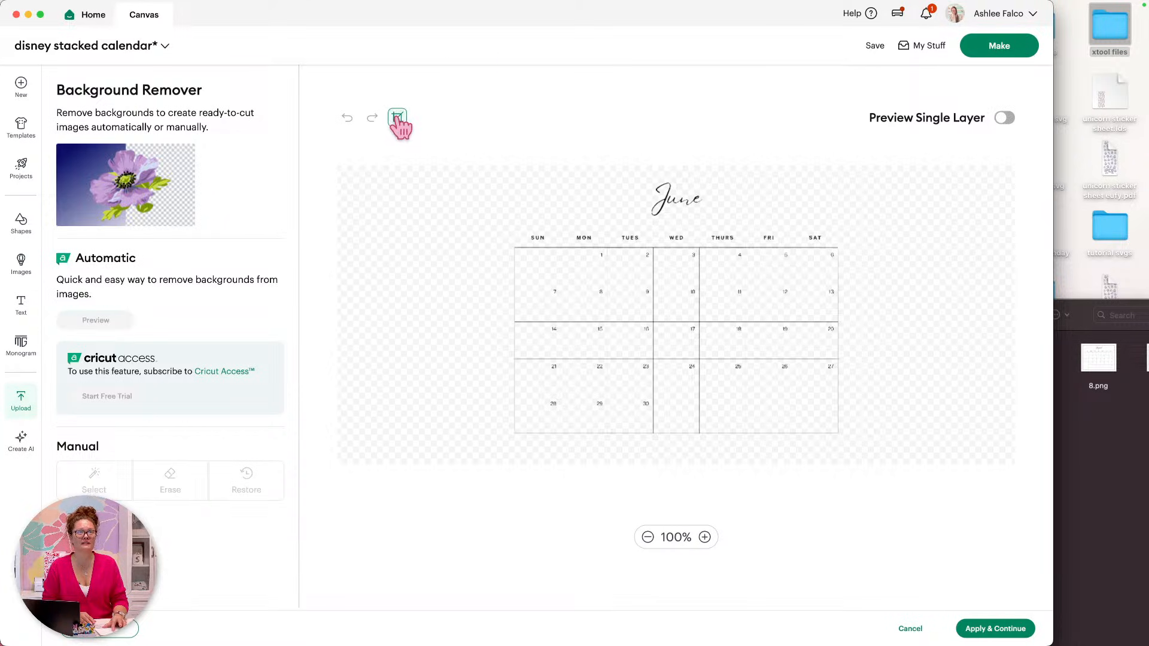
left_click(398, 120)
left_click(398, 120)
left_click_drag(494, 226, 869, 445)
left_click(1015, 629)
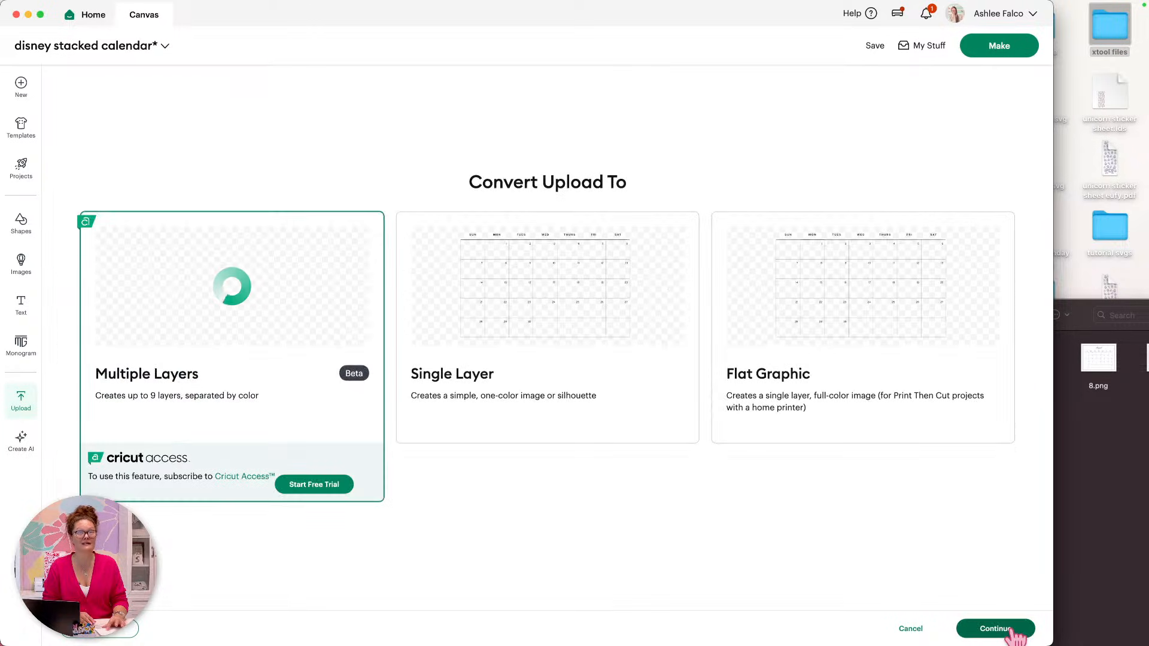
left_click(610, 400)
left_click(994, 628)
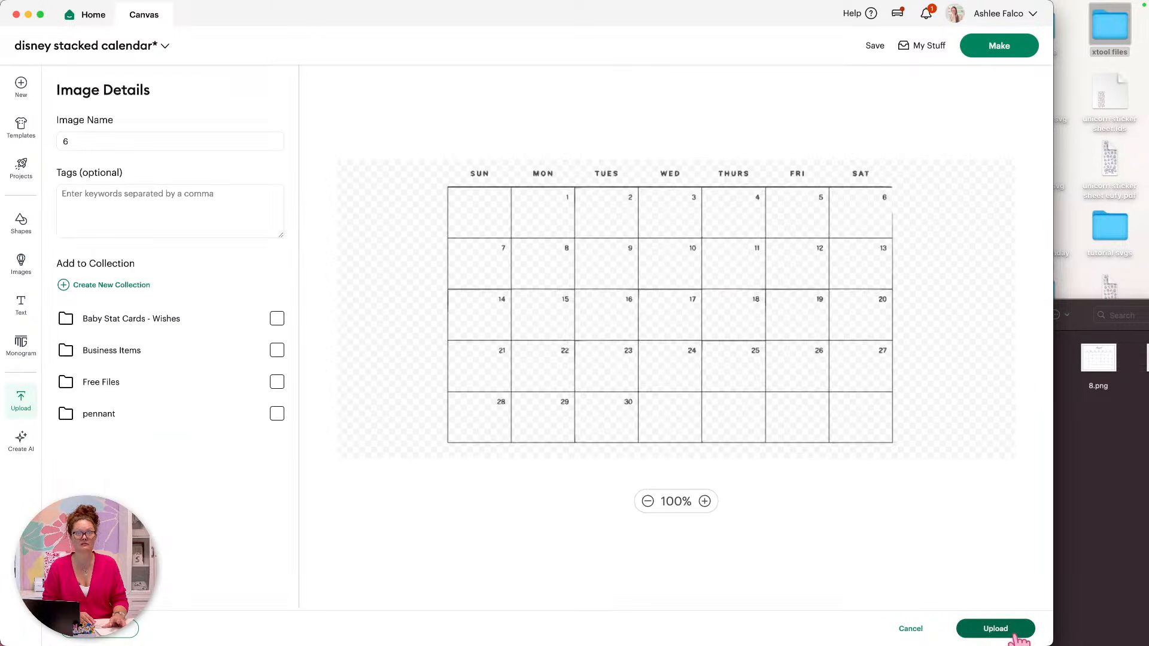
Name the image "june" and upload the June calendar grid to the canvas
left_click(170, 141)
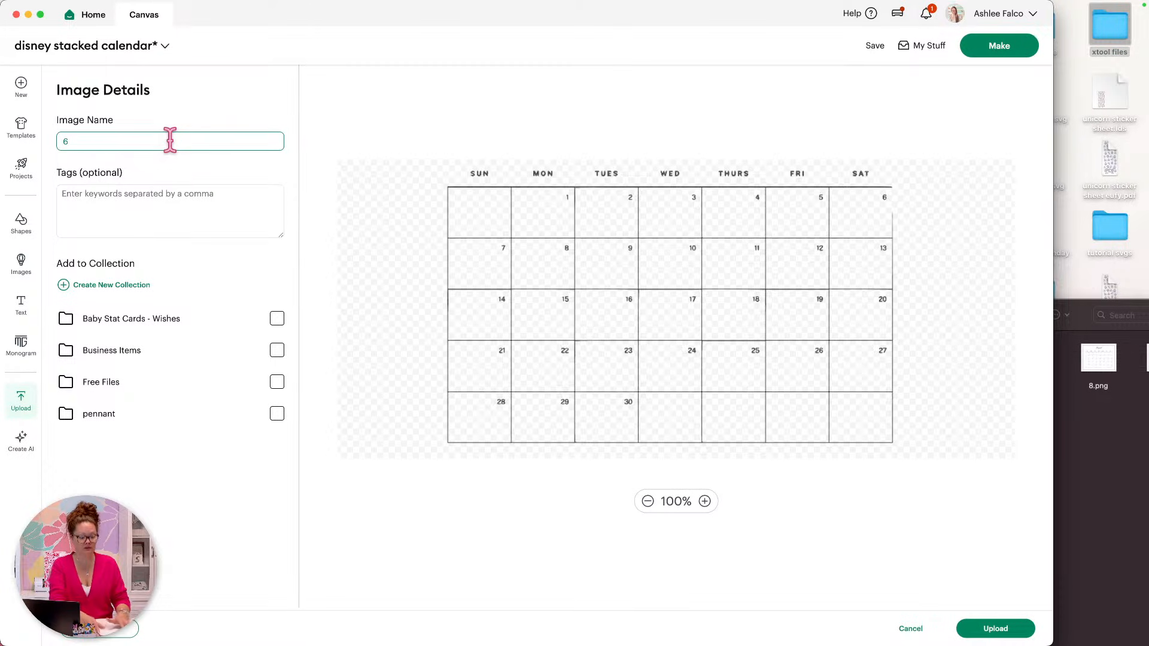
key("BackSpace")
type("june")
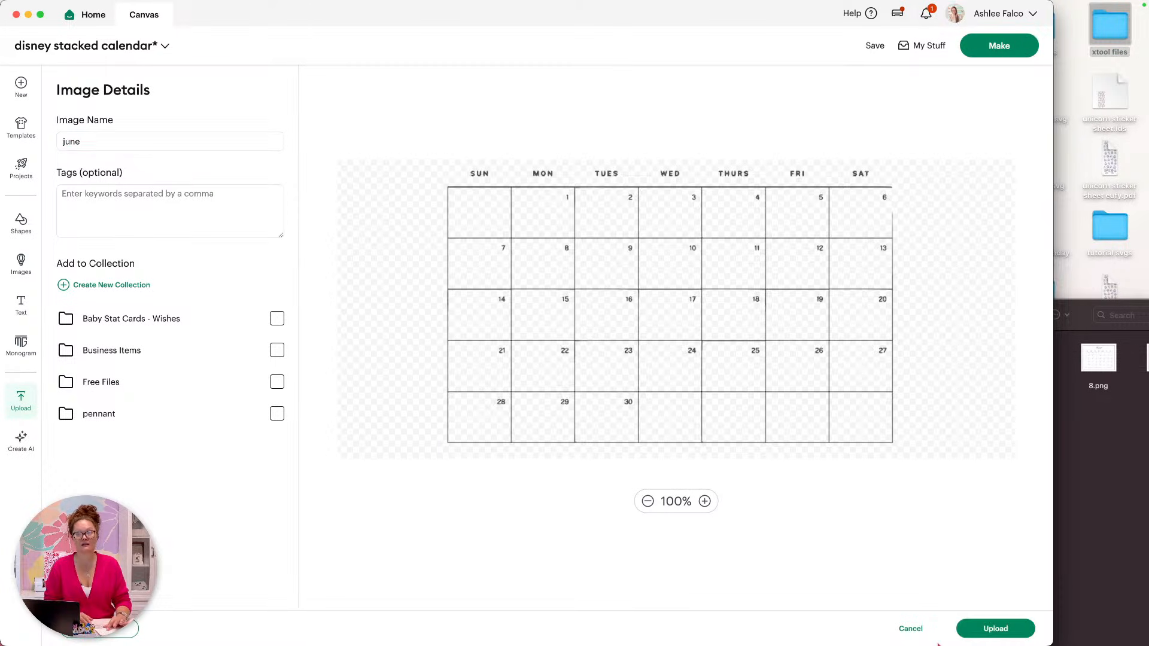
left_click(958, 632)
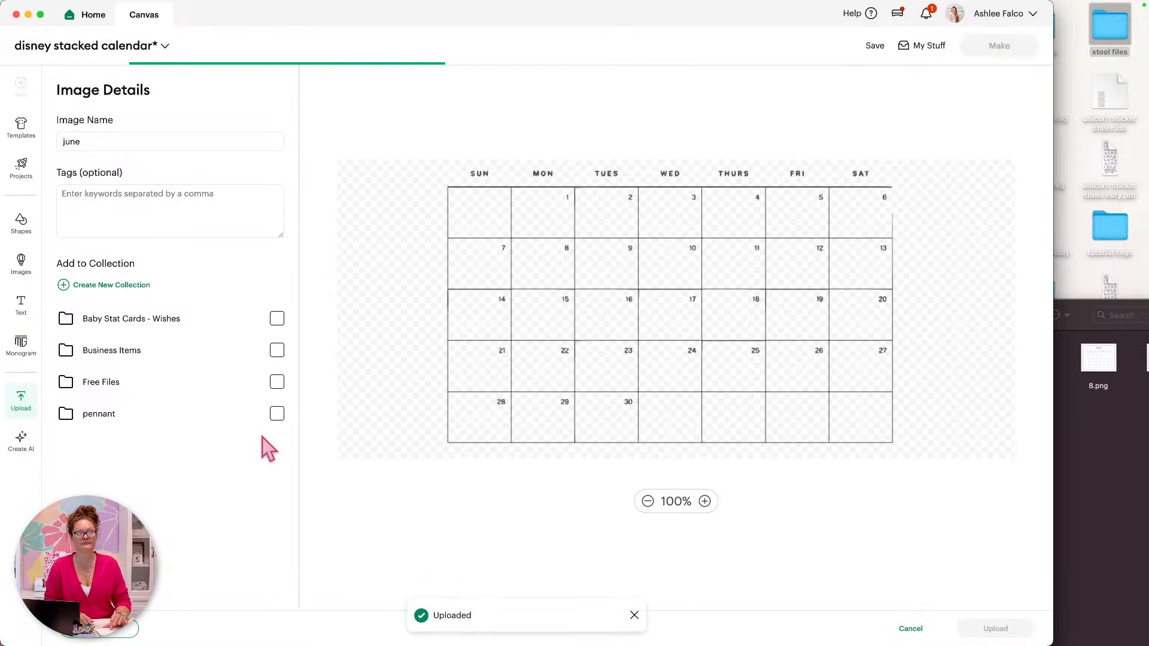
Load 7.png from the 2026 CALENDAR folder in Finder as a new image upload and continue to background removal
left_click(21, 400)
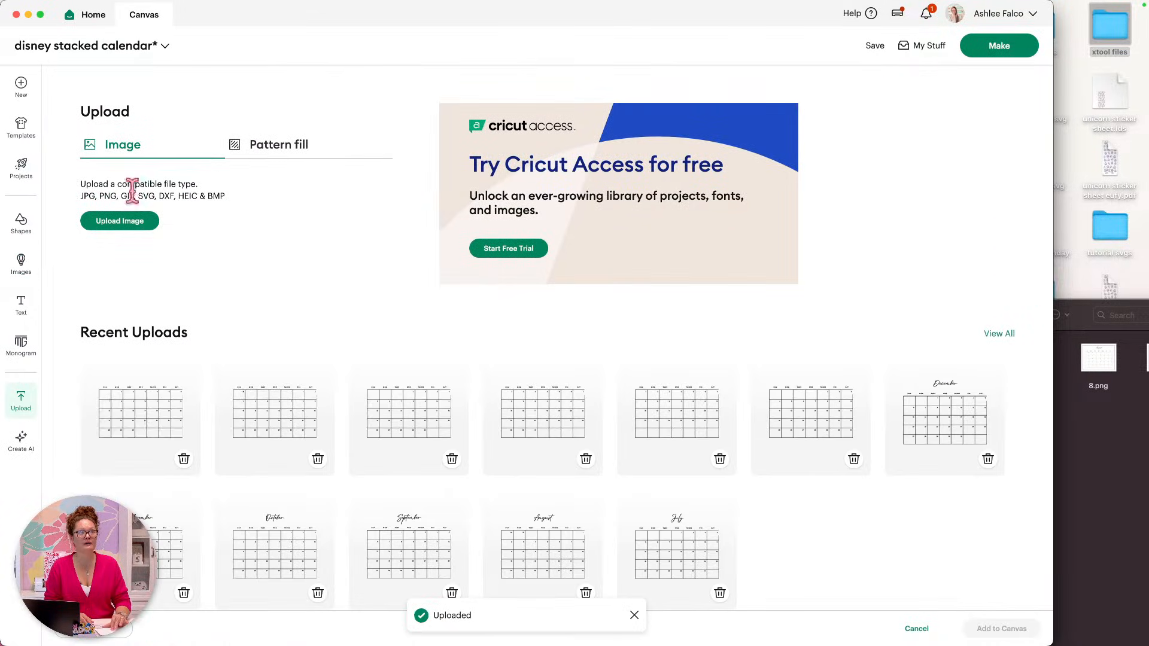
left_click(138, 225)
left_click(547, 360)
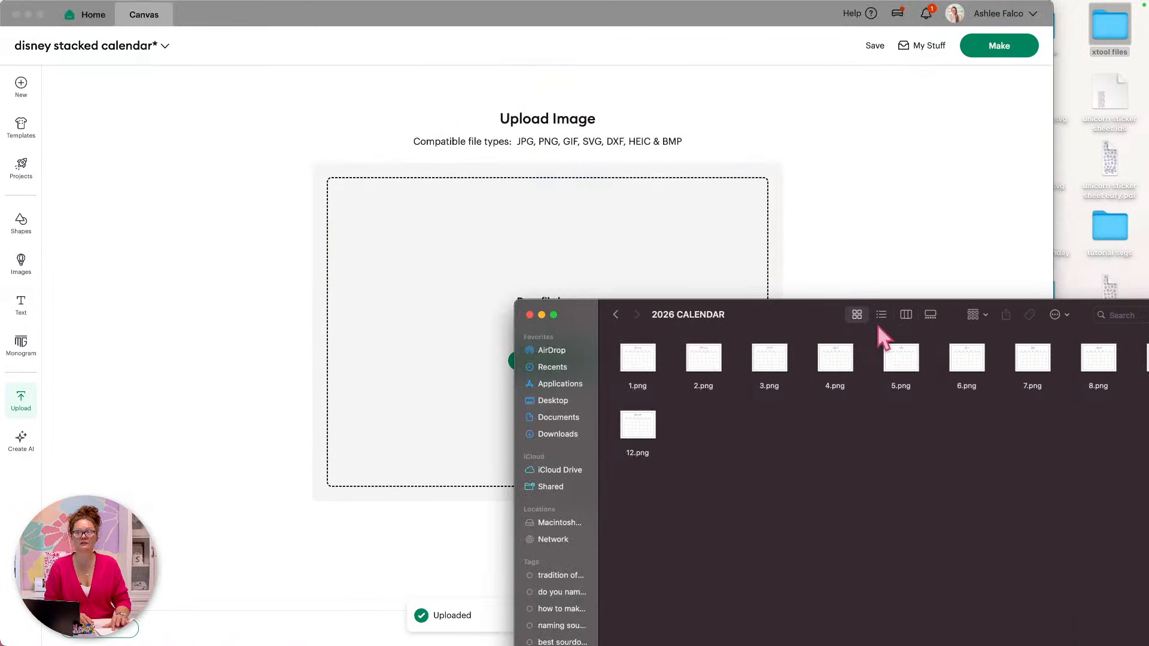
left_click_drag(1026, 360, 550, 213)
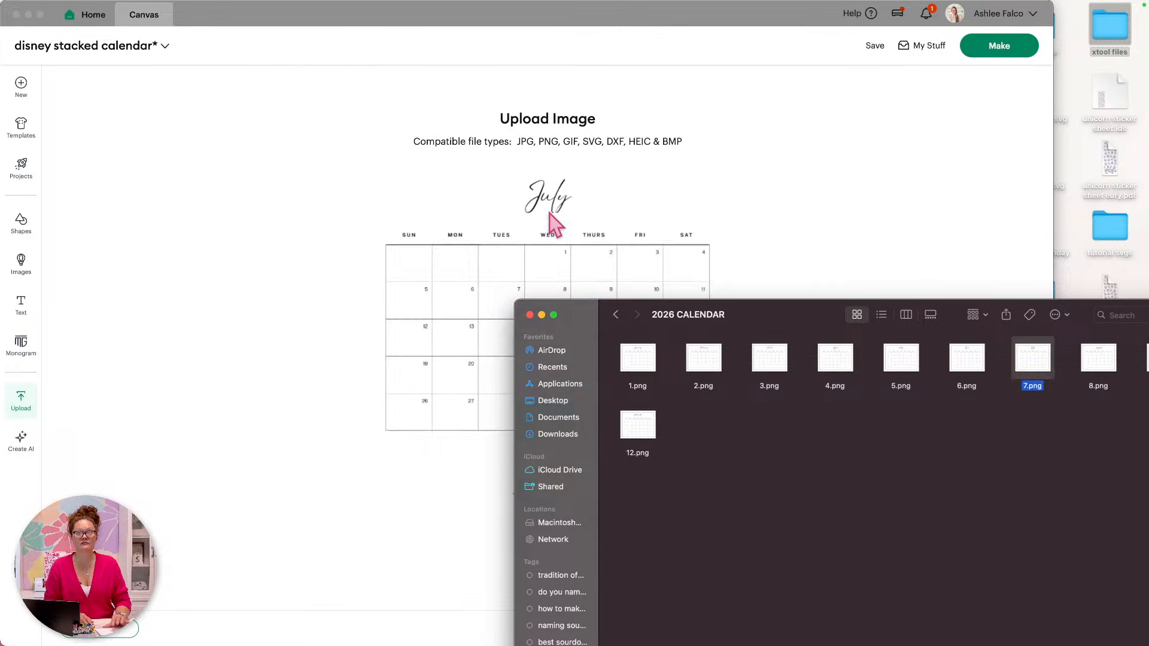
left_click(1005, 633)
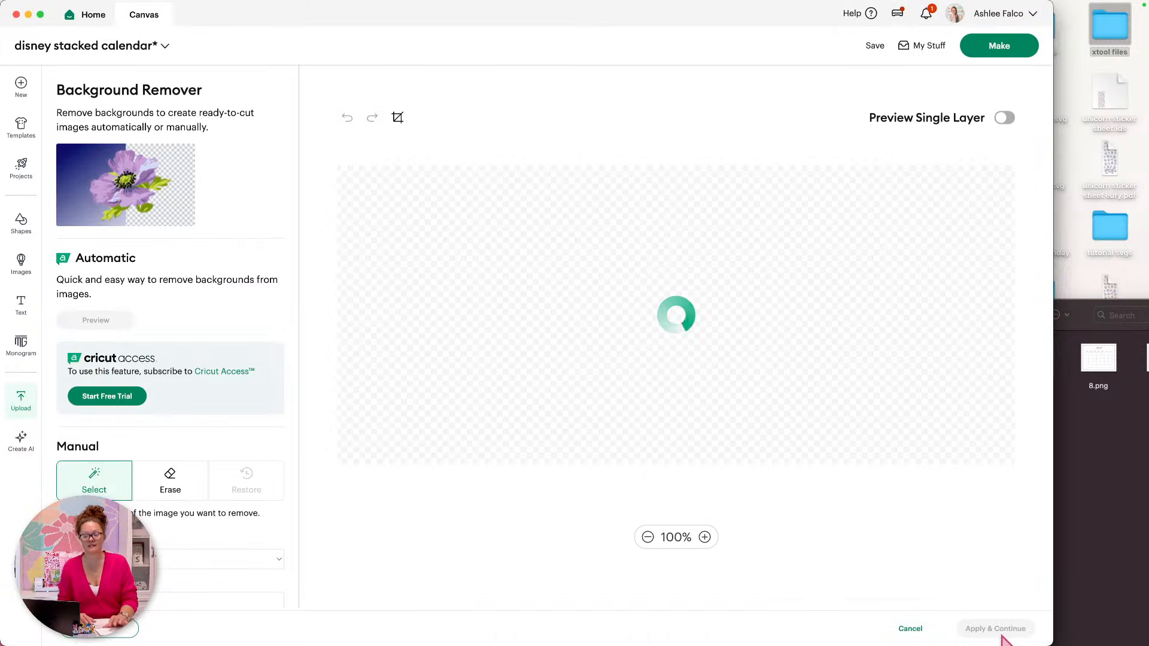
Crop the July image to the weekday headings and date grid, excluding the handwritten title, and convert the upload to a Single Layer
left_click(397, 117)
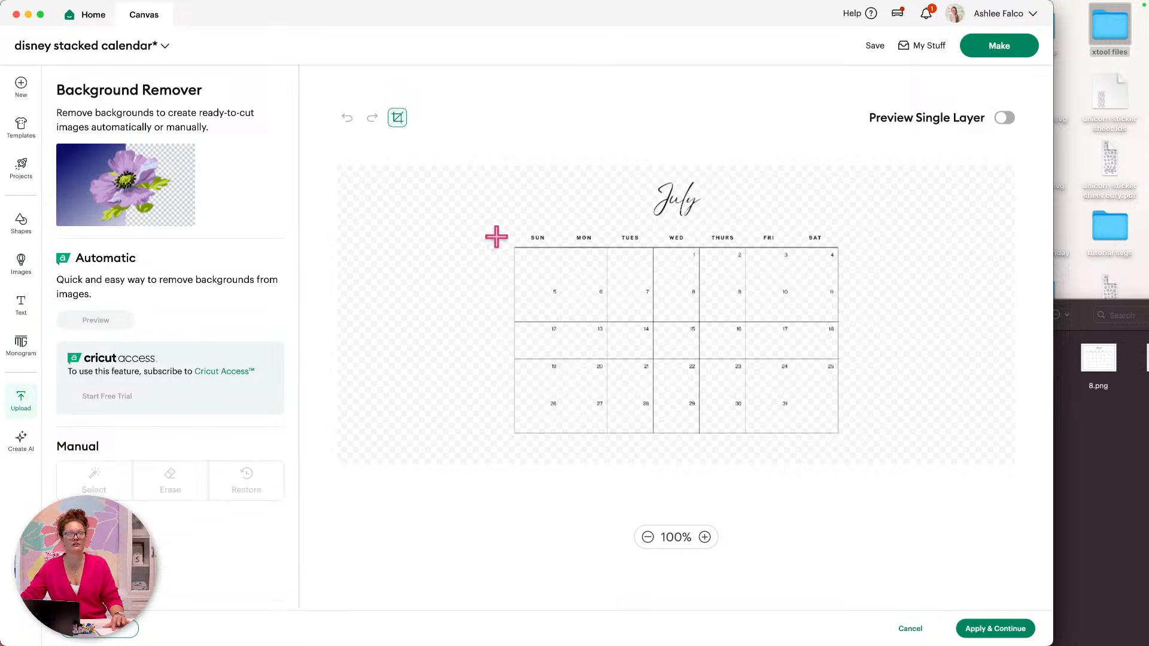
left_click_drag(497, 226, 861, 448)
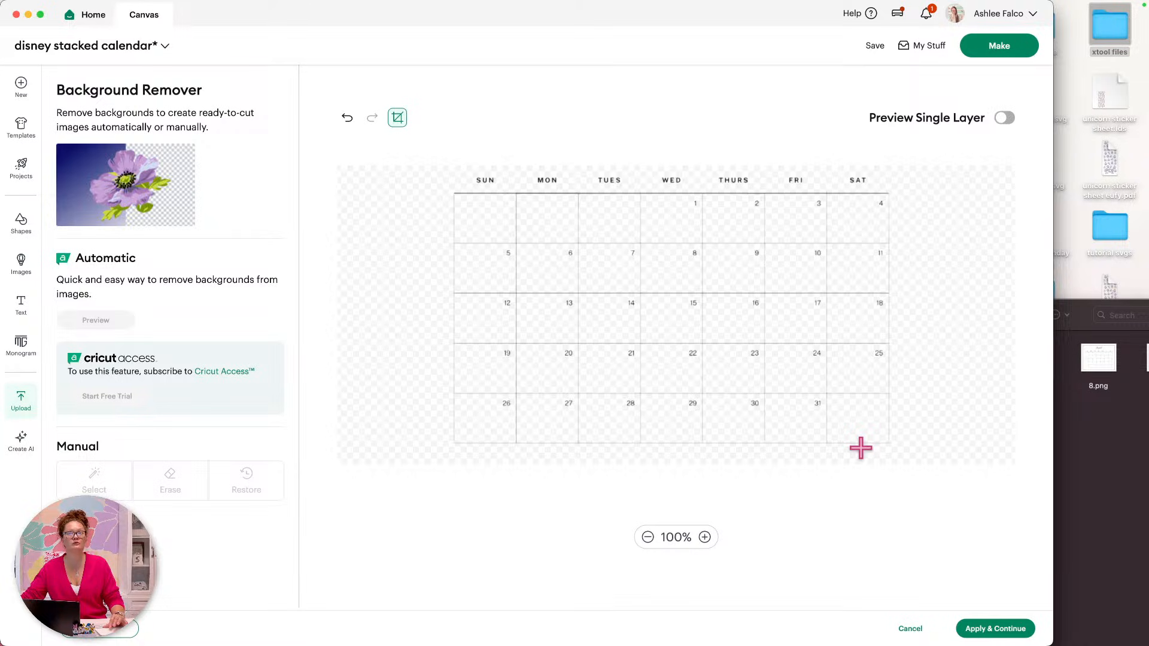
left_click(985, 636)
left_click(481, 342)
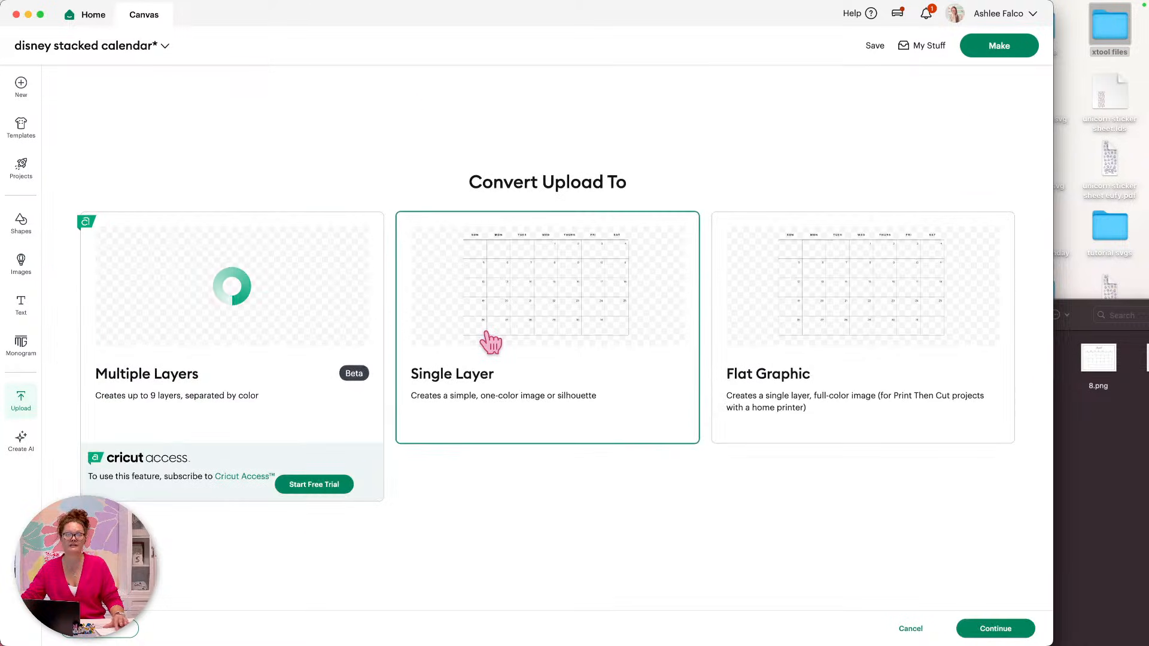
left_click(995, 631)
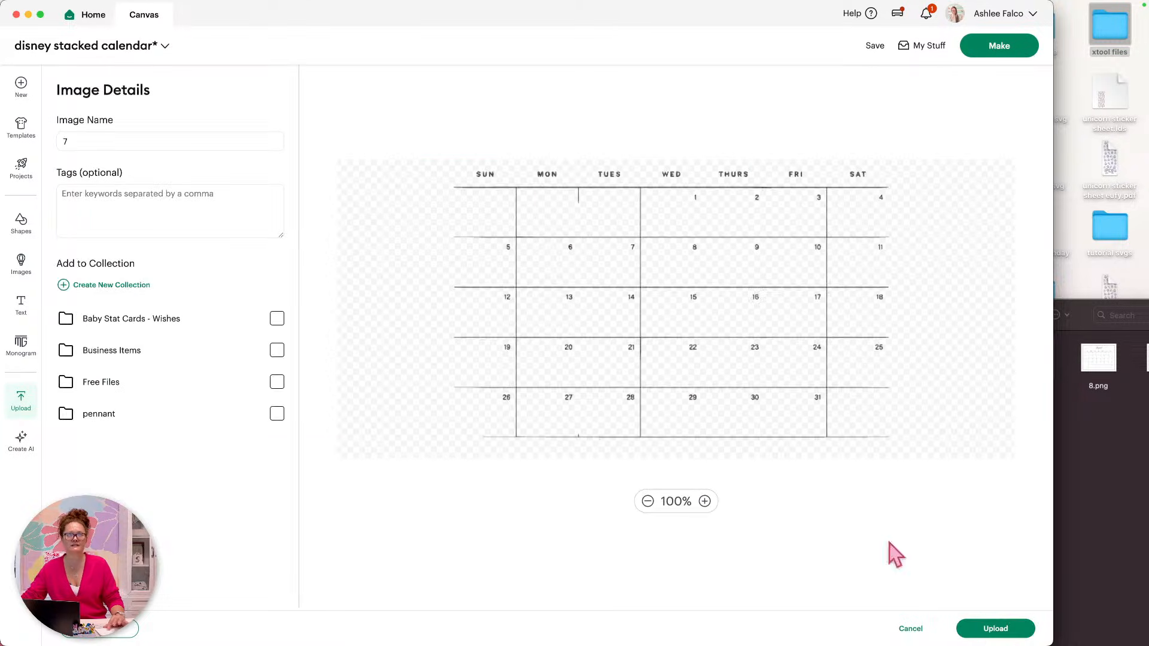
Name the image "july" and upload the July calendar grid to the canvas
left_click(152, 142)
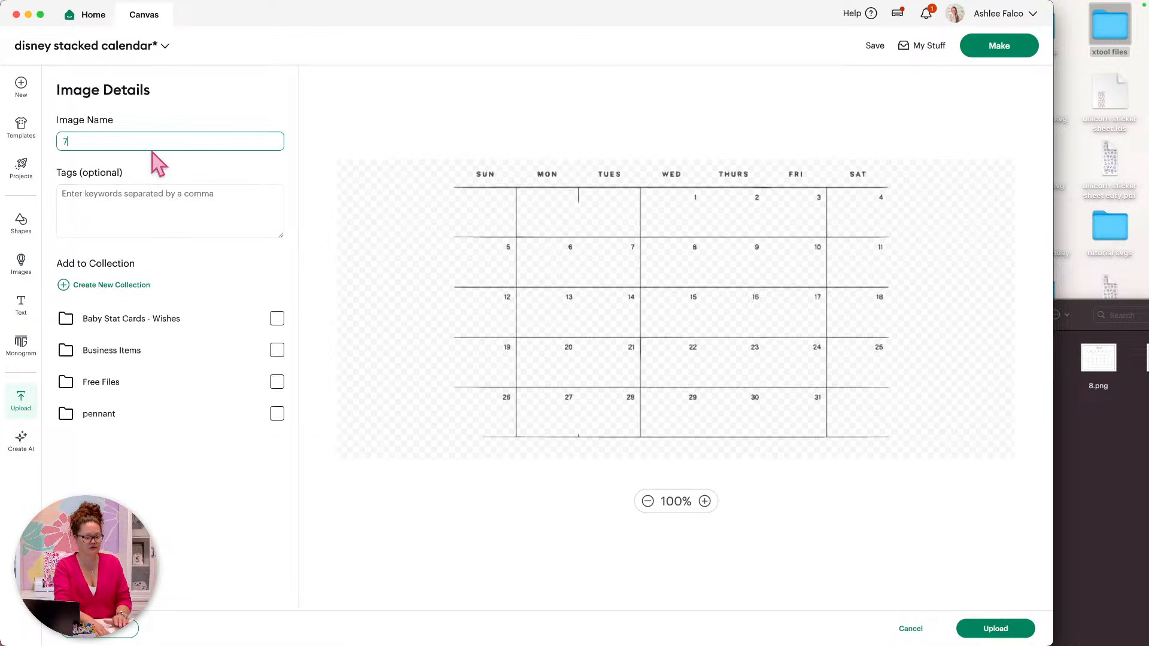
type("ju")
key("BackSpace")
key("BackSpace")
key("BackSpace")
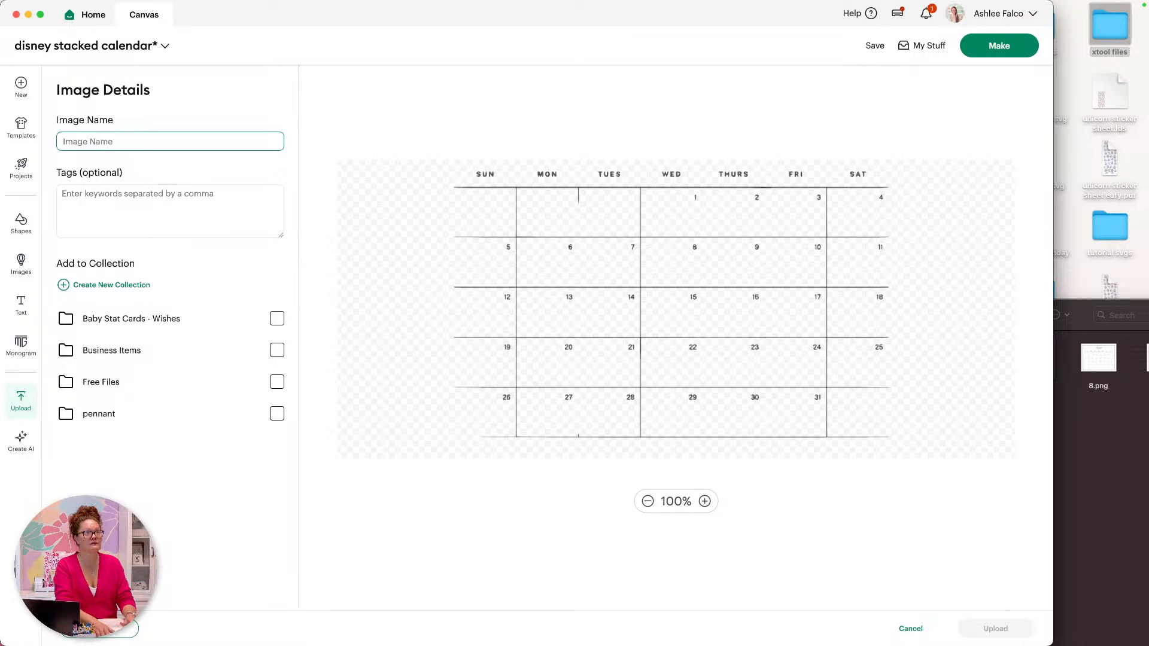
type("july")
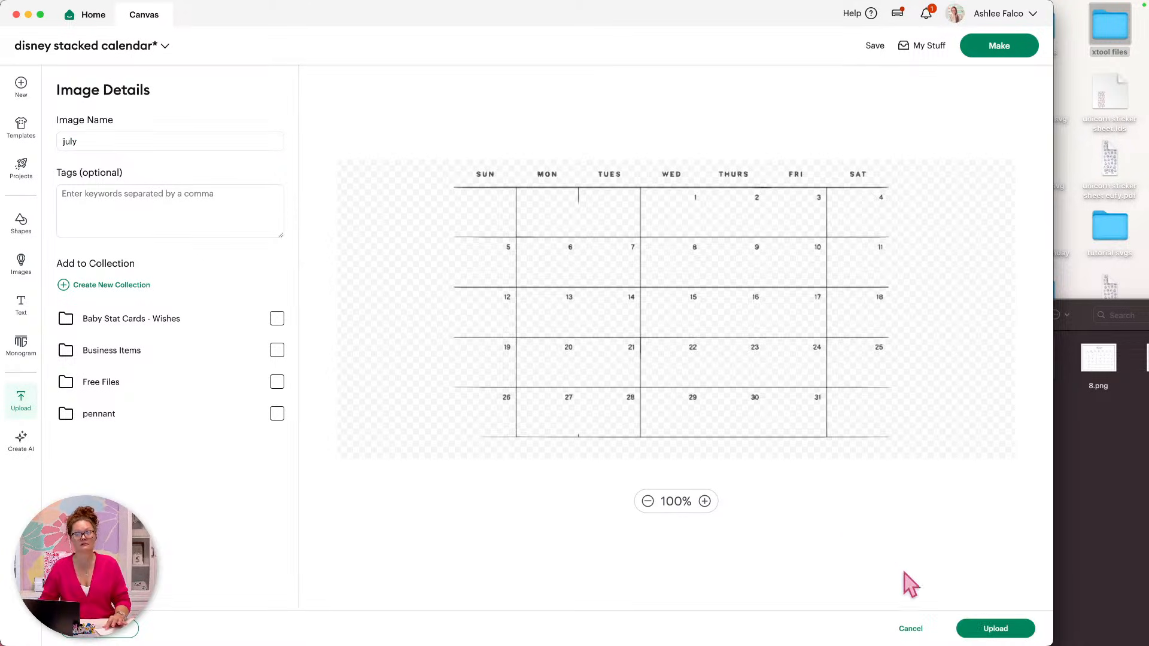
left_click(996, 628)
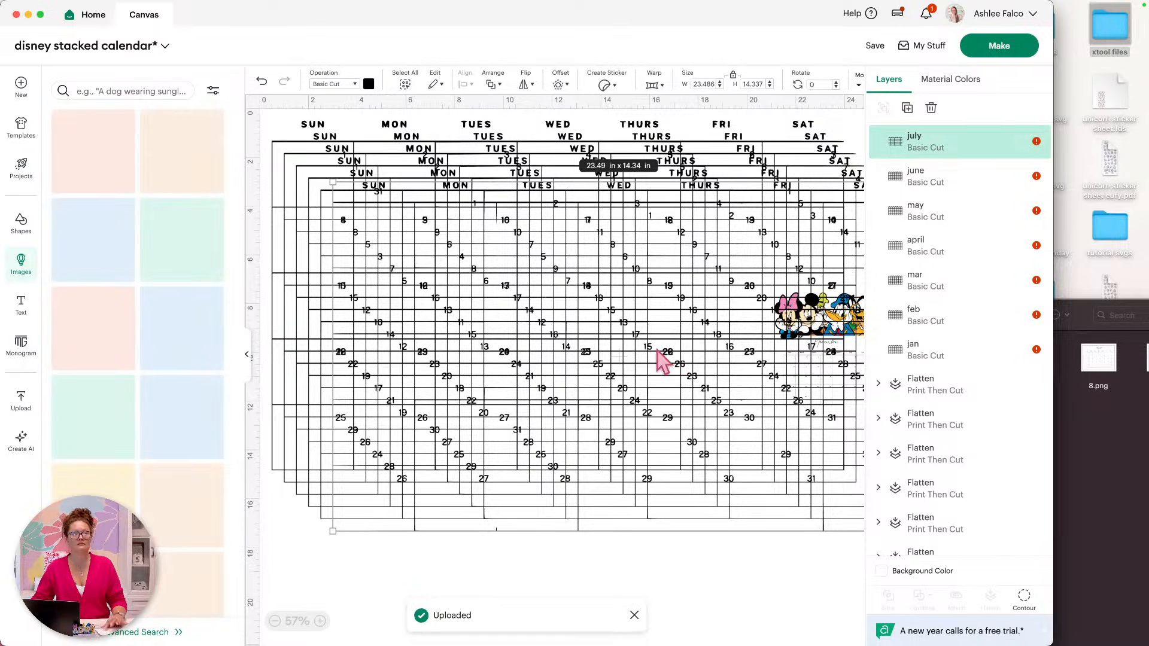
Load 8.png from the 2026 CALENDAR folder in Finder as a new image upload and continue to background removal
left_click(21, 399)
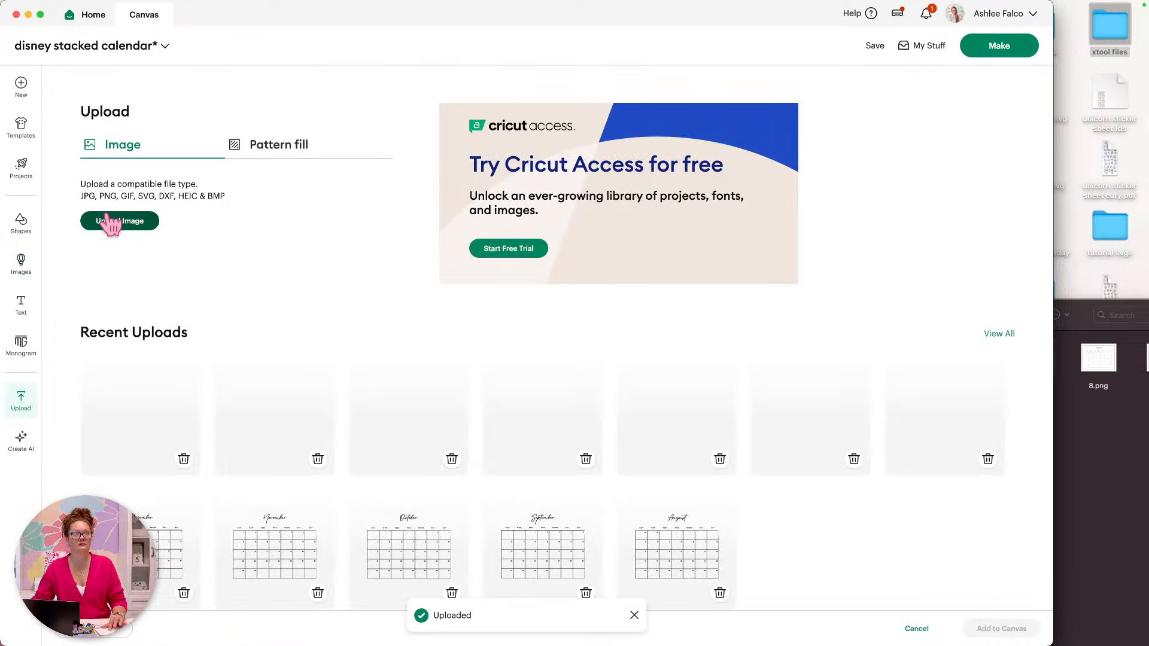
left_click(114, 221)
left_click(1074, 323)
left_click_drag(1099, 359, 335, 214)
left_click(353, 220)
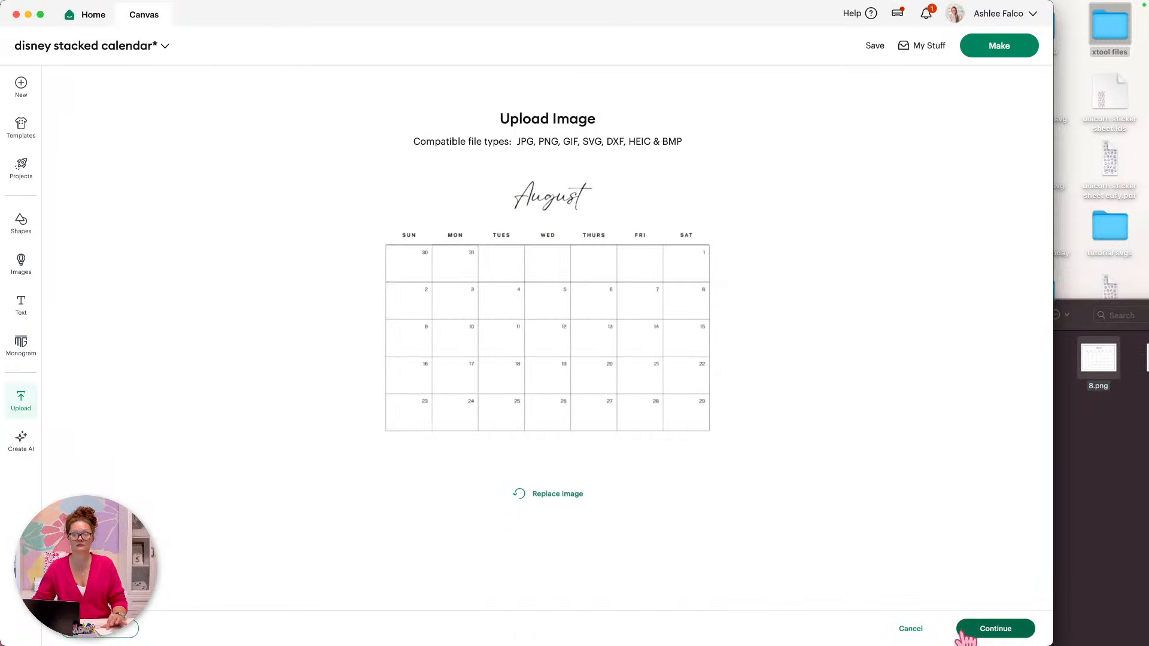
left_click(993, 627)
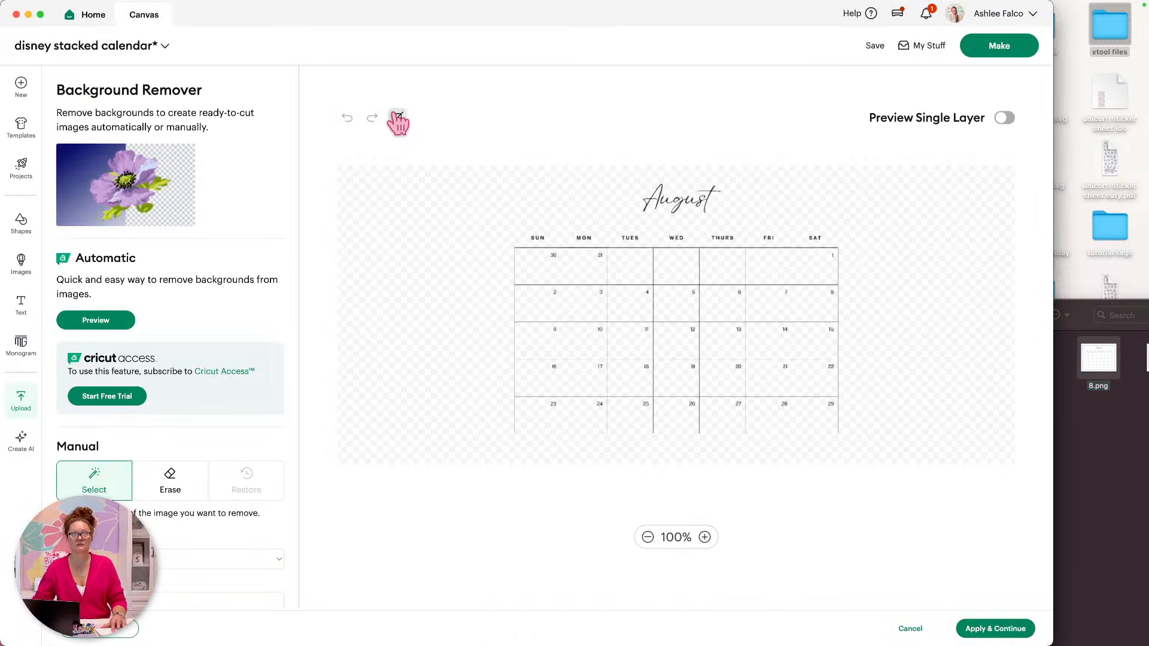
Crop the August image to the weekday headings and date grid, excluding the handwritten title, and convert the upload to a Single Layer
left_click(398, 117)
left_click_drag(483, 222, 873, 458)
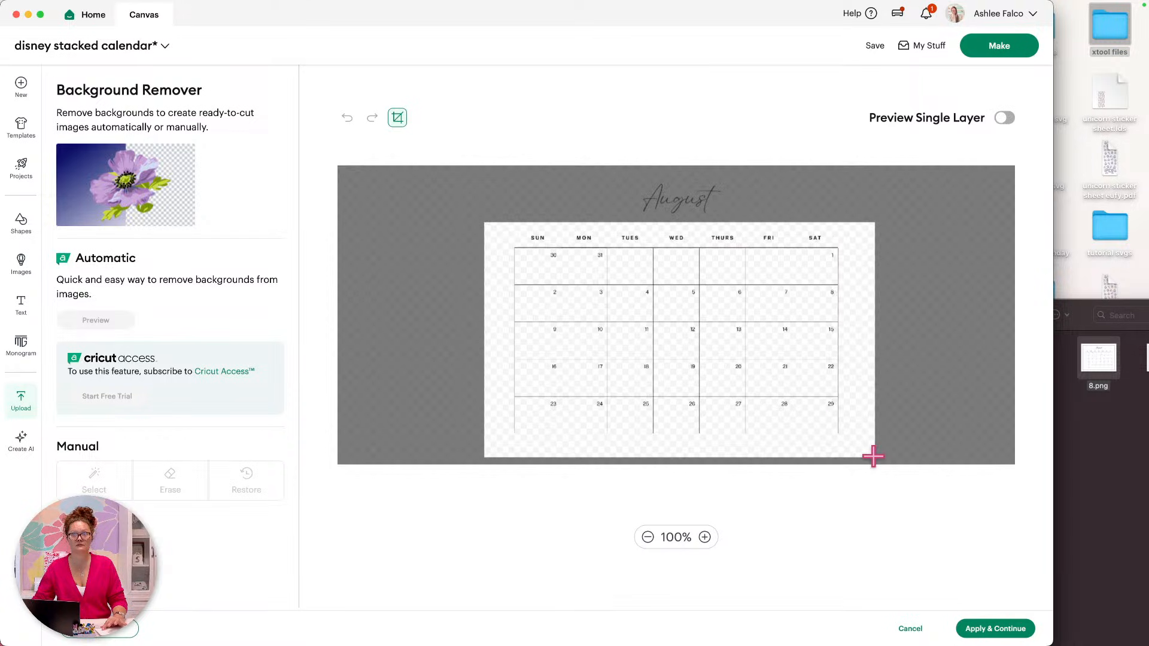
left_click(990, 636)
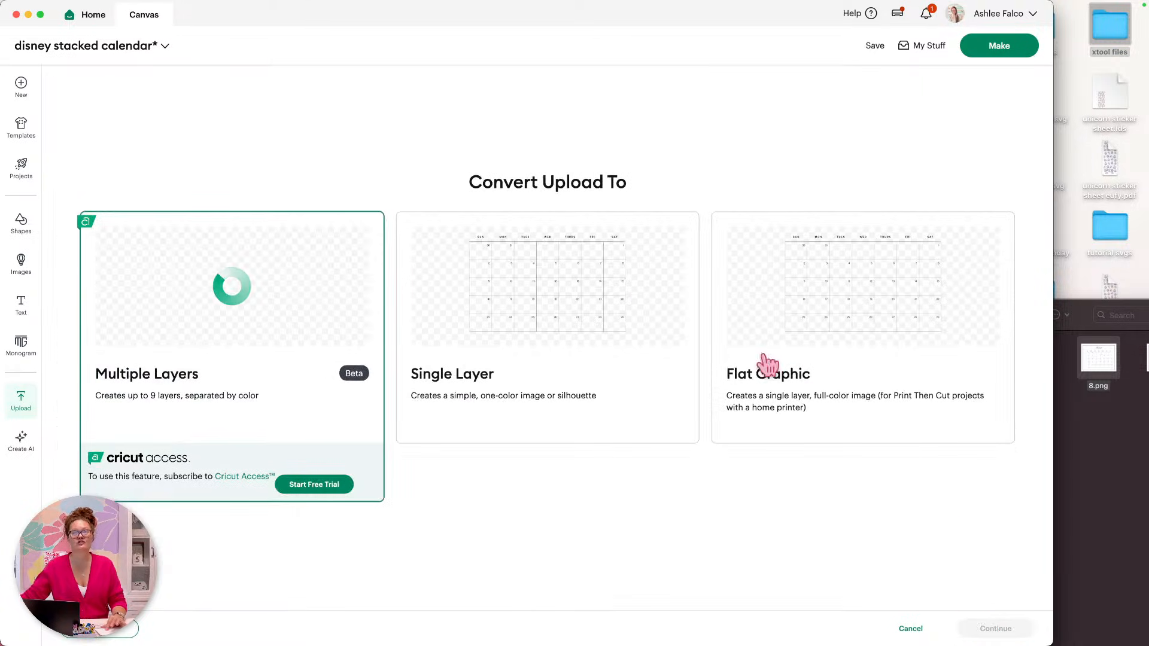
left_click(603, 295)
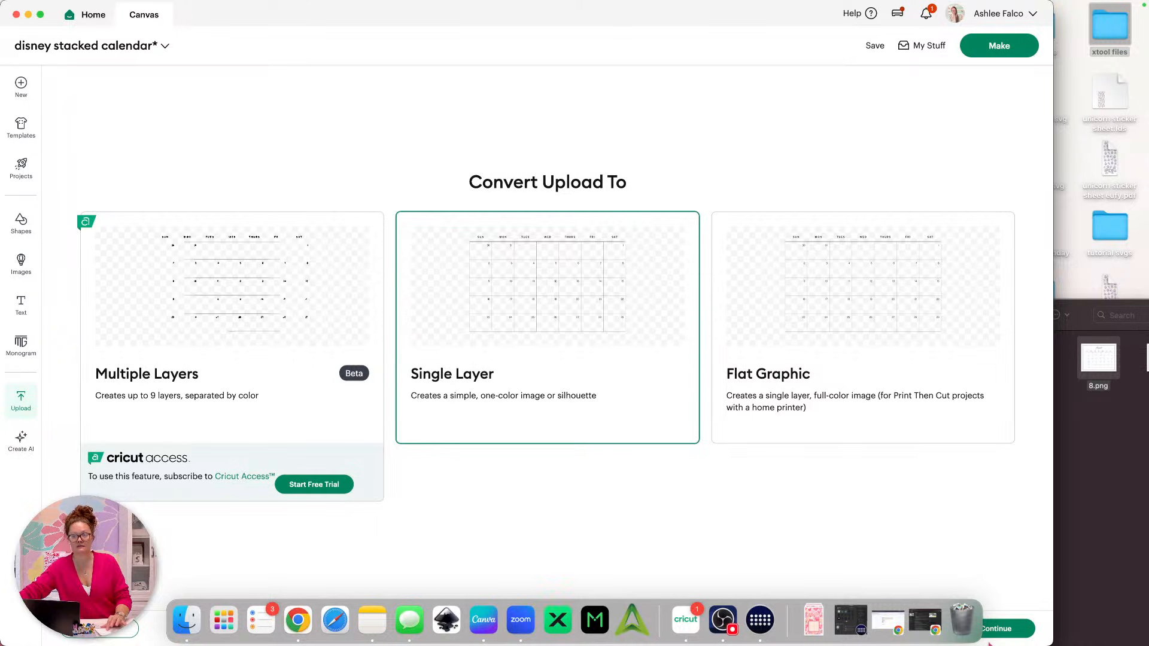
left_click(994, 630)
Name the image "aug" and upload the August calendar grid to the canvas
left_click(213, 140)
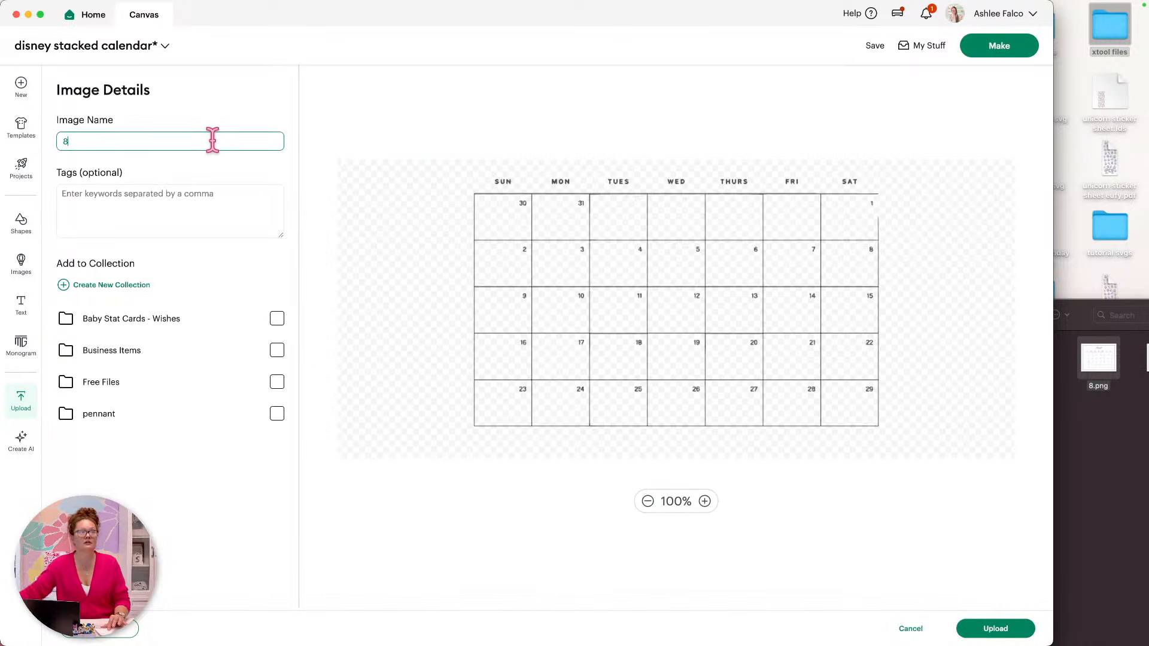
type("aug")
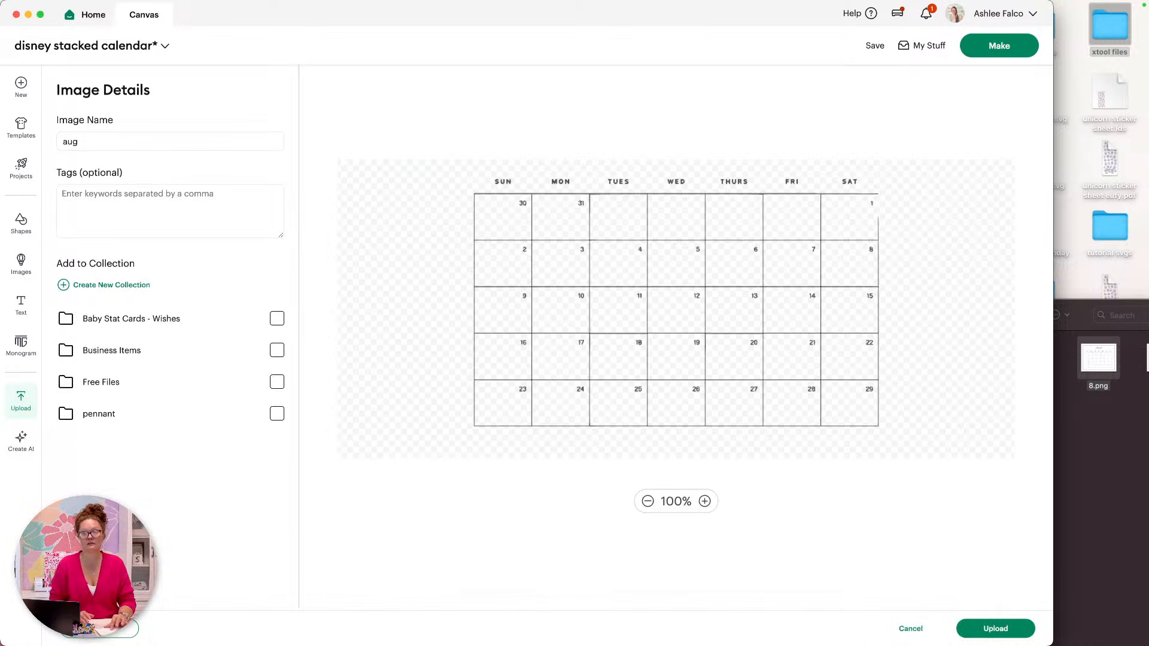
left_click(985, 632)
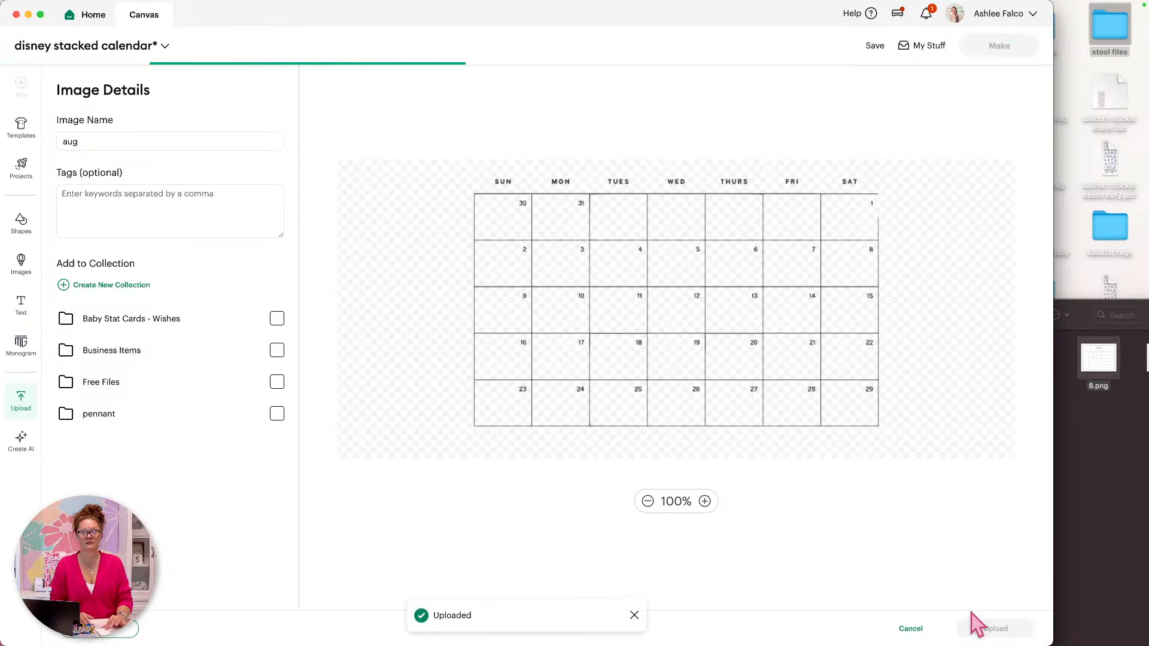
Load 9.png from the 2026 CALENDAR folder in Finder as a new image upload and continue to background removal
left_click(15, 410)
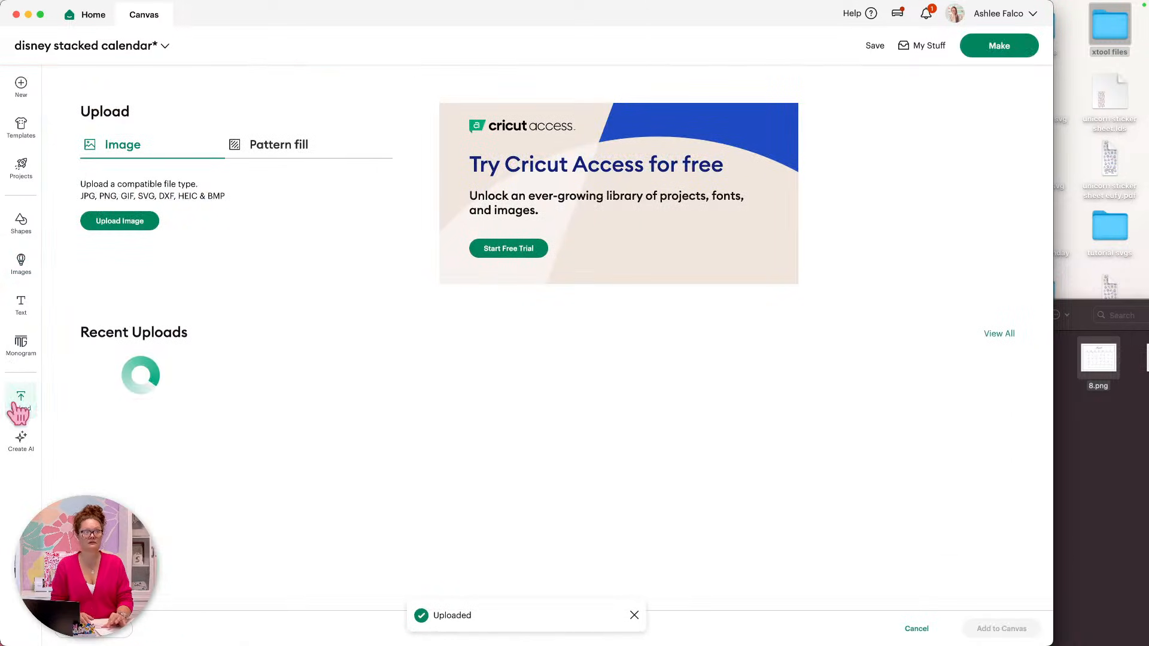
left_click(99, 226)
left_click(1056, 335)
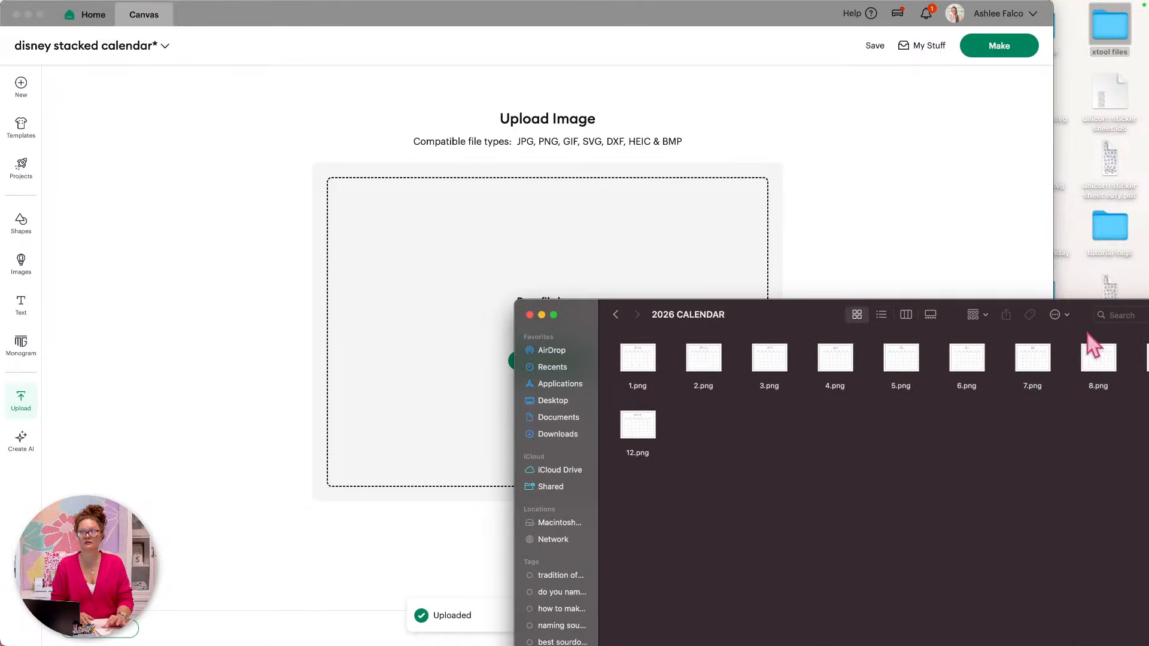
left_click_drag(738, 314, 652, 369)
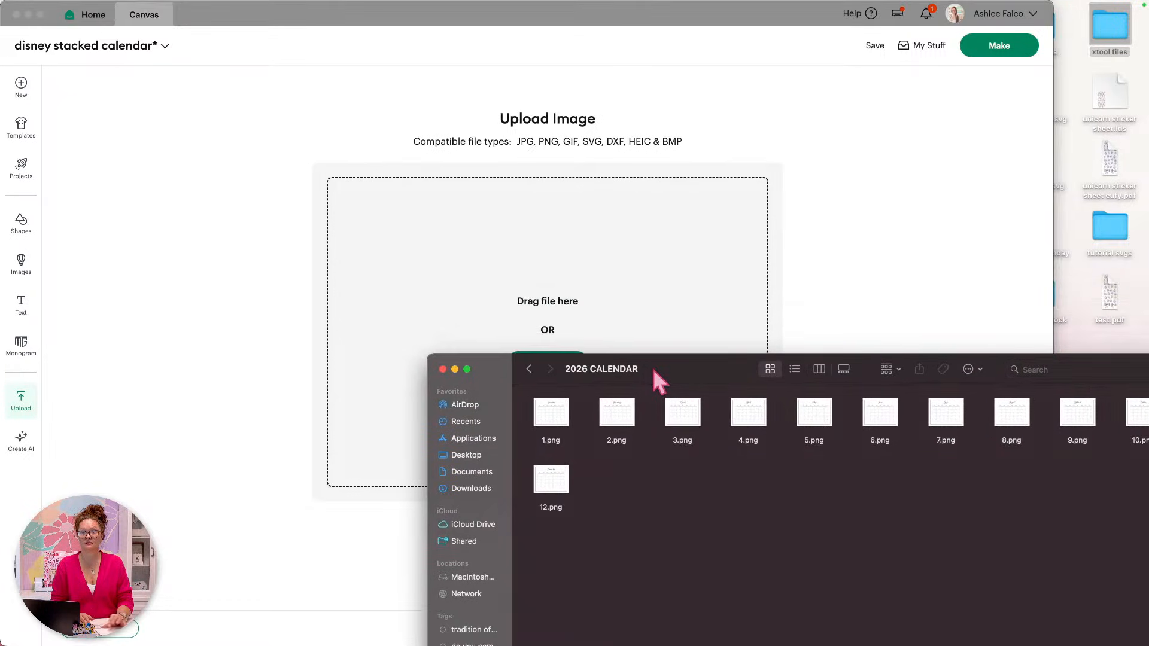
left_click_drag(1077, 412, 511, 272)
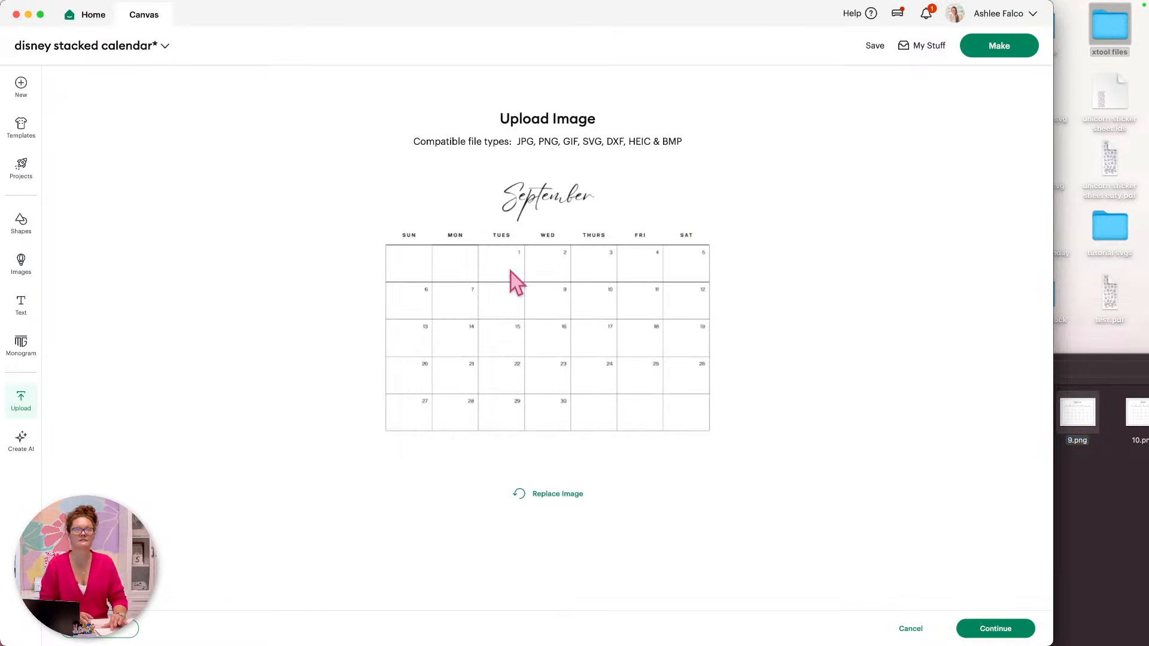
left_click(991, 628)
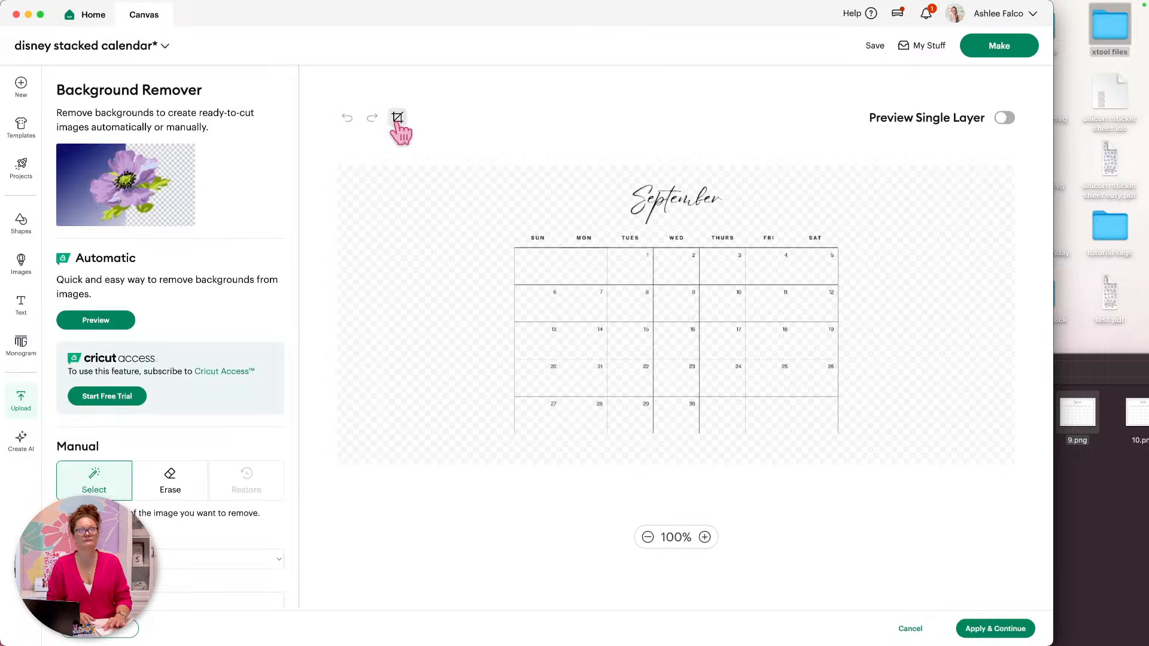
Crop the September image to the weekday headings and date grid, excluding the handwritten title, and convert the upload to a Single Layer
left_click(398, 118)
left_click_drag(505, 226, 886, 479)
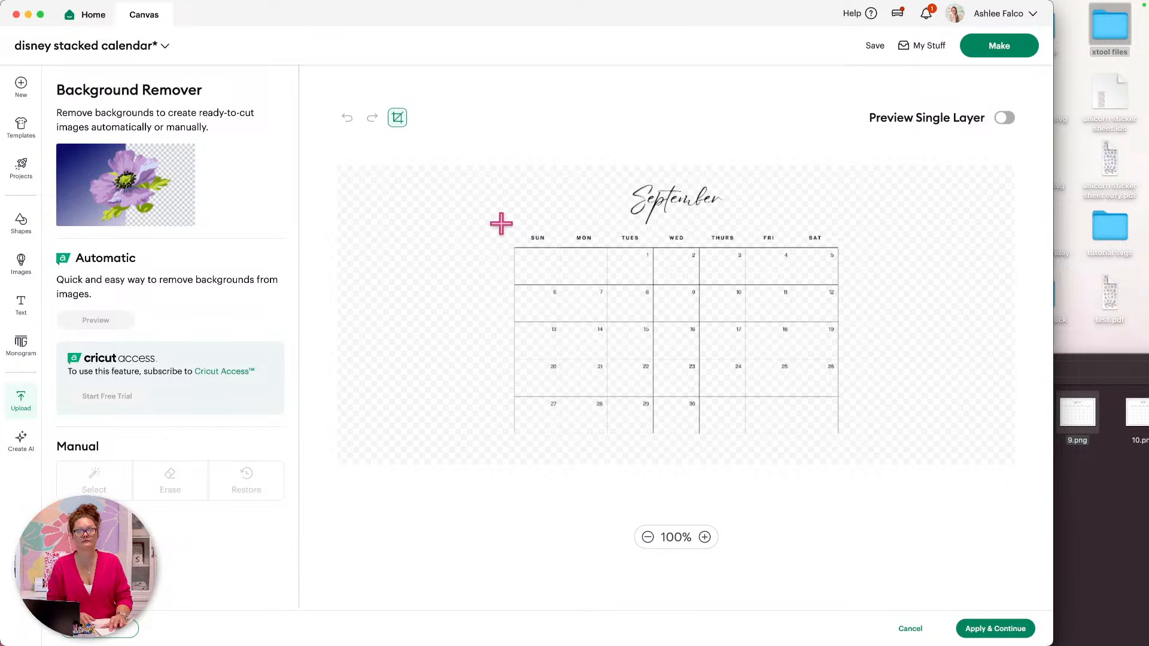
left_click_drag(505, 226, 872, 483)
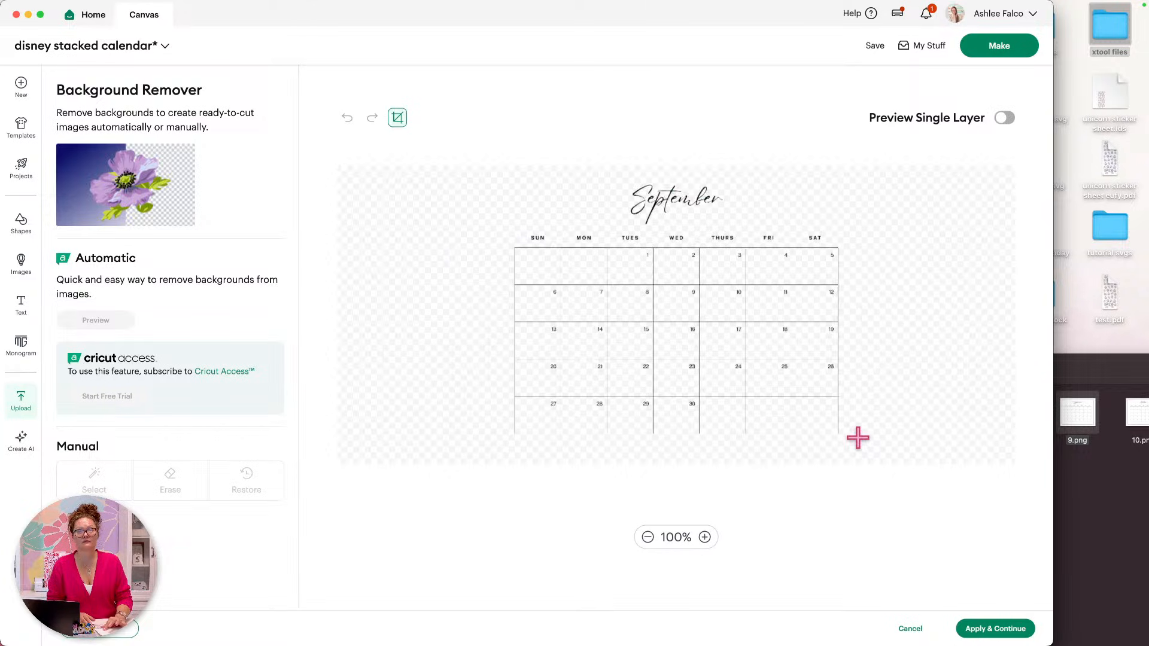
left_click_drag(858, 444, 494, 225)
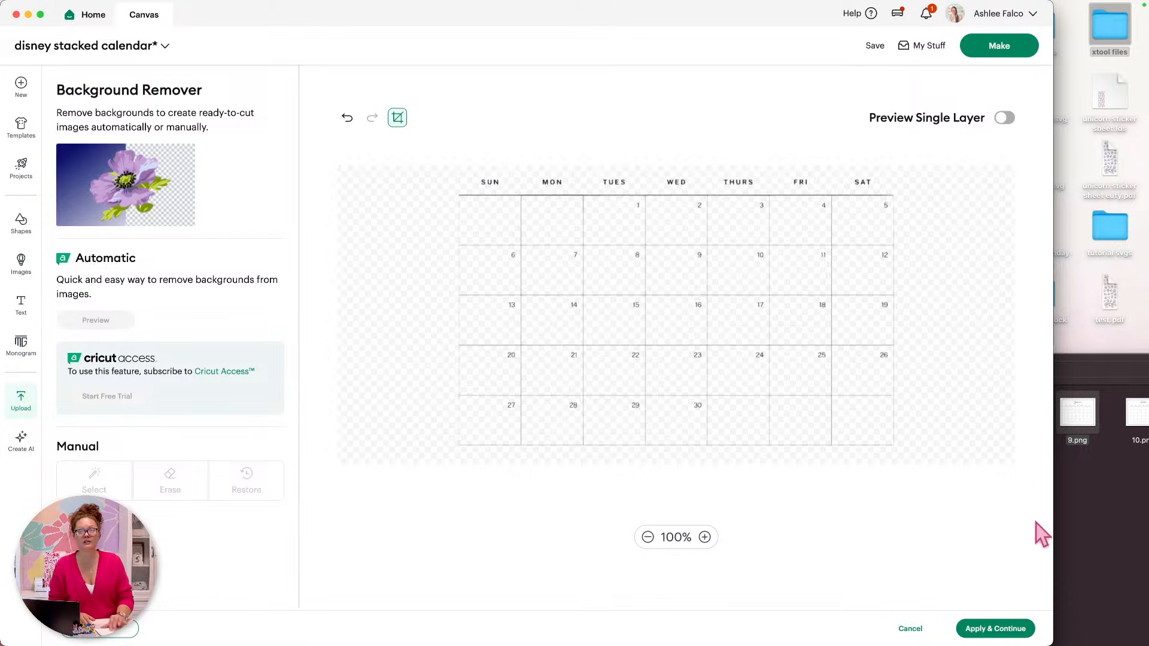
left_click(992, 629)
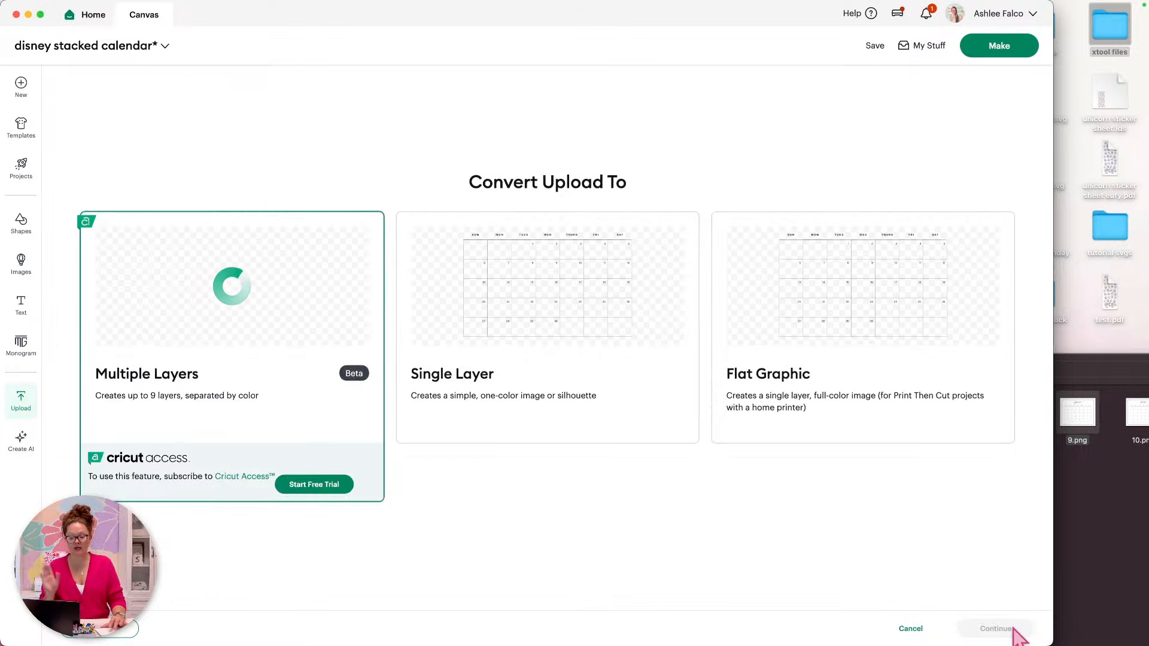
left_click(583, 349)
left_click(1018, 632)
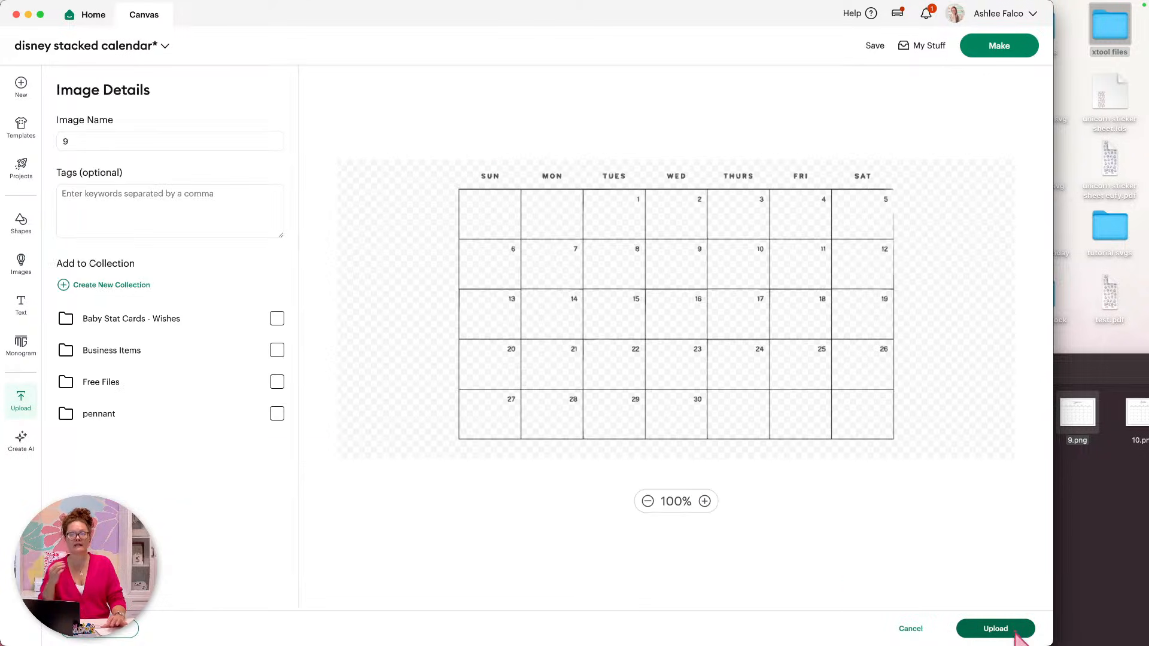
Name the image "sept" and upload the September calendar grid to the canvas
left_click(151, 144)
key("BackSpace")
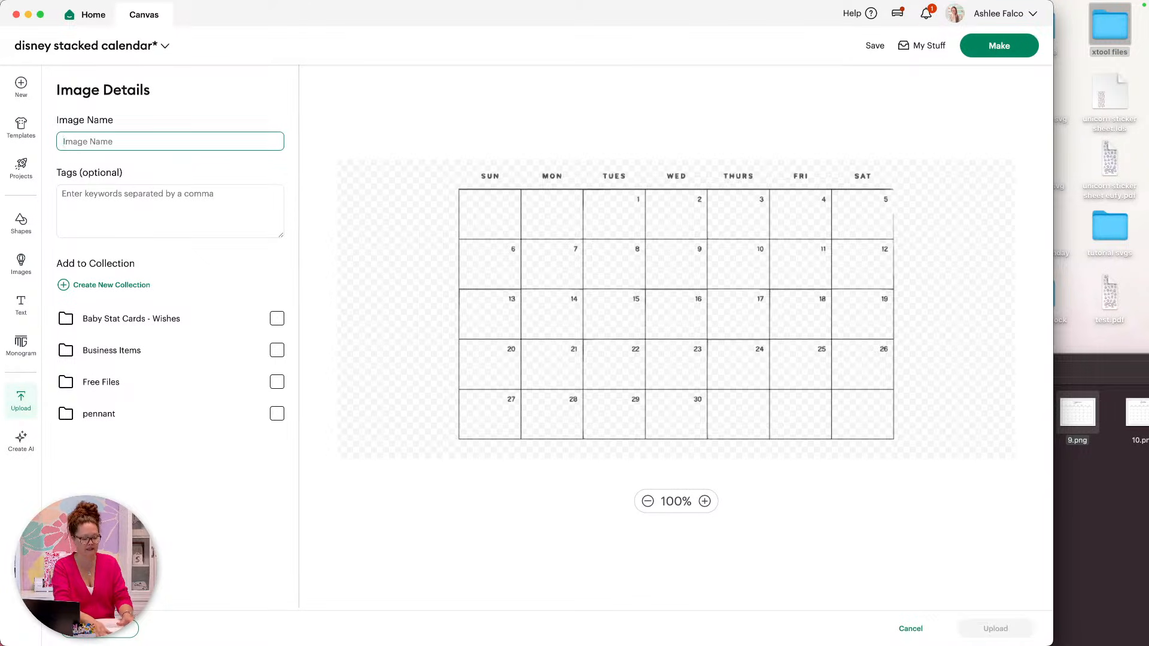
type("sept")
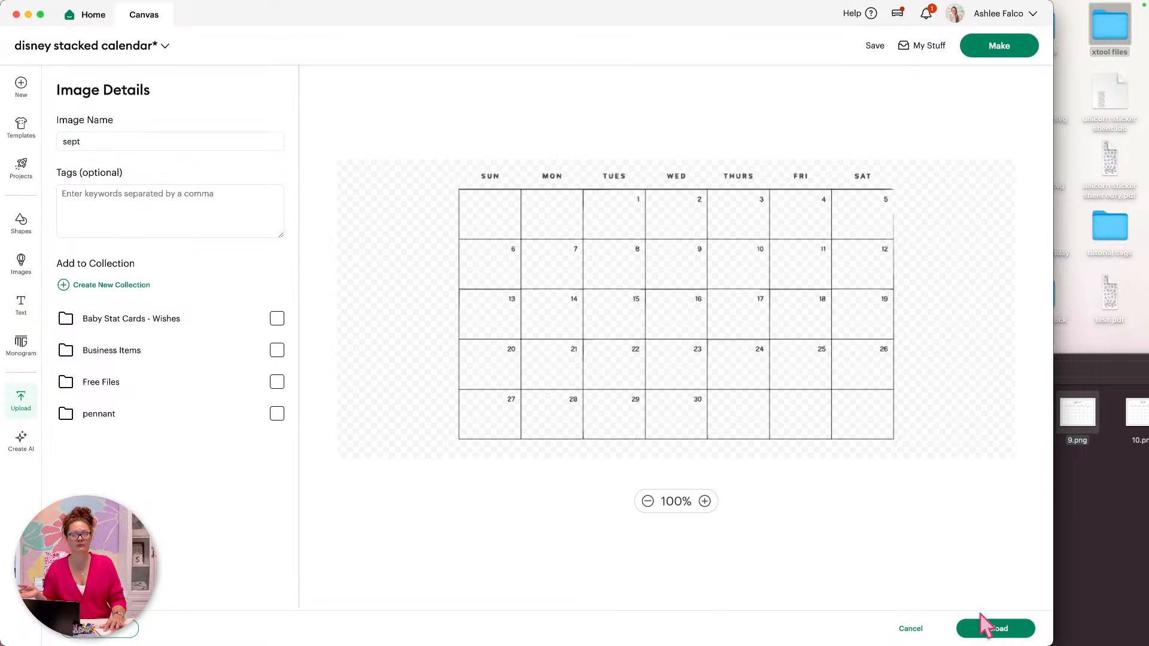
left_click(988, 629)
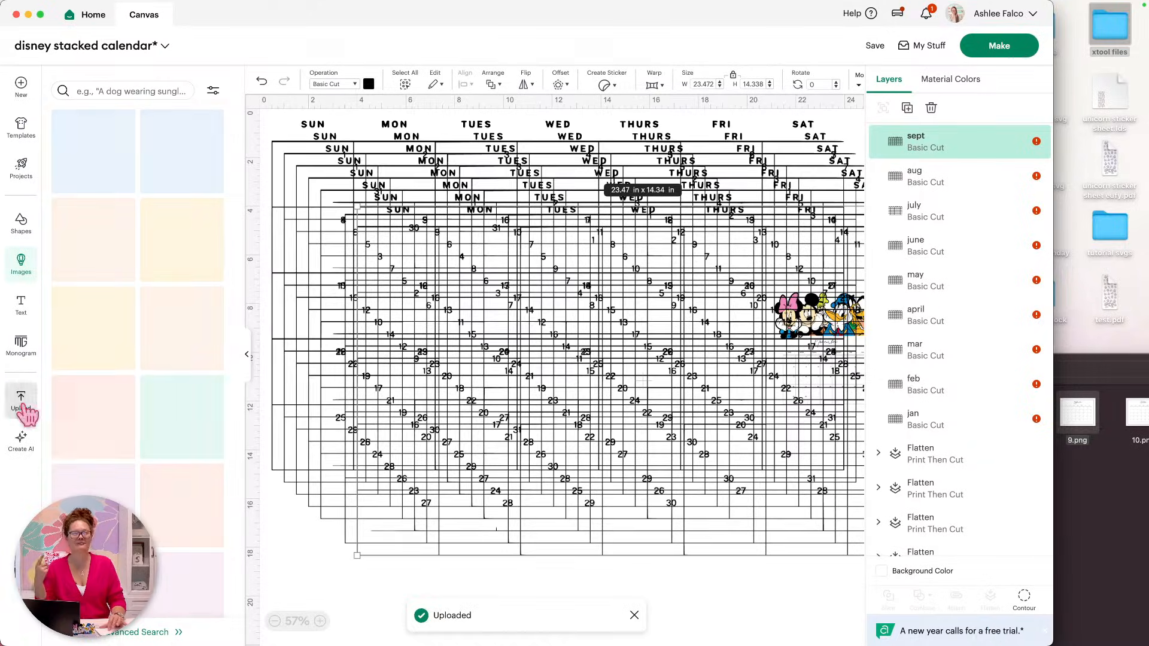
Load 10.png from the 2026 CALENDAR folder in Finder as a new image upload and continue to background removal
left_click(22, 402)
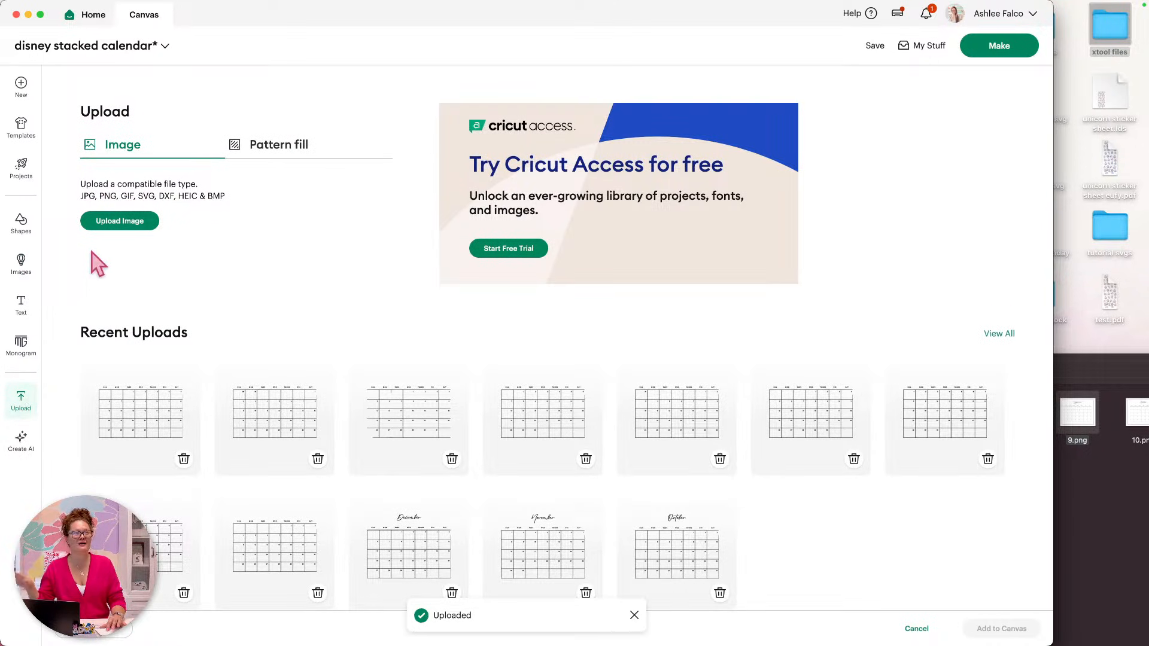
left_click(113, 223)
left_click(1135, 383)
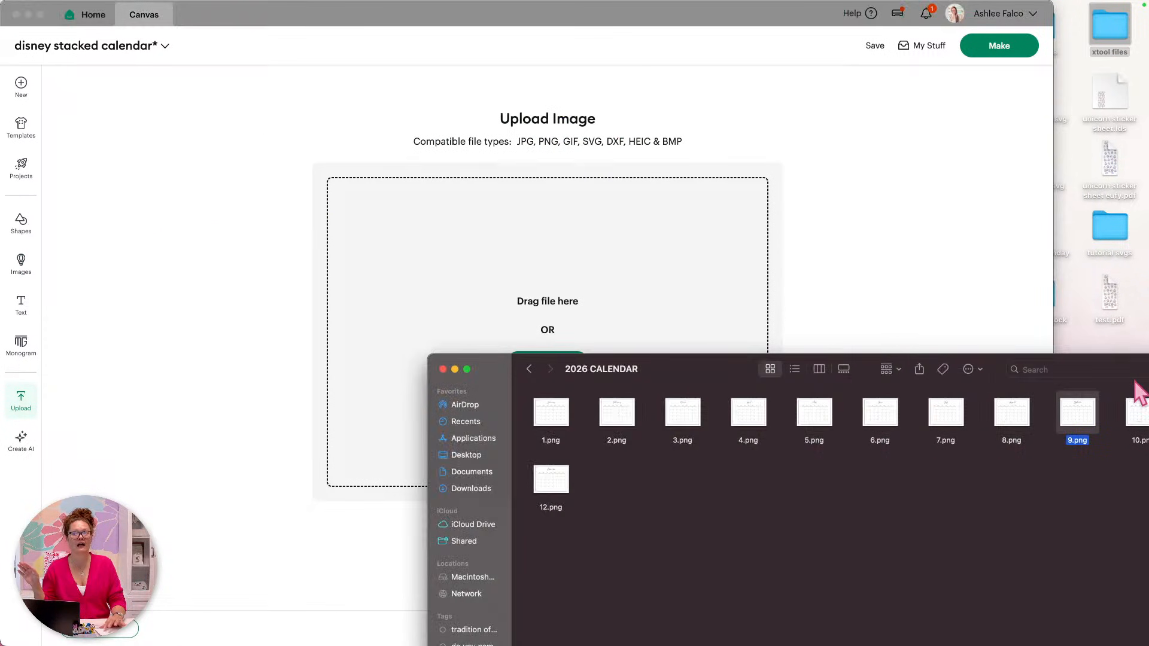
left_click_drag(676, 377, 492, 425)
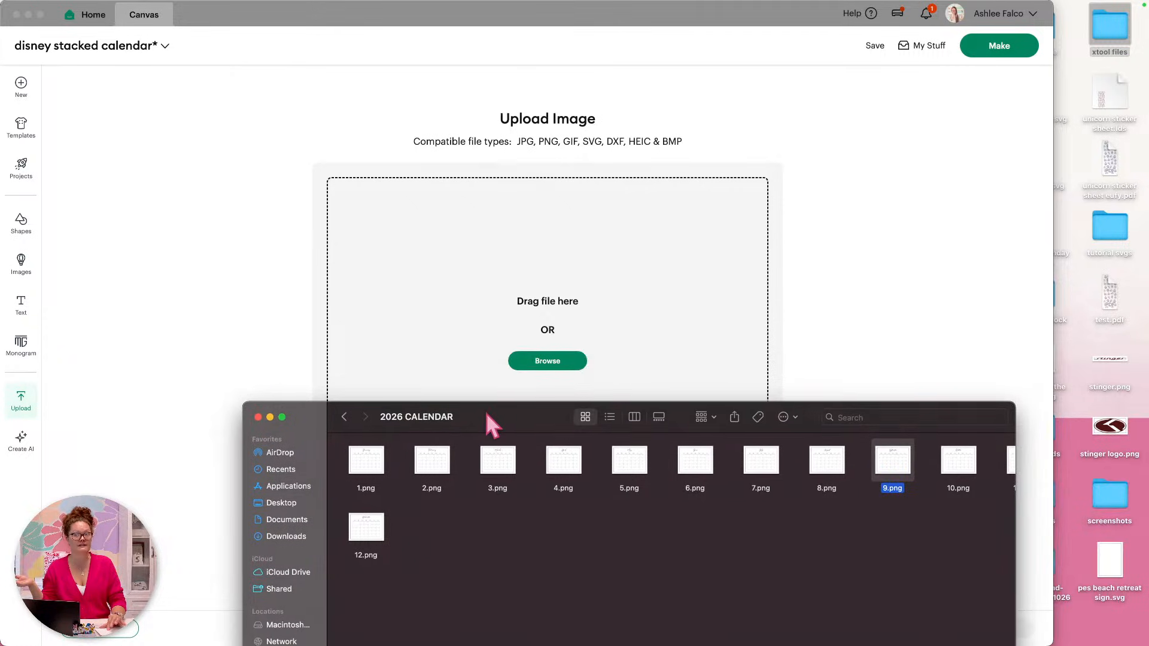
left_click_drag(961, 467, 468, 259)
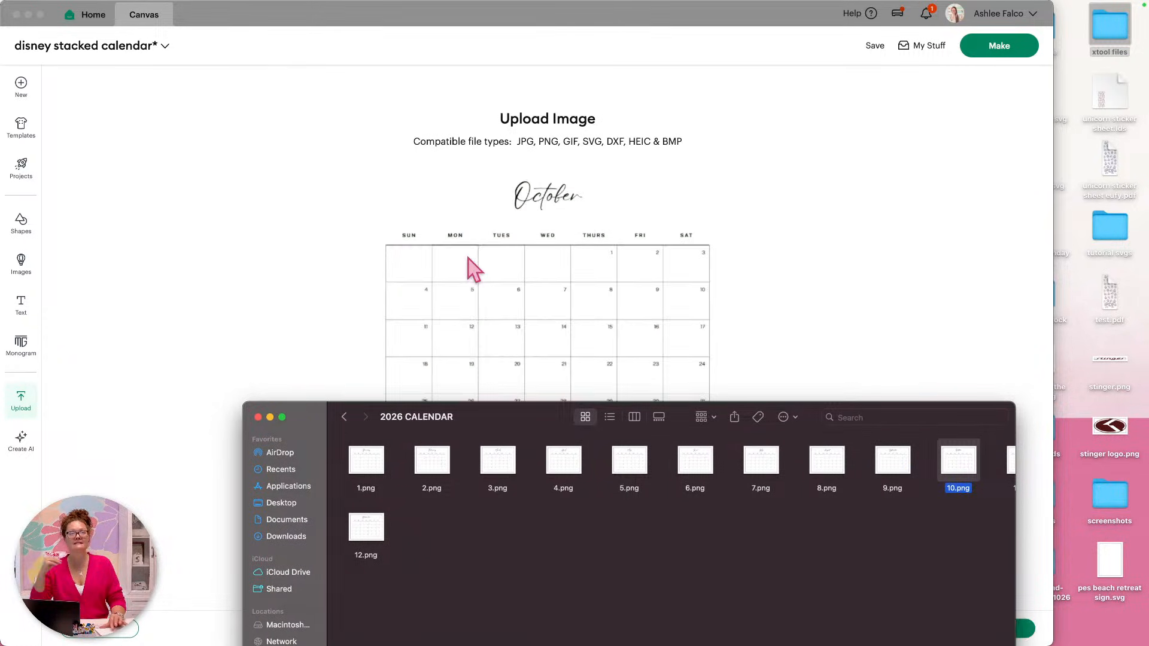
left_click(995, 629)
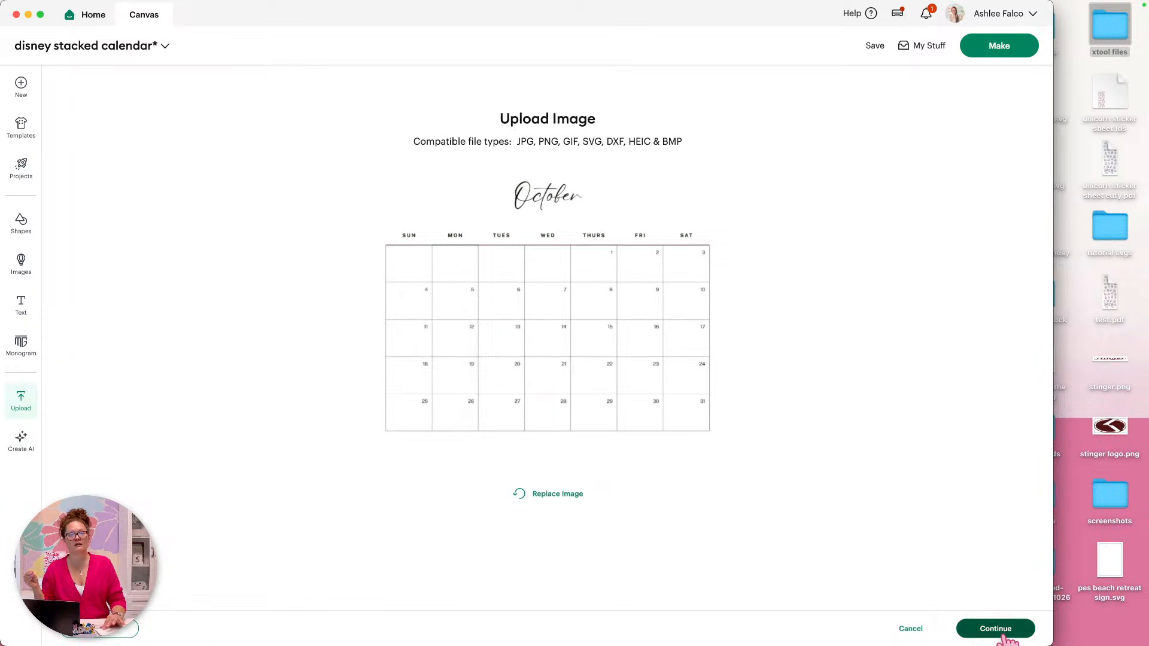
Crop the October image to the weekday headings and date grid, excluding the handwritten title, and convert the upload to a Single Layer
left_click(397, 118)
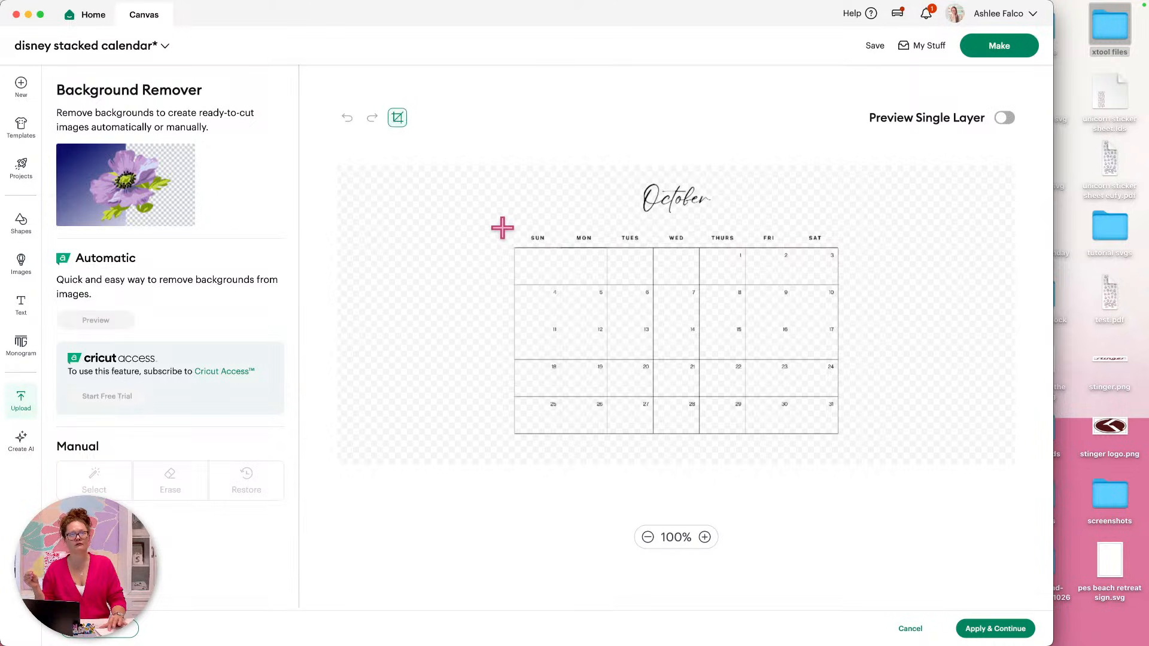
left_click_drag(505, 230, 866, 458)
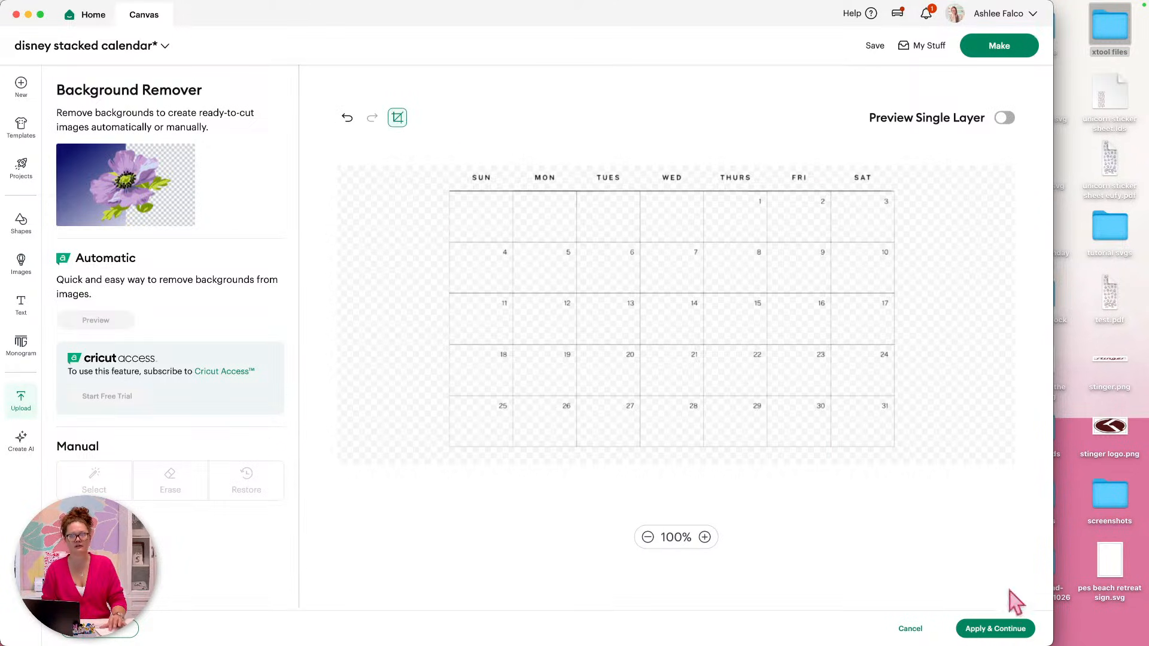
left_click(1027, 629)
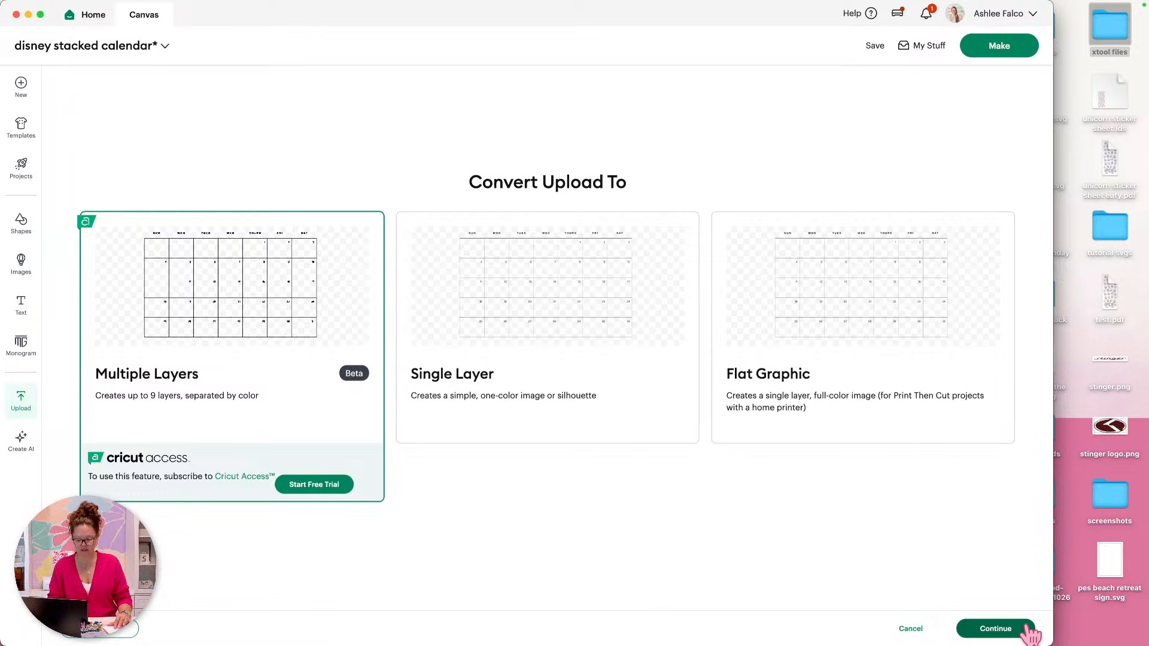
left_click(675, 379)
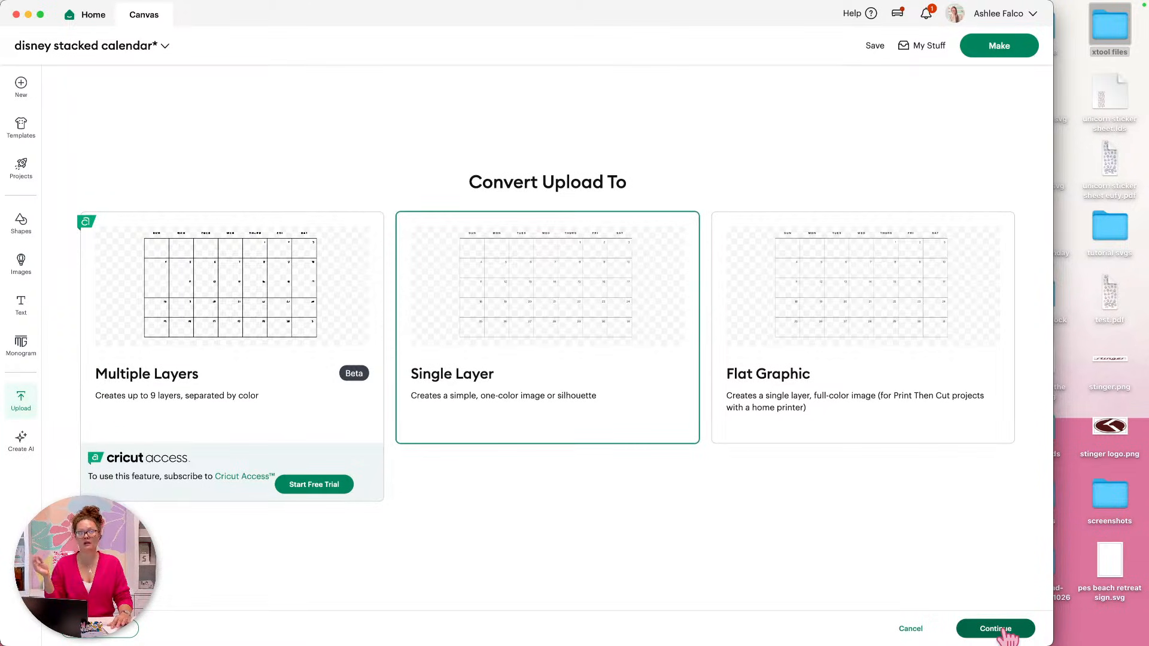
left_click(998, 630)
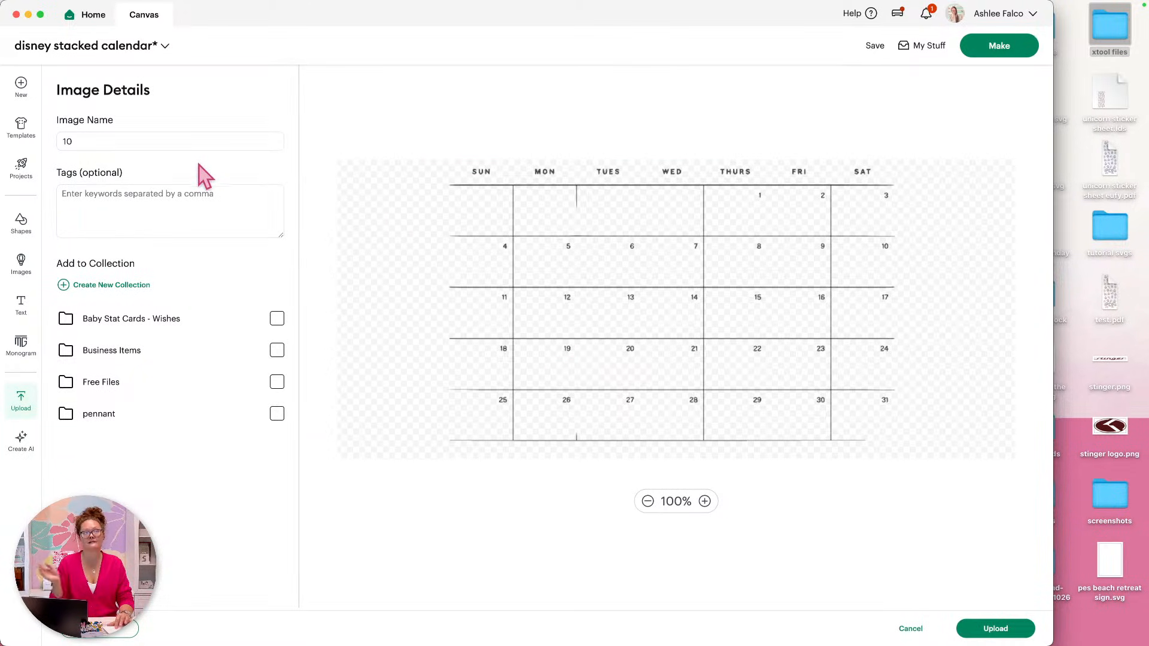
Name the image "oct" and upload the October calendar grid to the canvas
double_click(196, 144)
key("BackSpace")
type("d")
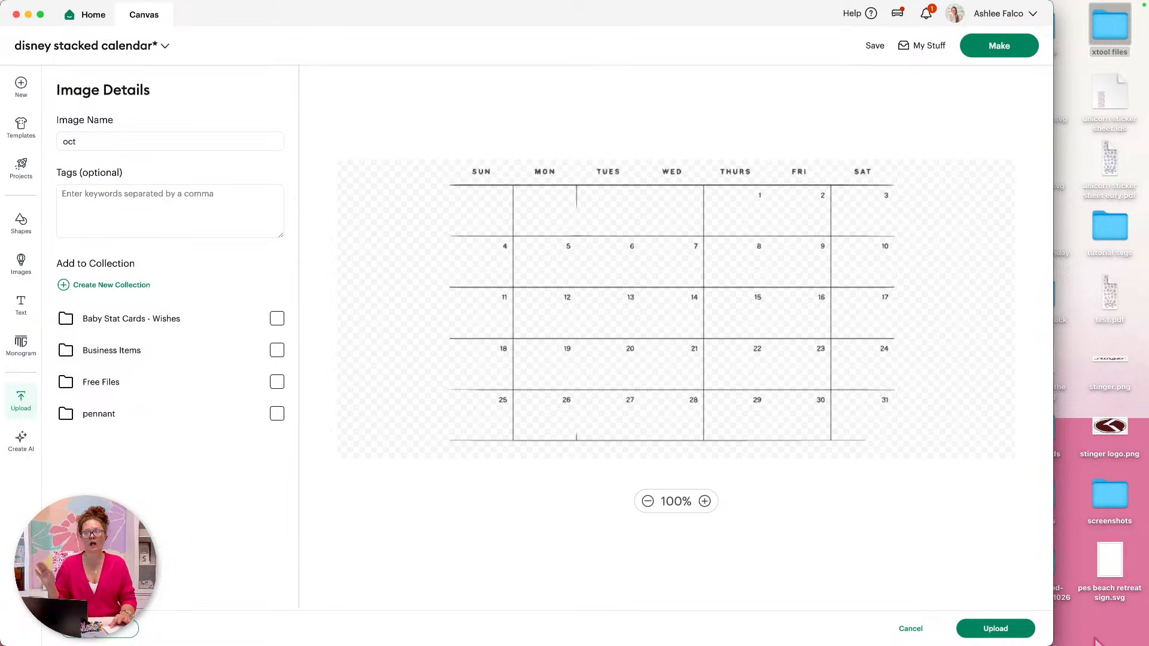
left_click(1016, 631)
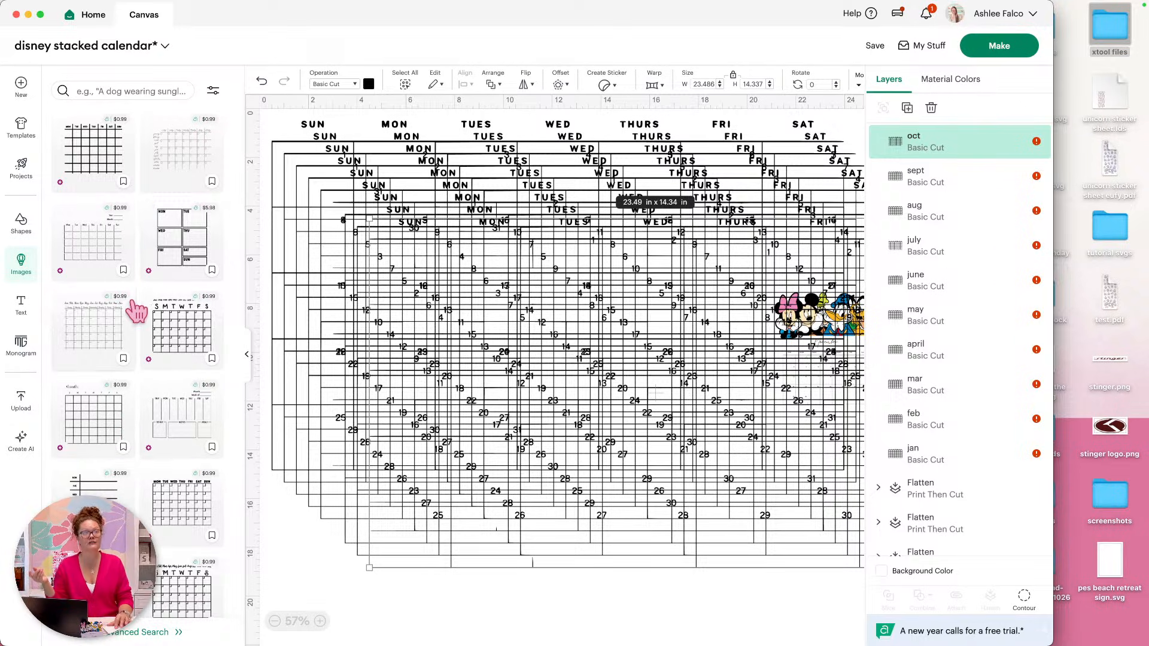
scroll(140, 289, "down", 5)
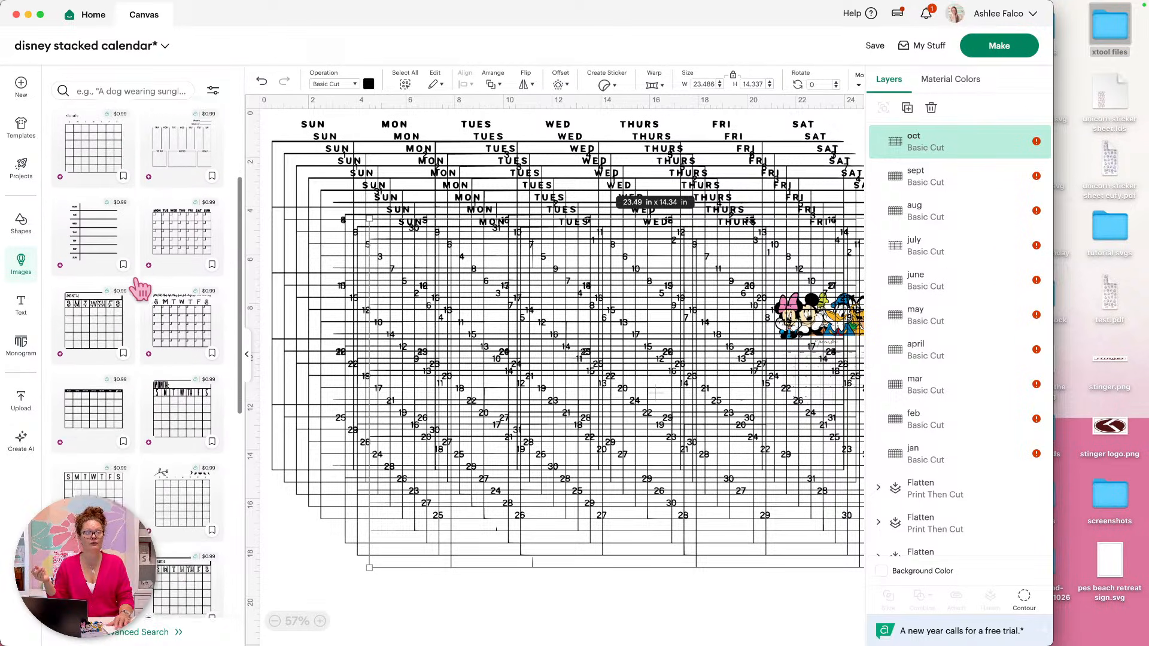
scroll(141, 289, "down", 2)
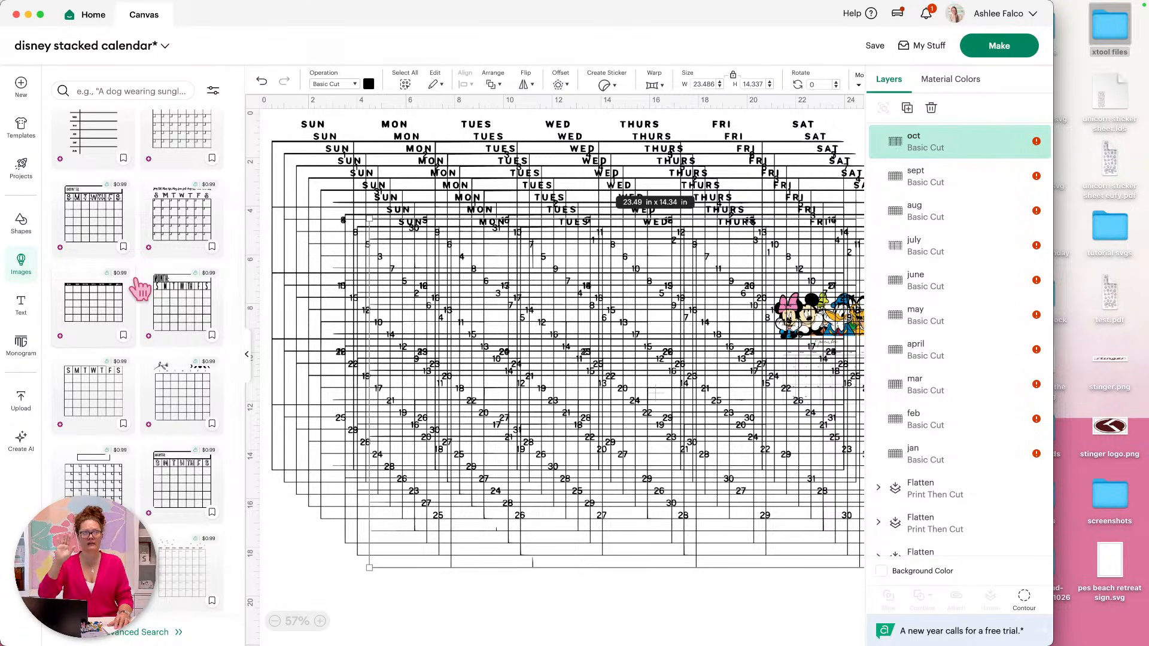
scroll(141, 289, "down", 10)
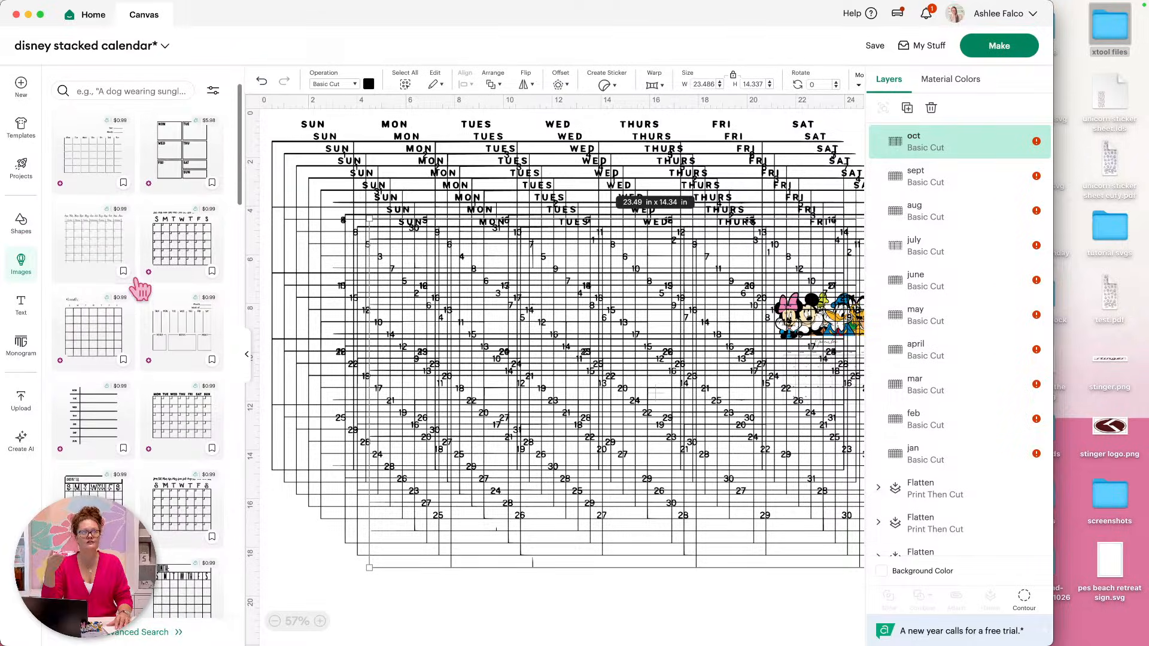
Load 11.png from the 2026 CALENDAR folder in Finder as a new image upload and continue to background removal
left_click(21, 400)
left_click(121, 220)
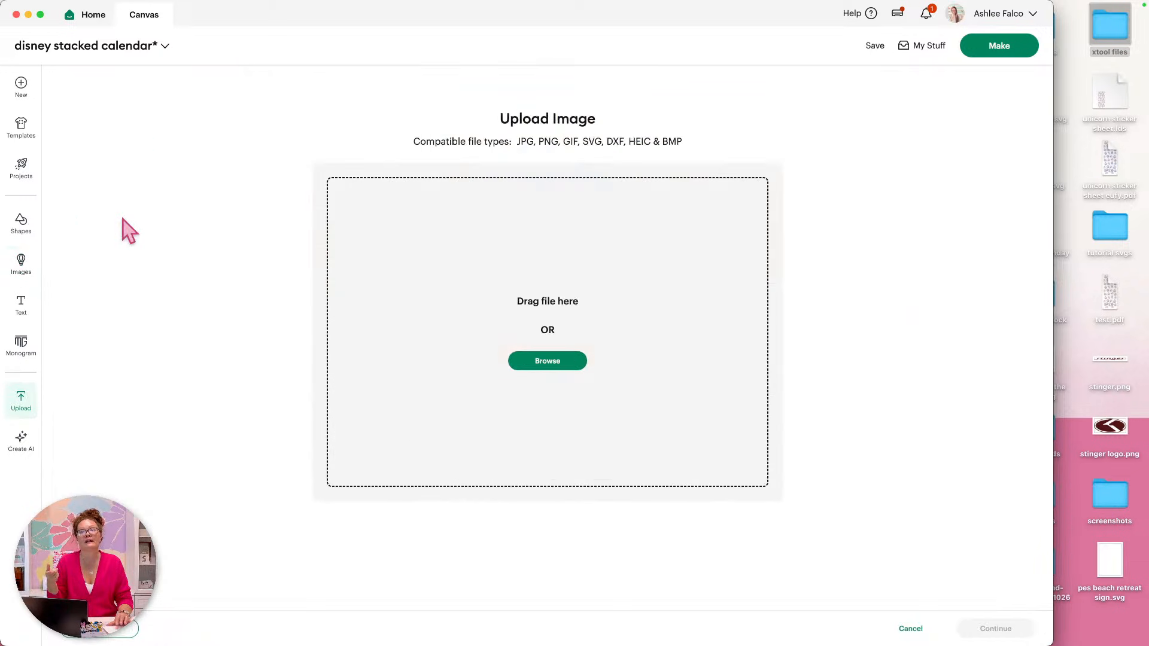
key("ctrl+Up")
left_click(677, 191)
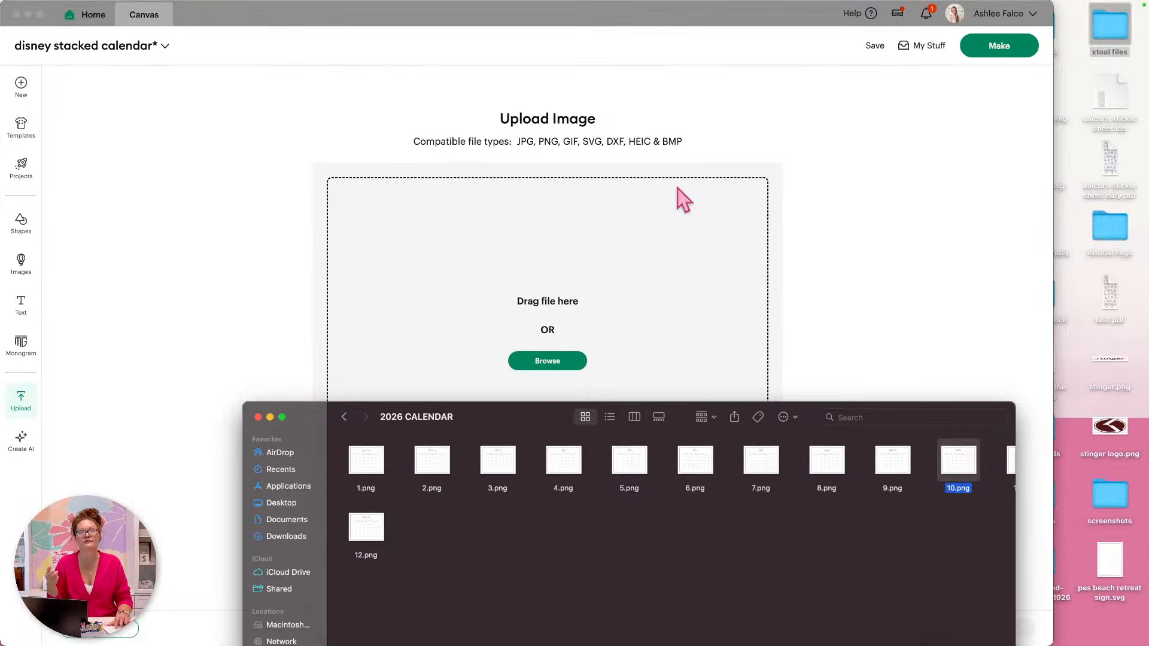
left_click_drag(491, 418, 612, 416)
scroll(704, 486, "right", 2)
left_click_drag(1096, 458, 505, 238)
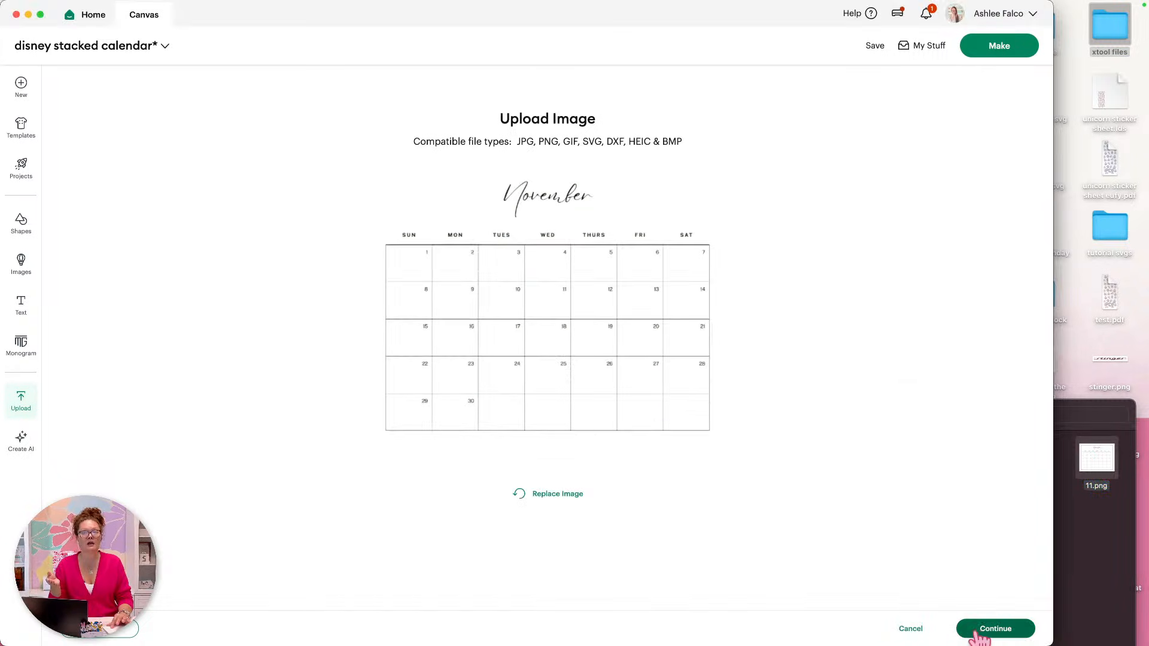
left_click(995, 628)
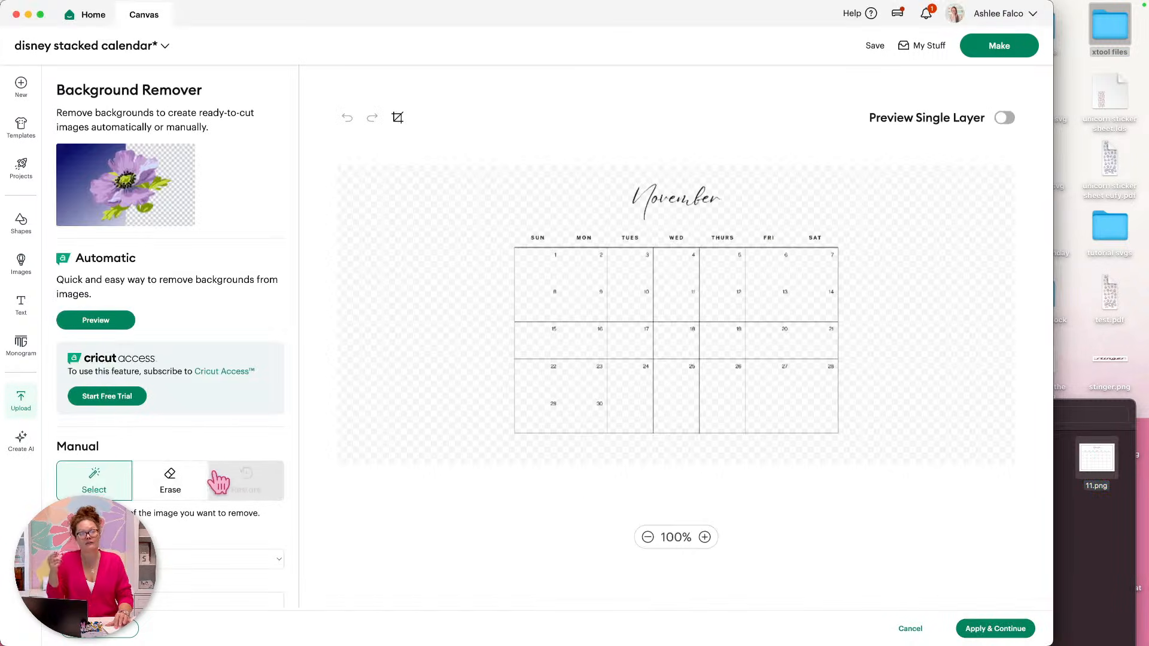
Crop the November image to the weekday headings and date grid, excluding the handwritten title, and convert the upload to a Single Layer
left_click(397, 118)
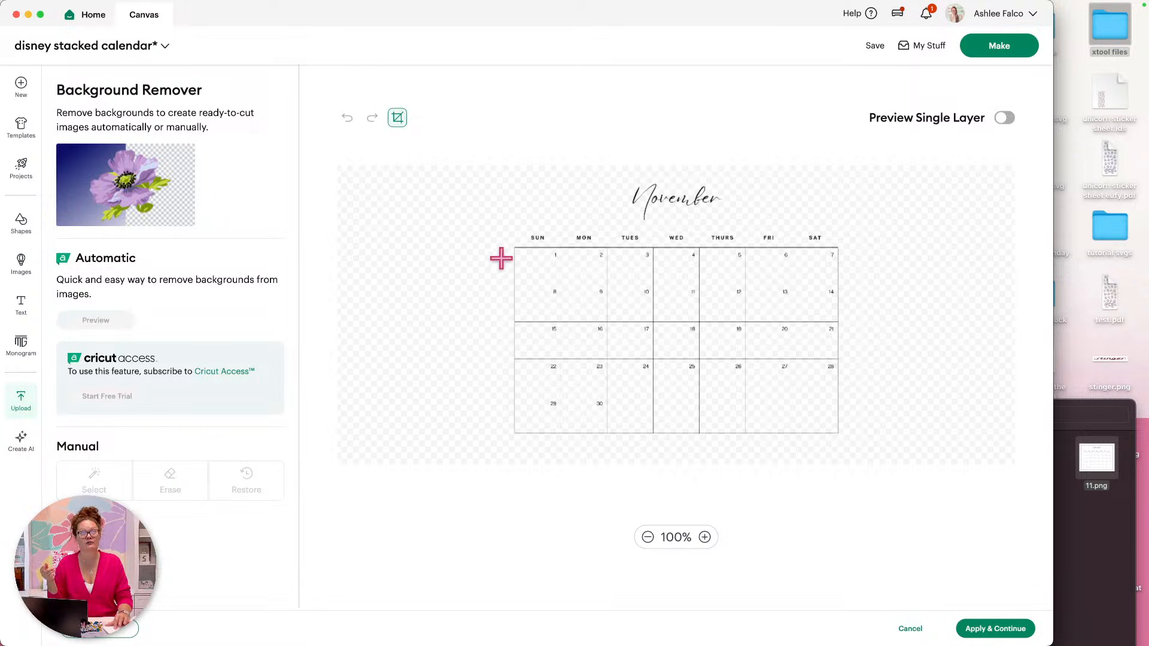
left_click_drag(510, 228, 863, 446)
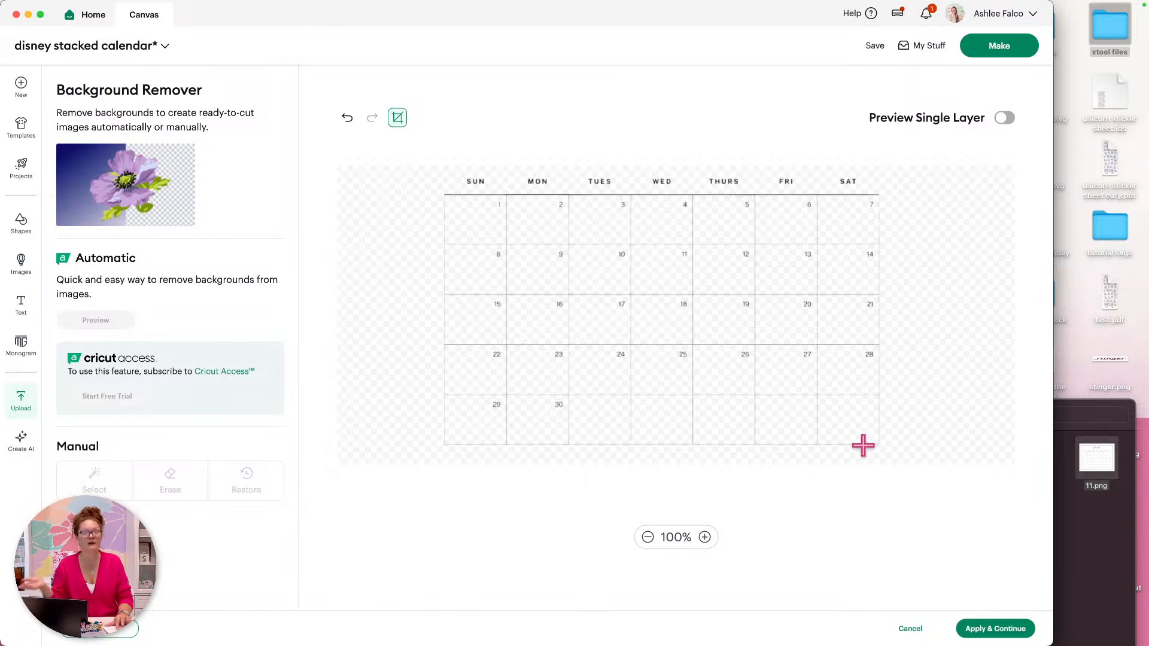
left_click(996, 629)
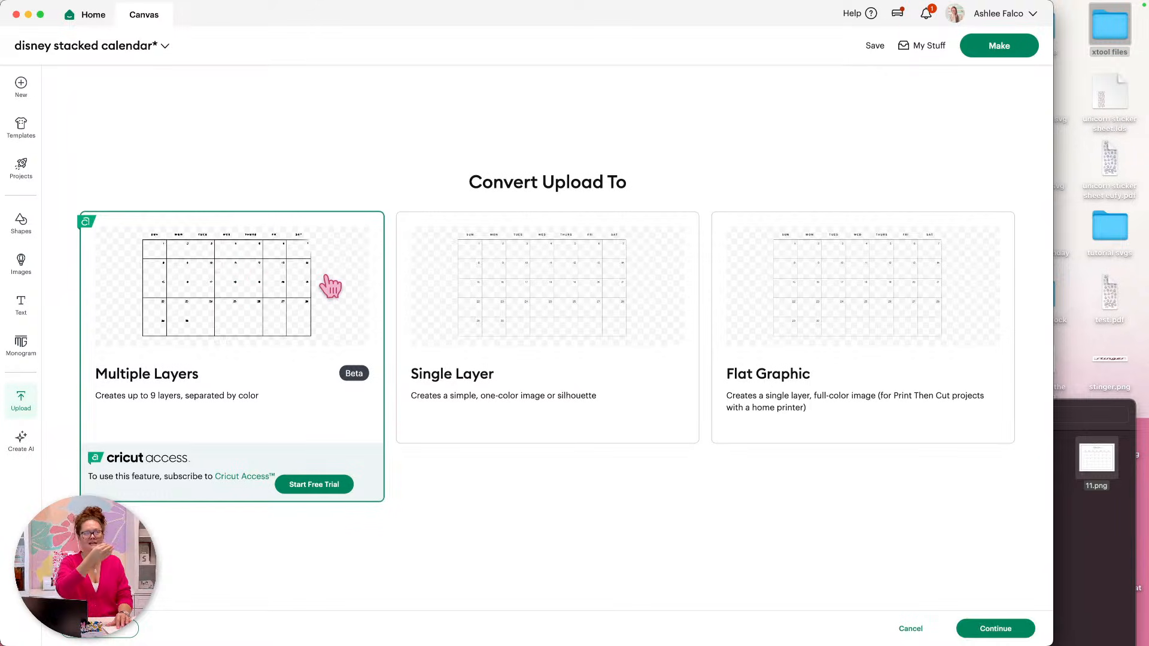
left_click(532, 286)
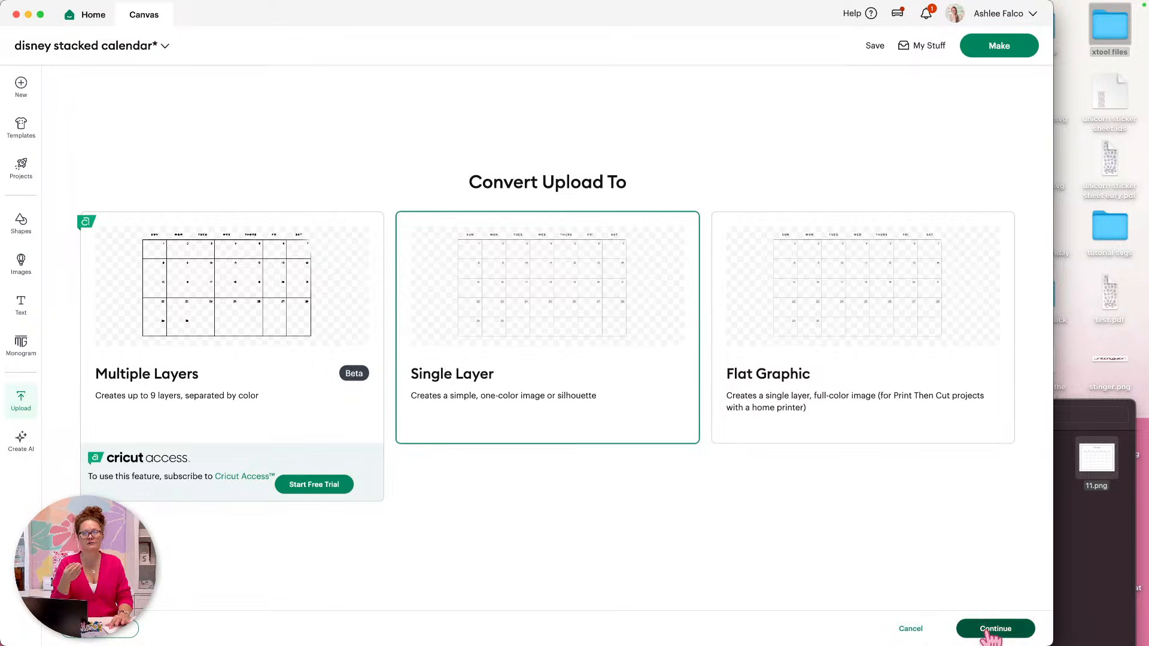
left_click(995, 627)
Name the image "nov" and upload the November calendar grid to the canvas
left_click(109, 149)
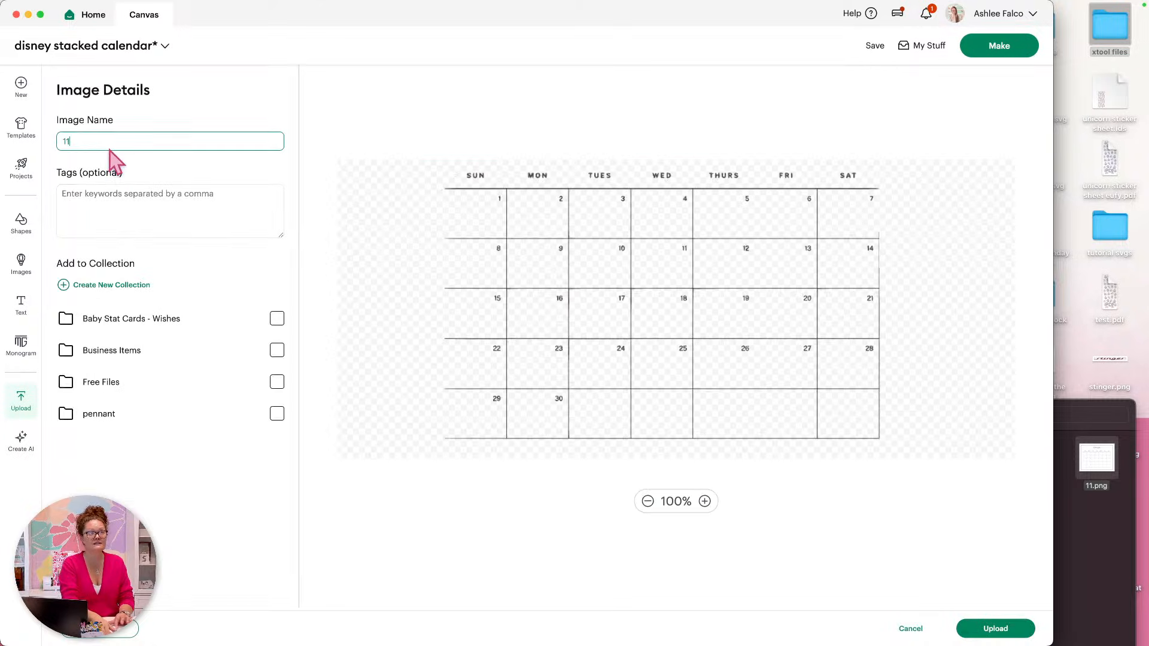
key("BackSpace")
key("BackSpace")
type("nov")
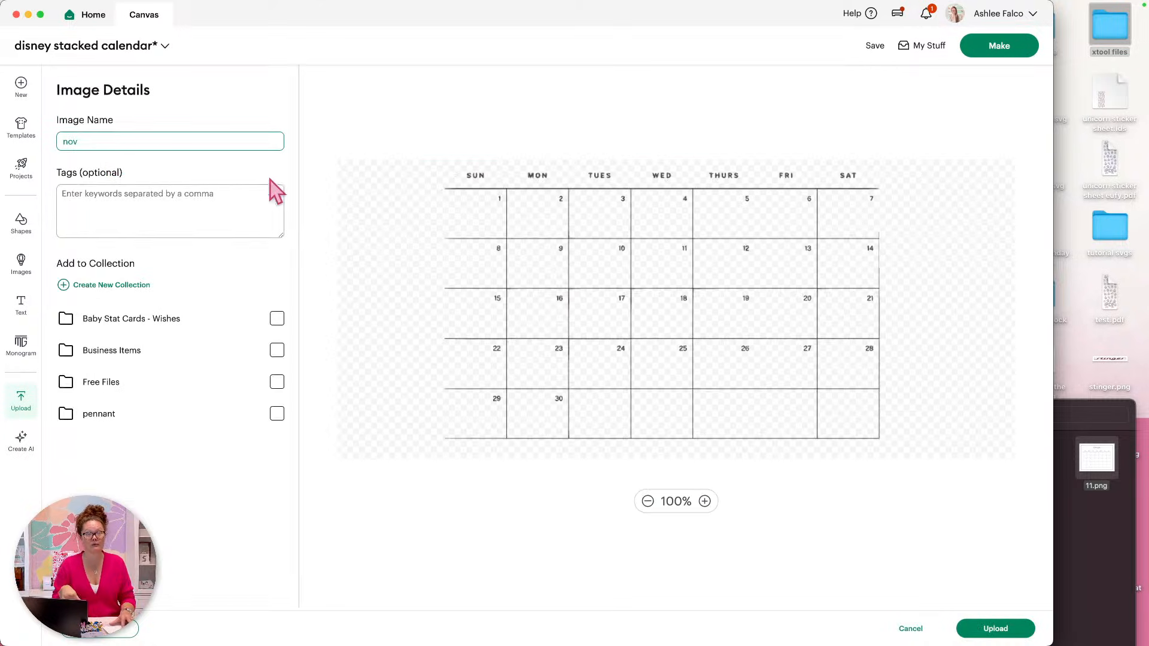
left_click(1016, 571)
left_click(985, 635)
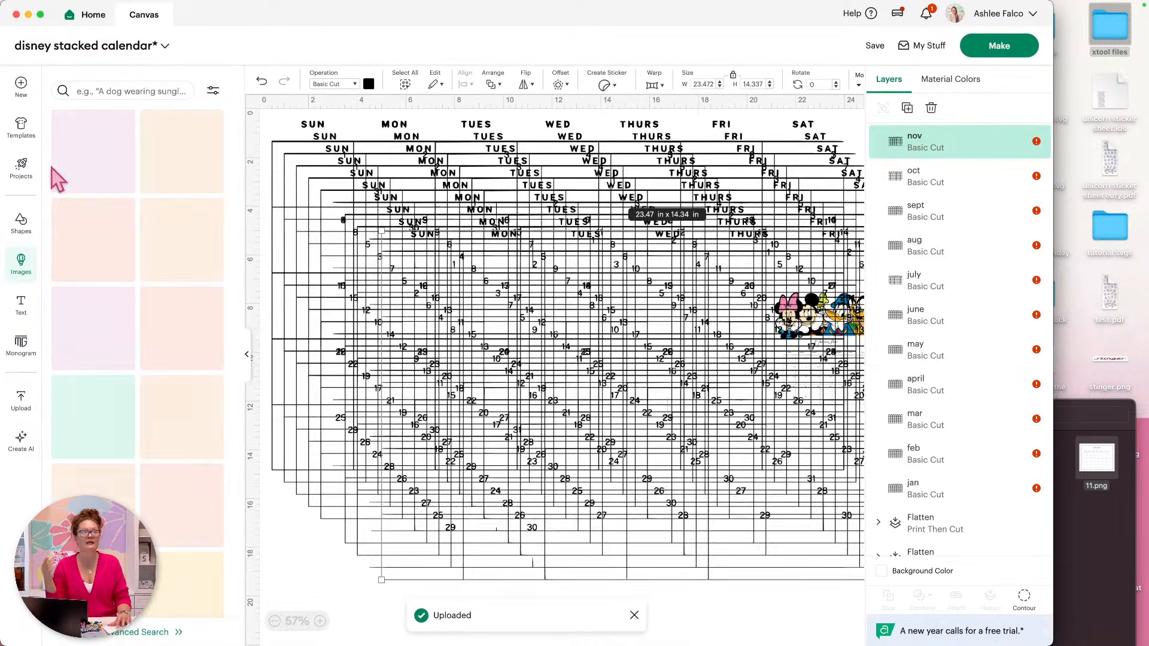
Load 12.png from the 2026 CALENDAR folder in Finder as a new image upload and continue to background removal
left_click(21, 395)
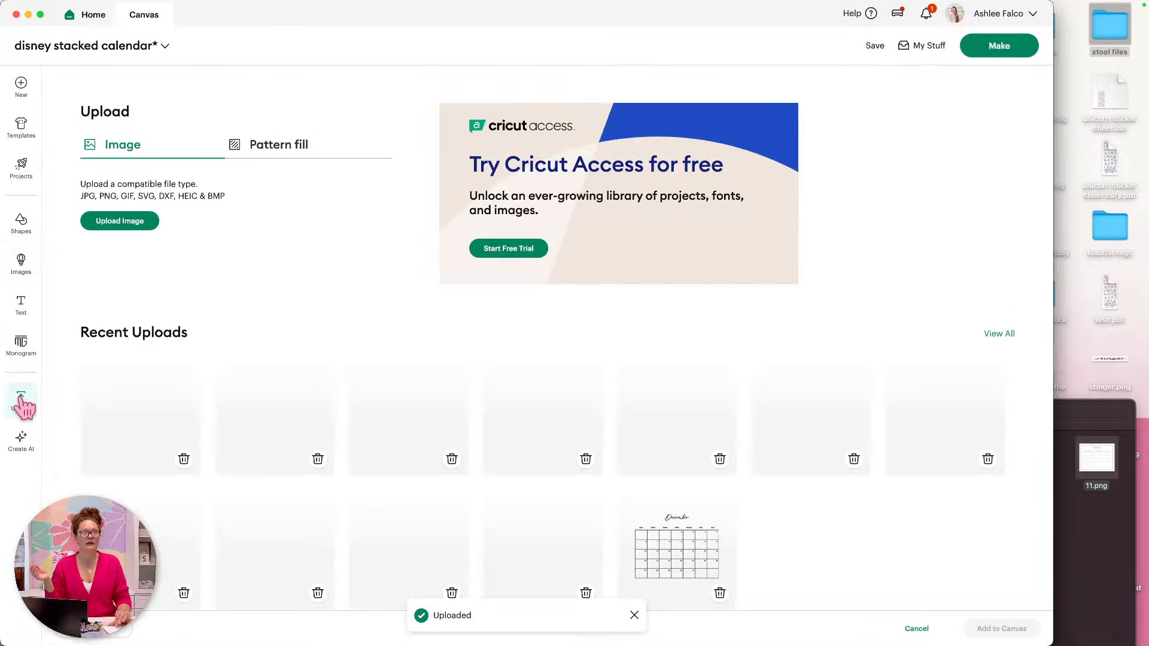
left_click(123, 220)
left_click(1128, 569)
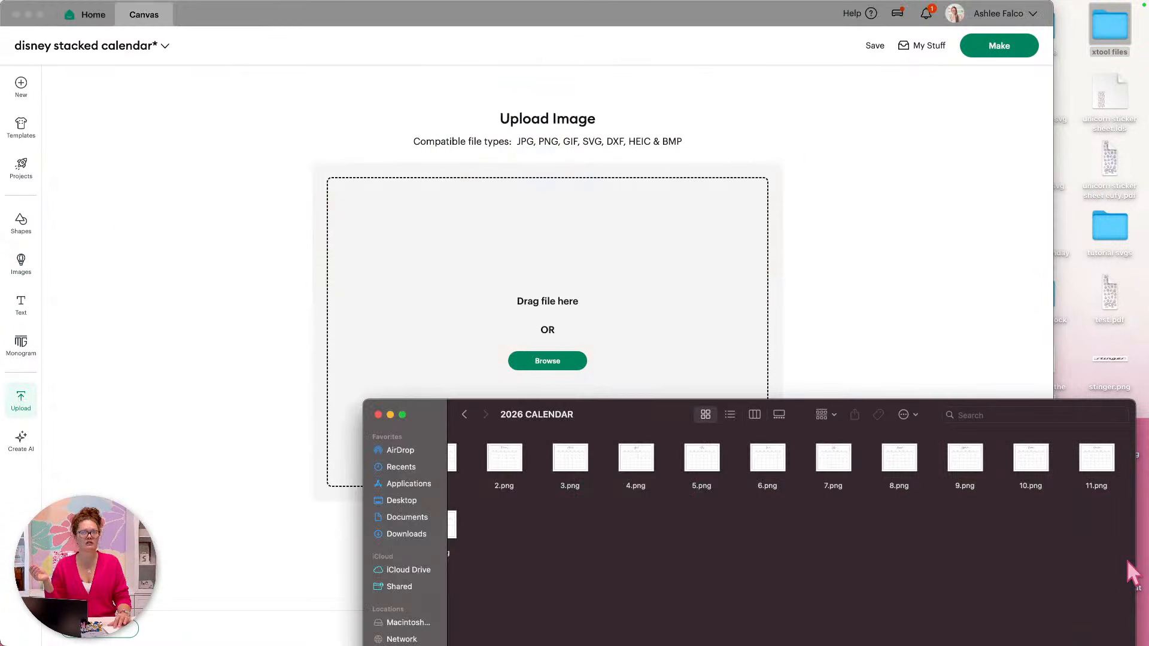
left_click_drag(486, 529, 487, 257)
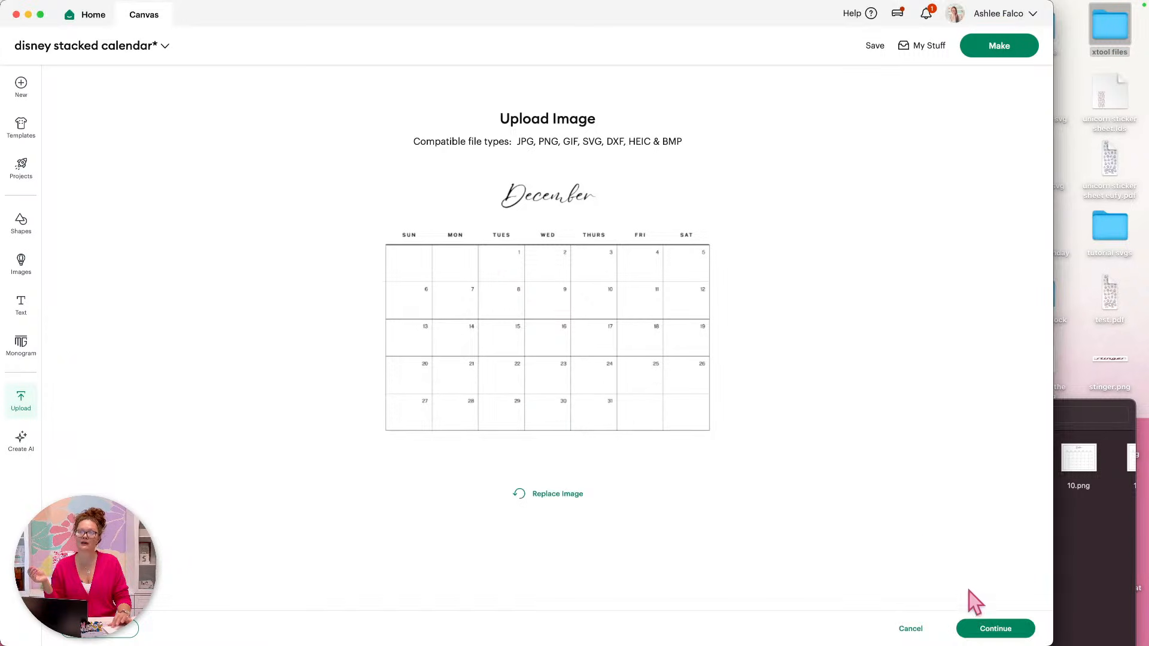
left_click(988, 628)
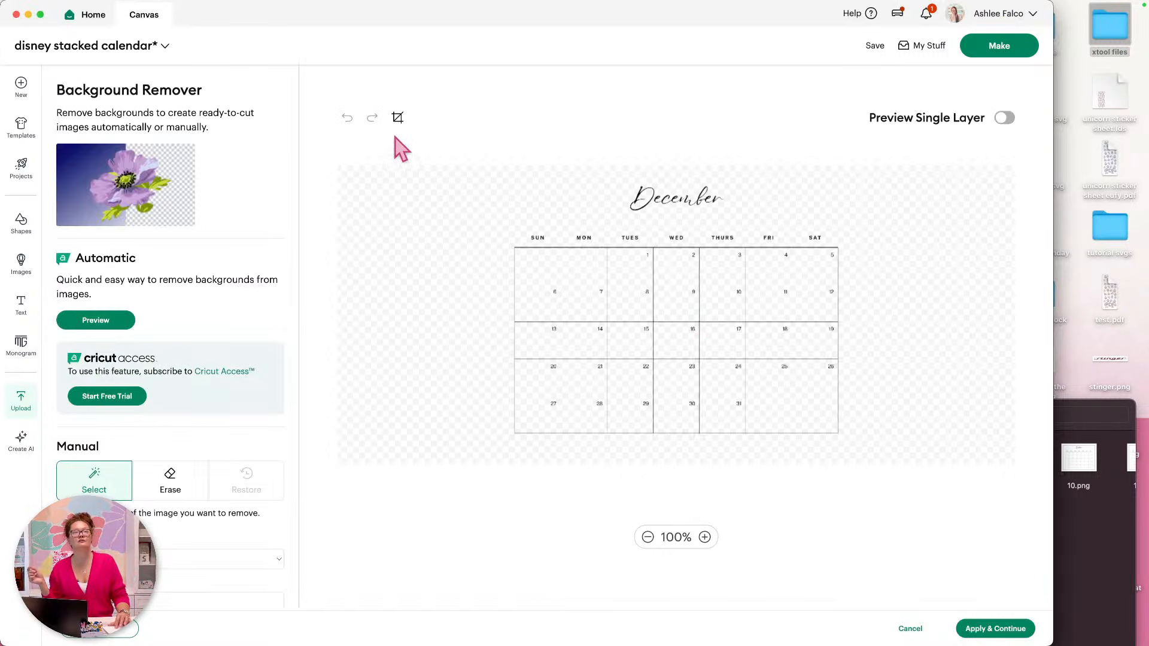
Crop the December image to the weekday headings and date grid, excluding the handwritten title, and convert the upload to a Single Layer
left_click(398, 117)
left_click_drag(501, 231, 866, 448)
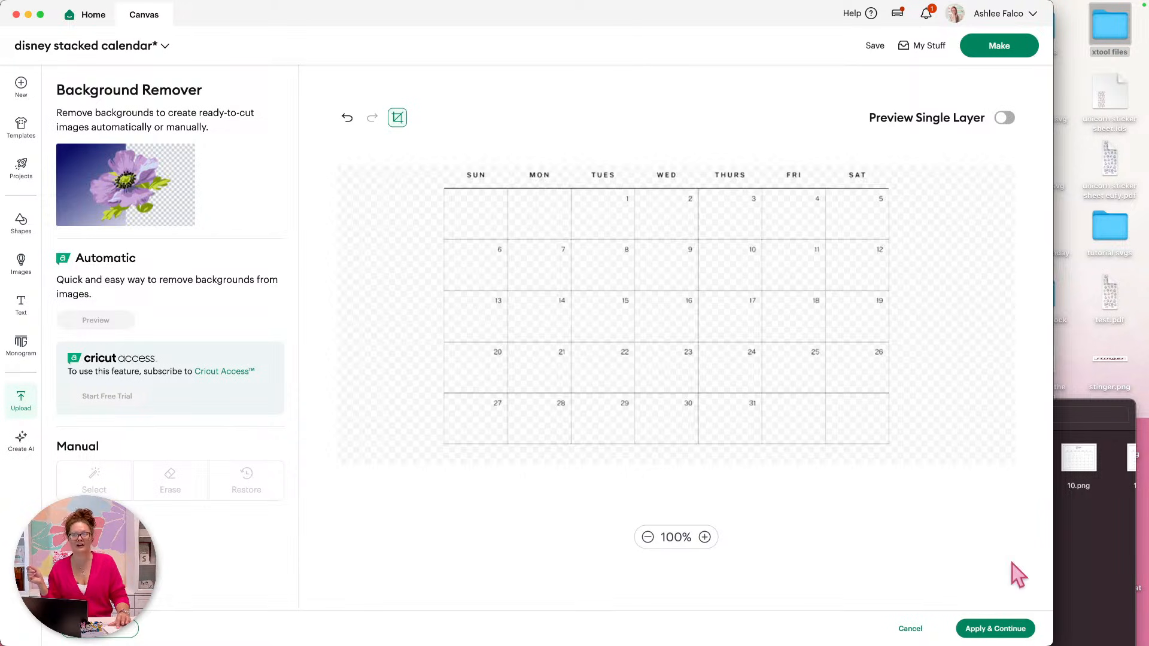
left_click(1038, 633)
left_click(586, 365)
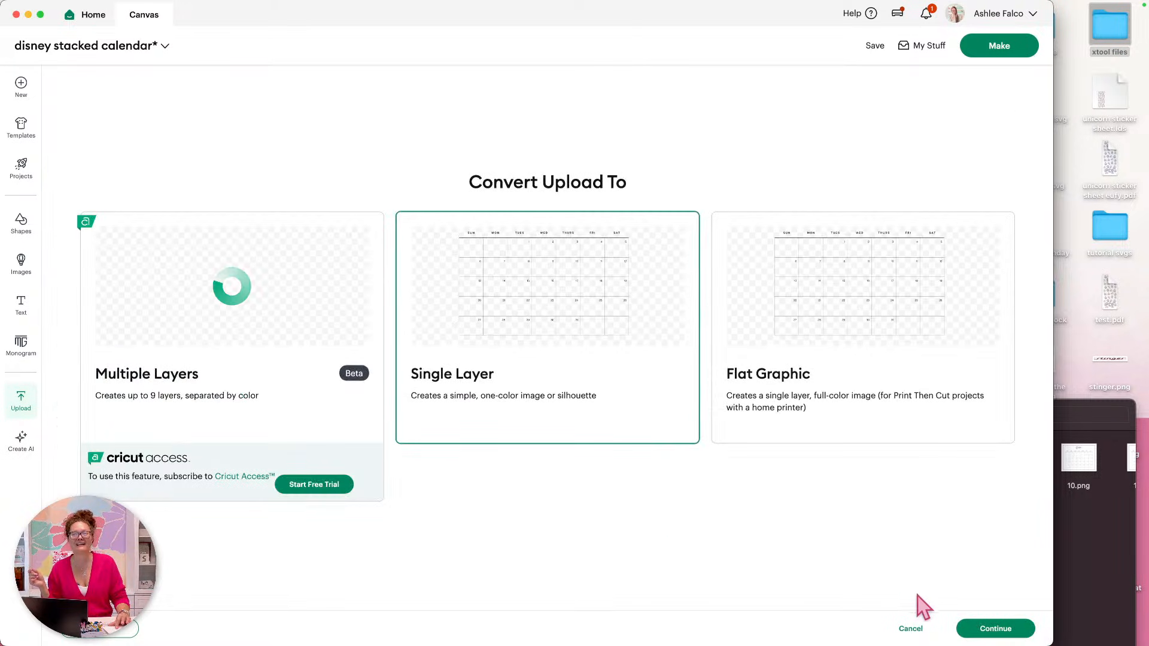
left_click(995, 628)
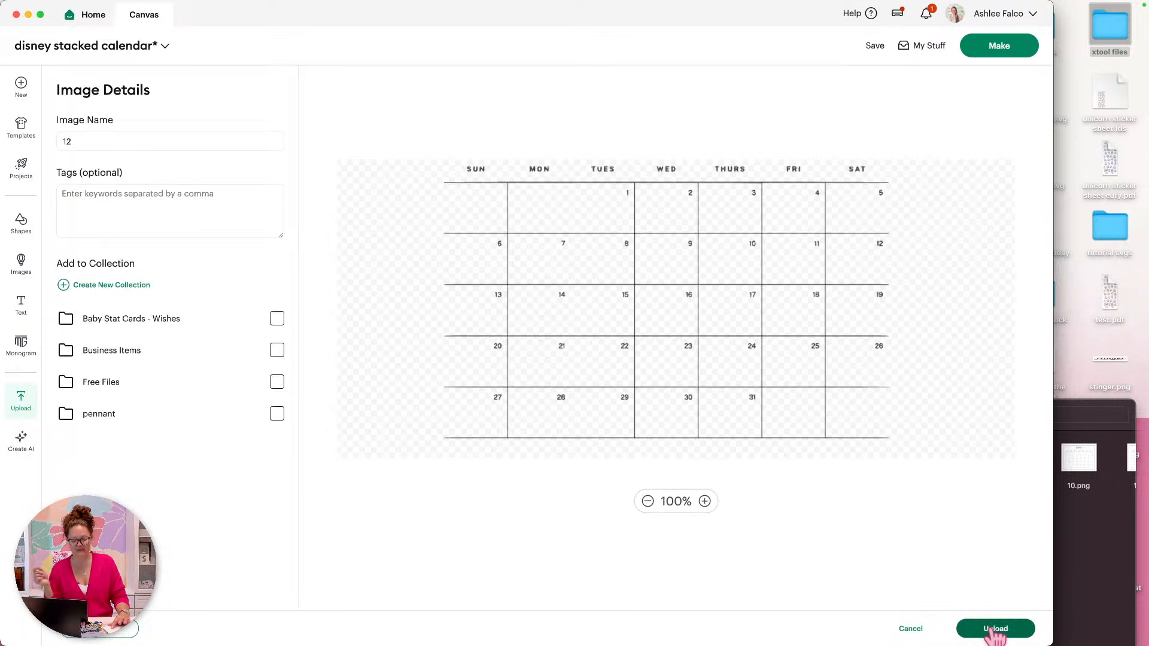
Name the image "dec" and upload the December calendar grid to the canvas
left_click(126, 141)
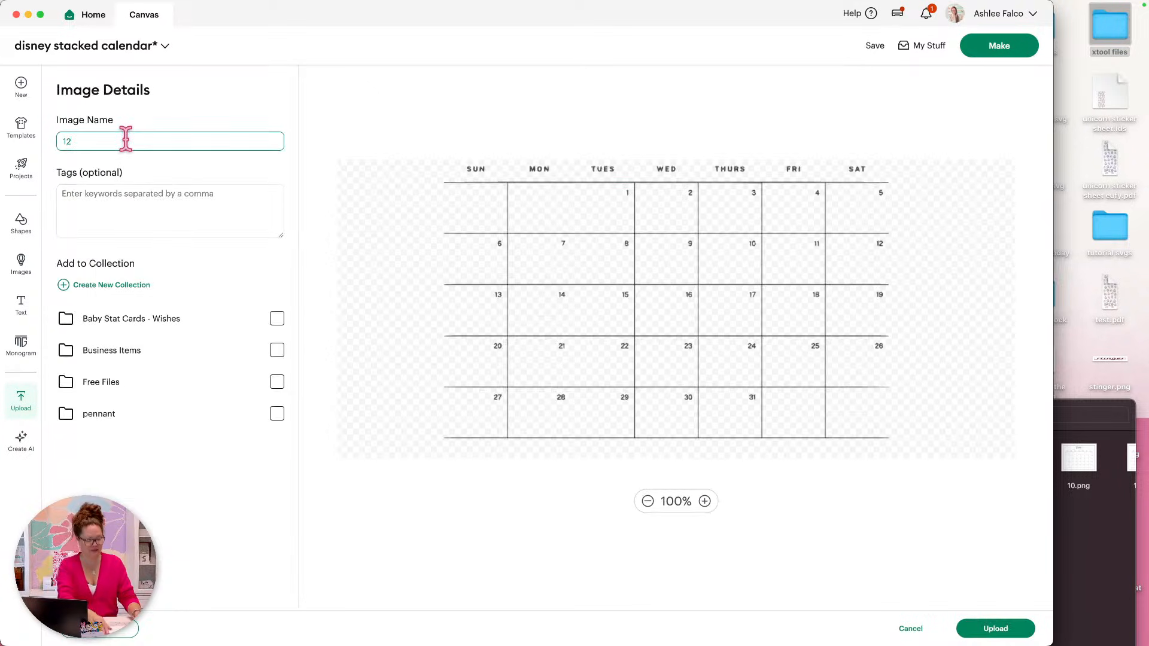
key("BackSpace")
key("BackSpace")
type("dec")
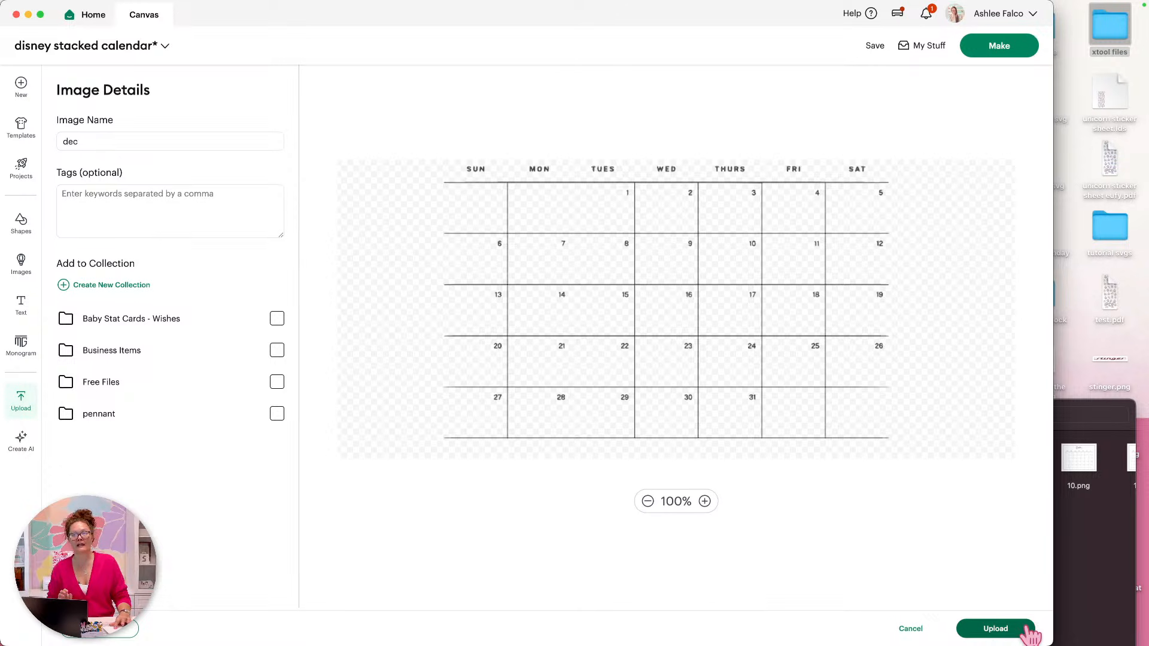
left_click(1029, 629)
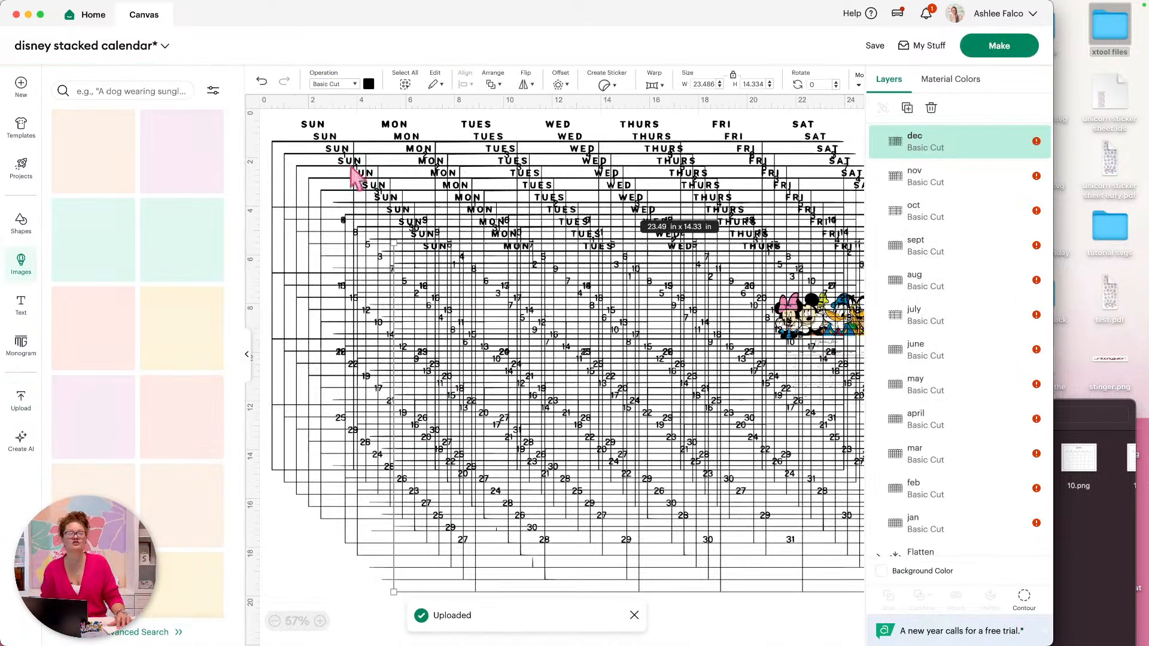
Select all twelve monthly grids, jan to dec, and align them with Center so they stack exactly on one another
left_click(264, 124)
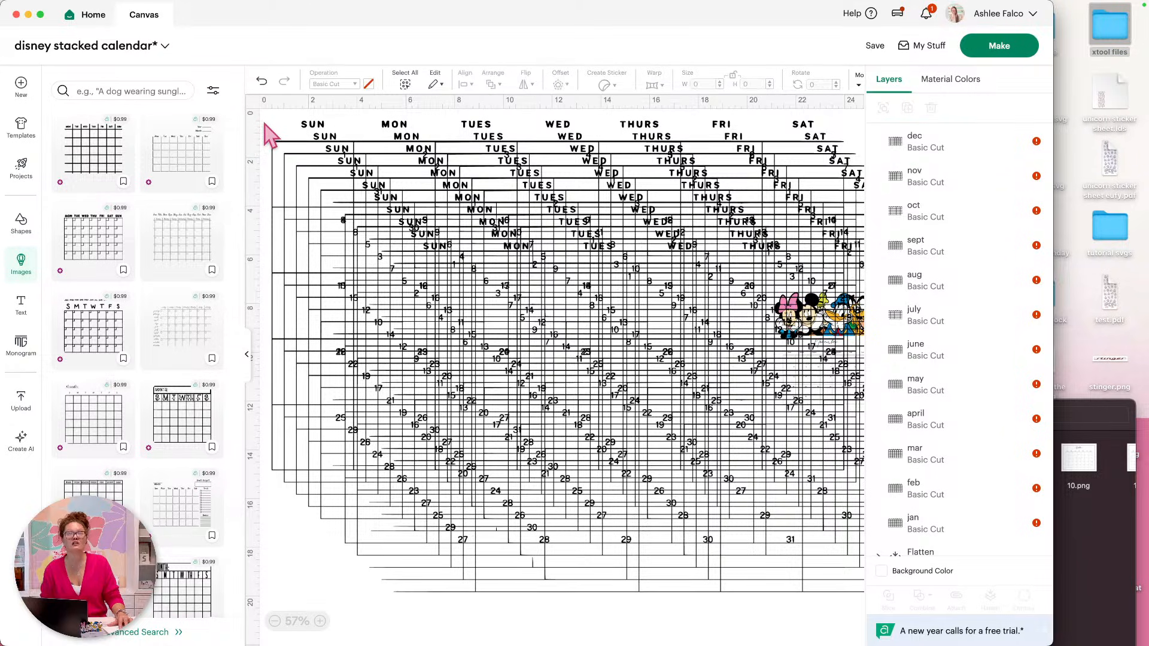
left_click_drag(264, 121, 628, 595)
mouse_move(548, 395)
left_mouse_down()
mouse_move(549, 449)
mouse_move(585, 385)
mouse_move(545, 359)
mouse_move(523, 413)
mouse_move(563, 419)
mouse_move(533, 407)
left_mouse_up()
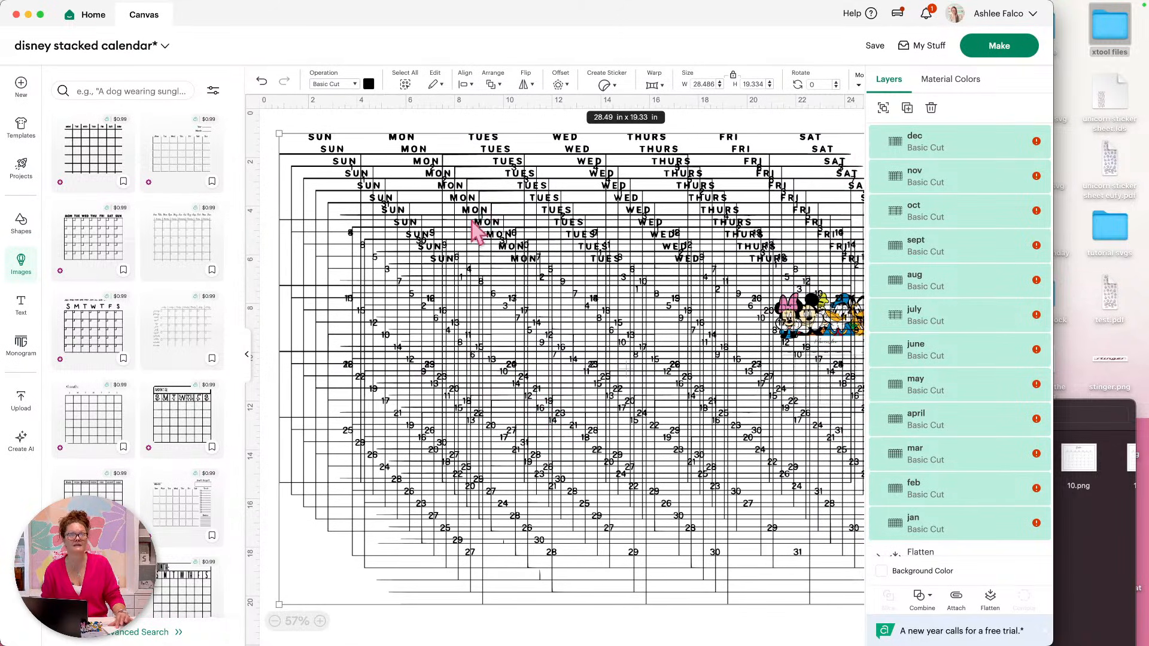
left_click(465, 85)
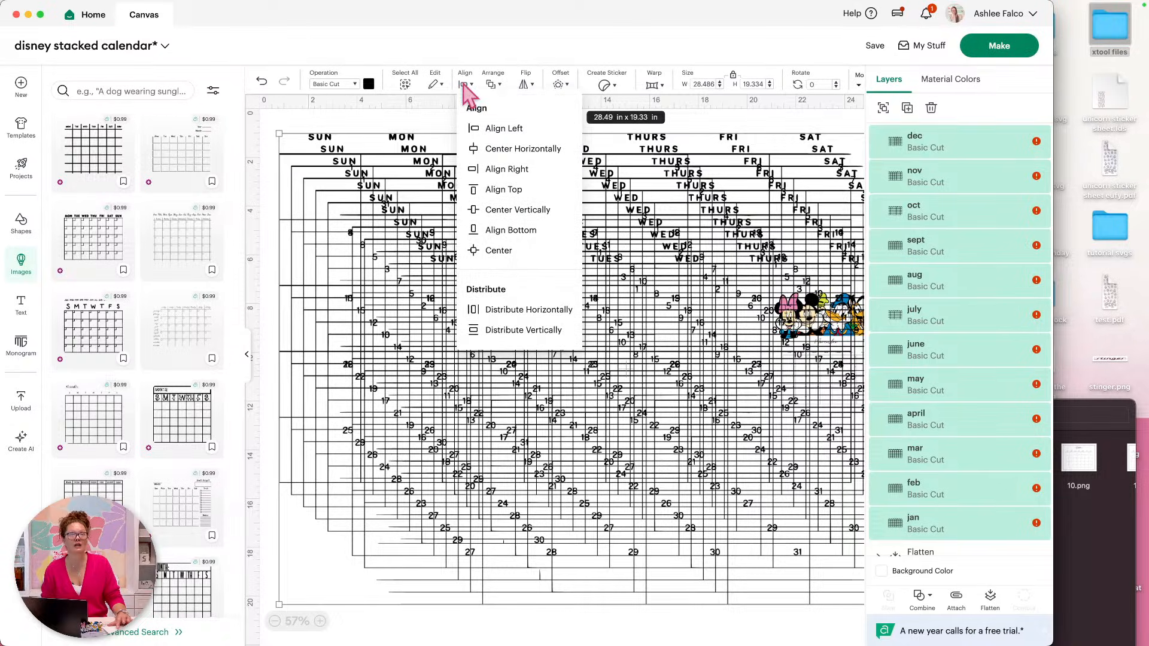
left_click(475, 251)
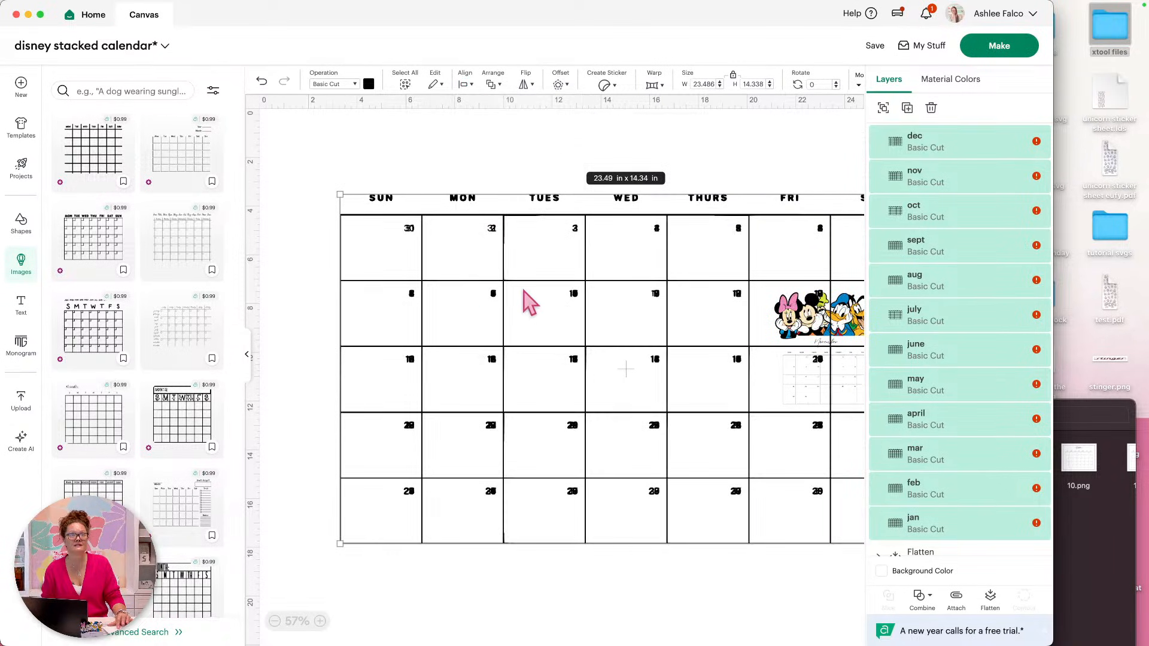
Scale the stacked calendar grids down together to about 11.86 x 7.24 in, clear of the Disney design, and collapse the image library
left_click_drag(523, 292, 497, 304)
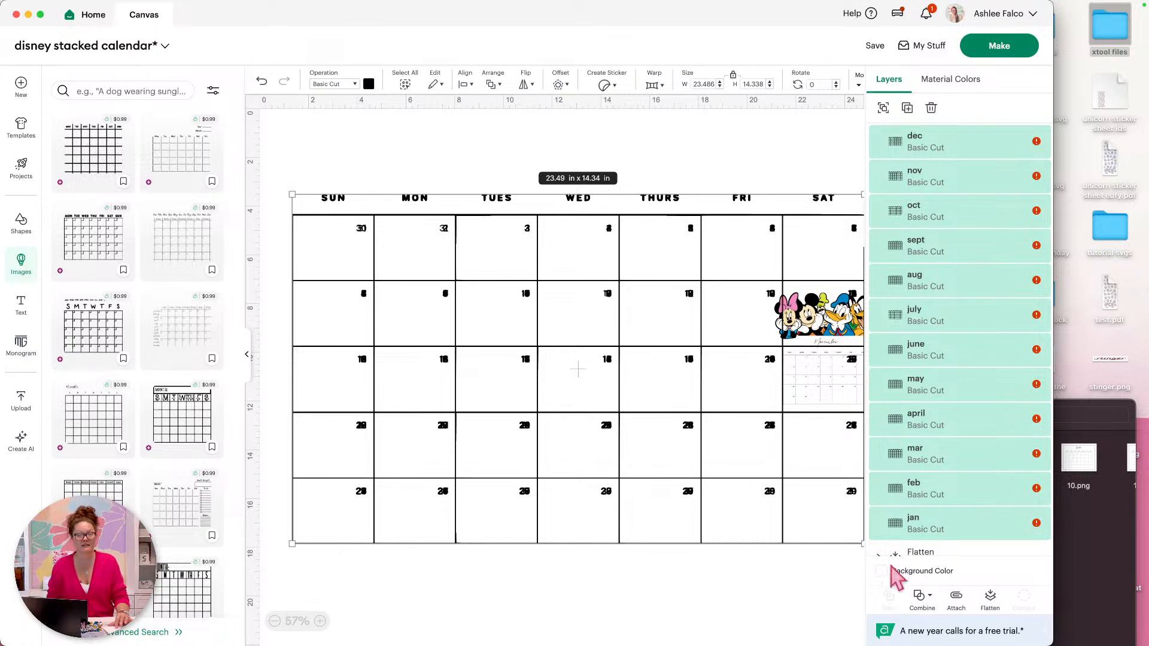
left_click_drag(858, 539, 479, 371)
left_click_drag(396, 314, 484, 401)
left_click(248, 355)
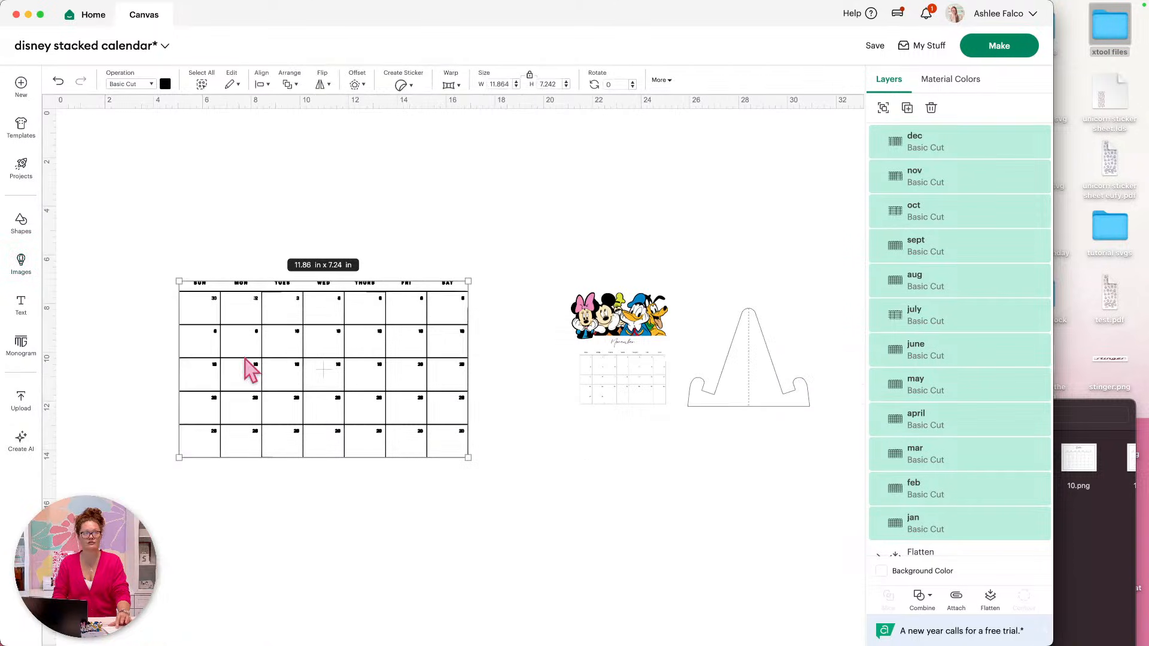
Group the Disney character calendar mockup with the easel stand outline and hide the group
left_click_drag(536, 184, 887, 513)
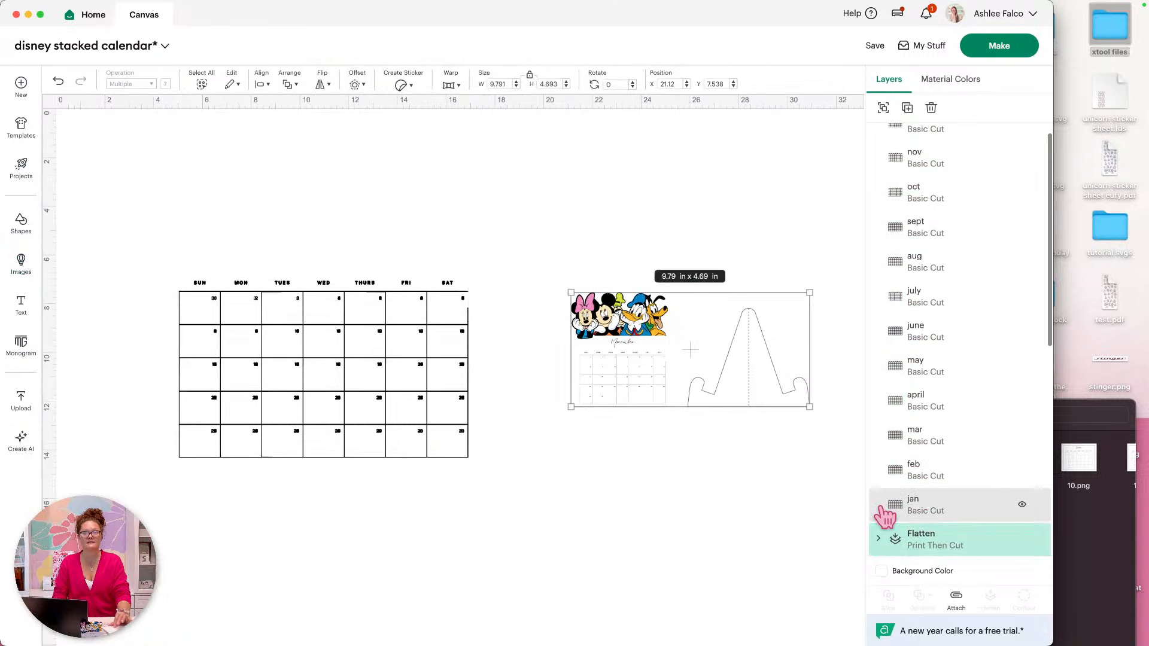
right_click(735, 329)
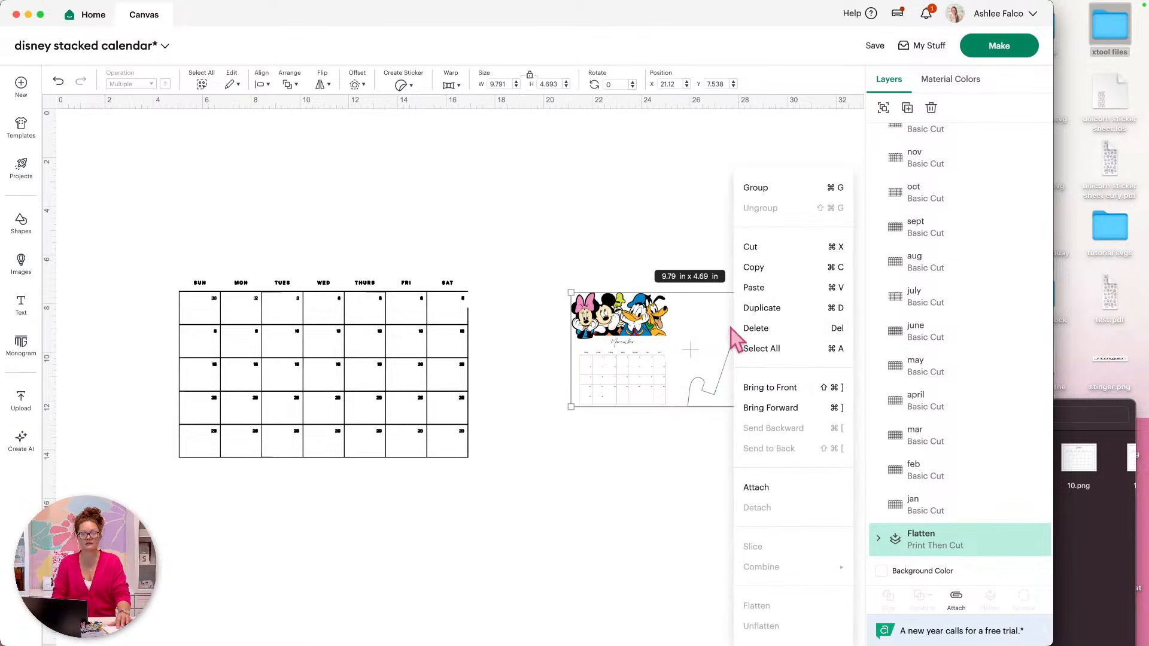
left_click(757, 189)
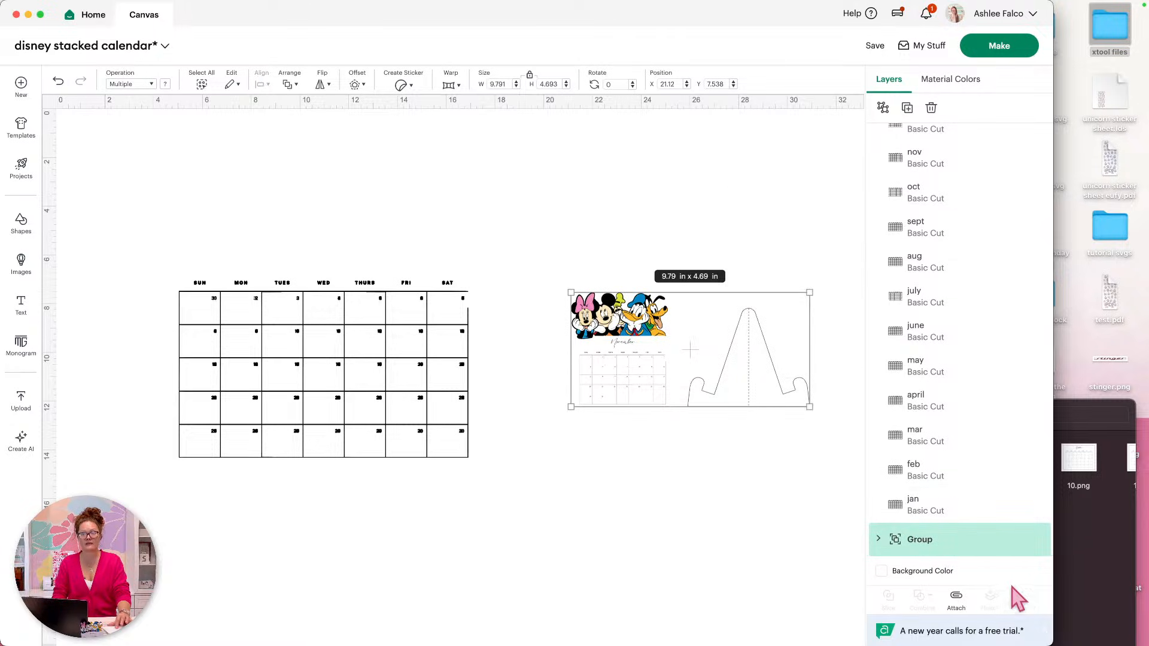
left_click(1023, 540)
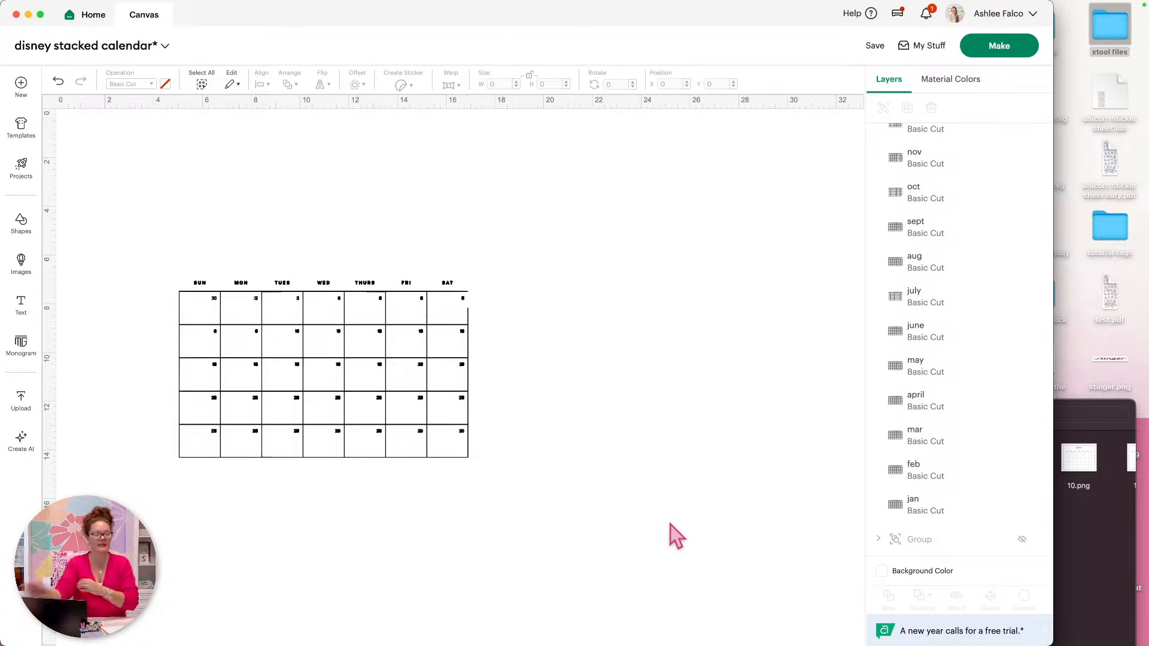
Select all twelve stacked month grids and move them to the lower middle of the canvas, at about X 11.4, Y 11.2
left_click_drag(669, 554, 91, 229)
left_click_drag(287, 357, 439, 384)
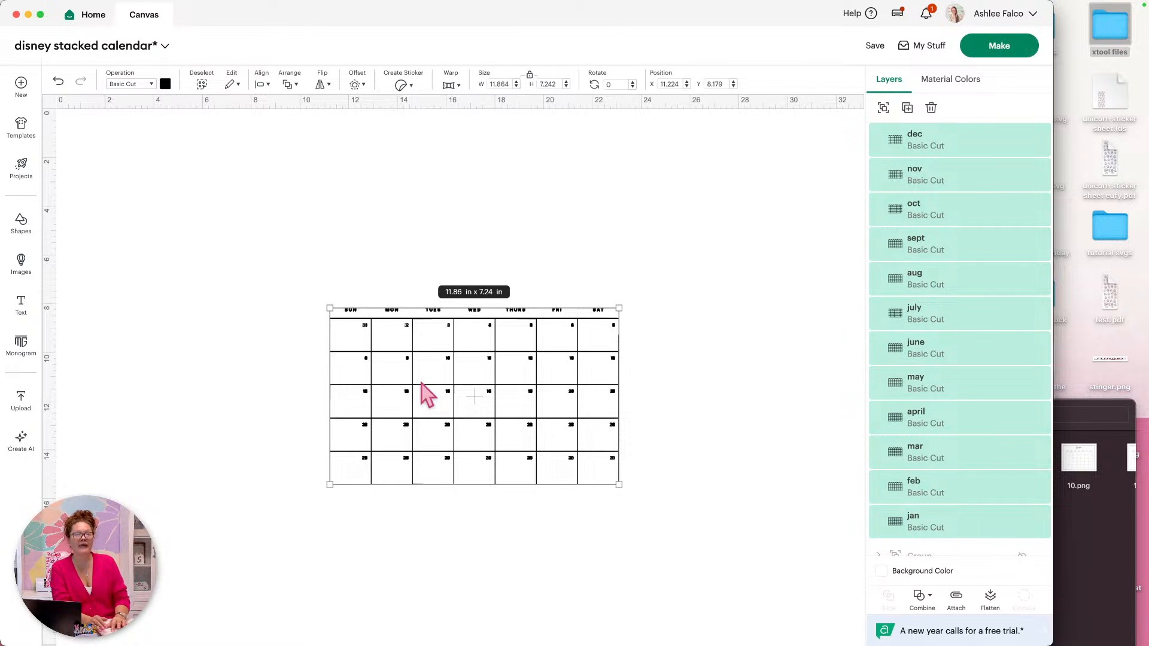
left_click_drag(421, 383, 425, 457)
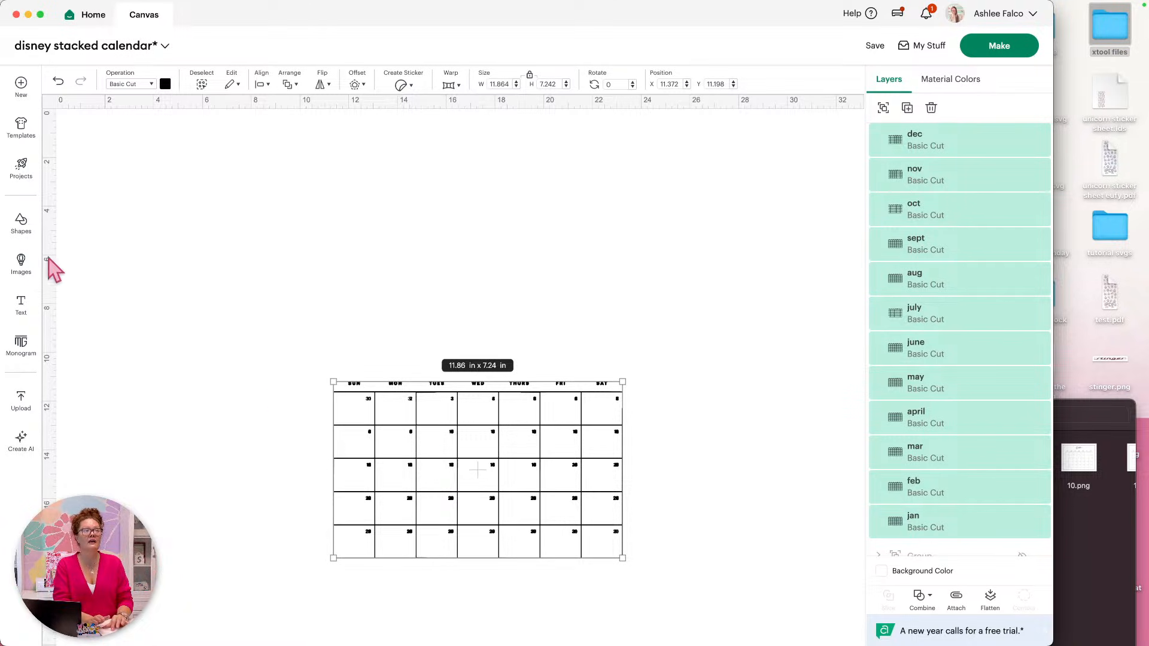
Search the image library for "jar" and filter the results to Free images
left_click(21, 261)
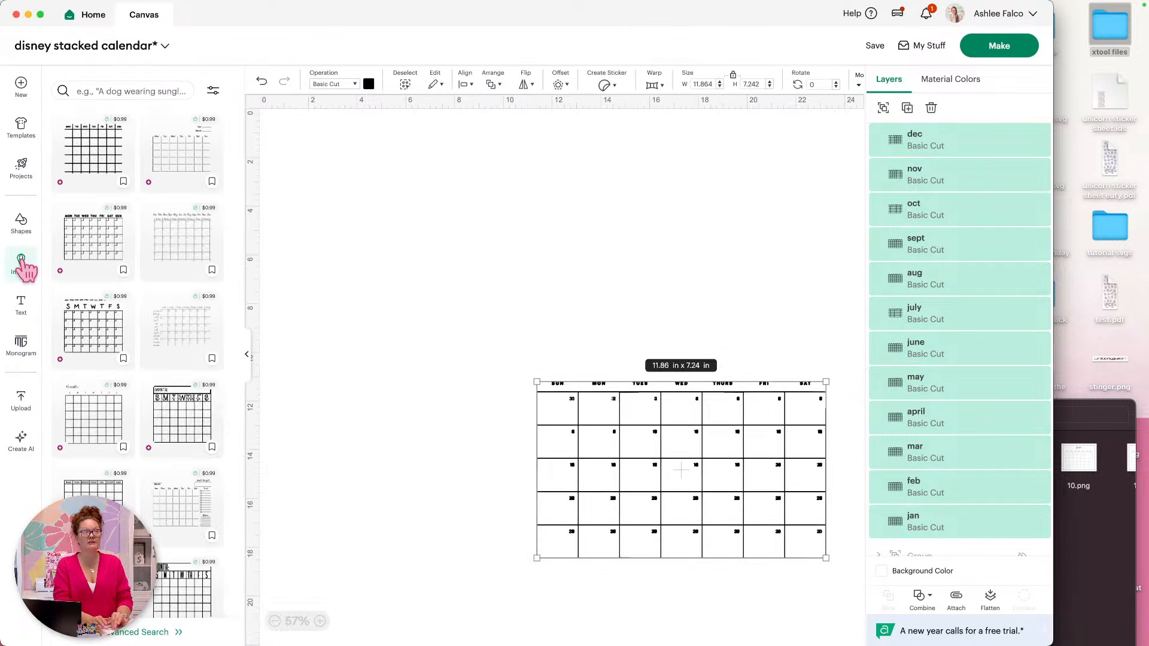
left_click(106, 88)
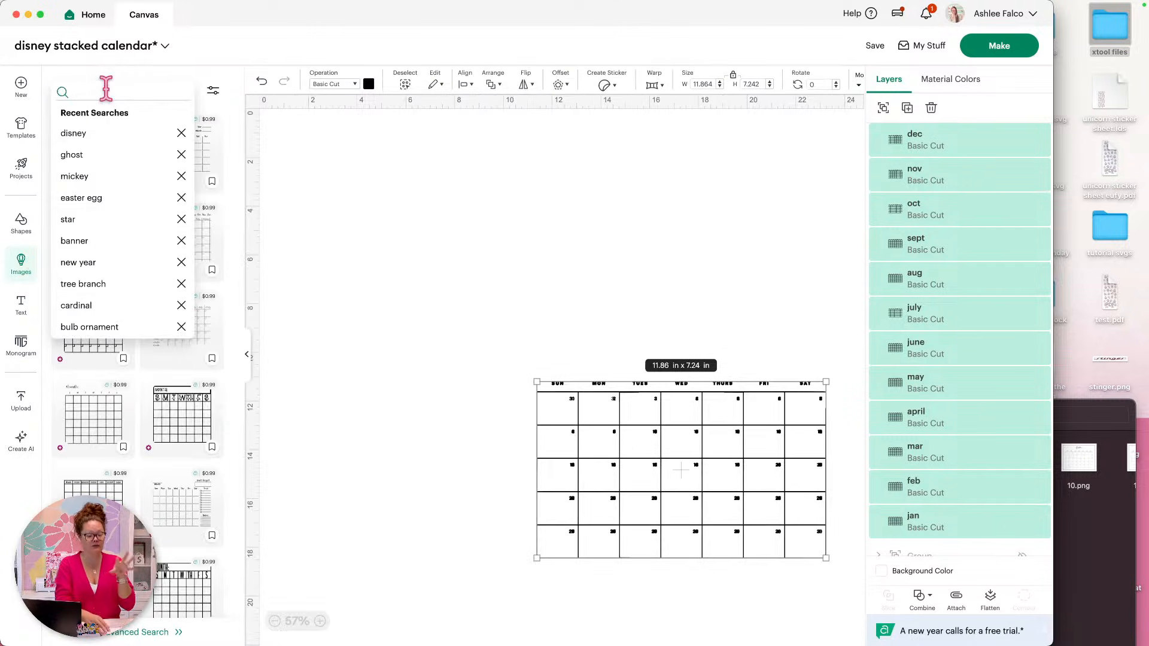
type("jR")
key("Return")
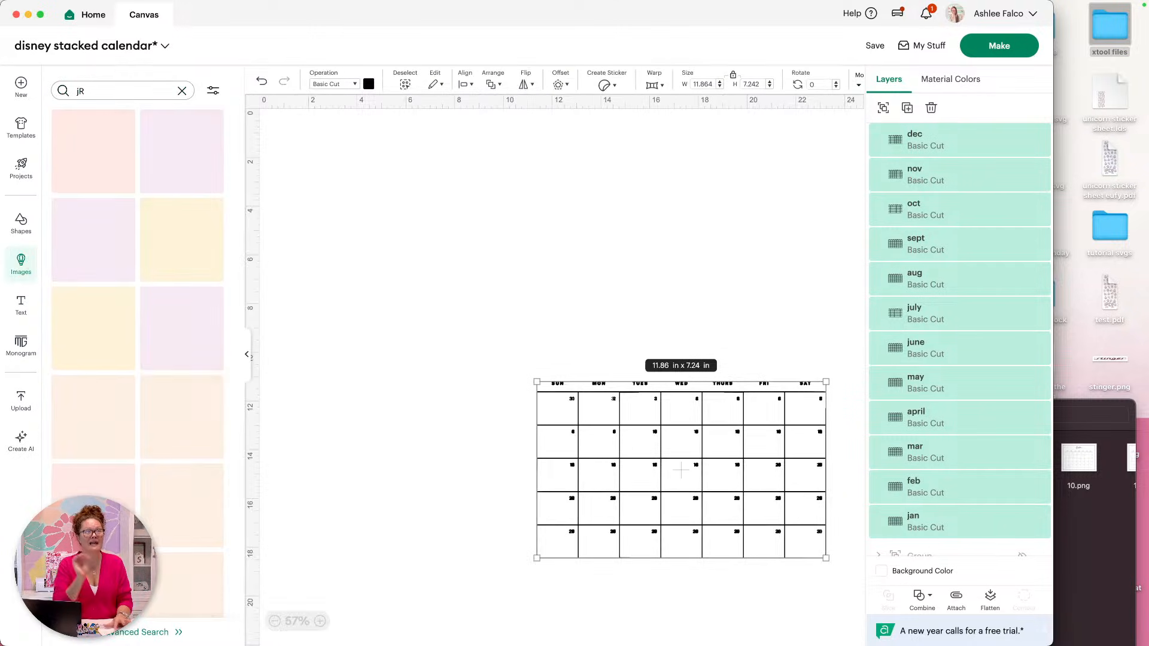
left_click(96, 88)
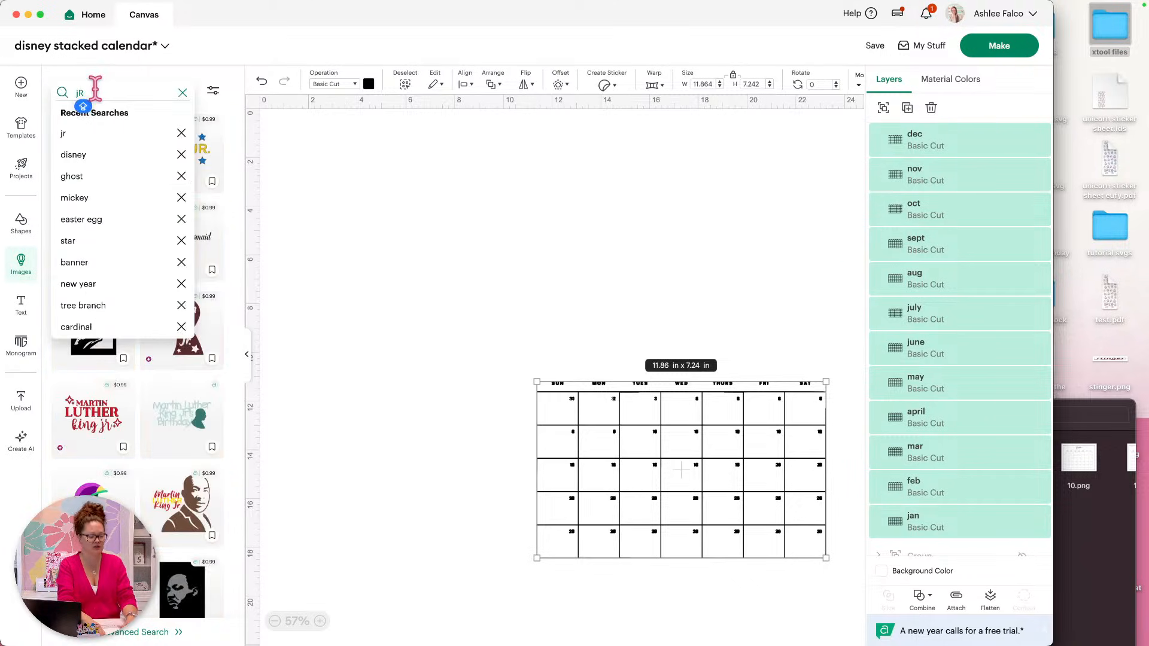
key("BackSpace")
type("ar")
key("Return")
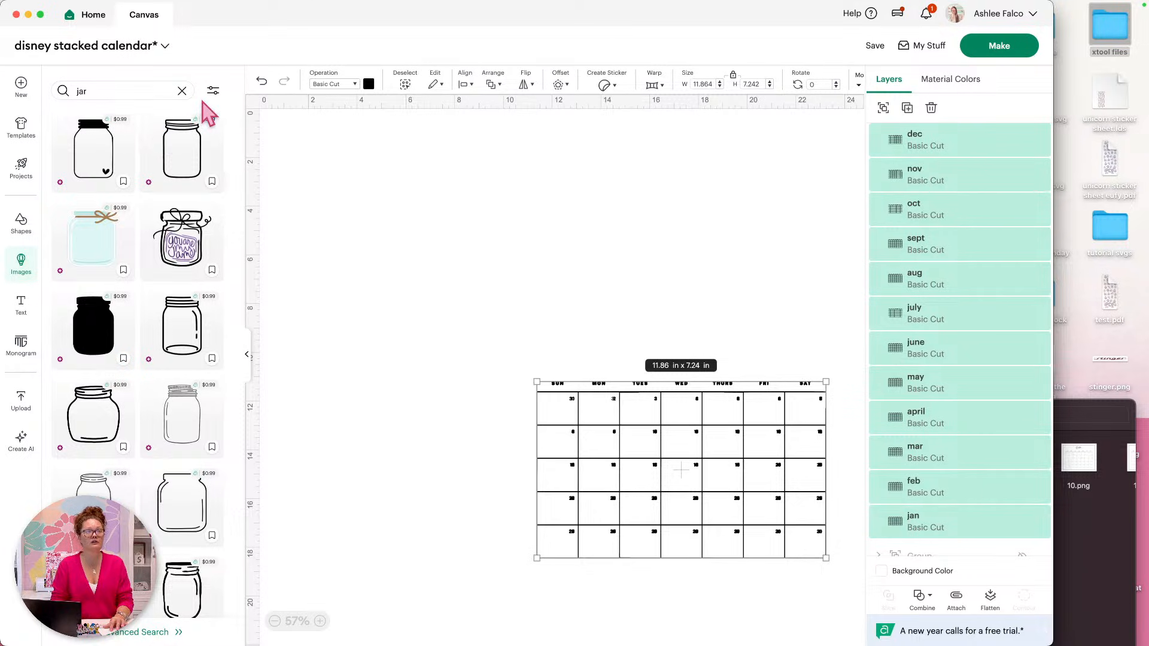
left_click(214, 91)
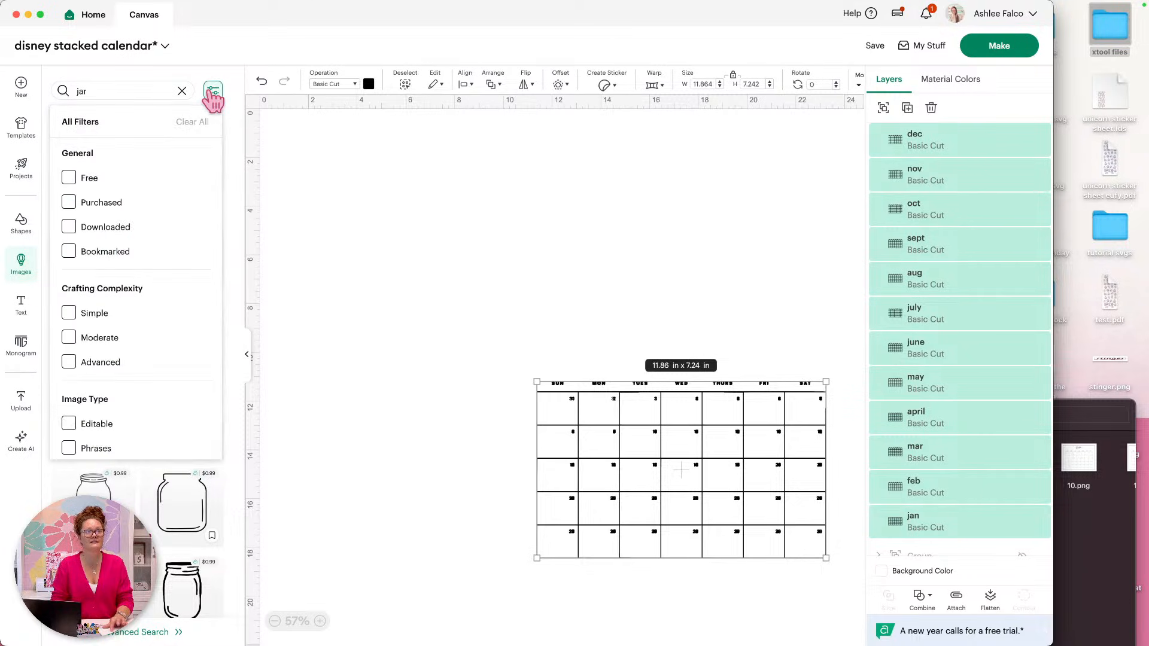
left_click(70, 179)
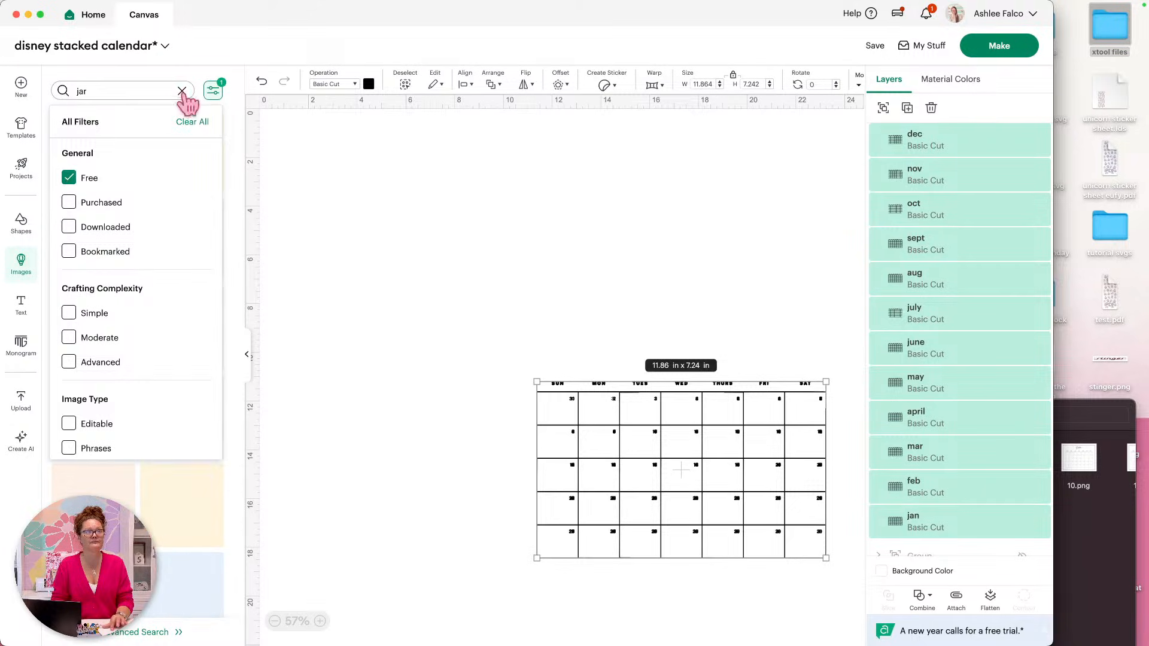
left_click(212, 89)
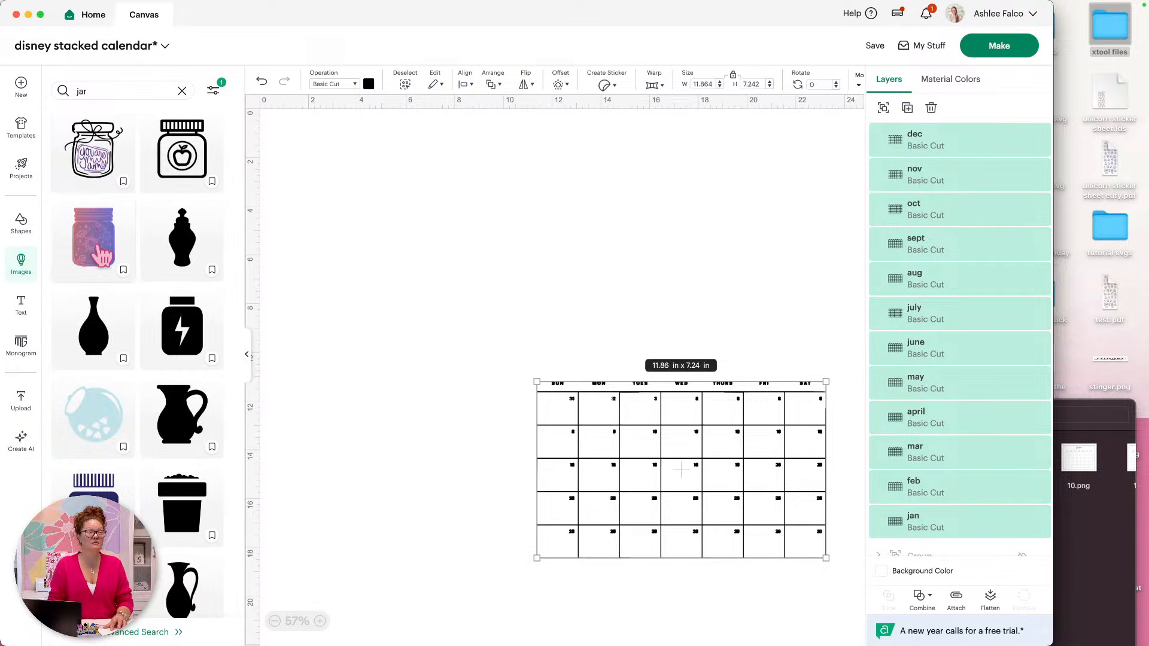
Try the gradient celestial jar, delete it, and insert the apple-label jar instead, enlarged to about 11.51 x 13.7 in
left_click(102, 257)
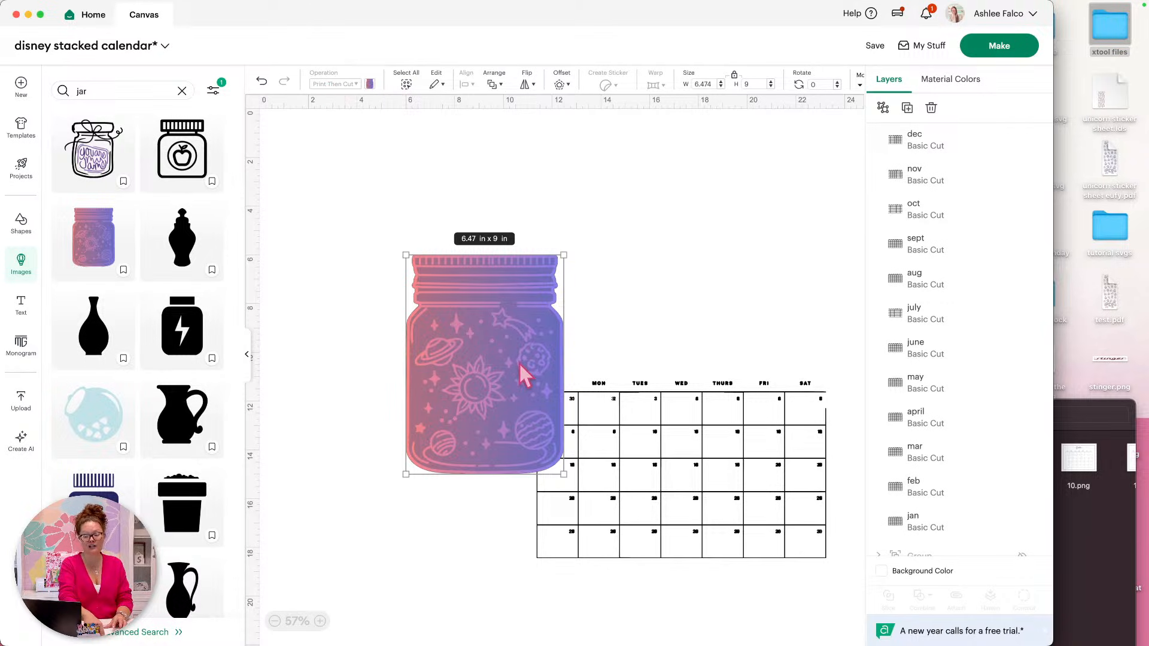
key("Delete")
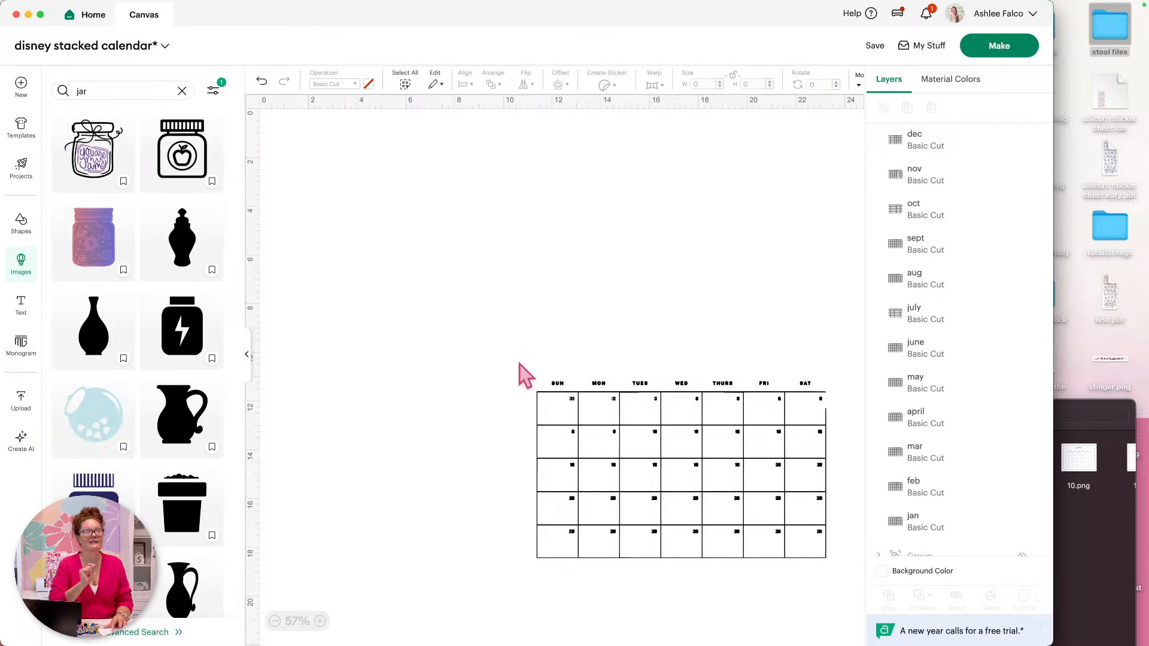
left_click(185, 170)
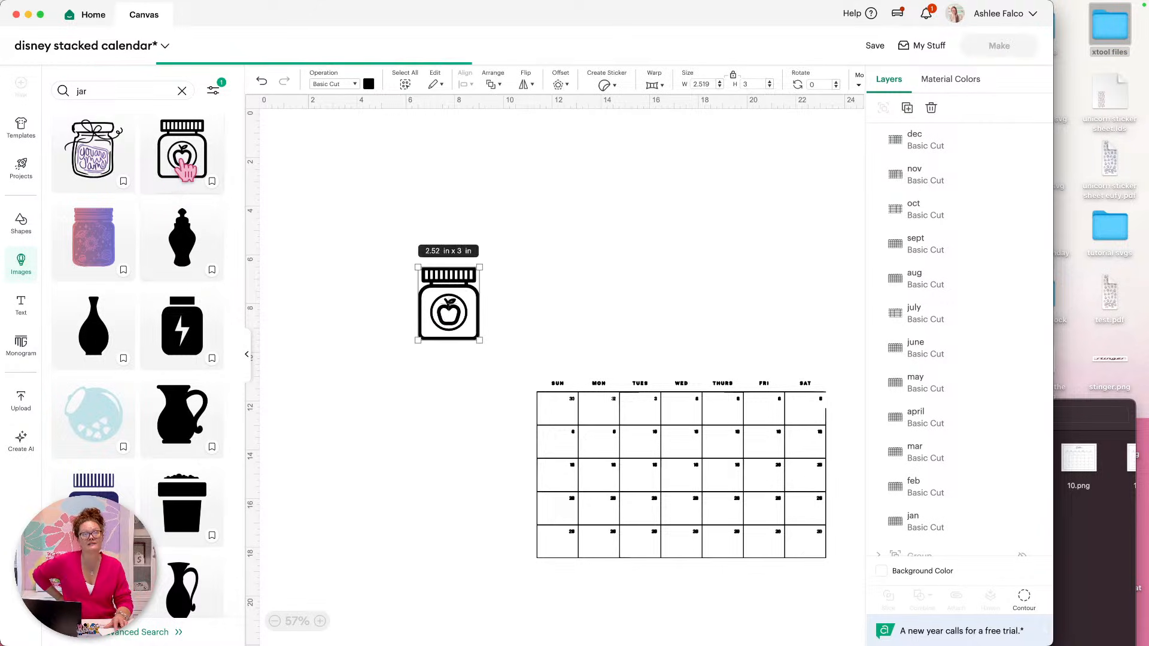
left_click_drag(480, 340, 682, 603)
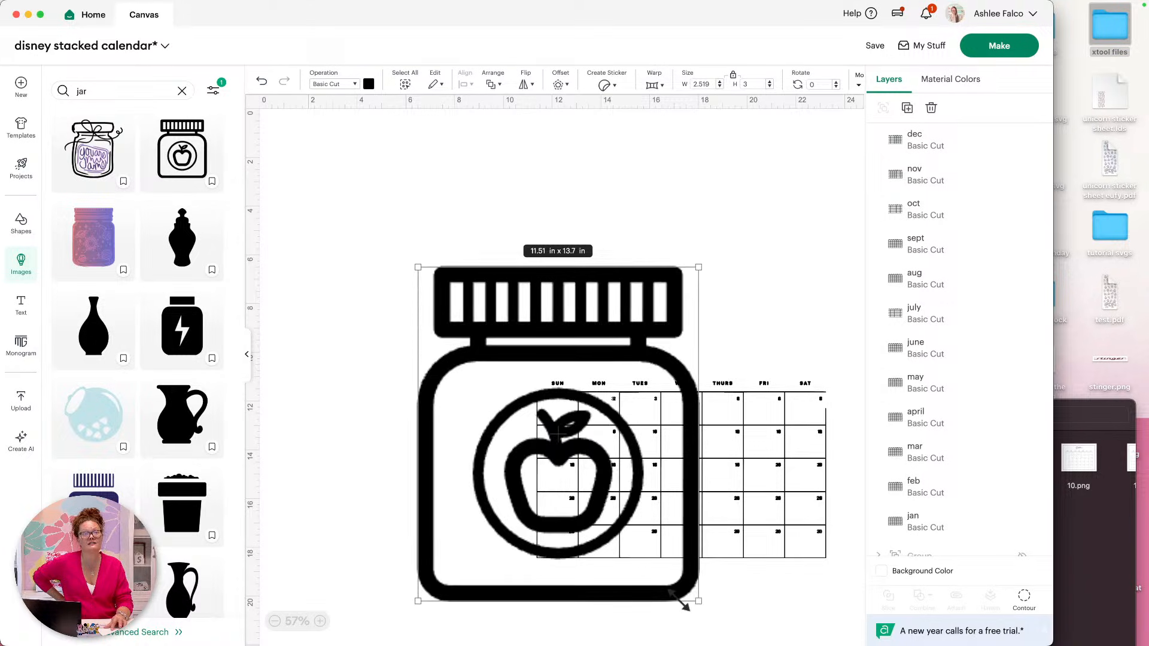
left_click_drag(575, 541, 481, 506)
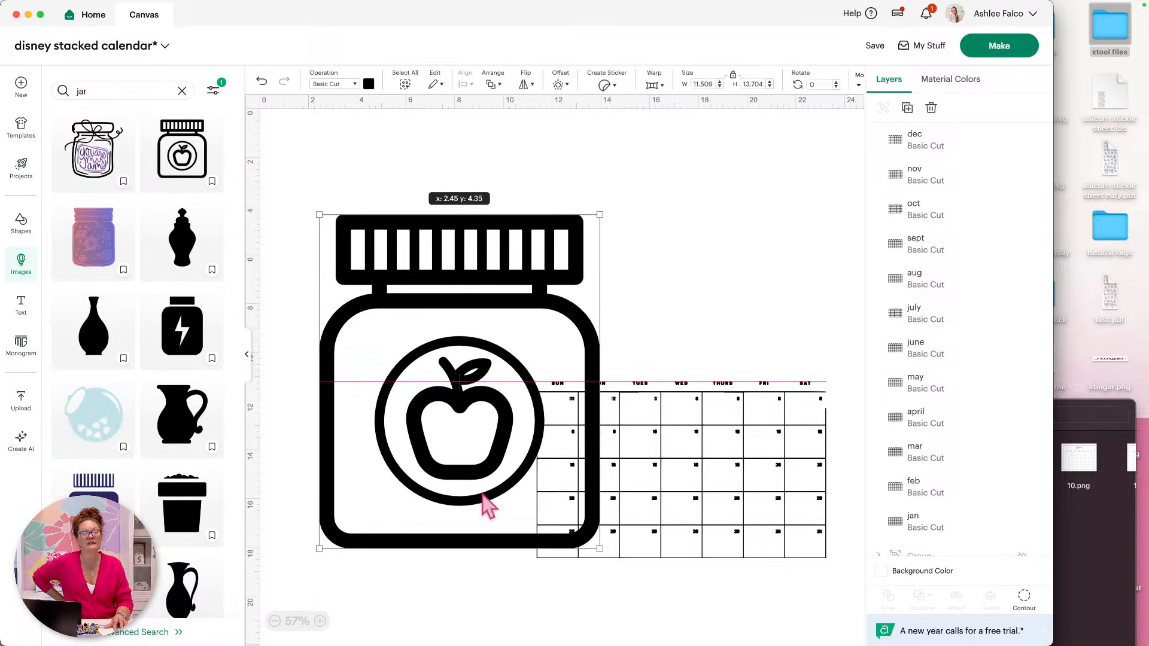
Look through the remaining free jar results and the free basic shapes for other possible calendar bases
scroll(146, 496, "down", 10)
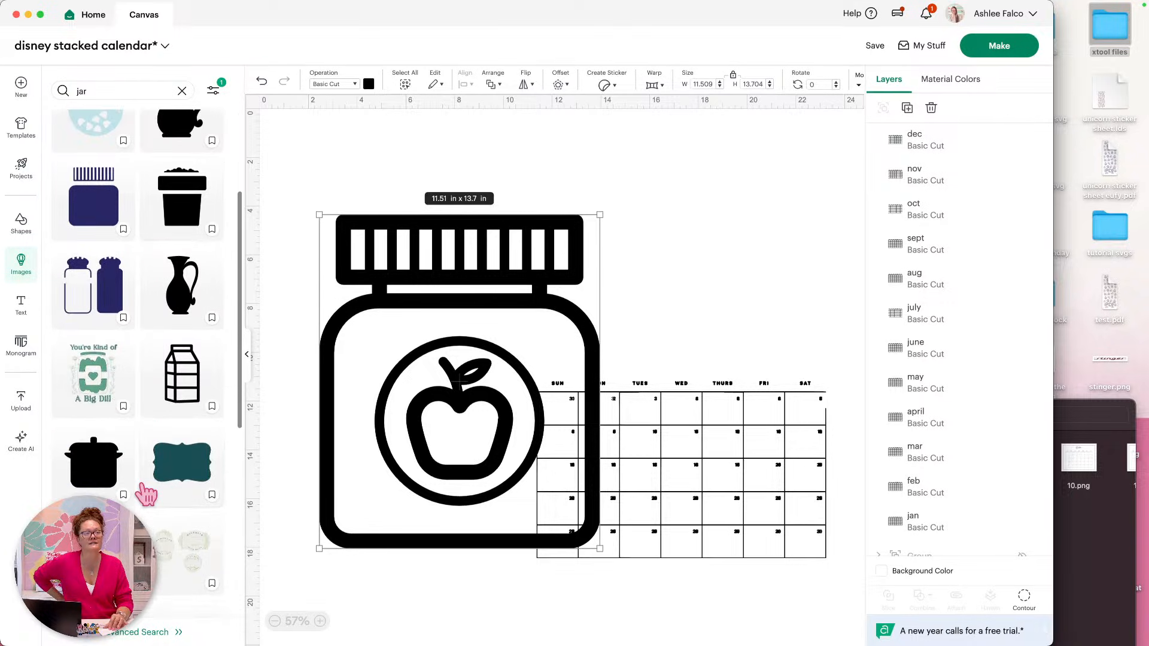
scroll(145, 496, "down", 5)
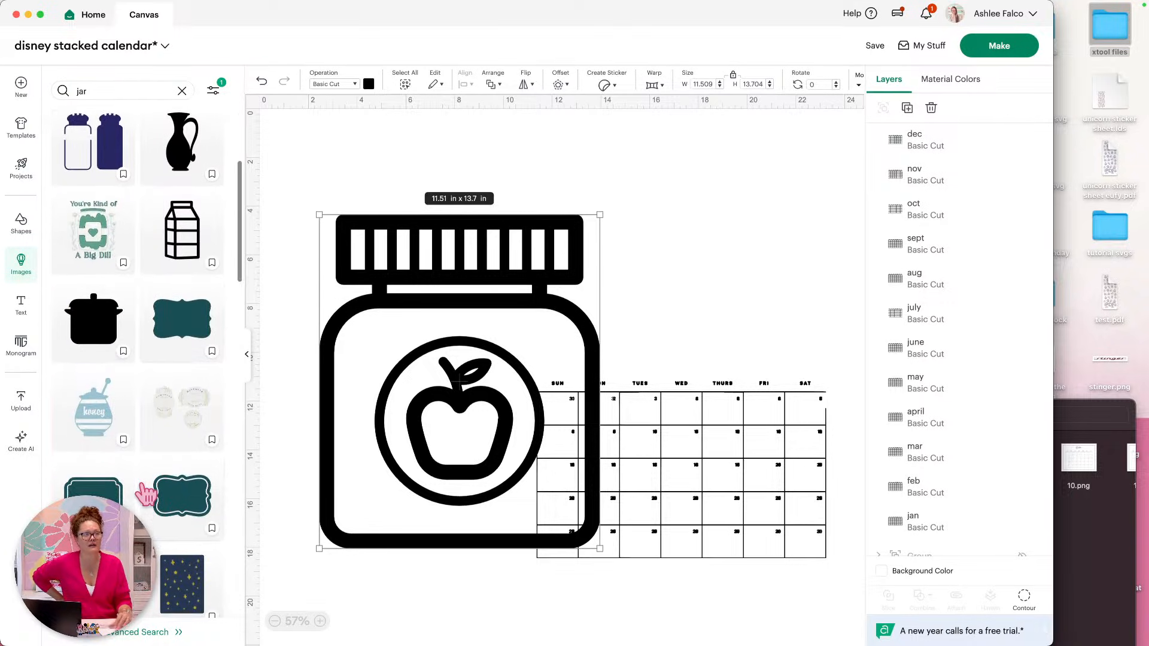
scroll(146, 495, "down", 15)
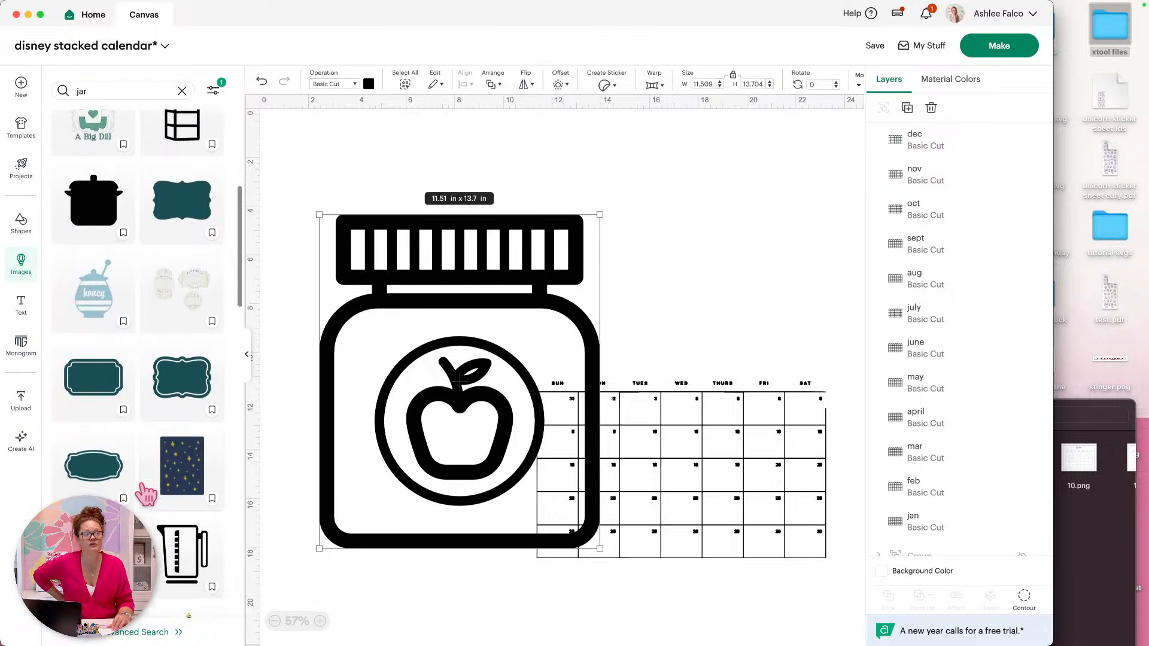
scroll(146, 496, "down", 15)
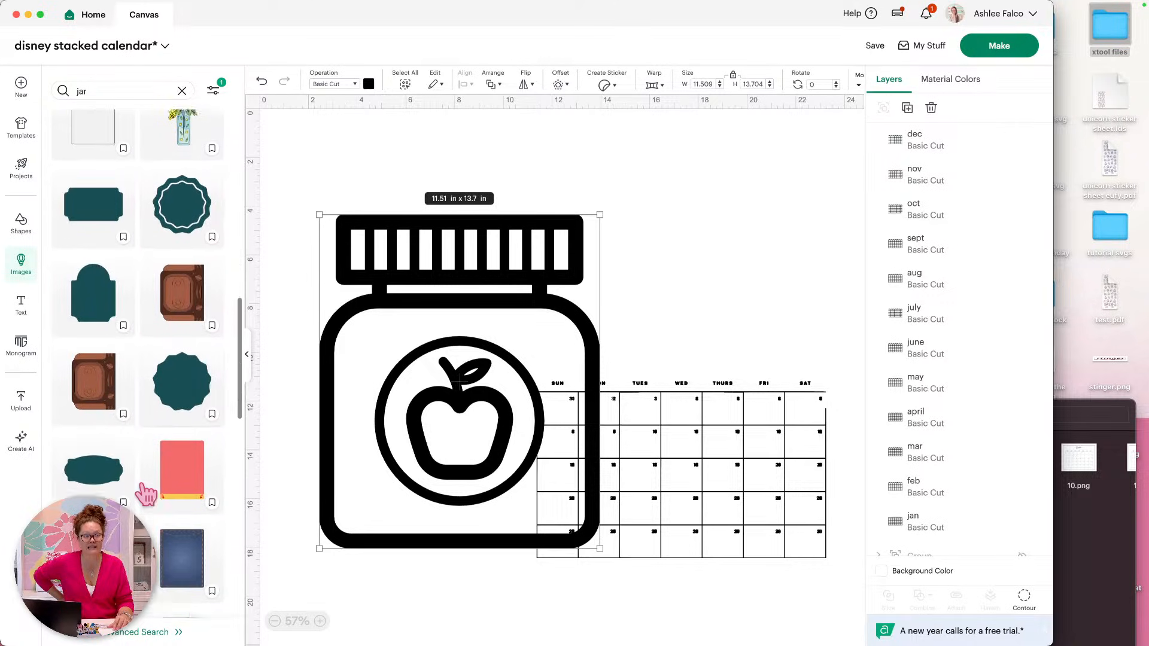
scroll(145, 496, "down", 5)
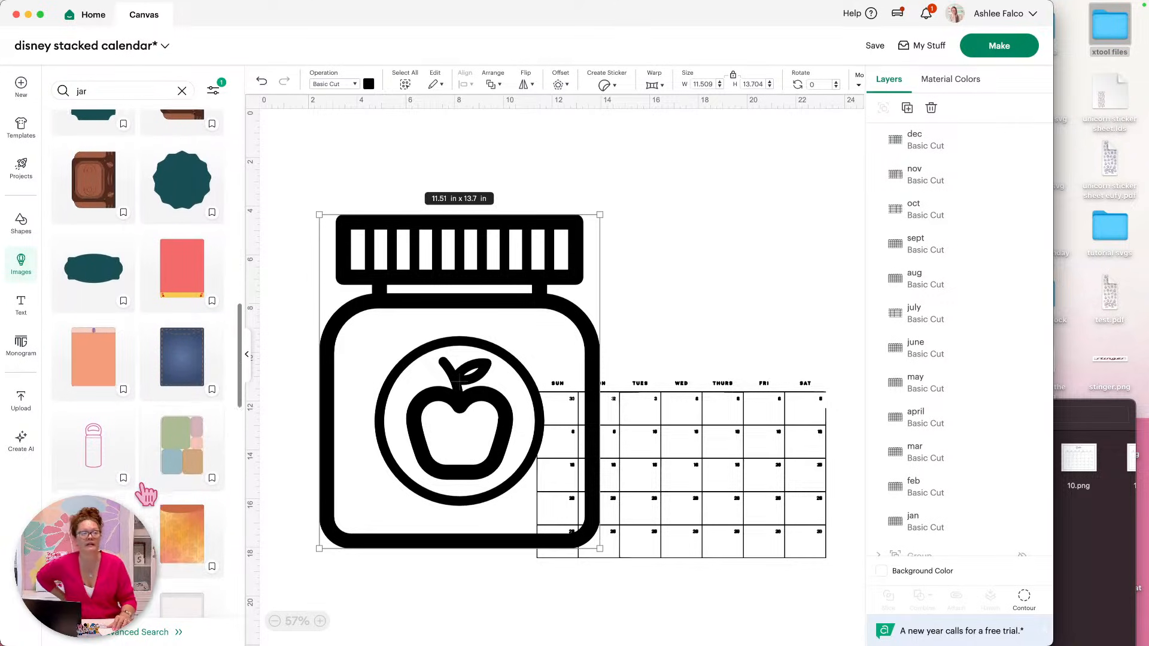
scroll(145, 496, "up", 10)
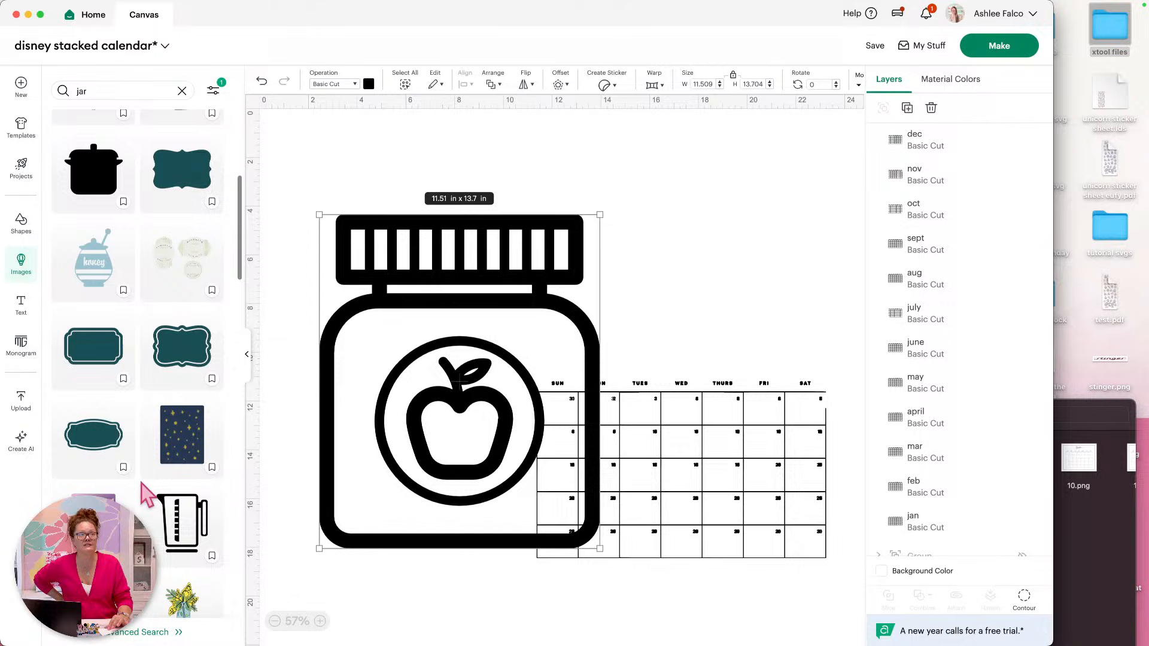
left_click(24, 224)
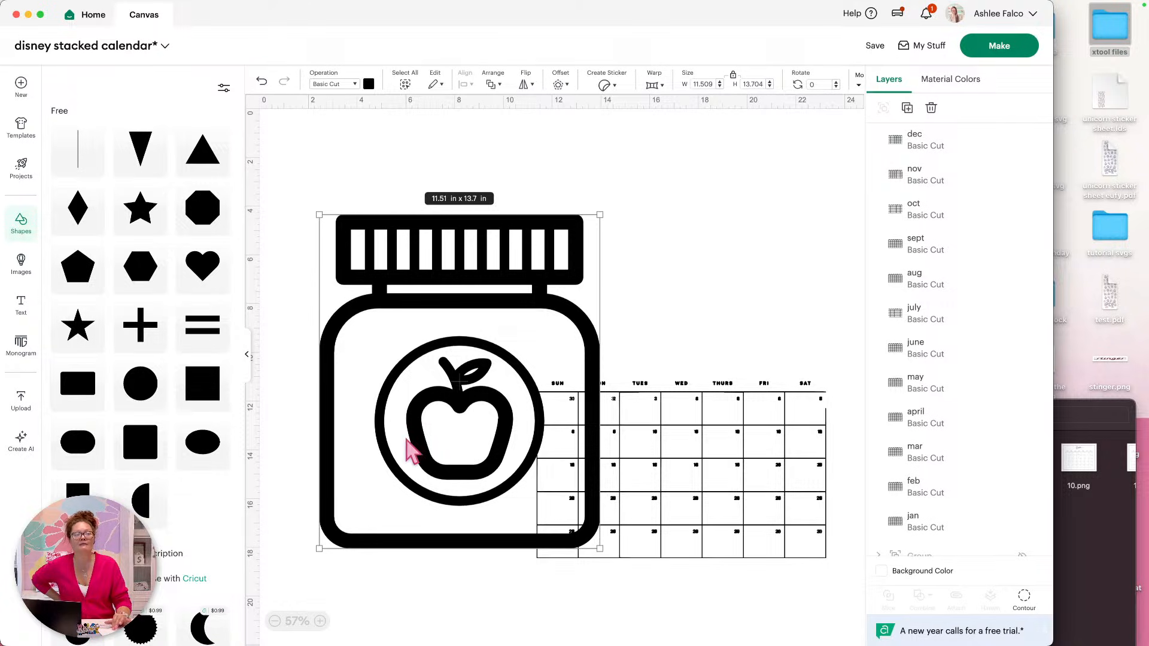
Move the stacked calendar grids clear of the apple-label jar so both sit side by side on the canvas
mouse_move(407, 441)
left_mouse_down()
mouse_move(417, 456)
mouse_move(401, 463)
left_mouse_up()
left_click_drag(800, 599, 674, 307)
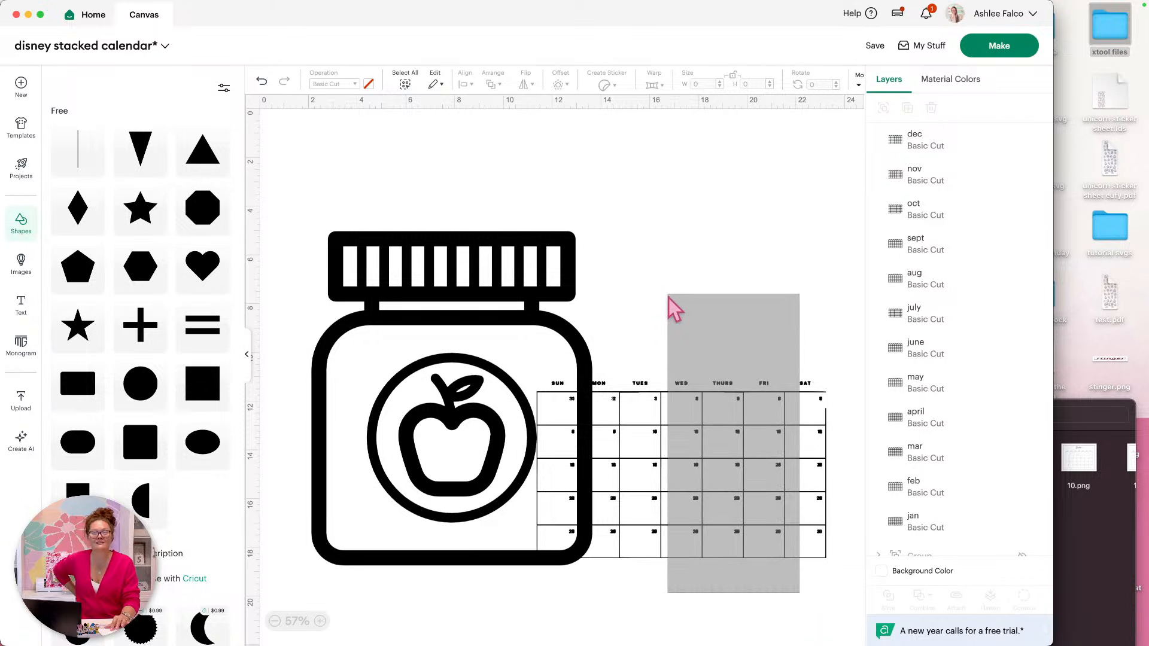
left_click_drag(649, 461, 716, 451)
left_click(355, 356)
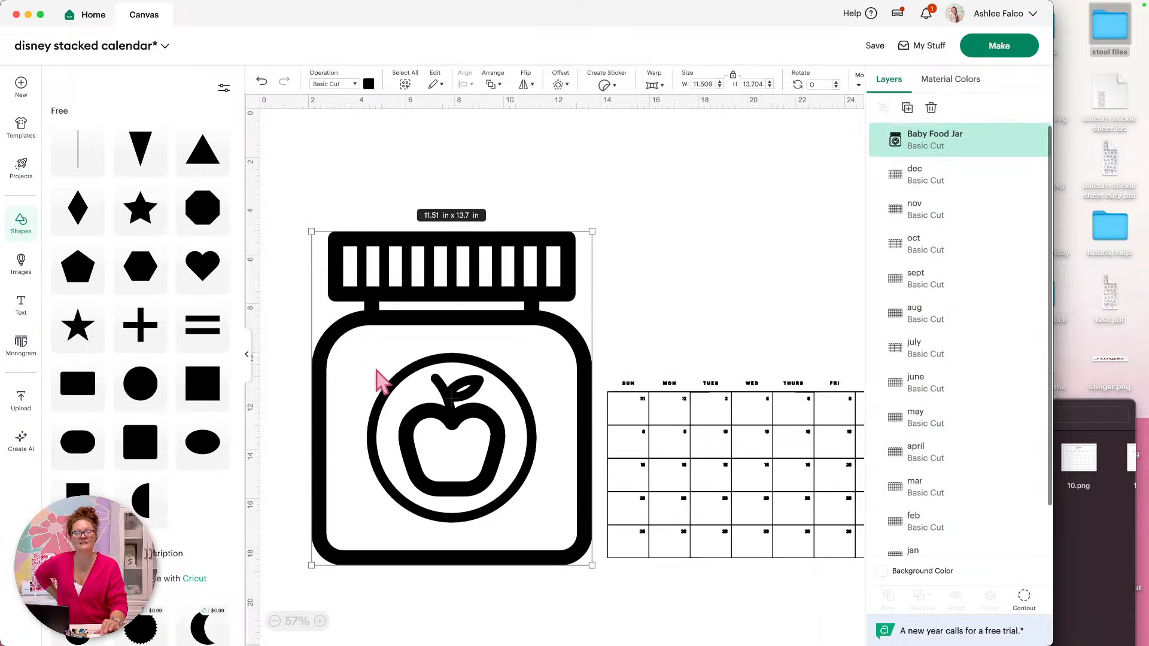
left_click_drag(381, 371, 388, 371)
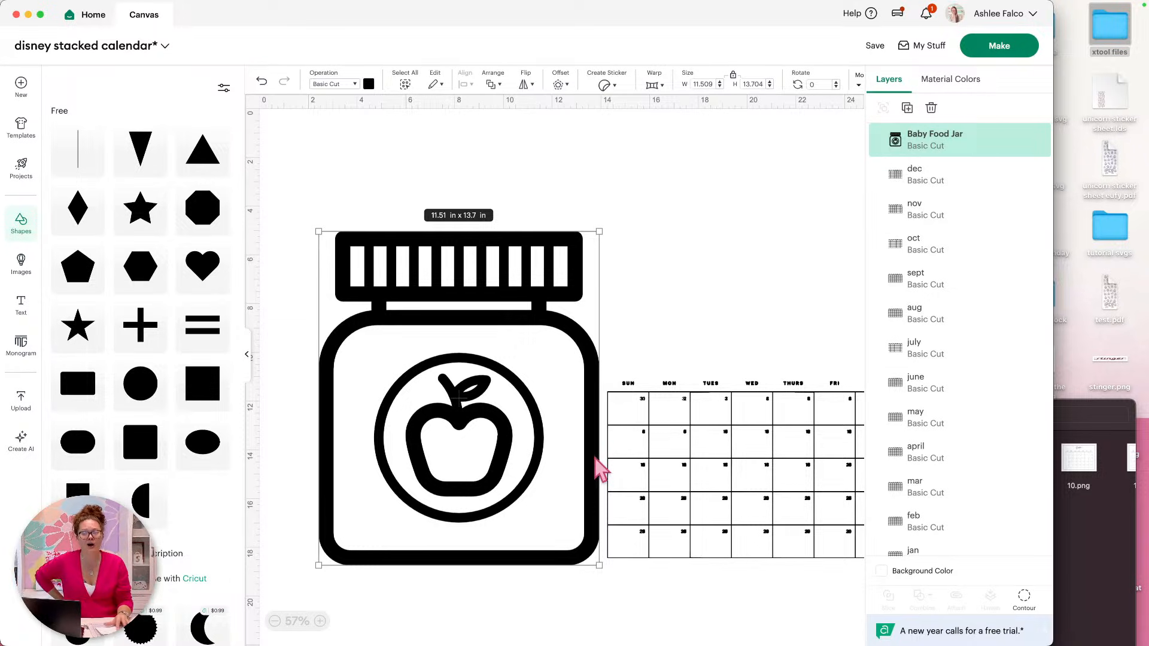
Hide all inner contours of the Baby Food Jar image with Contour, leaving a solid silhouette
left_click(1023, 599)
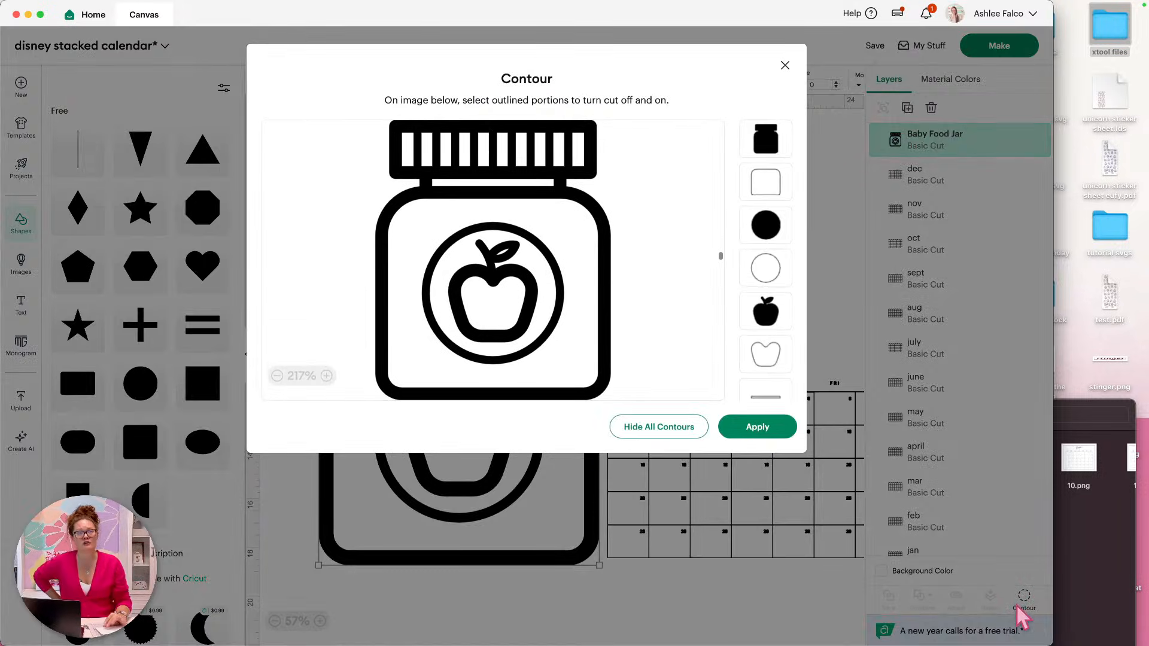
left_click(630, 431)
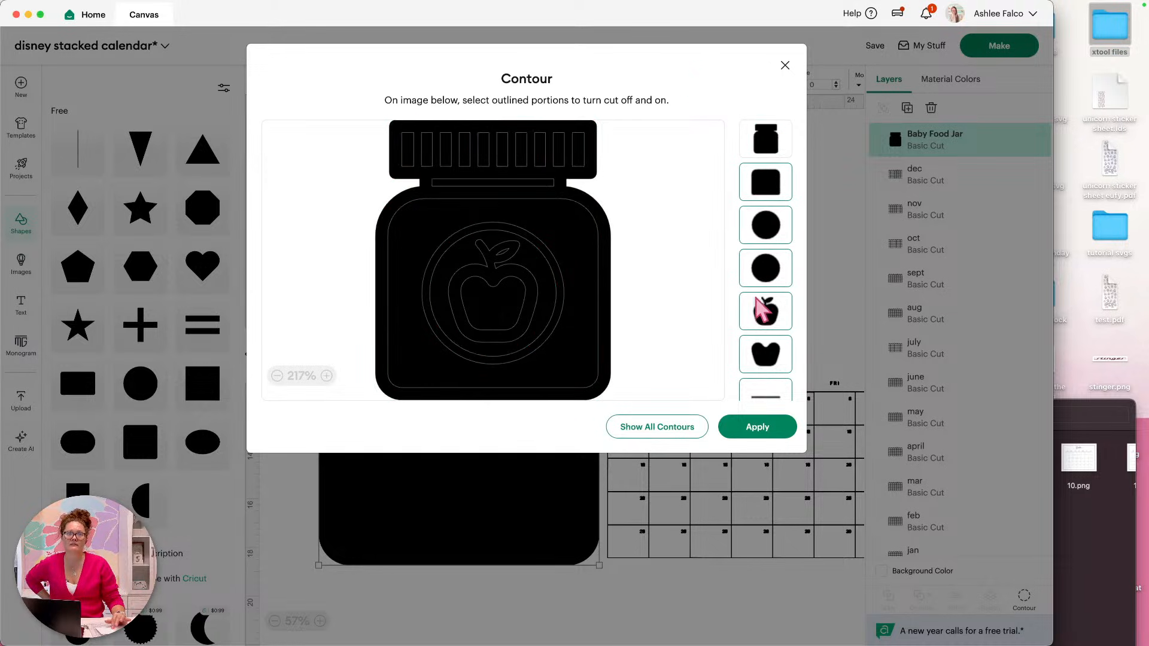
scroll(760, 366, "down", 2)
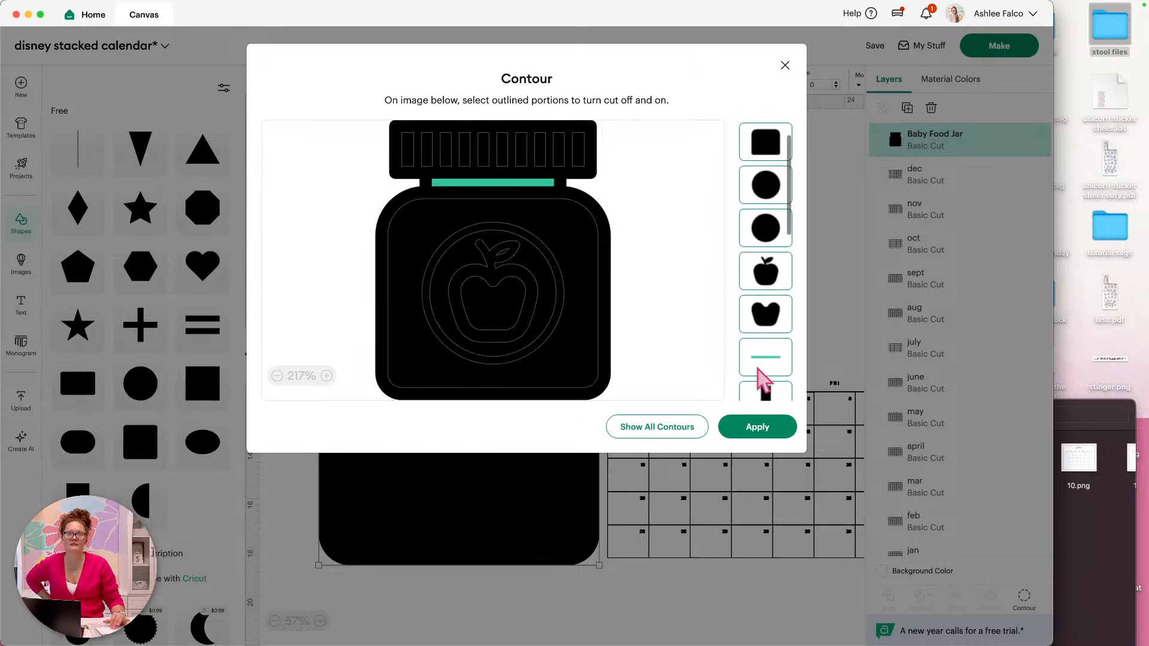
scroll(761, 377, "up", 2)
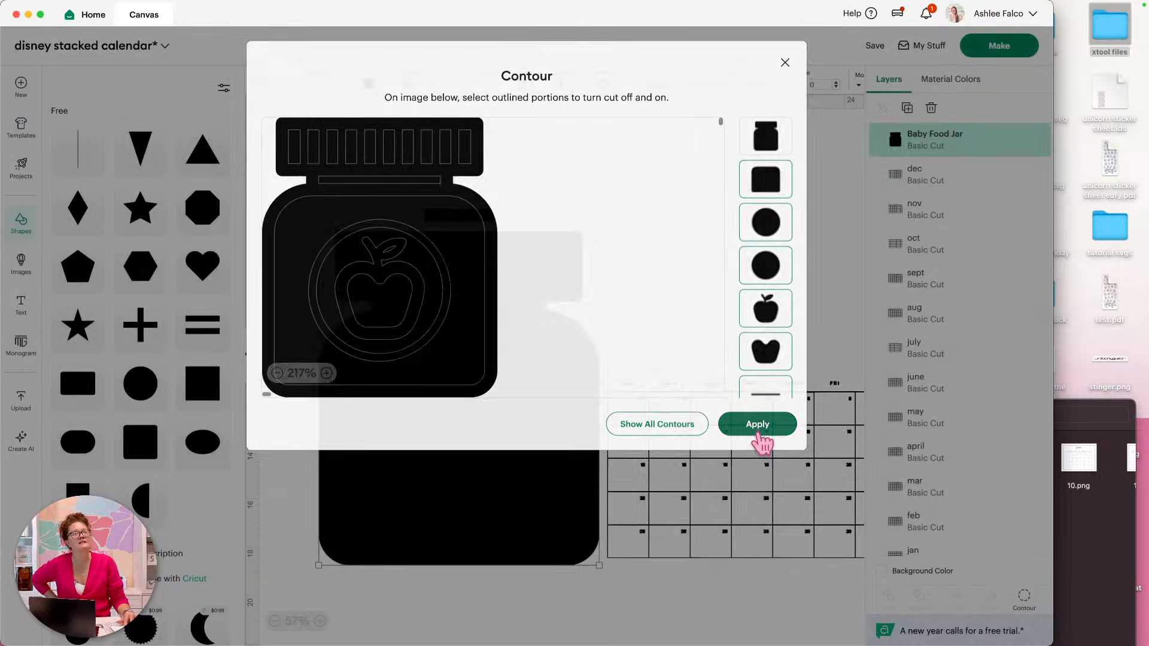
left_click(758, 429)
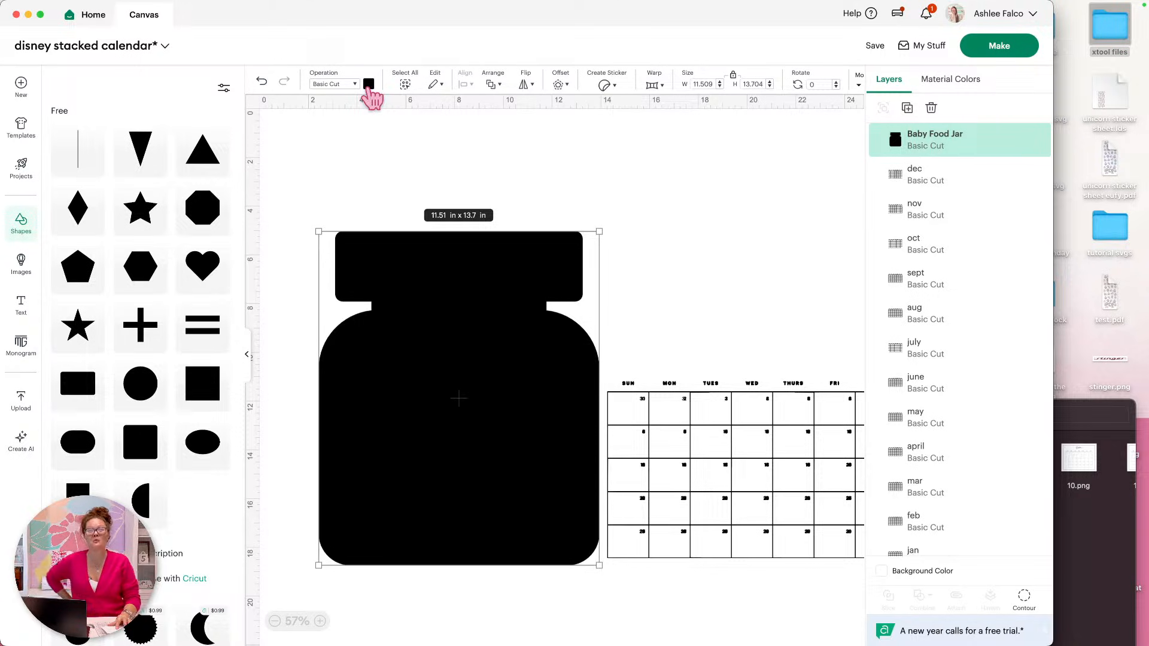
Change the solid jar silhouette's material color to white
left_click(369, 84)
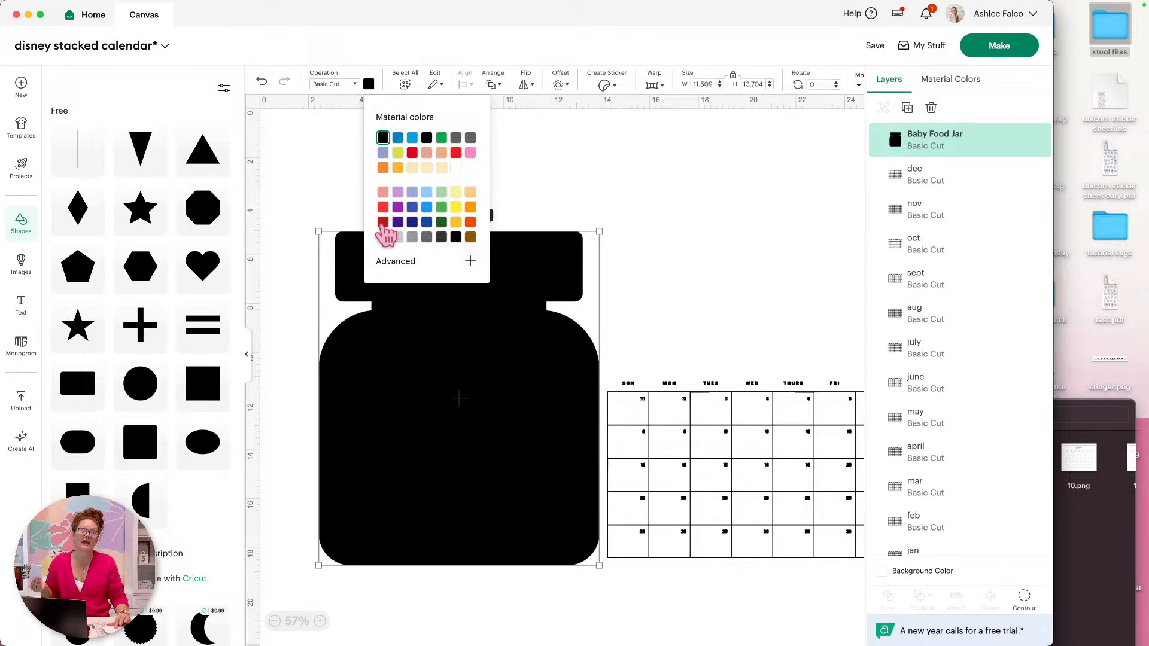
left_click(456, 168)
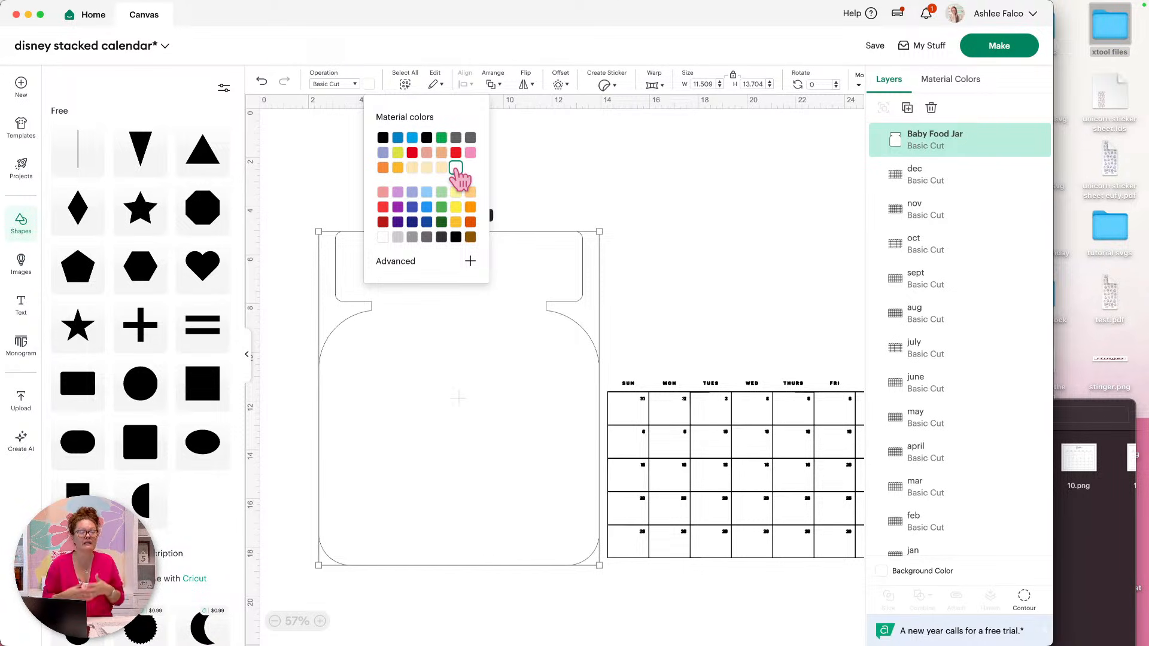
left_click(563, 186)
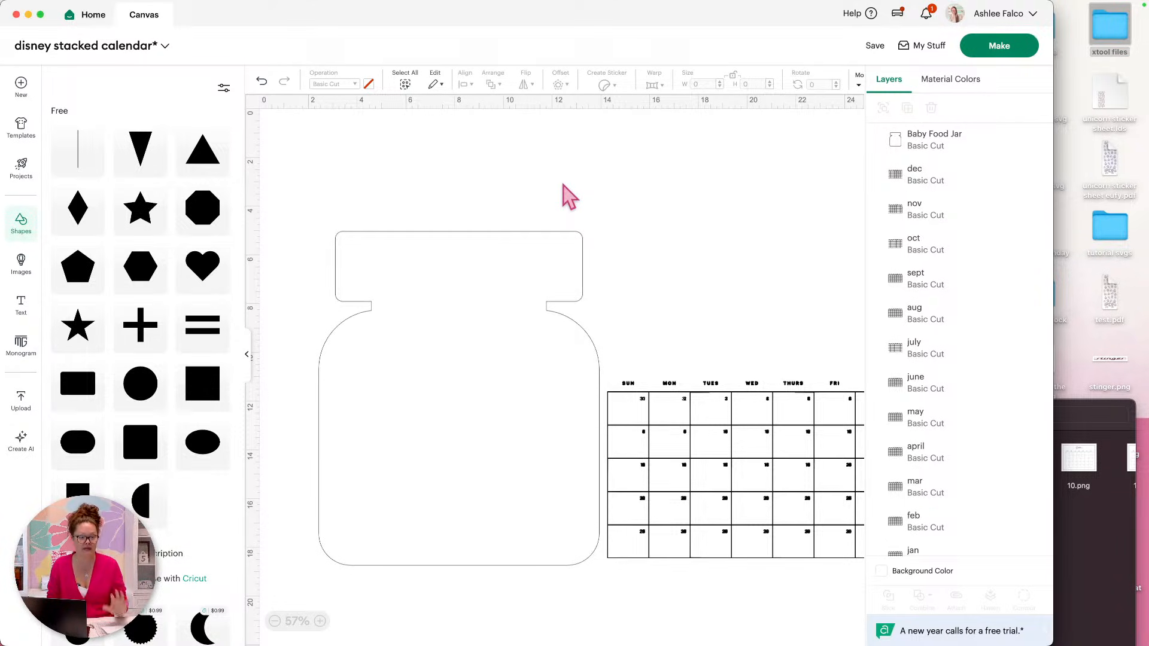
Move the white jar silhouette toward the upper left of the canvas and duplicate it to make twelve jars in total
left_click(529, 294)
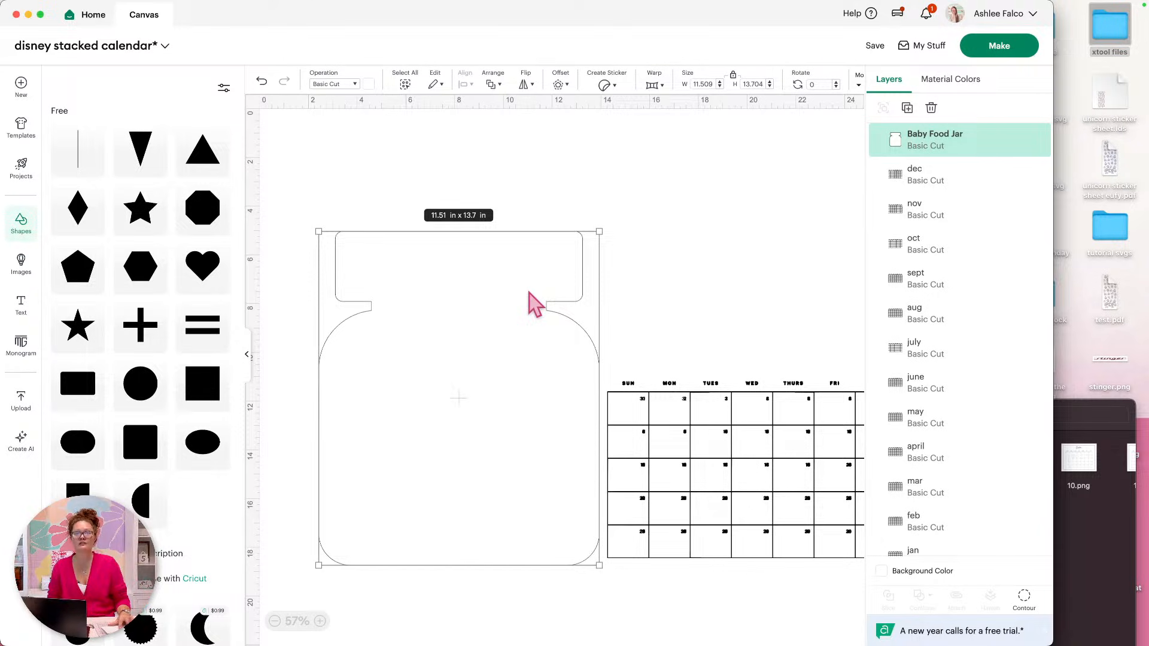
right_click(522, 332)
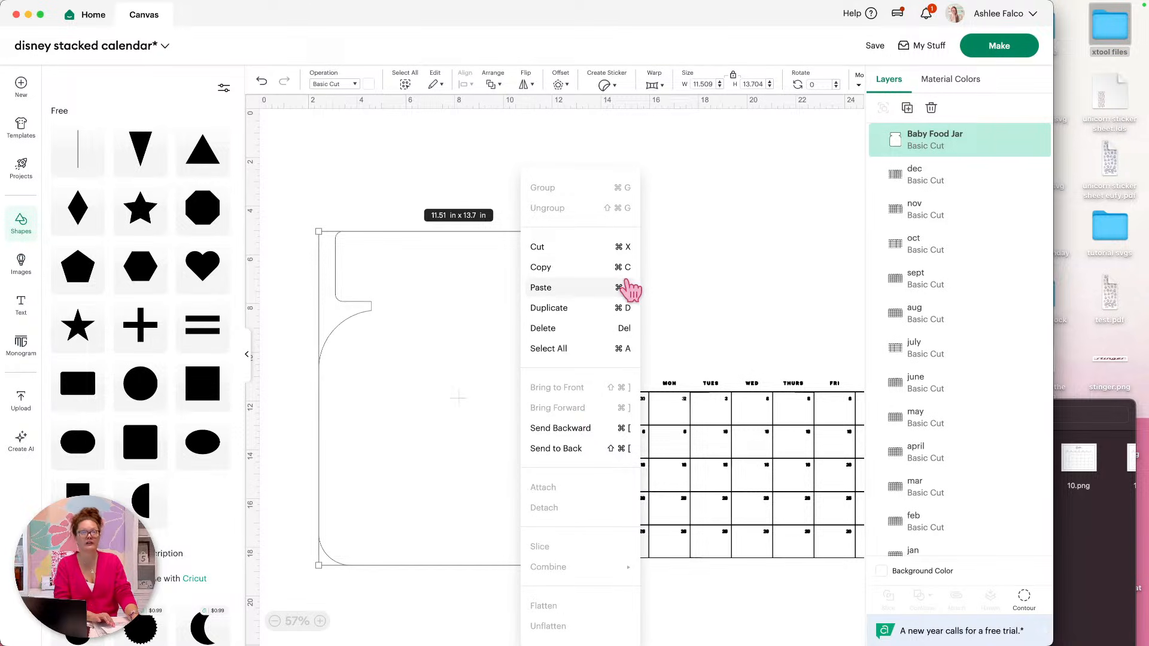
left_click(372, 167)
left_click_drag(399, 253, 374, 216)
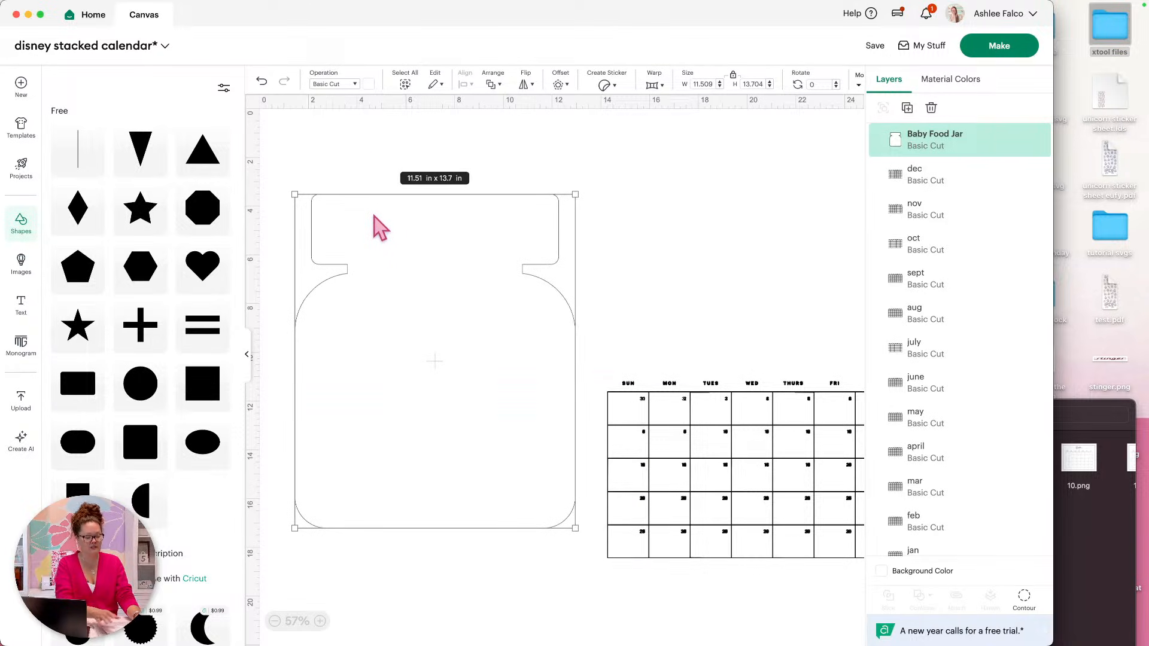
key("super+d")
key("super+d")
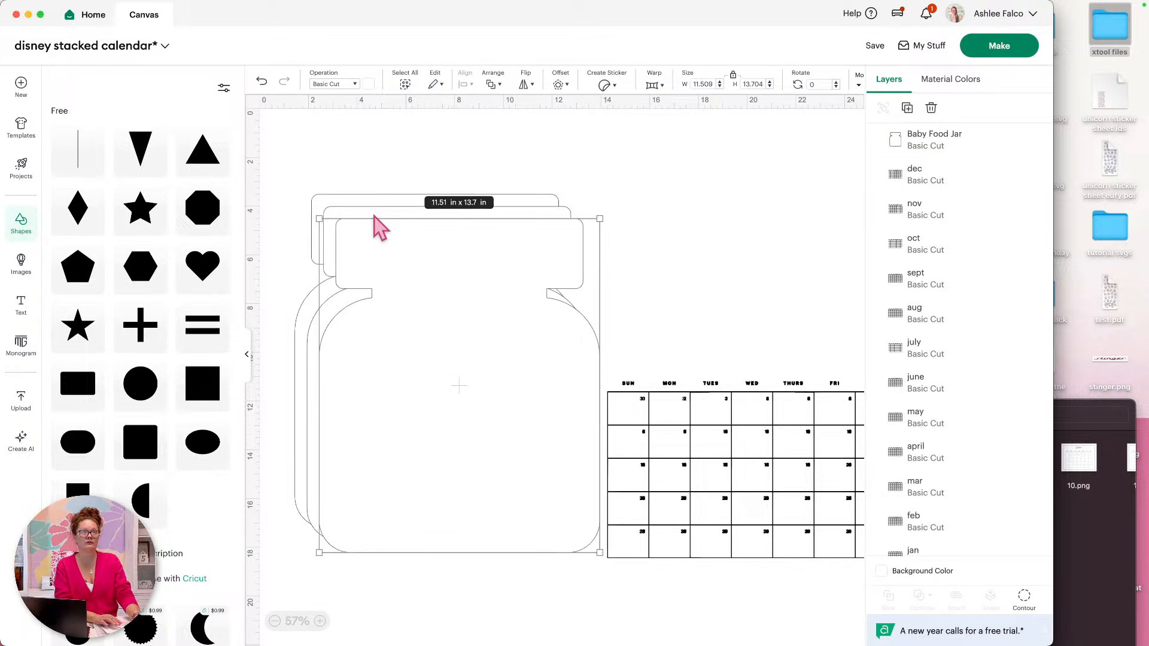
key("super+d")
key("super+d")
key("super+d")
key("super+d")
key("super+d")
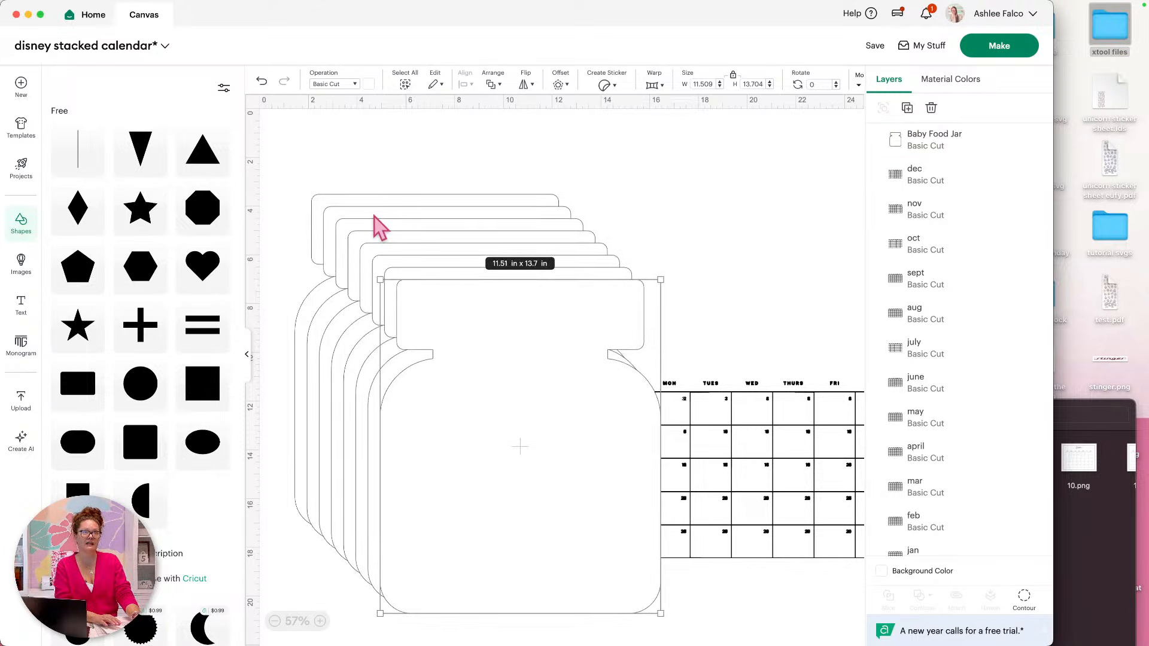
key("super+d")
key("super+d")
key("super+d")
key("super+d")
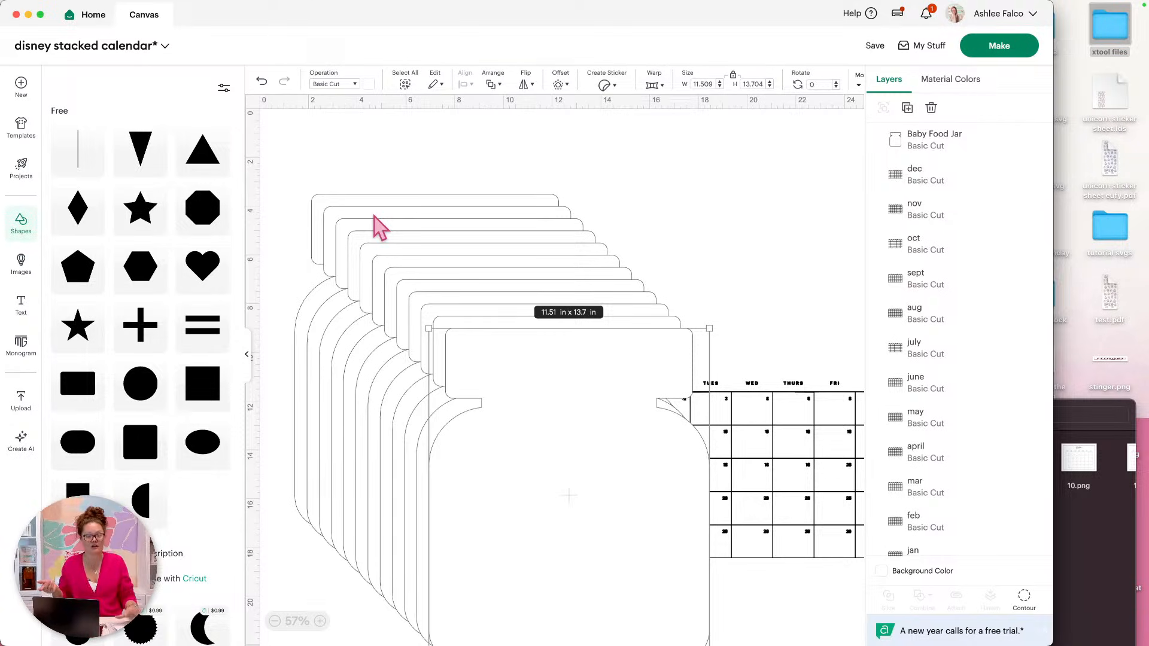
Select all twelve jars and align them with Center so they stack exactly on top of each other
left_click(279, 161)
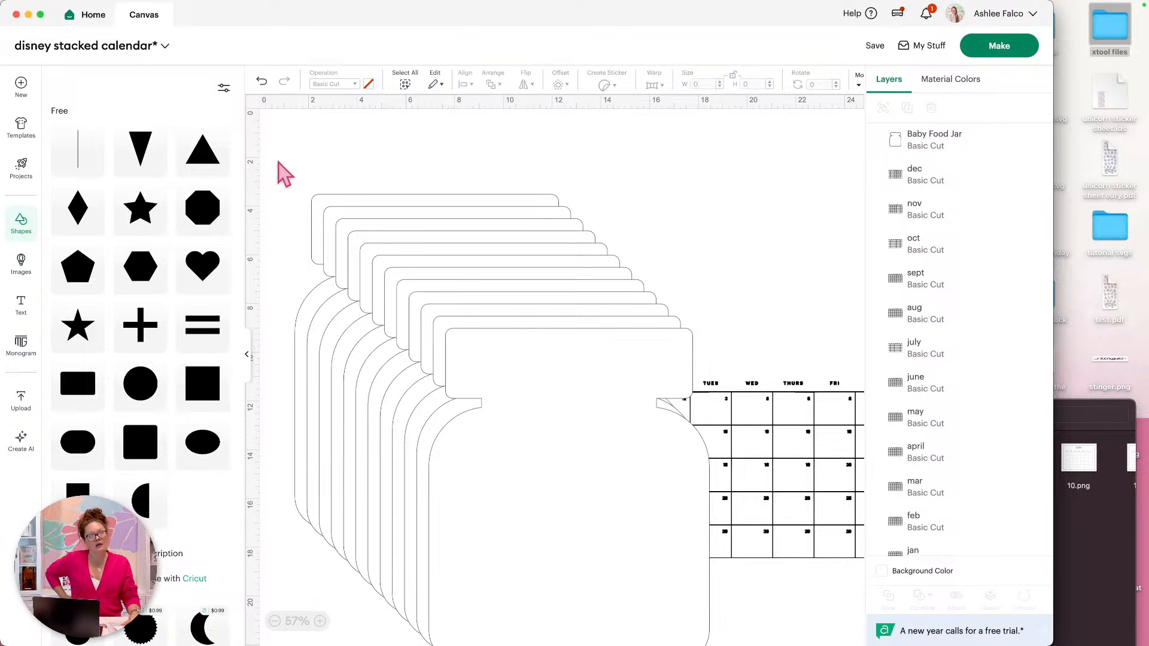
left_click_drag(278, 160, 465, 319)
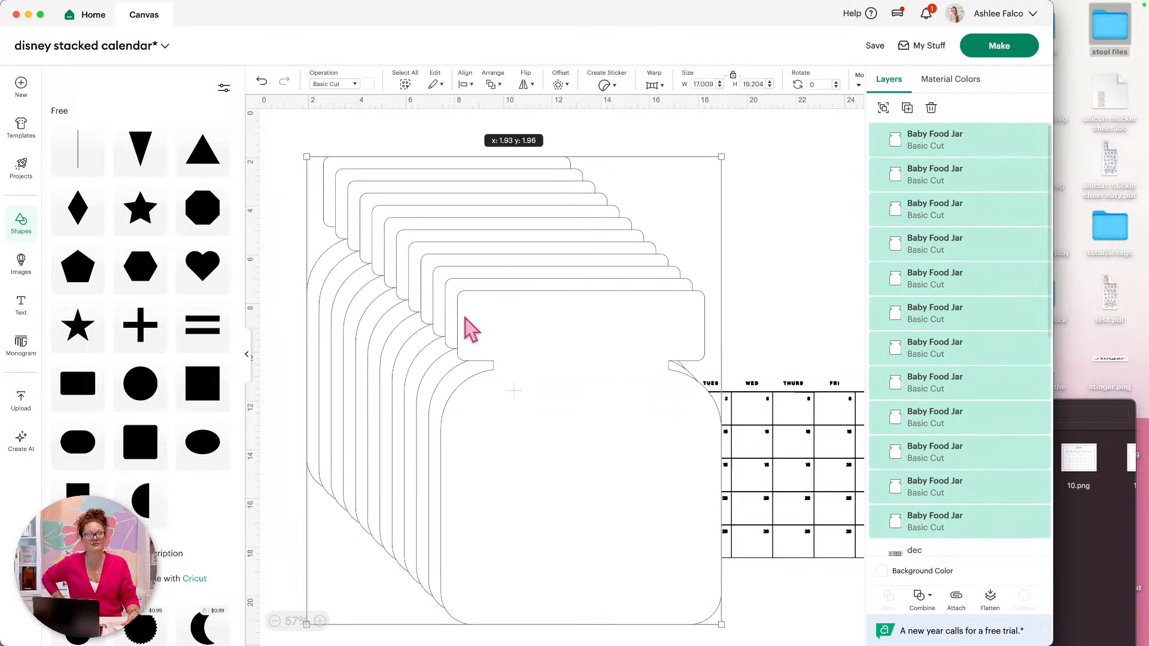
left_click(465, 84)
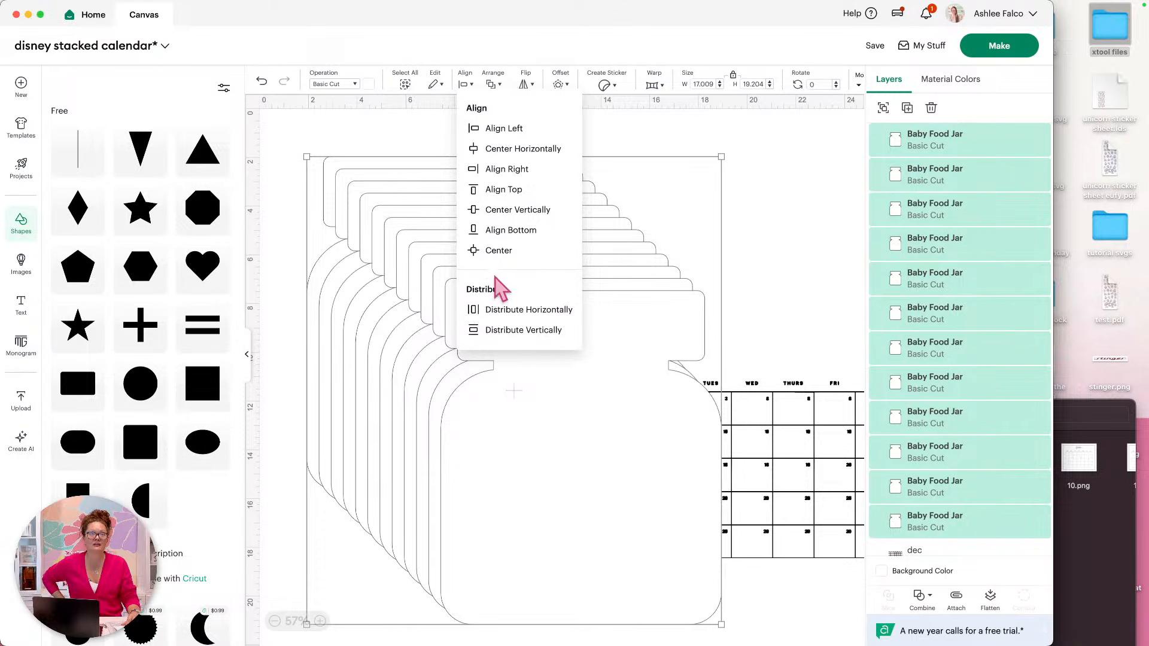
left_click(499, 252)
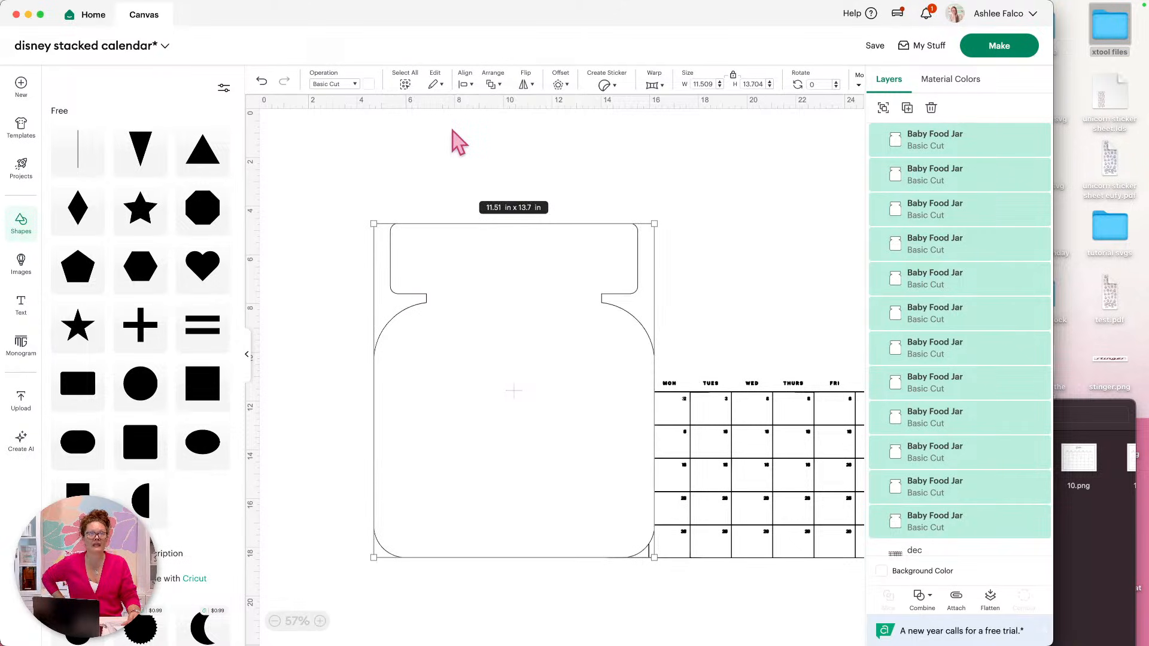
Send the jar stack to the back behind the calendar grids and reposition it so it partly overlaps their left side
left_click(497, 85)
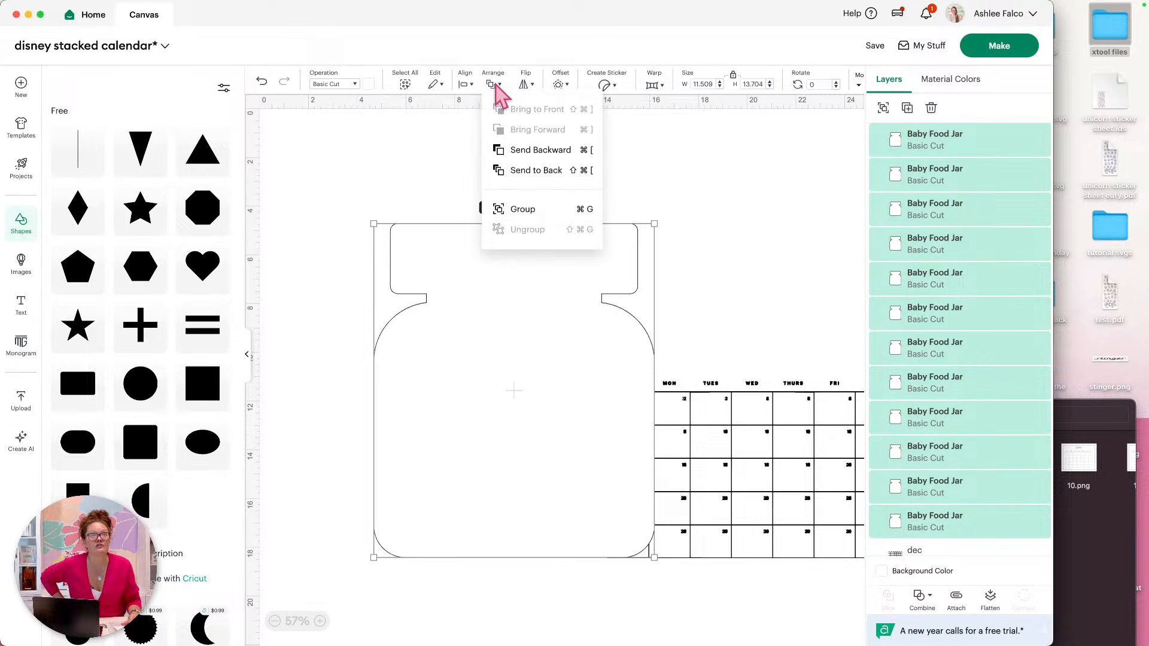
left_click(516, 171)
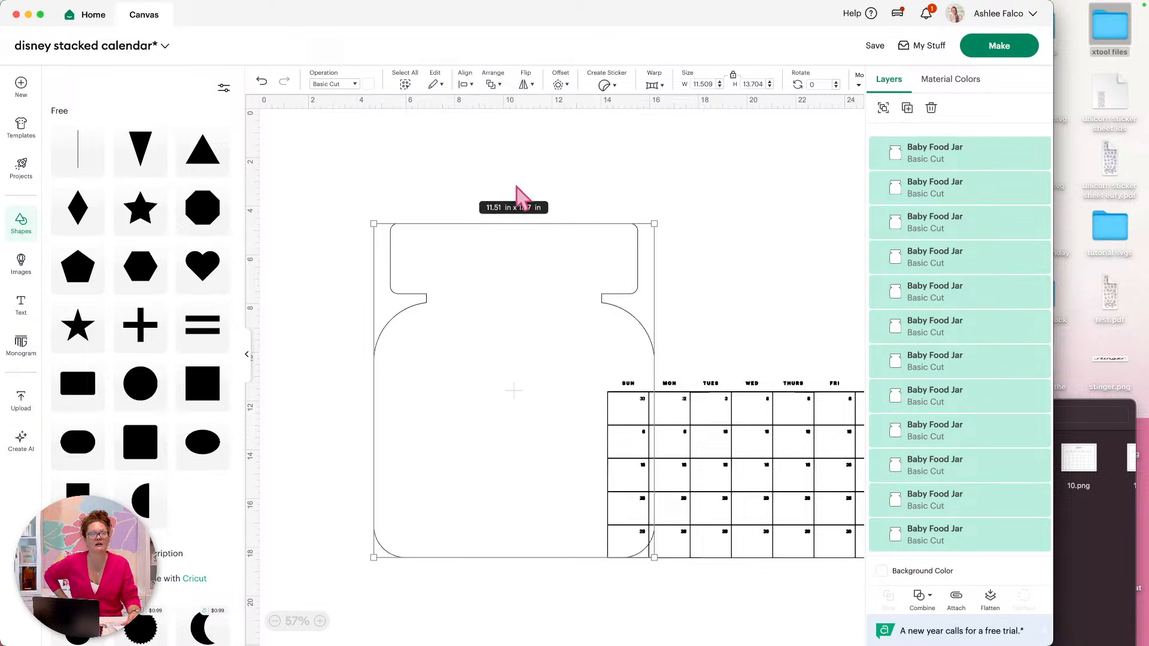
left_click_drag(466, 284, 500, 253)
scroll(499, 253, "right", 2)
scroll(500, 253, "right", 4)
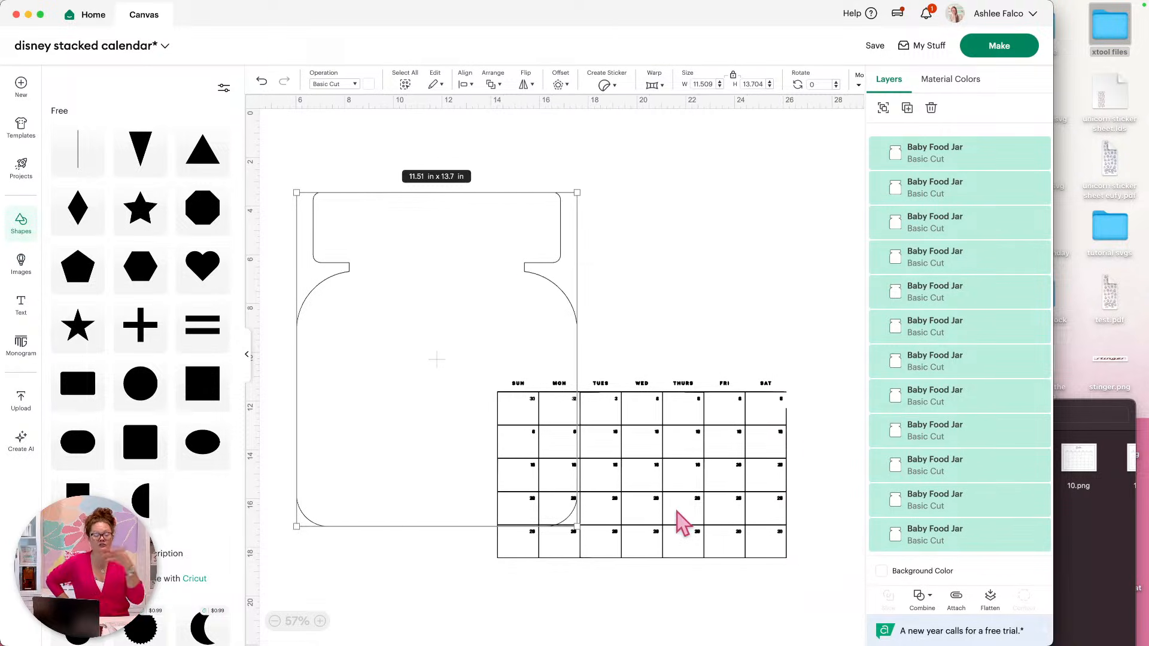
left_click_drag(351, 322, 542, 354)
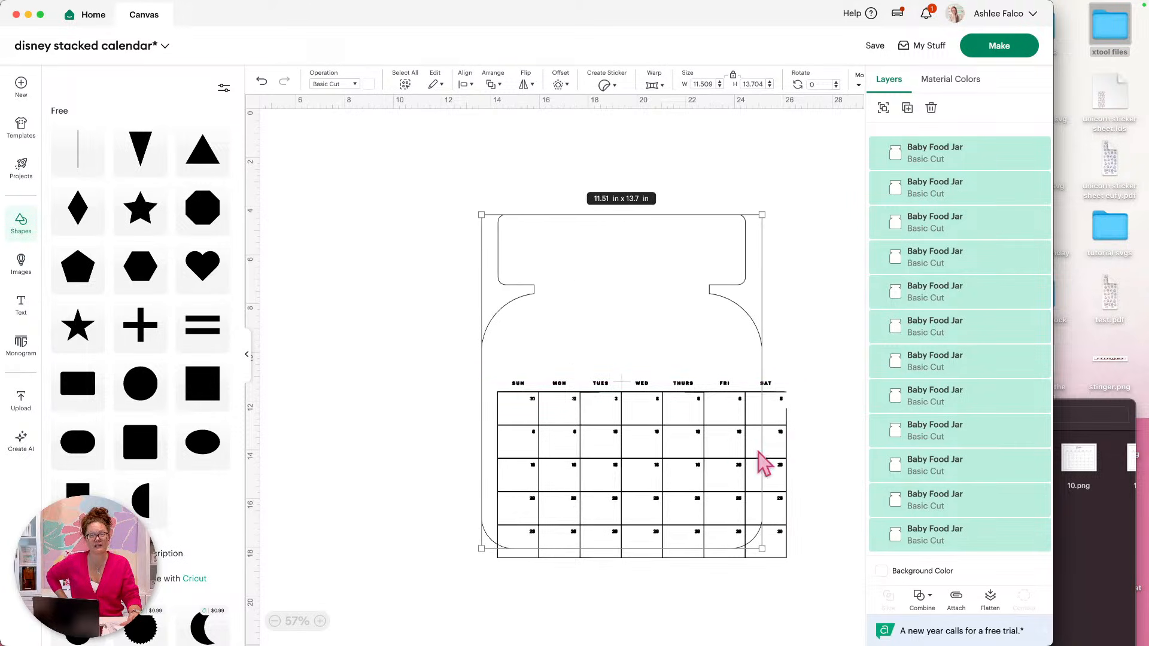
left_click_drag(593, 321, 414, 320)
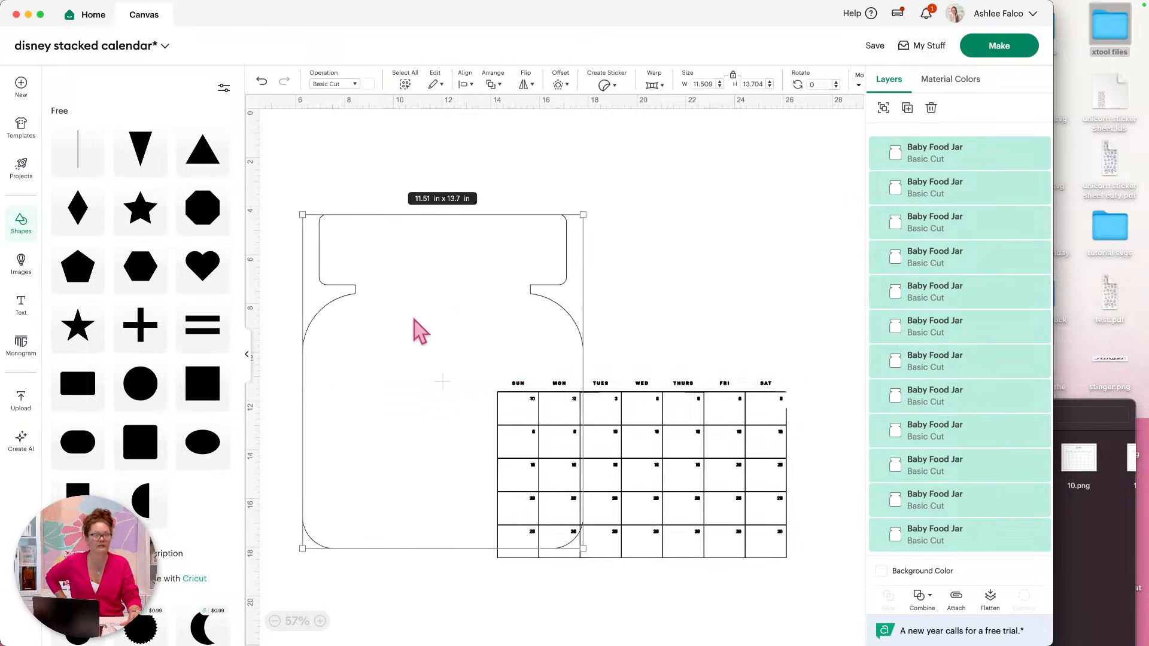
Move the twelve stacked calendar grids onto the jar's body and scale them to about 10.82 by 6.6 in to fit inside it
left_click_drag(812, 581, 648, 332)
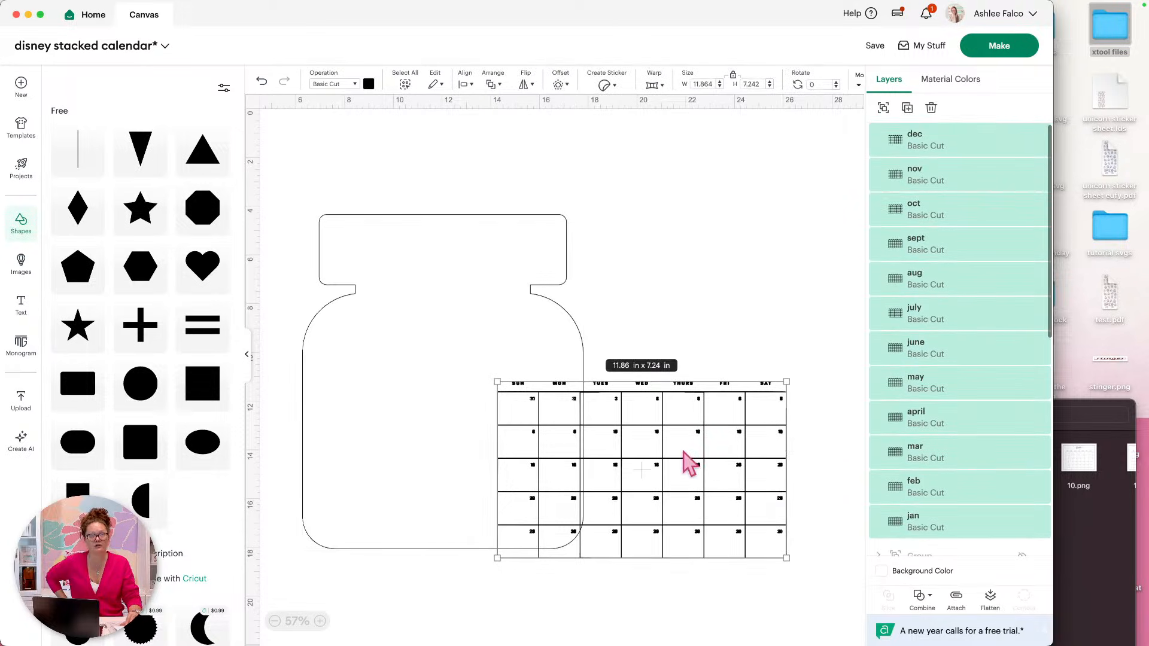
left_click_drag(688, 462, 495, 426)
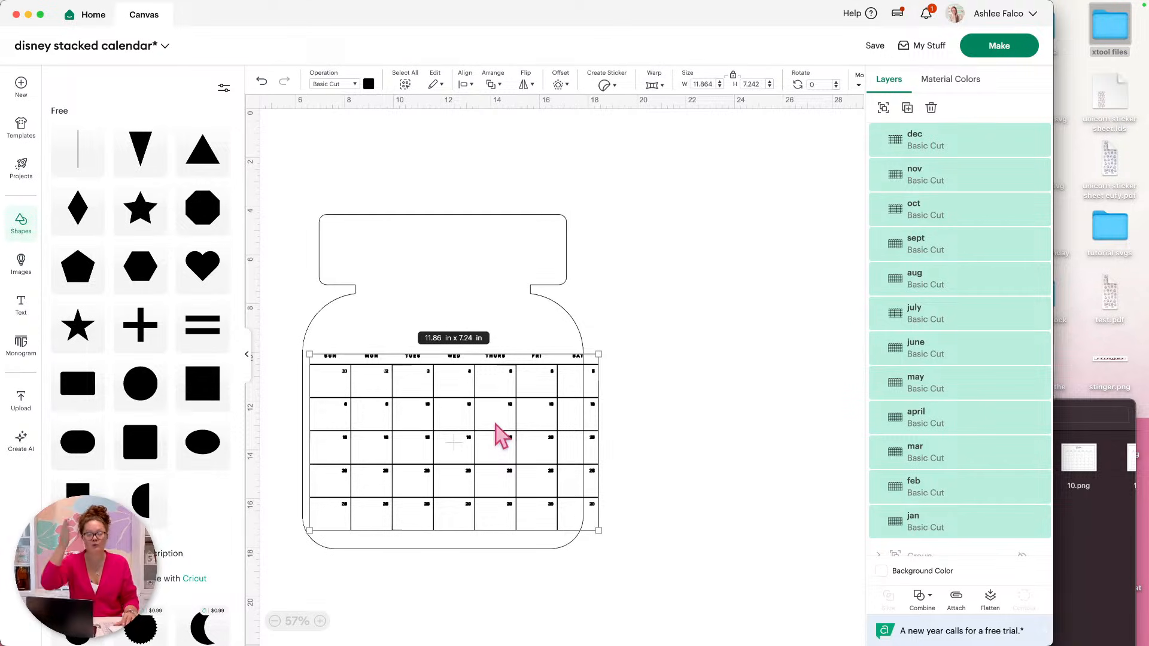
left_click_drag(592, 524, 540, 505)
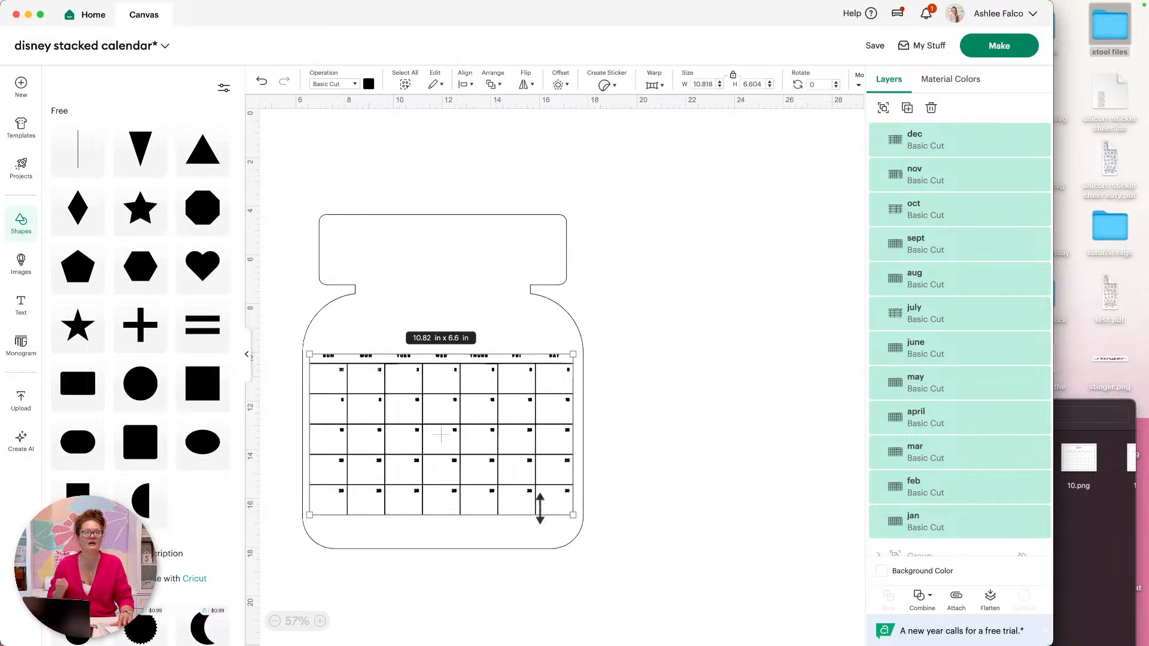
left_click_drag(456, 493, 462, 505)
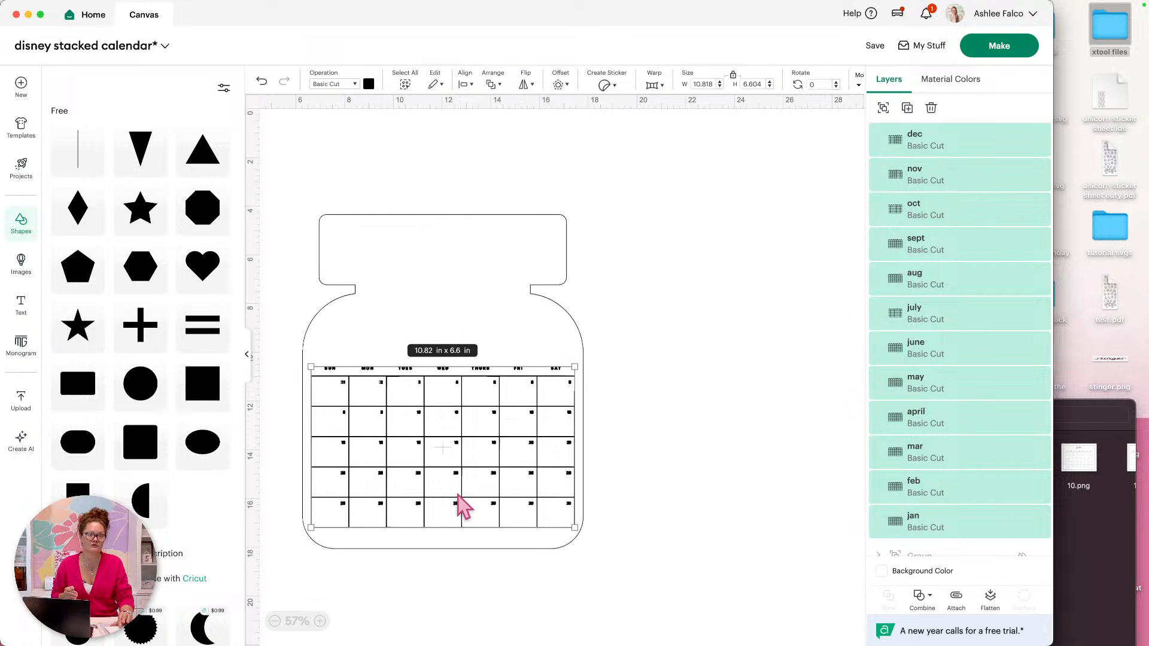
left_click(706, 514)
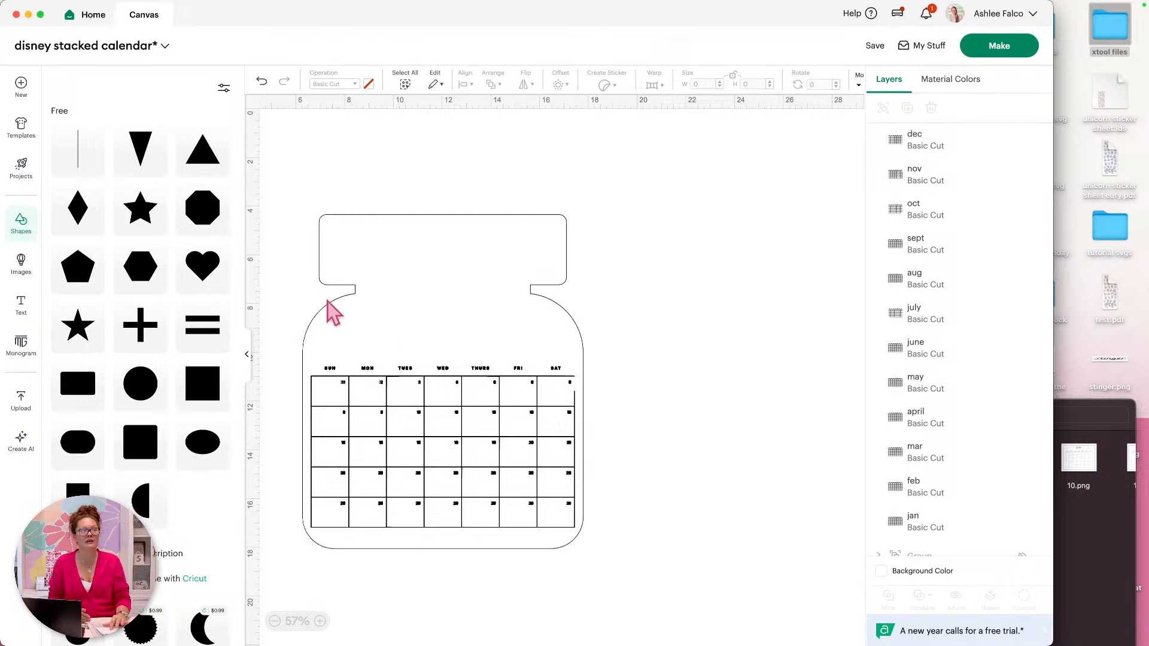
Add a text object reading "Jan" and place it on the lid of the jar
left_click(12, 294)
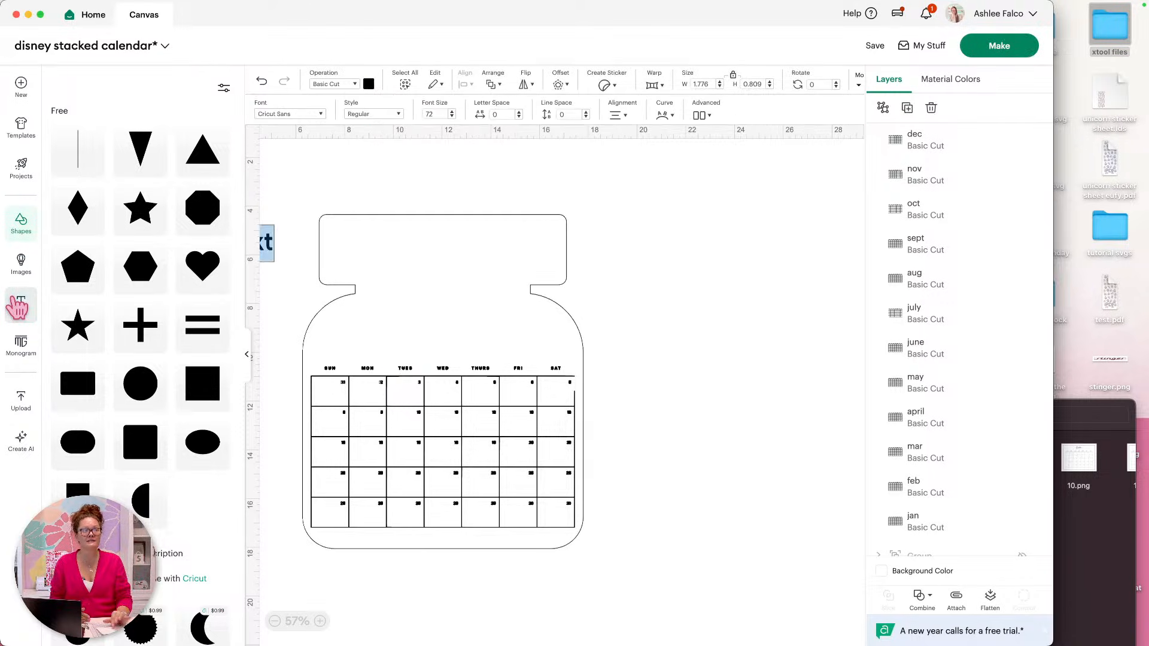
left_click(246, 354)
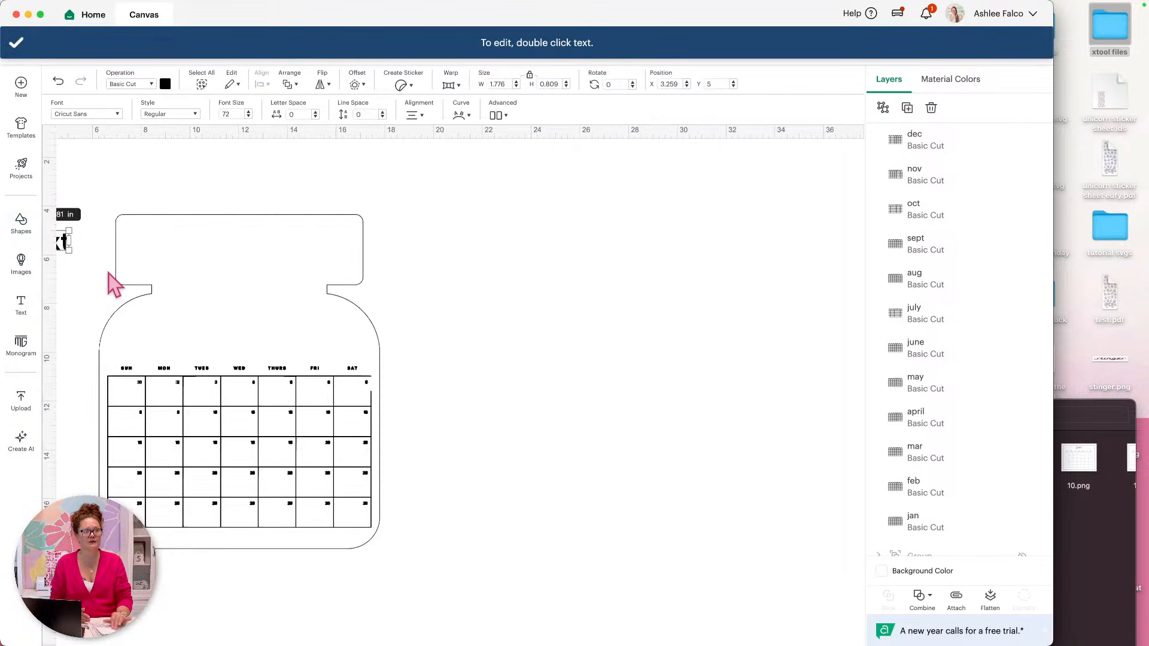
scroll(109, 275, "left", 5)
left_click_drag(150, 245, 268, 235)
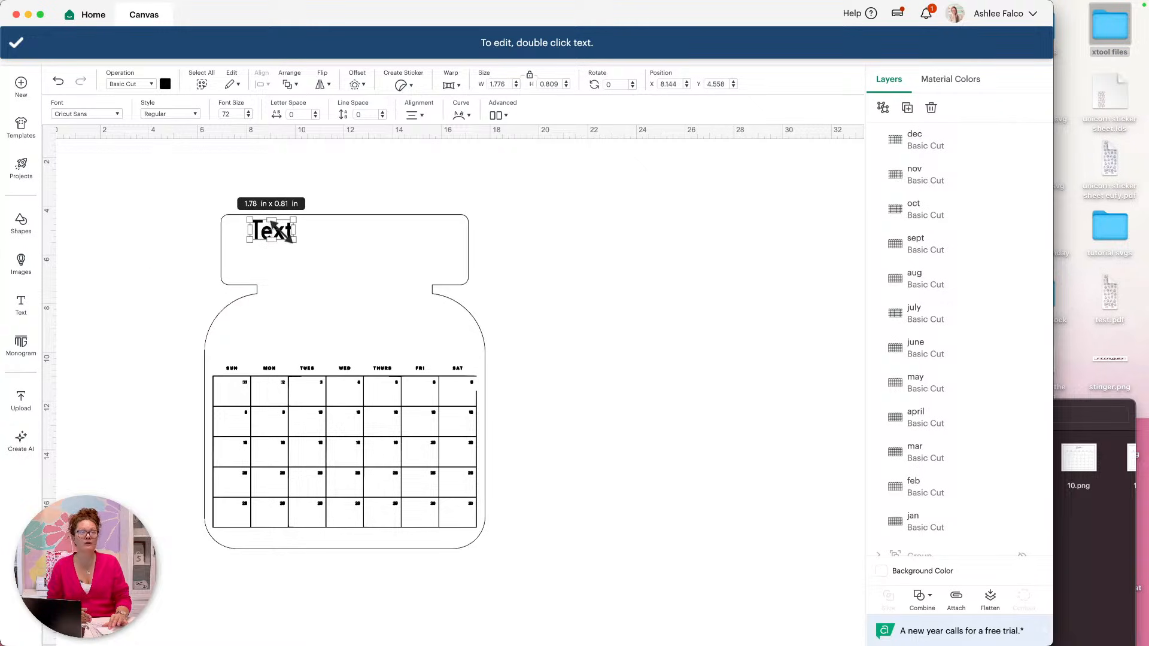
double_click(281, 235)
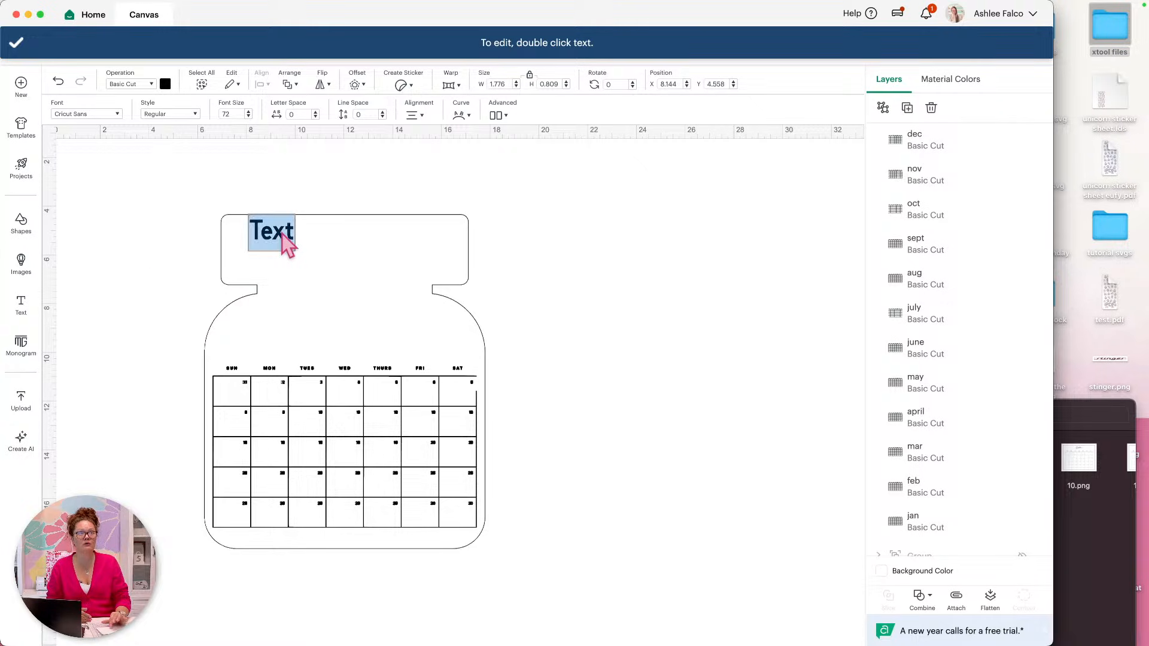
type("Jan")
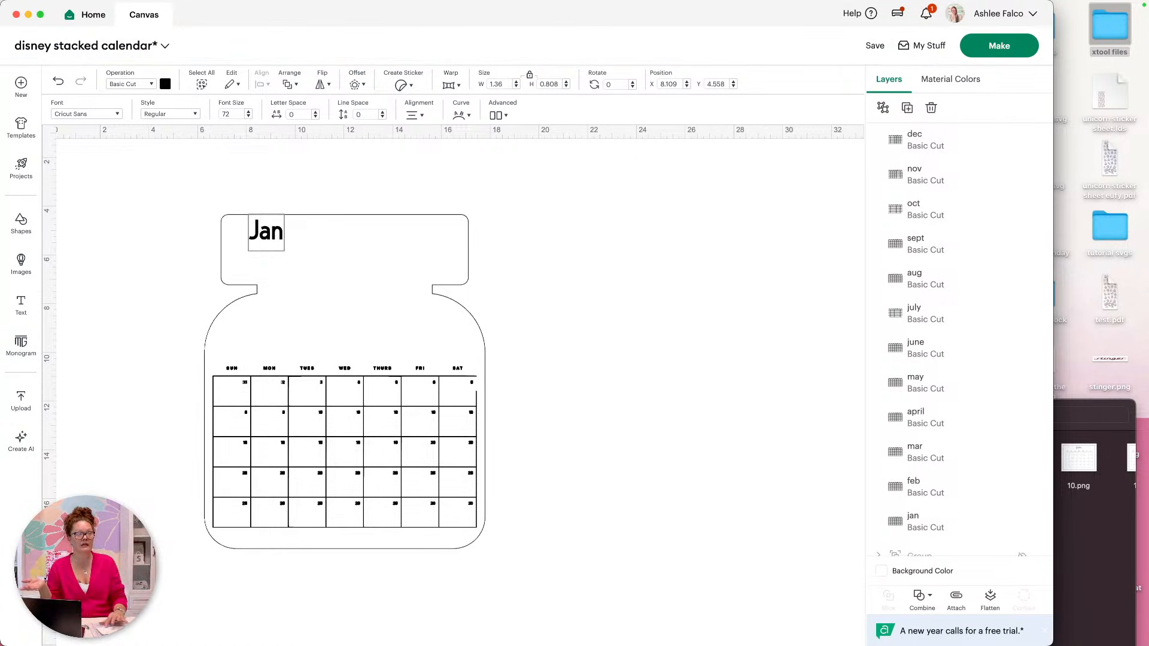
Filter the Cricut font list for the Jan text to free fonts and browse the results
left_click(97, 116)
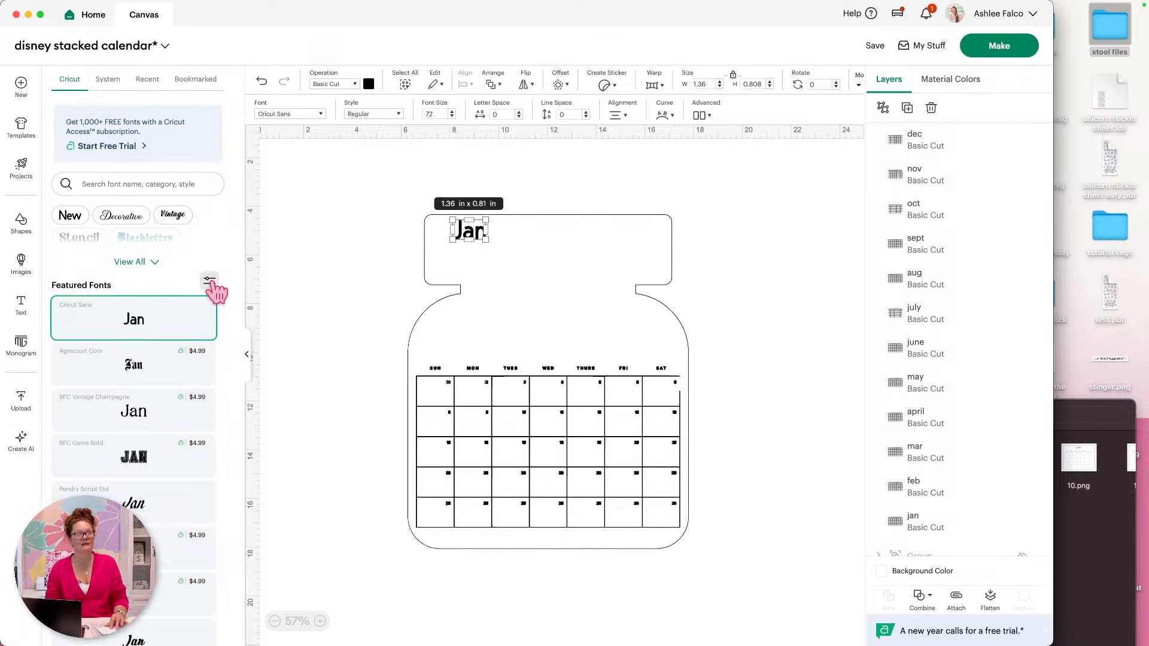
left_click(209, 280)
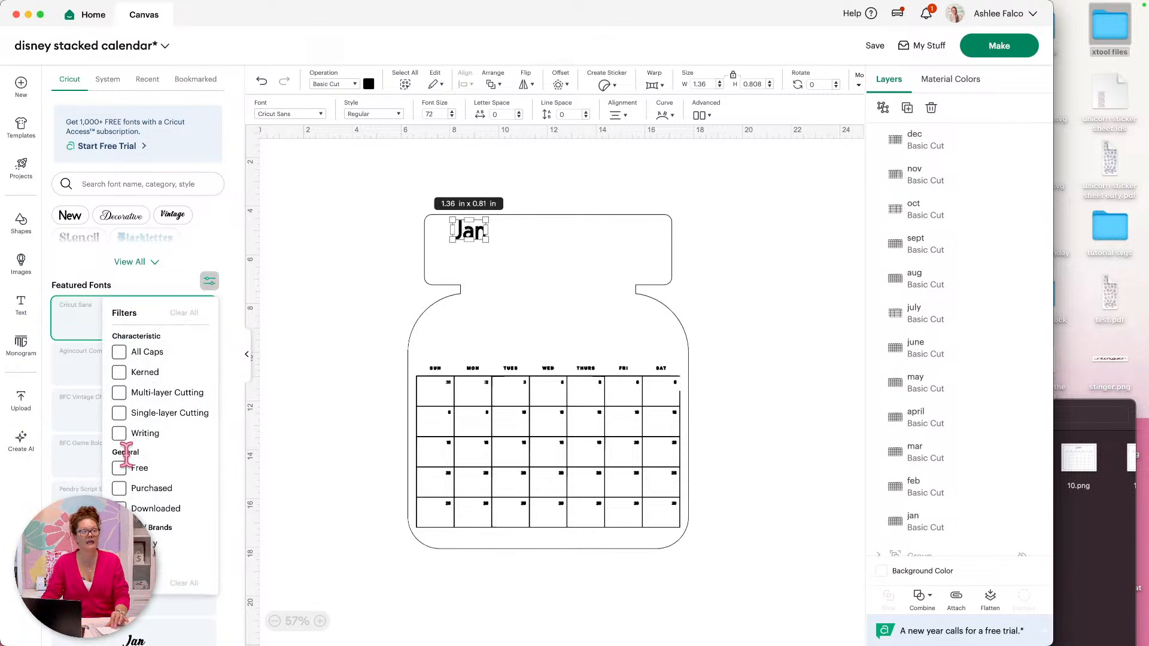
left_click(119, 468)
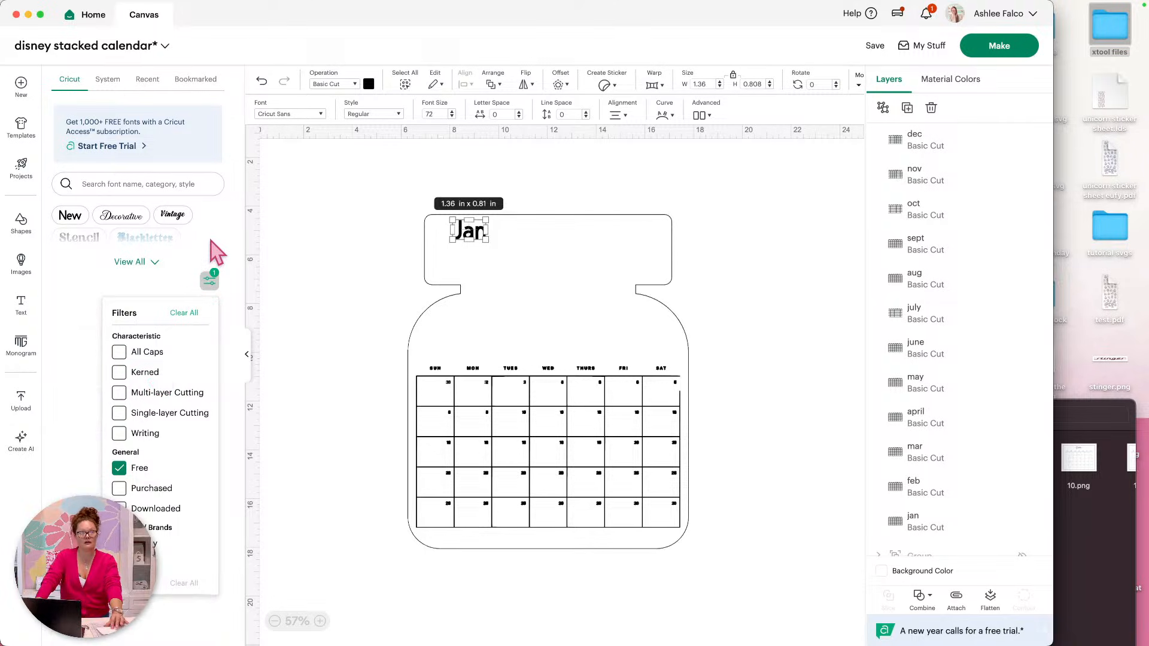
left_click(214, 256)
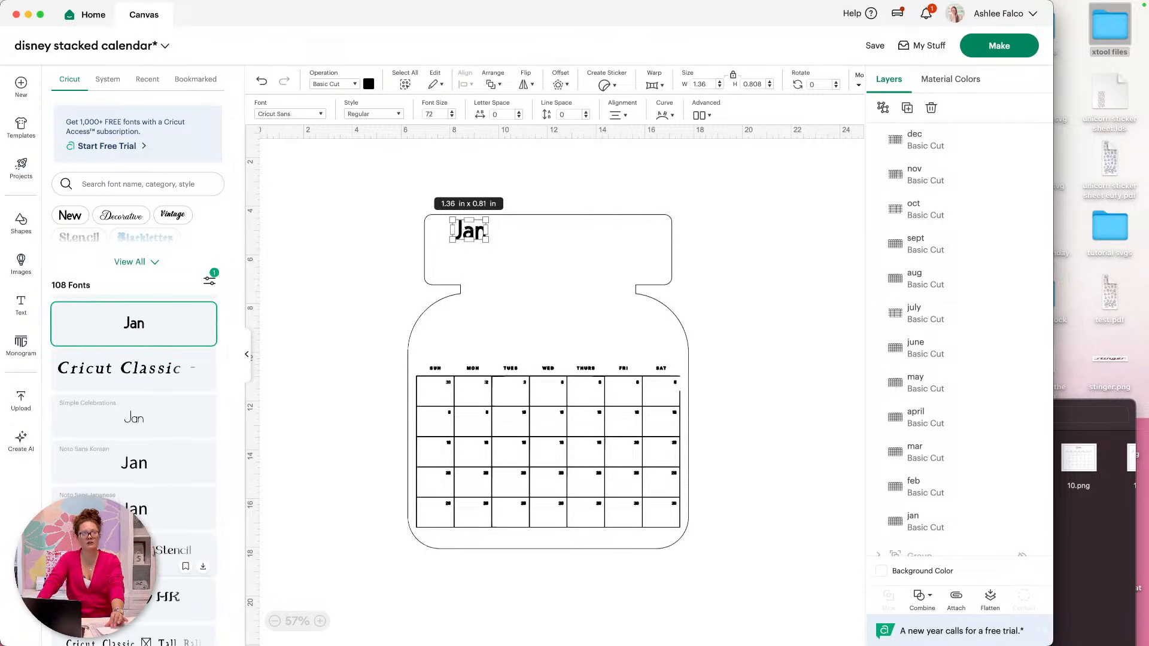
scroll(134, 540, "down", 1)
scroll(135, 437, "down", 4)
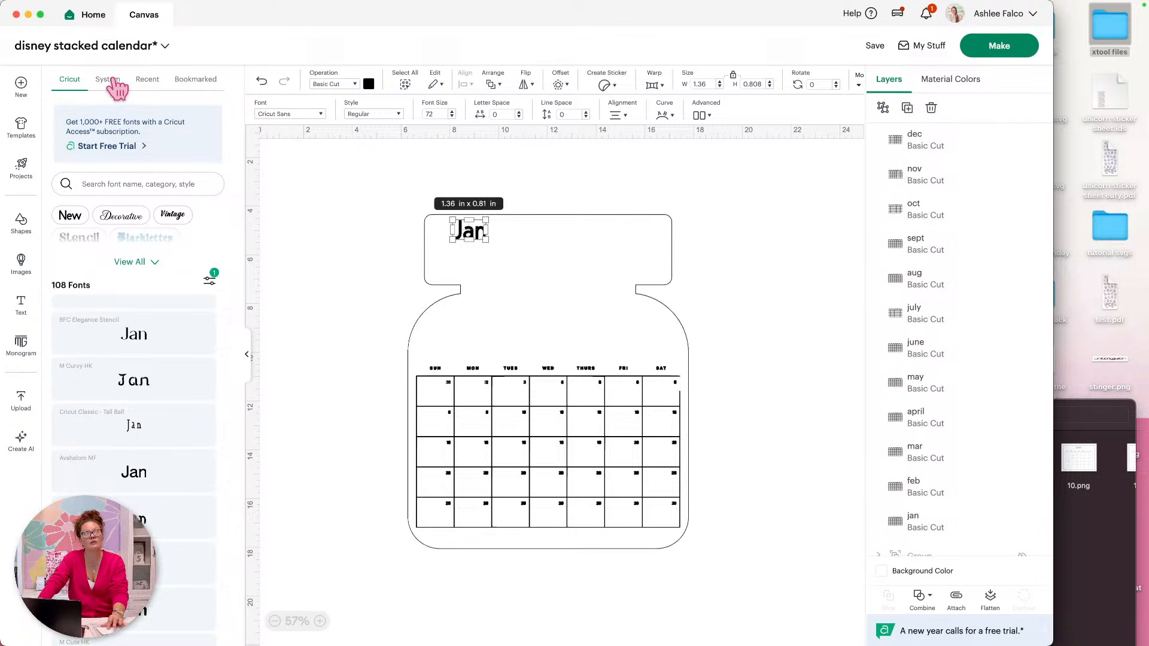
Browse the system fonts for a typeface to use on the Jan text
left_click(112, 80)
scroll(162, 374, "down", 3)
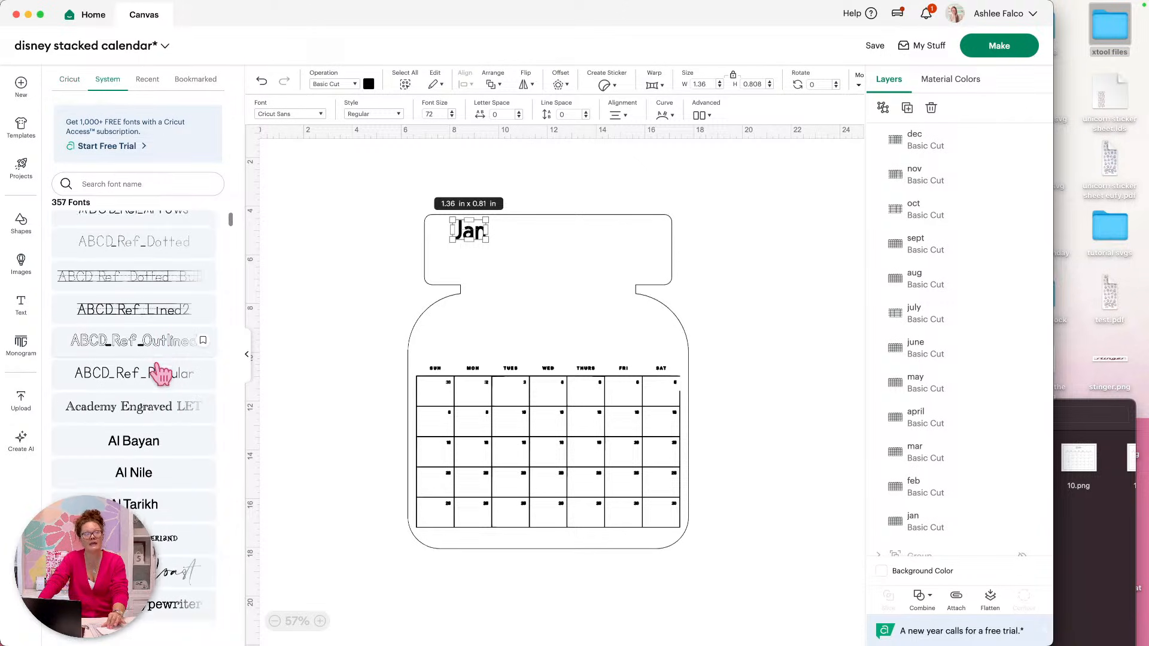
scroll(162, 376, "down", 5)
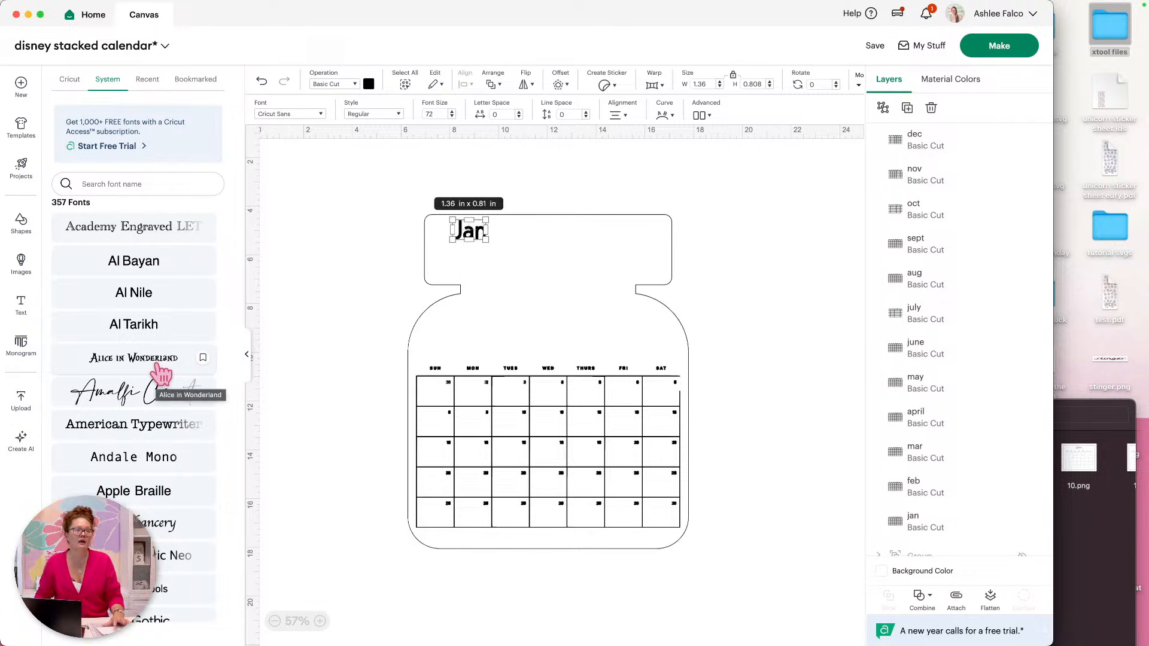
Return to the Cricut fonts and try BFC Couture Stencil on the Jan text
left_click(69, 80)
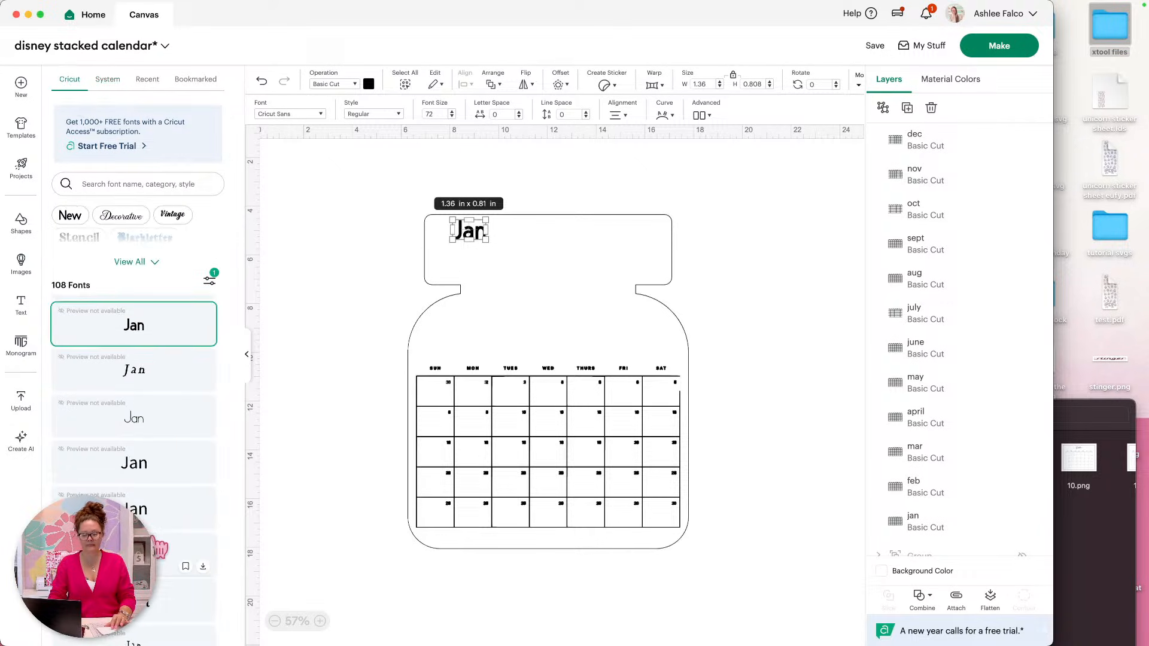
scroll(161, 547, "down", 5)
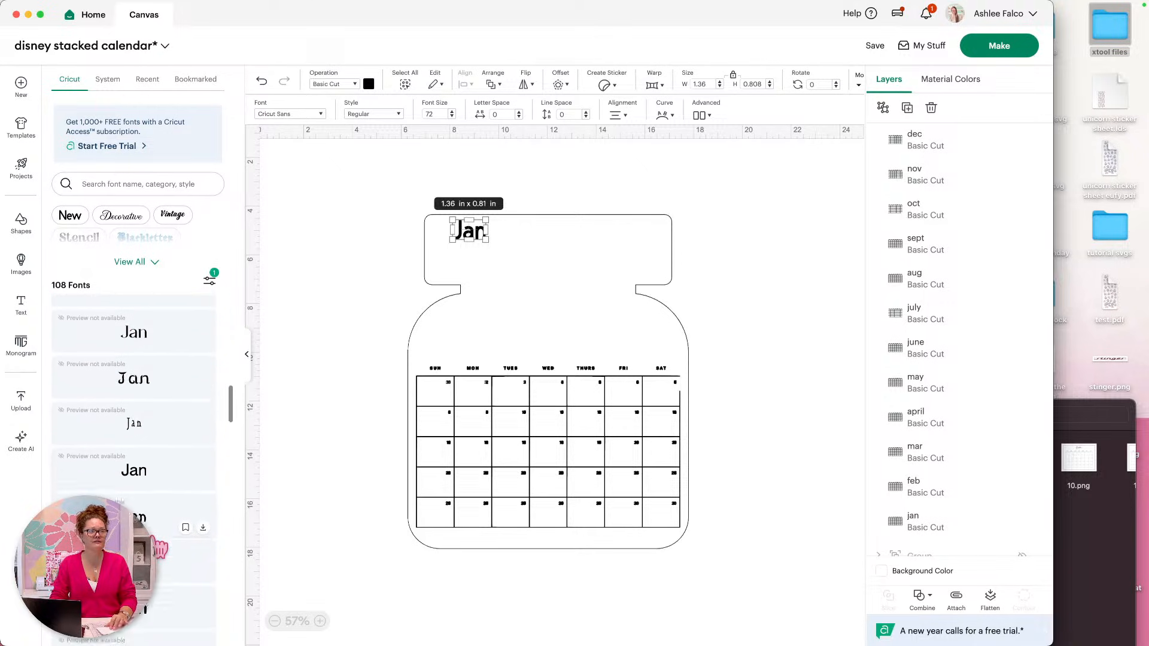
scroll(160, 546, "down", 4)
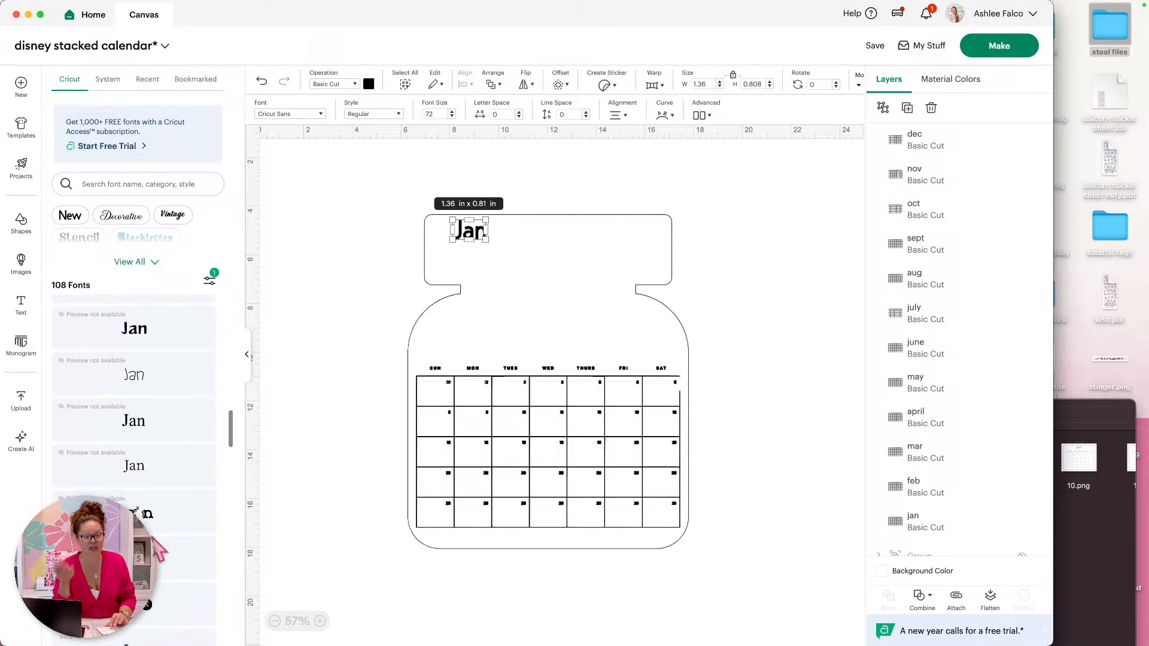
scroll(159, 546, "down", 3)
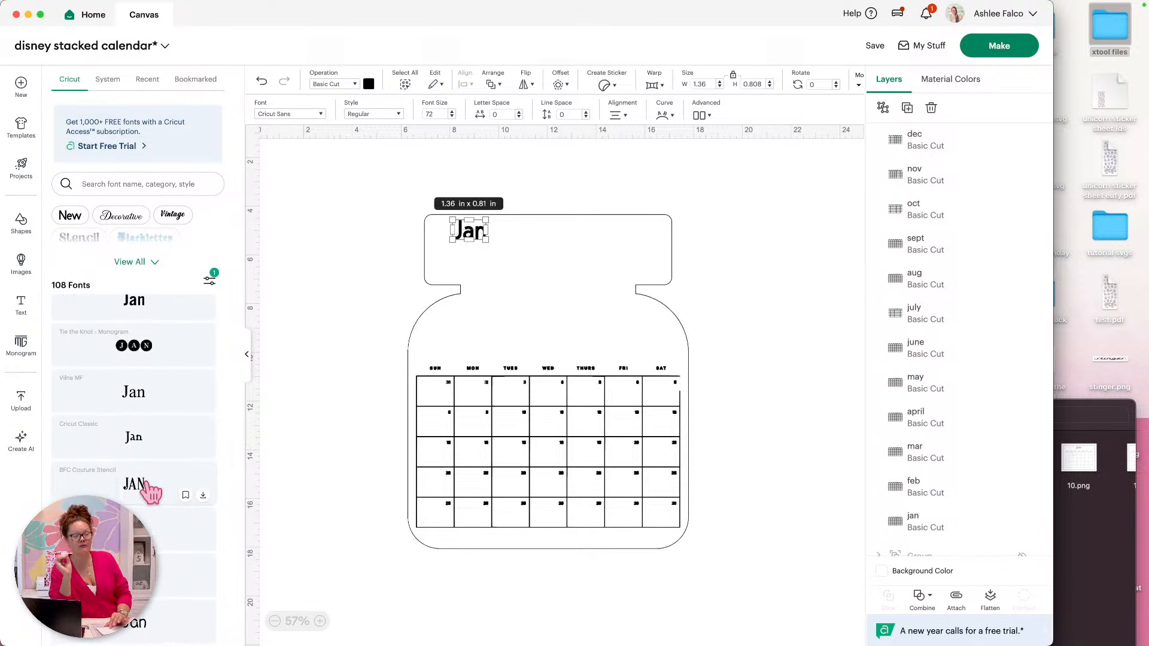
left_click(153, 493)
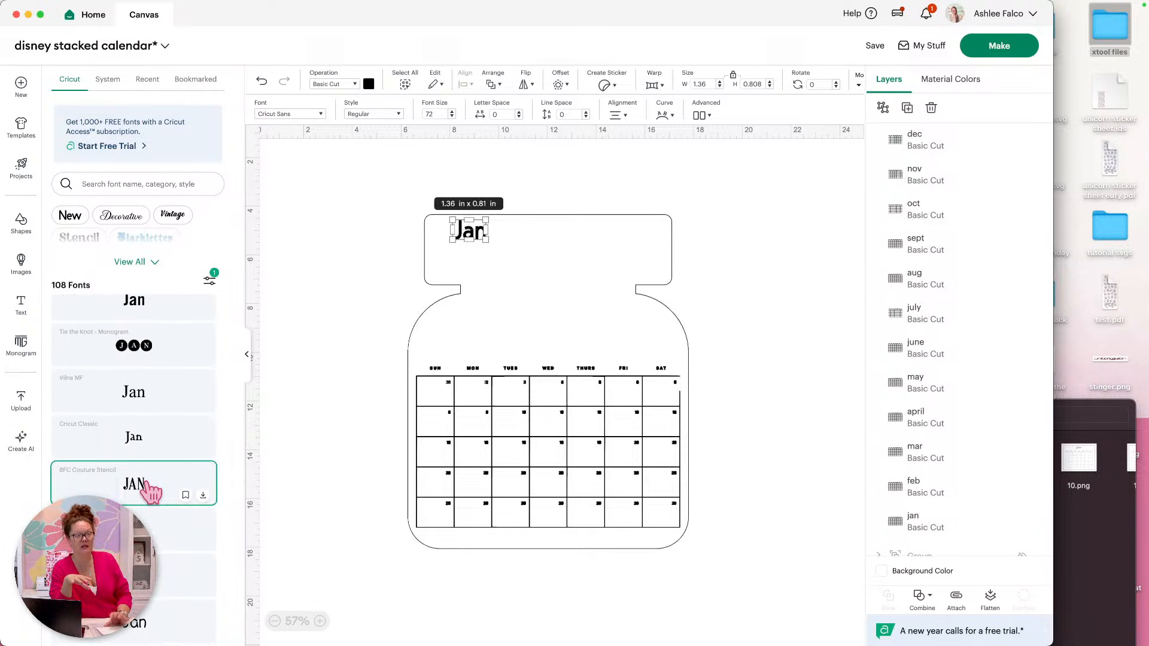
Look further through the free Cricut fonts and try Telegram Text on the Jan text
scroll(158, 488, "down", 3)
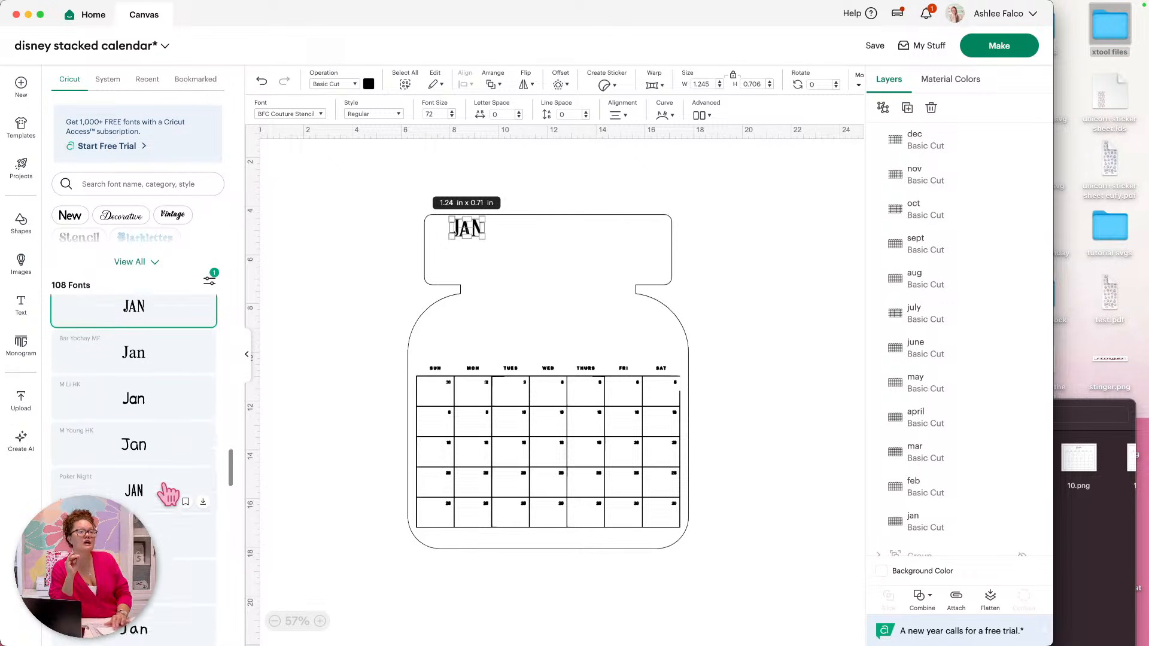
scroll(169, 482, "down", 5)
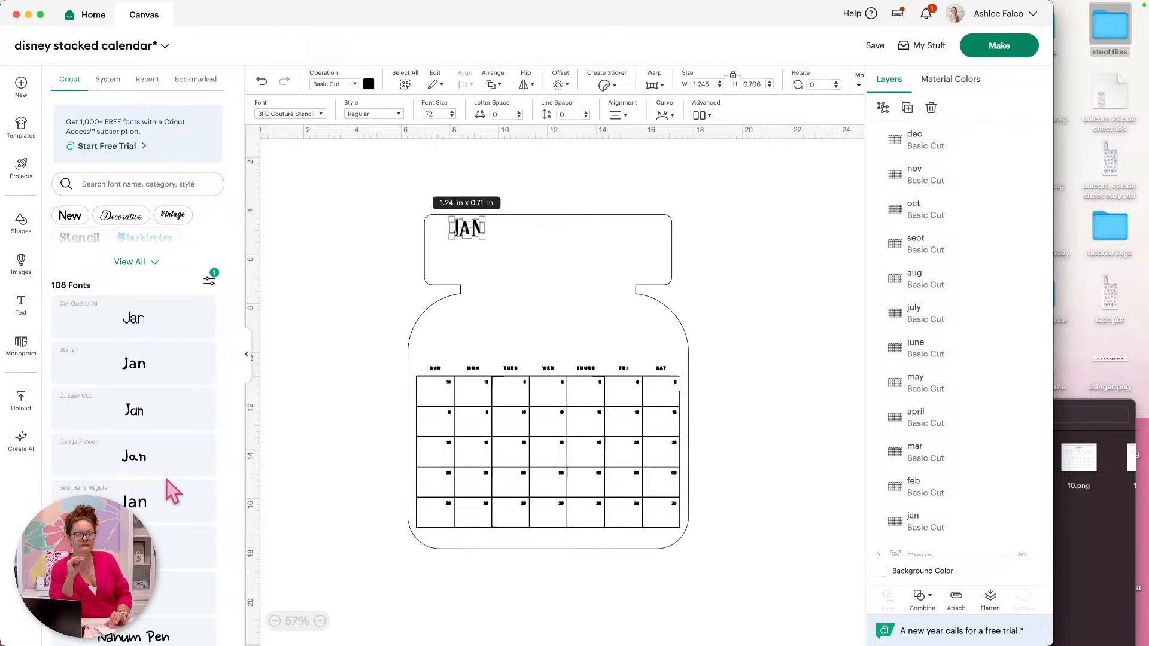
scroll(171, 490, "down", 3)
scroll(176, 479, "down", 5)
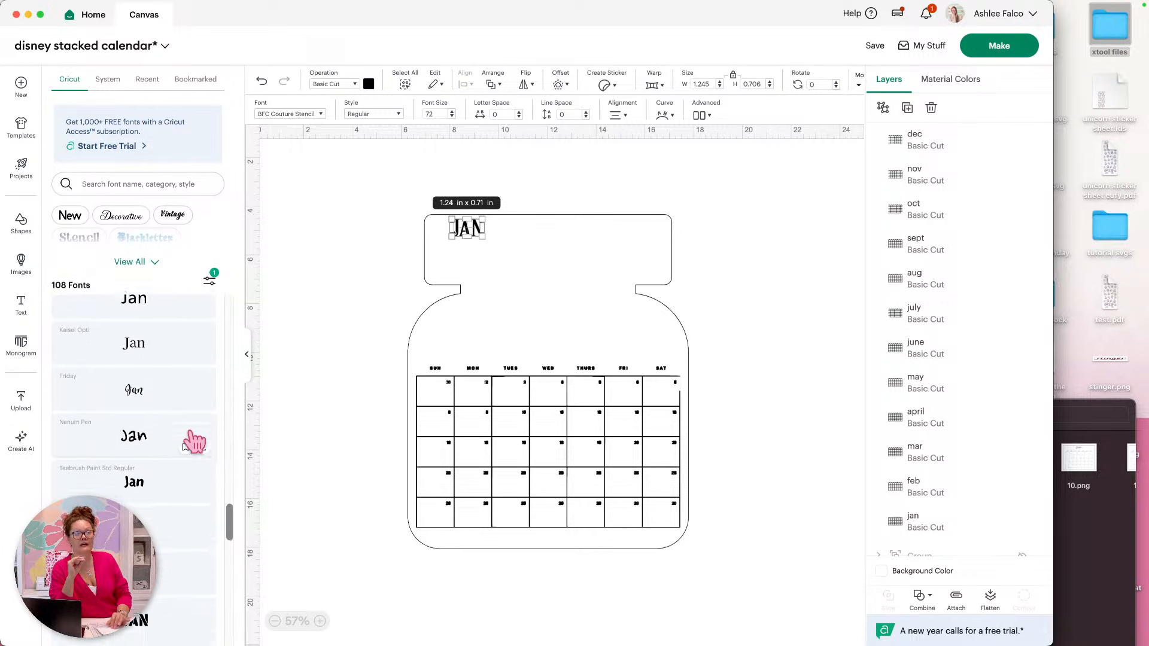
scroll(193, 442, "down", 6)
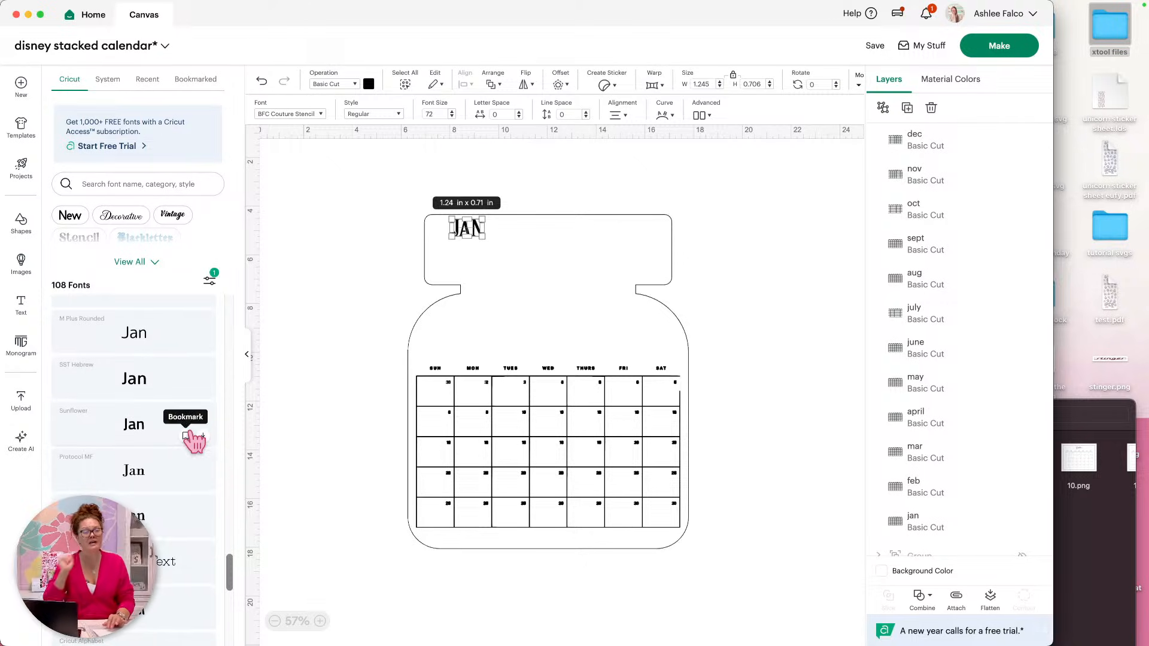
scroll(194, 442, "down", 2)
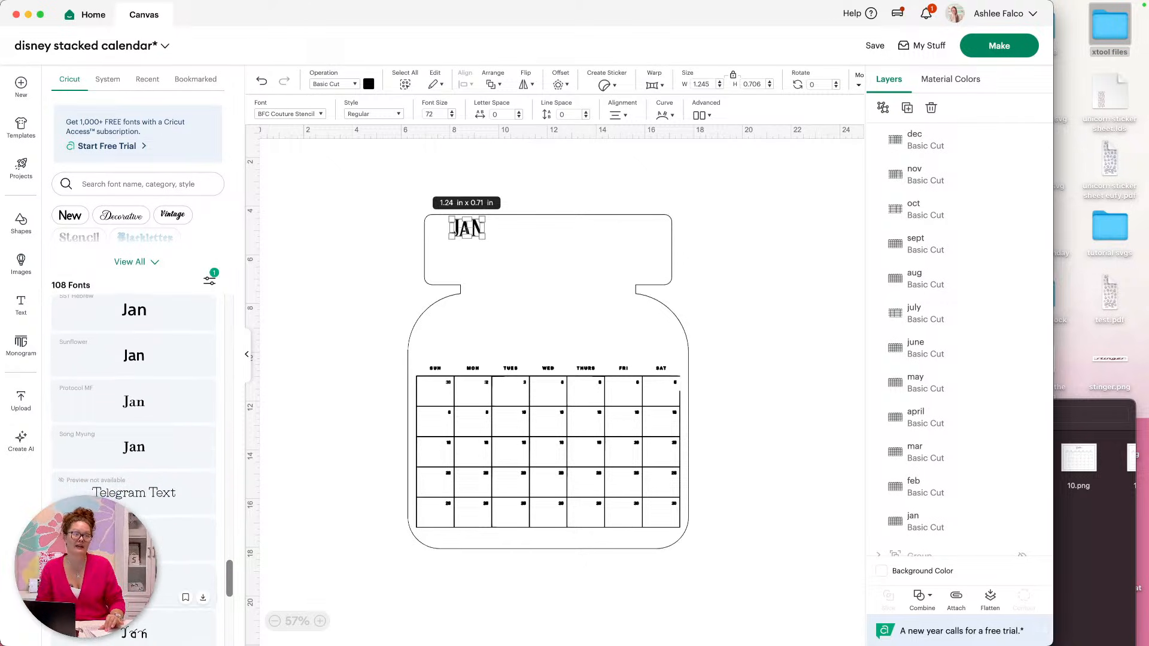
left_click(152, 507)
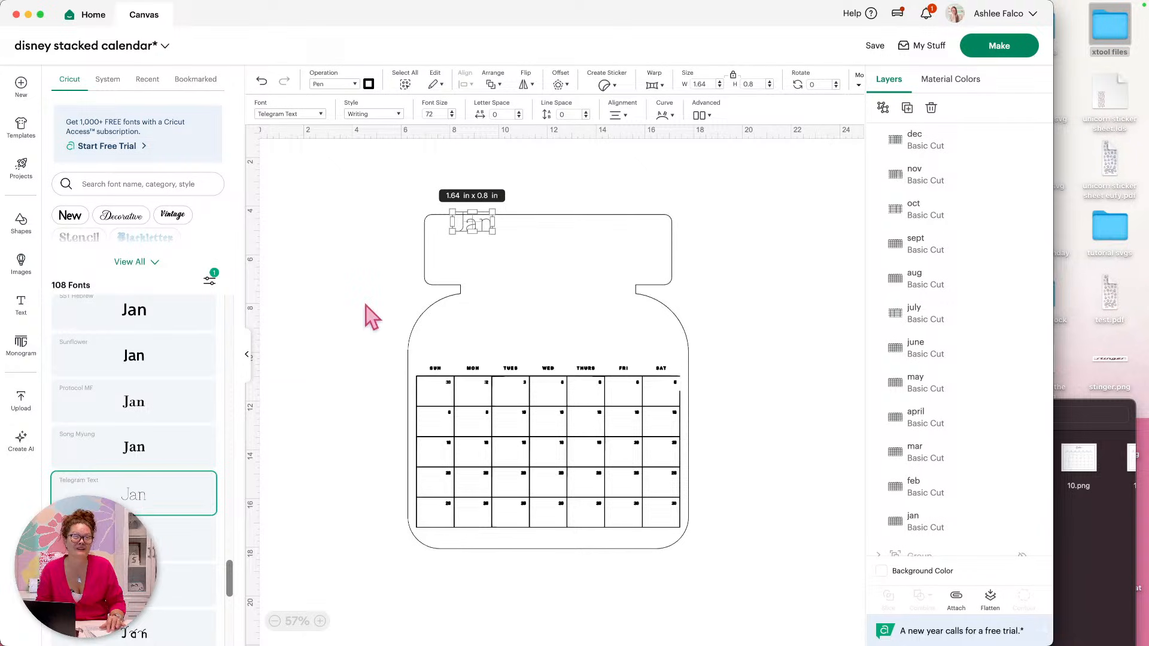
Set the Jan text to the Cricut font named Typewriter Font
scroll(150, 419, "down", 5)
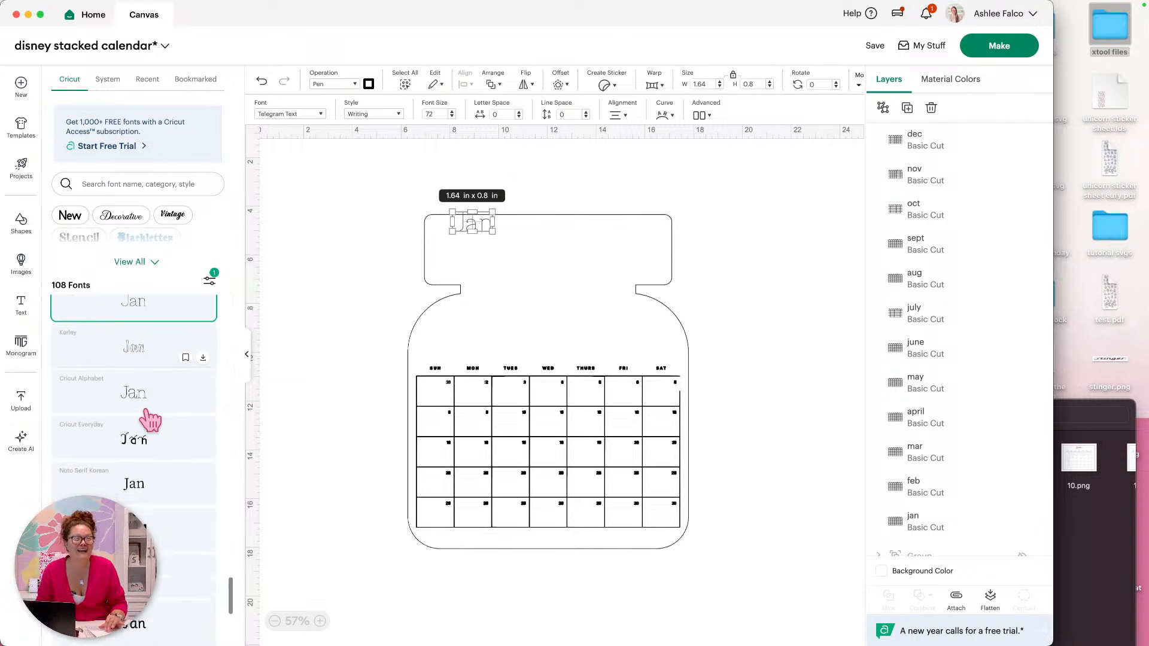
scroll(150, 421, "down", 8)
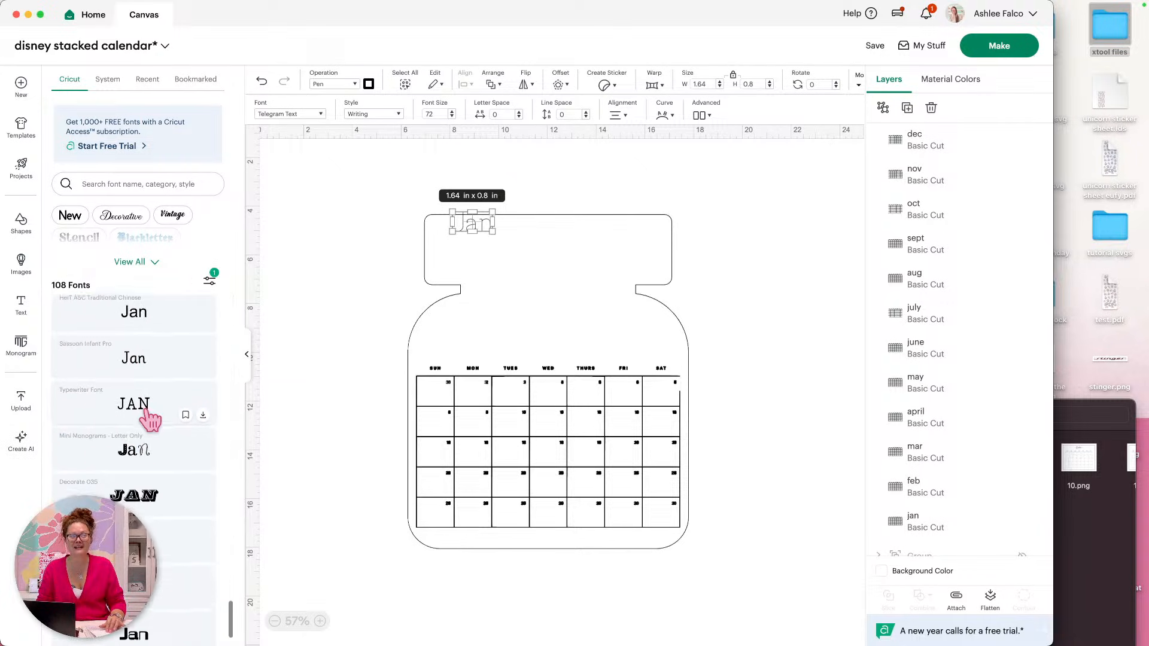
left_click(154, 397)
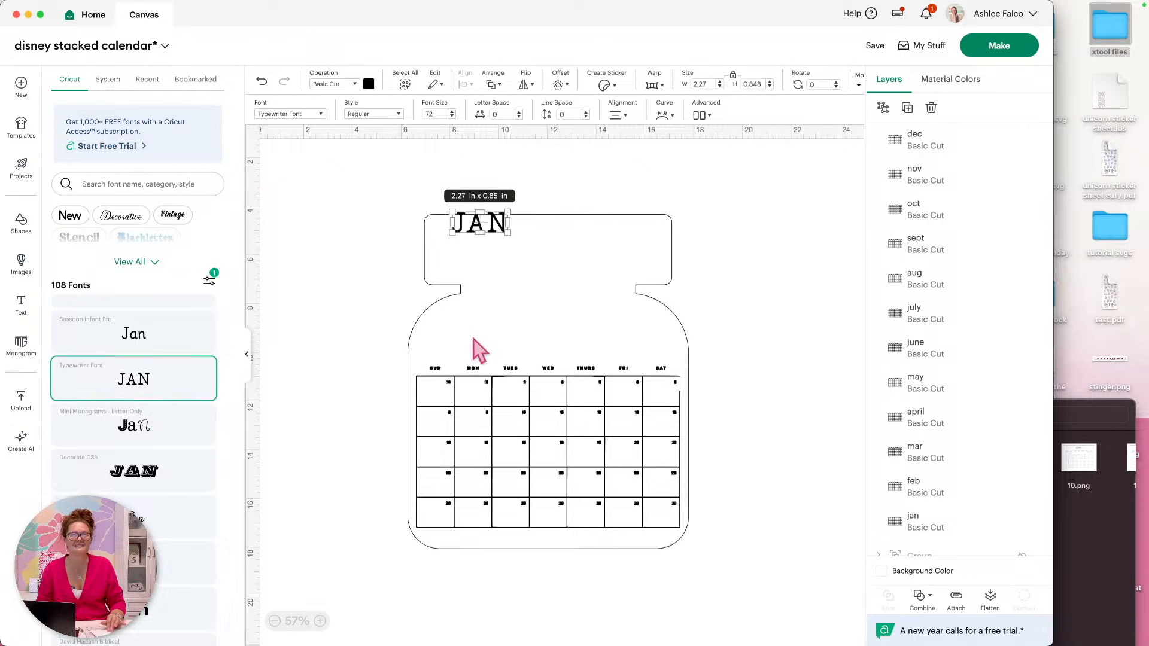
Enlarge the JAN text to about 3.74 by 1.4 in and centre it on the jar's body just above the calendar grid
left_click_drag(507, 234, 544, 247)
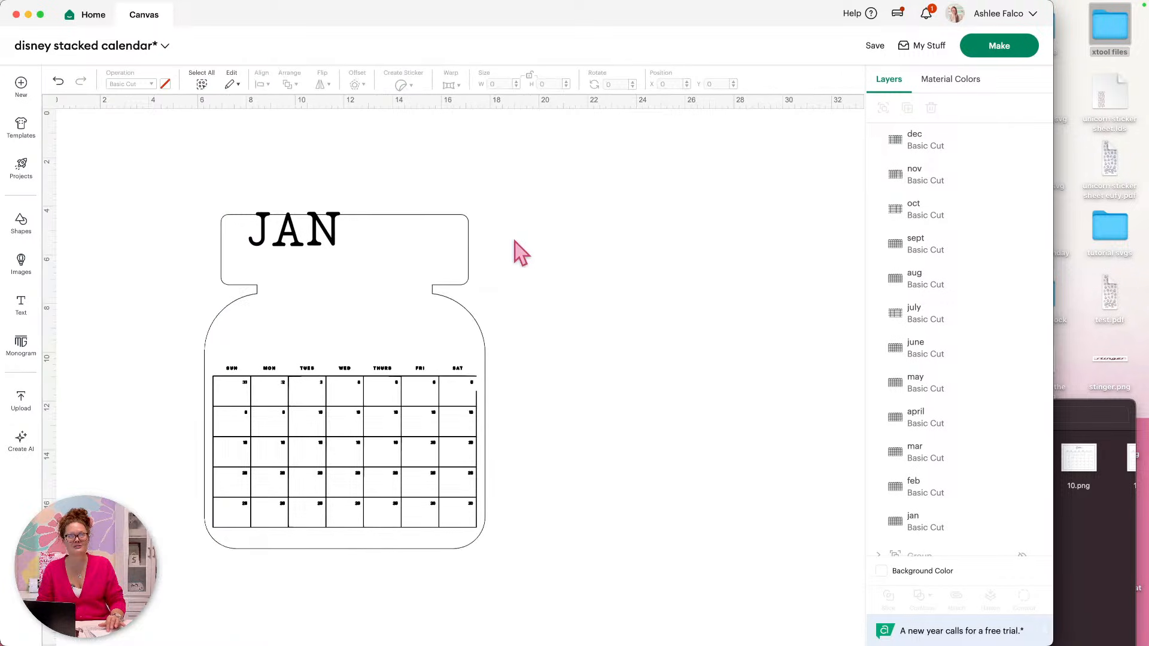
left_click_drag(304, 245, 357, 343)
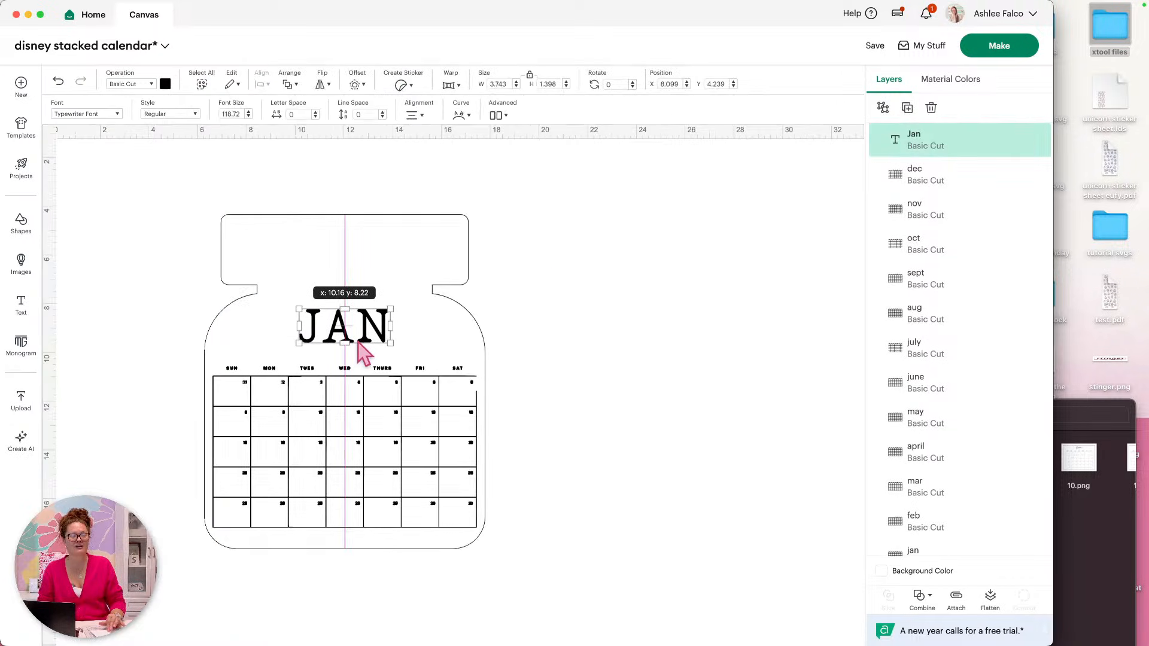
left_click_drag(358, 343, 358, 343)
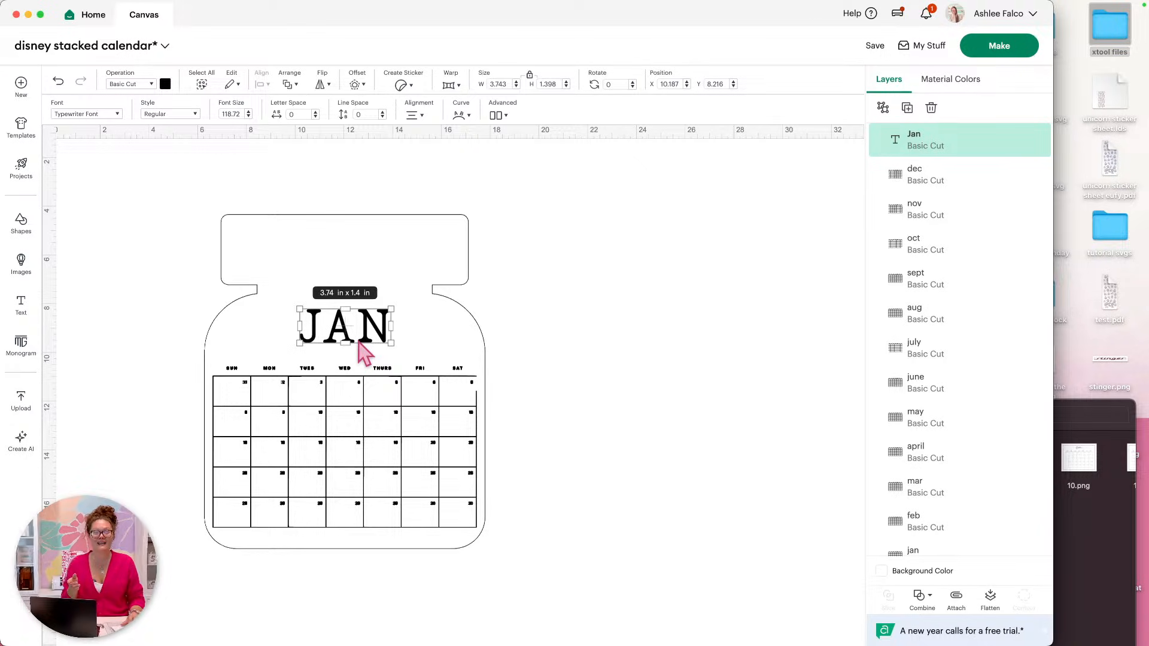
mouse_move(358, 339)
left_mouse_down()
mouse_move(378, 339)
mouse_move(358, 338)
left_mouse_up()
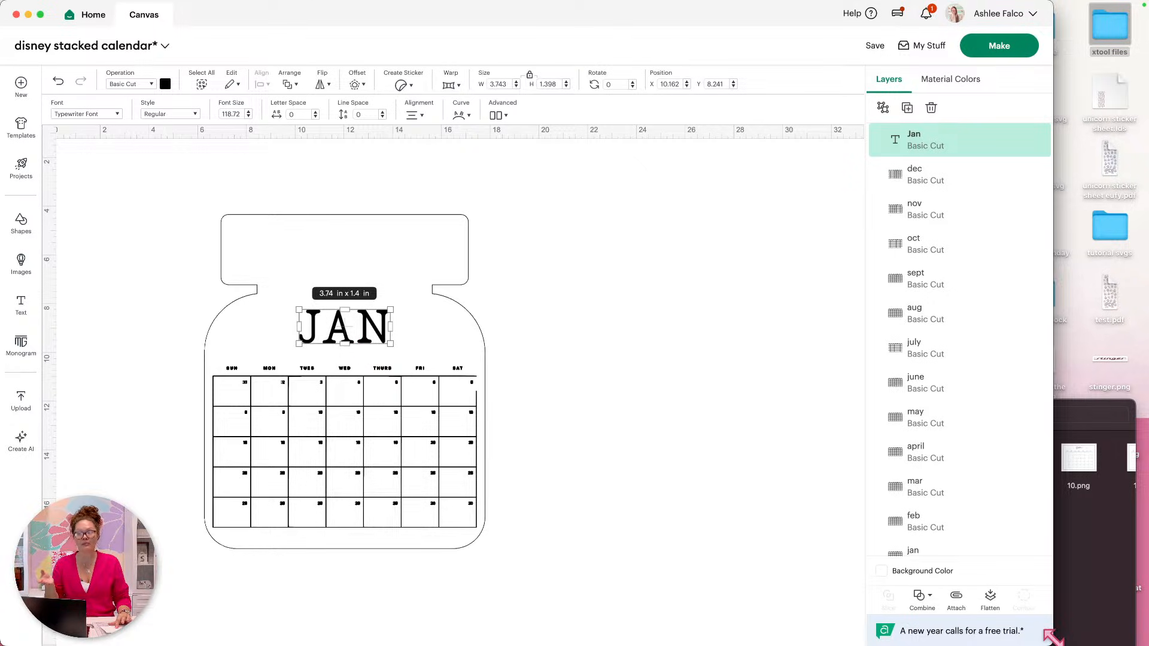
Widen the design window to the full width of the screen
left_click_drag(1052, 638, 1147, 638)
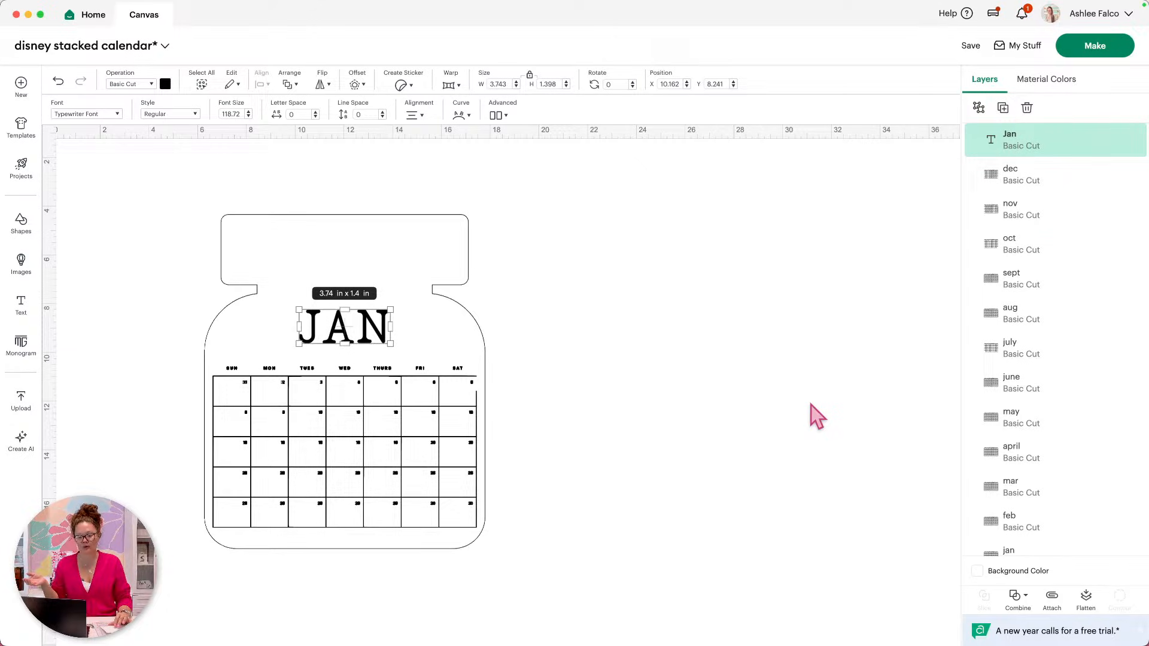
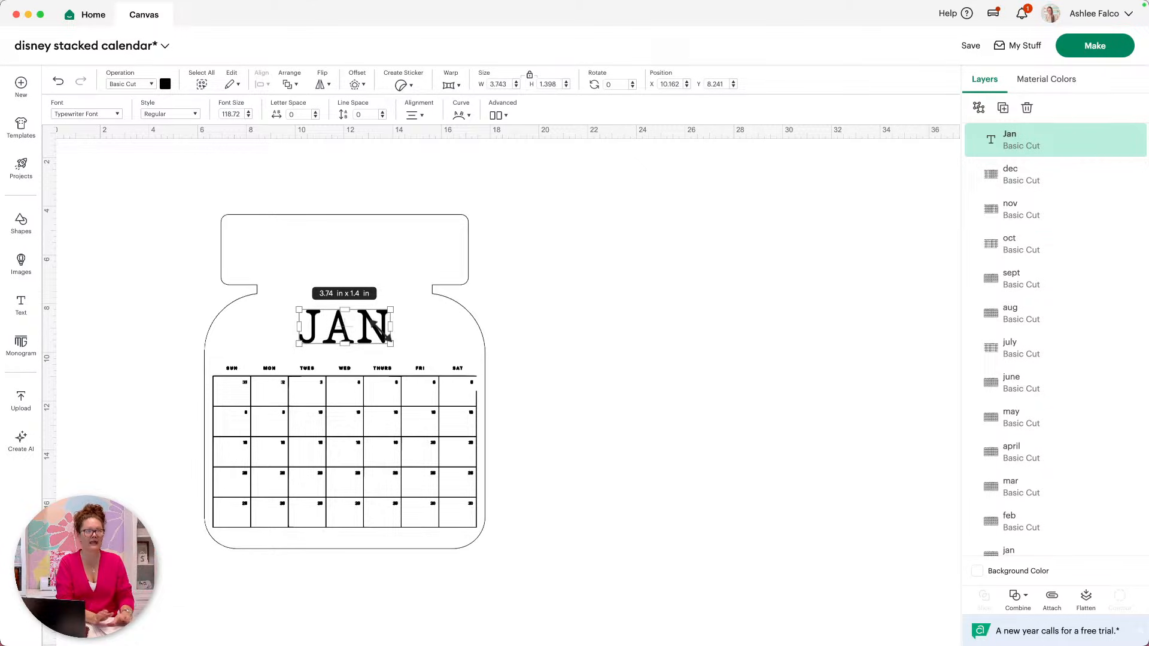
Duplicate the JAN text, change the copy to FEB, and place it directly over JAN above the calendar grid
mouse_move(374, 323)
left_mouse_down()
mouse_move(383, 360)
mouse_move(365, 332)
left_mouse_up()
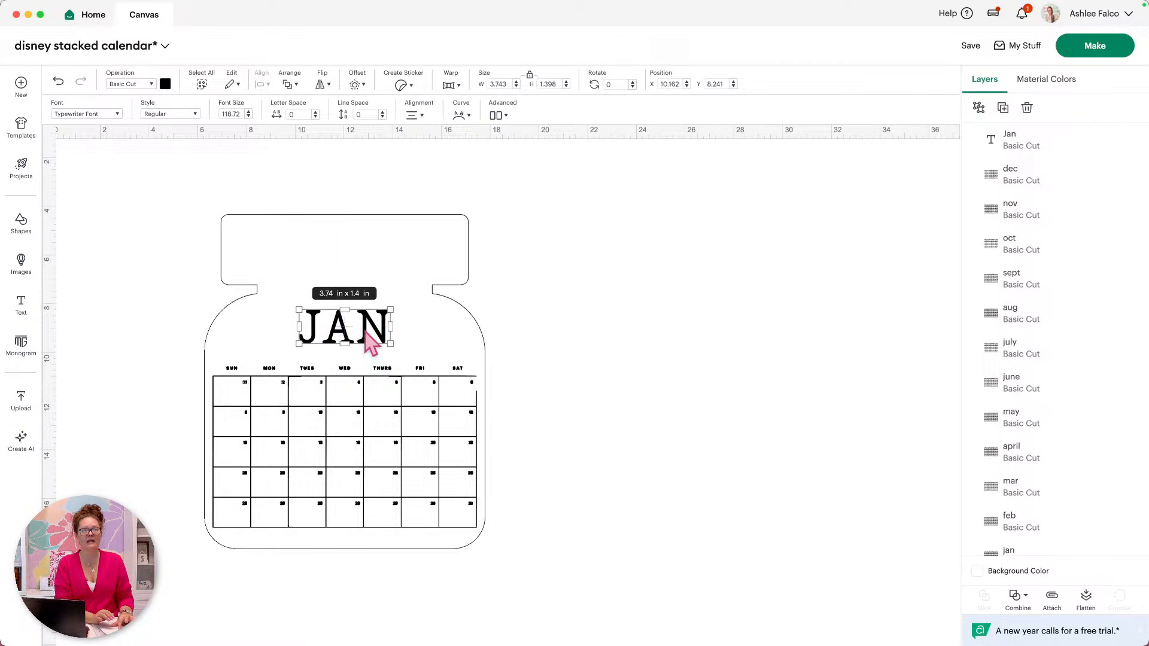
double_click(365, 332)
type("FEB")
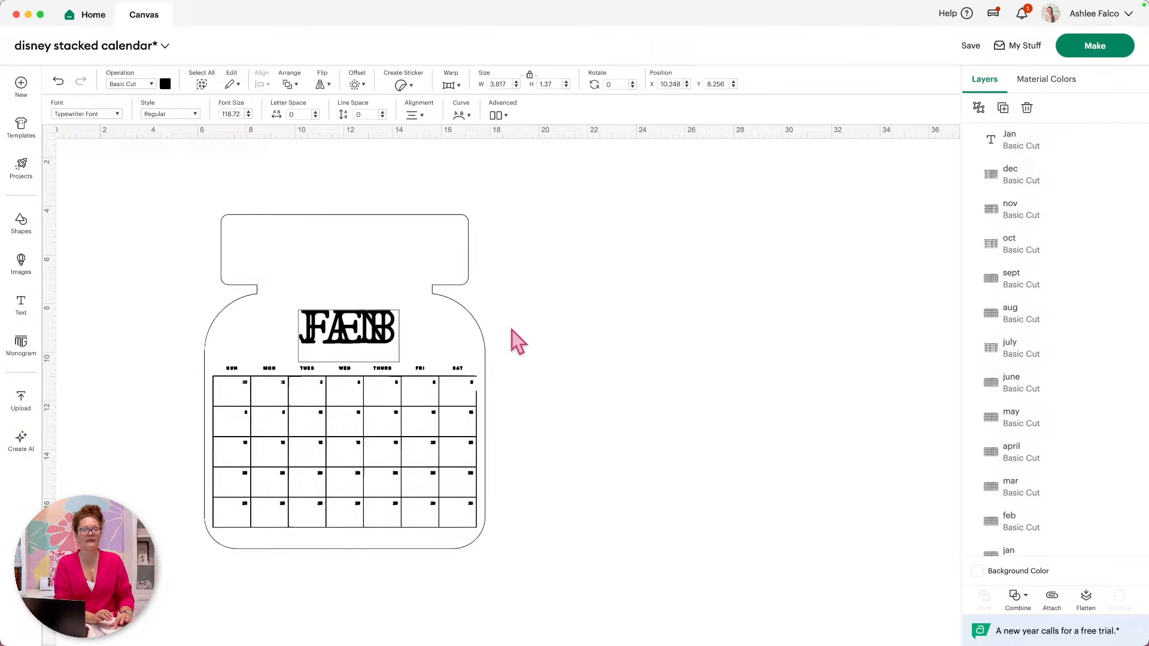
key("Escape")
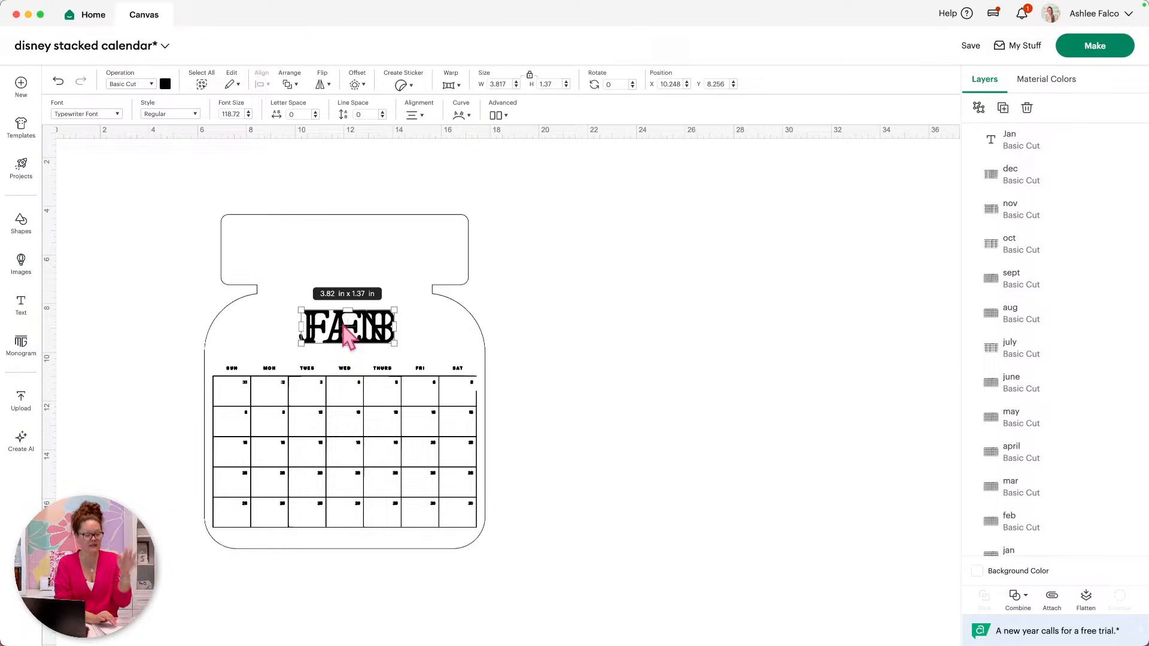
Duplicate the FEB text, change the copy to MAR, and centre it over the stacked month names above the grid
key("super+v")
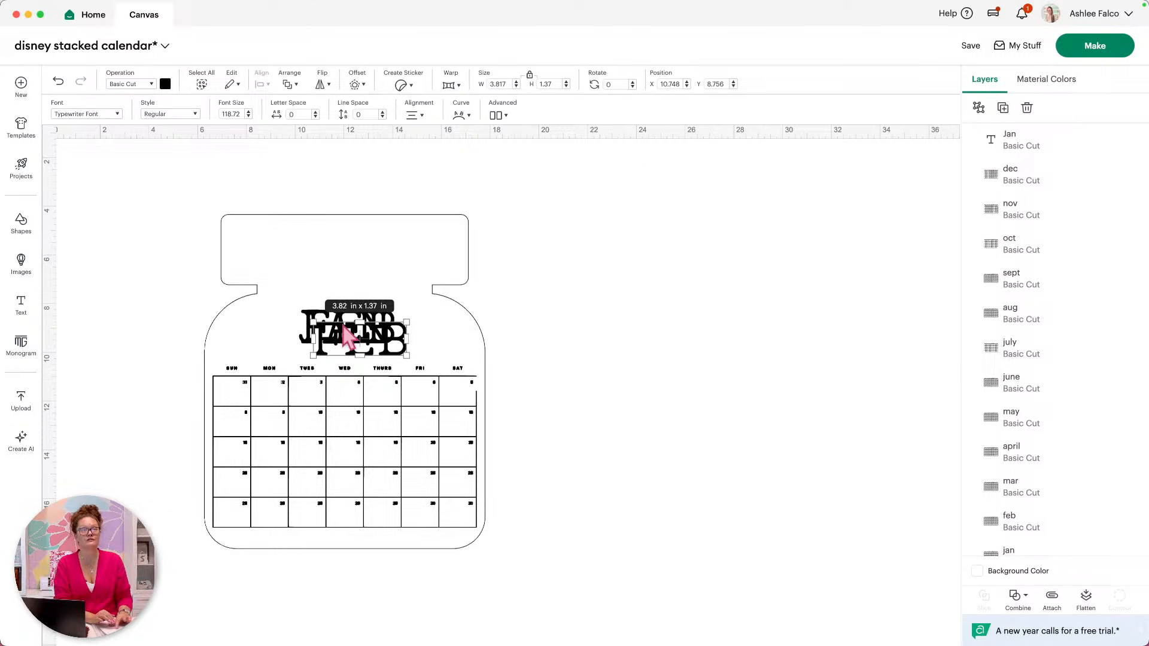
left_click_drag(351, 351, 340, 336)
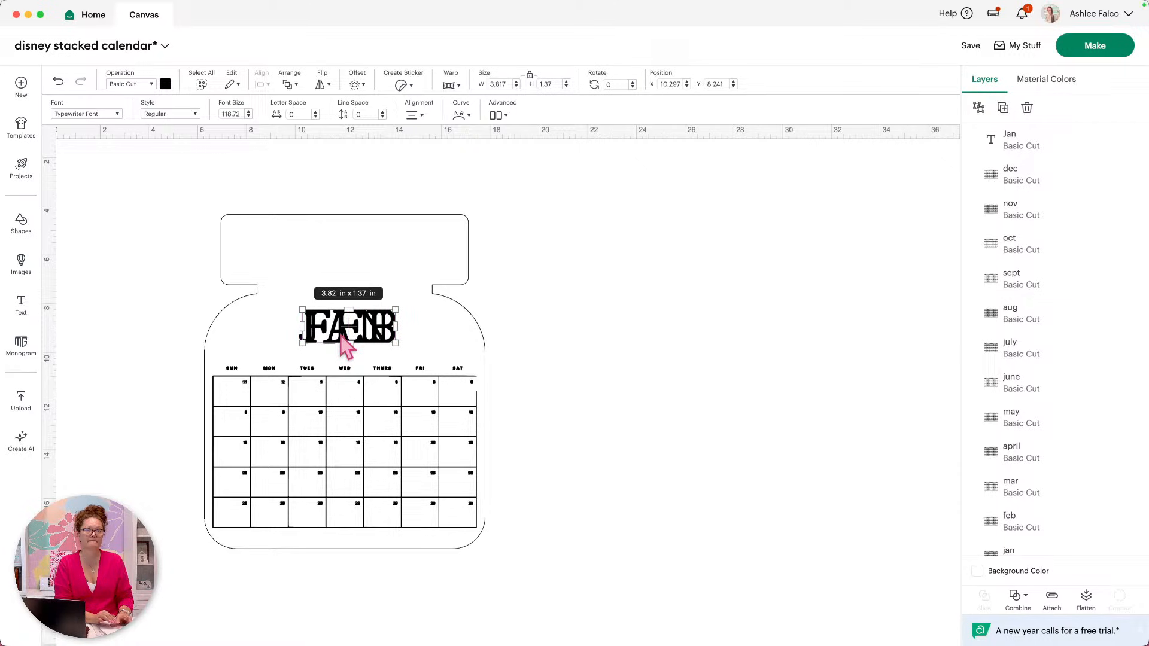
double_click(346, 347)
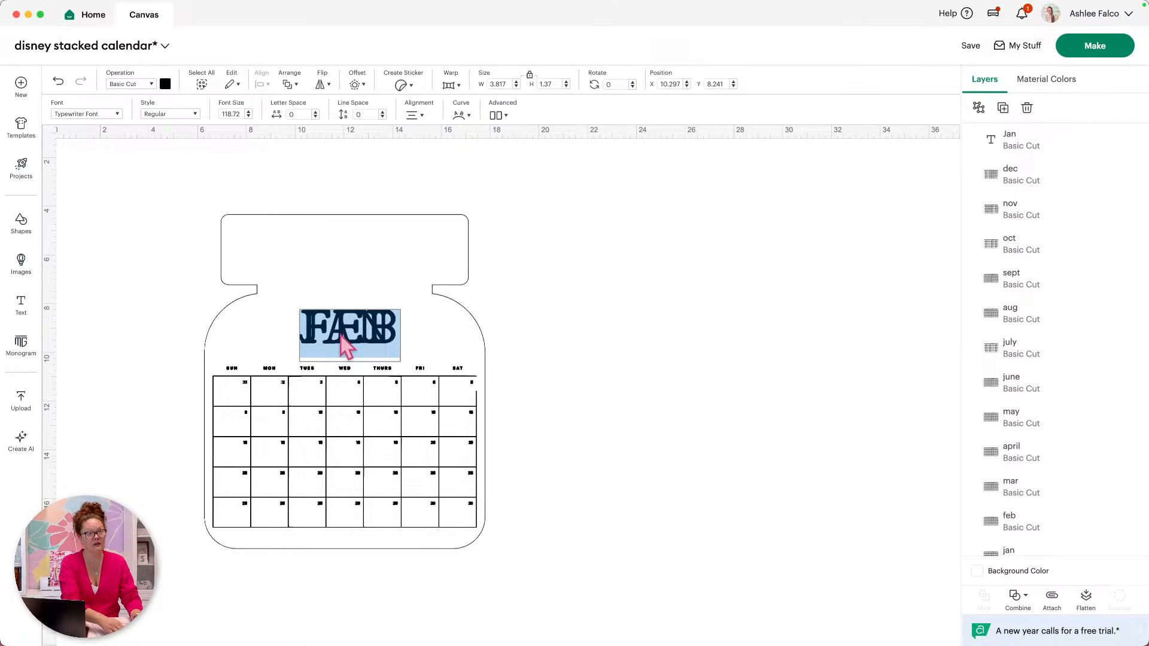
type("MAR")
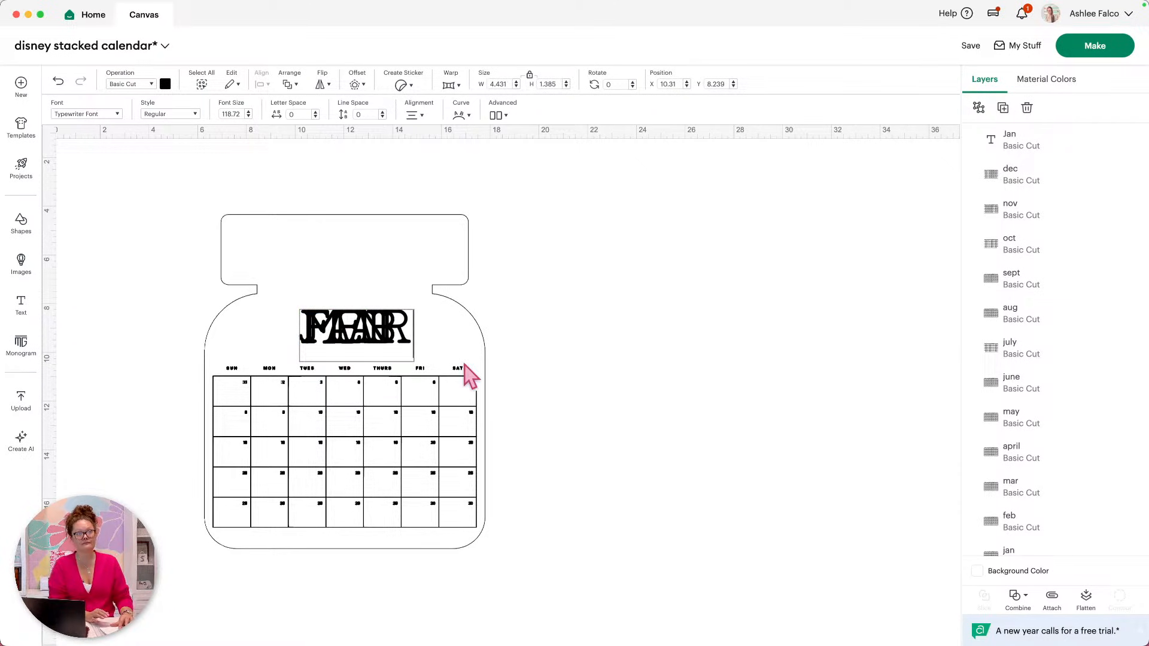
left_click(508, 367)
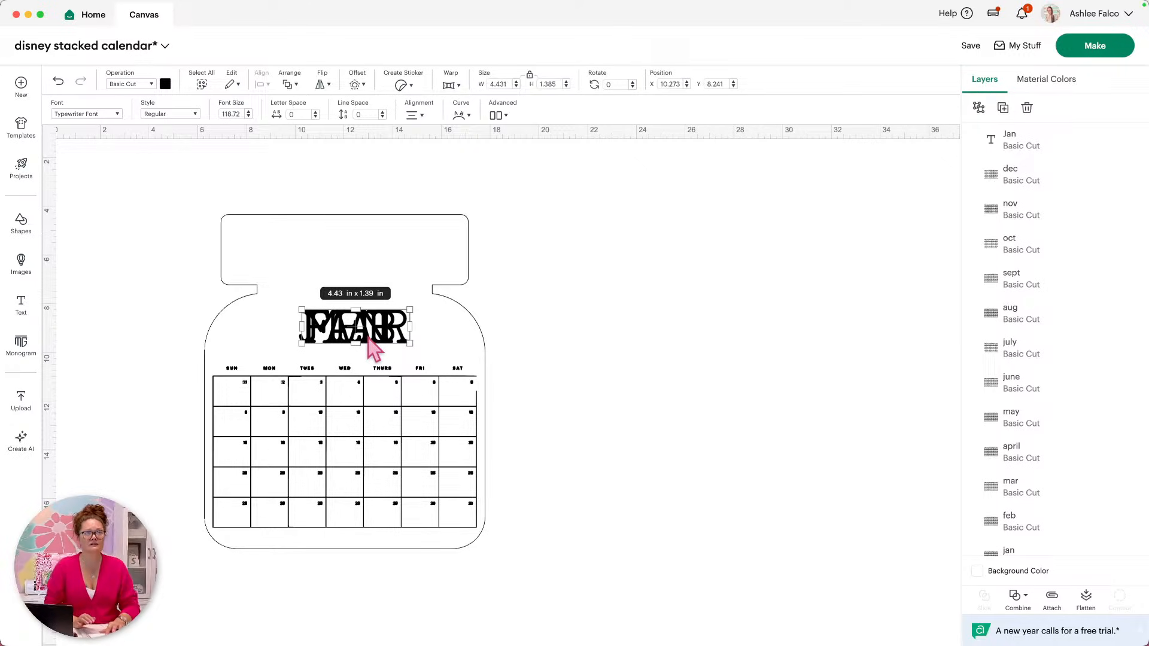
left_click_drag(369, 339, 358, 339)
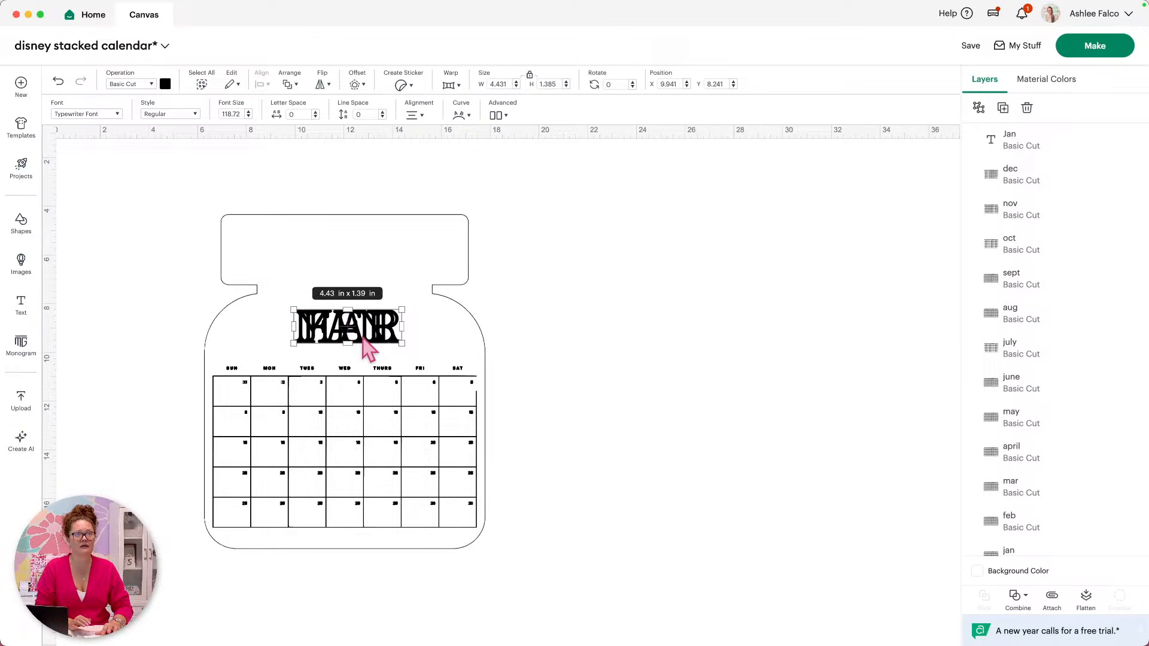
Duplicate the MAR text, change the copy to APRIL, and centre it over the stacked month names
key("super+d")
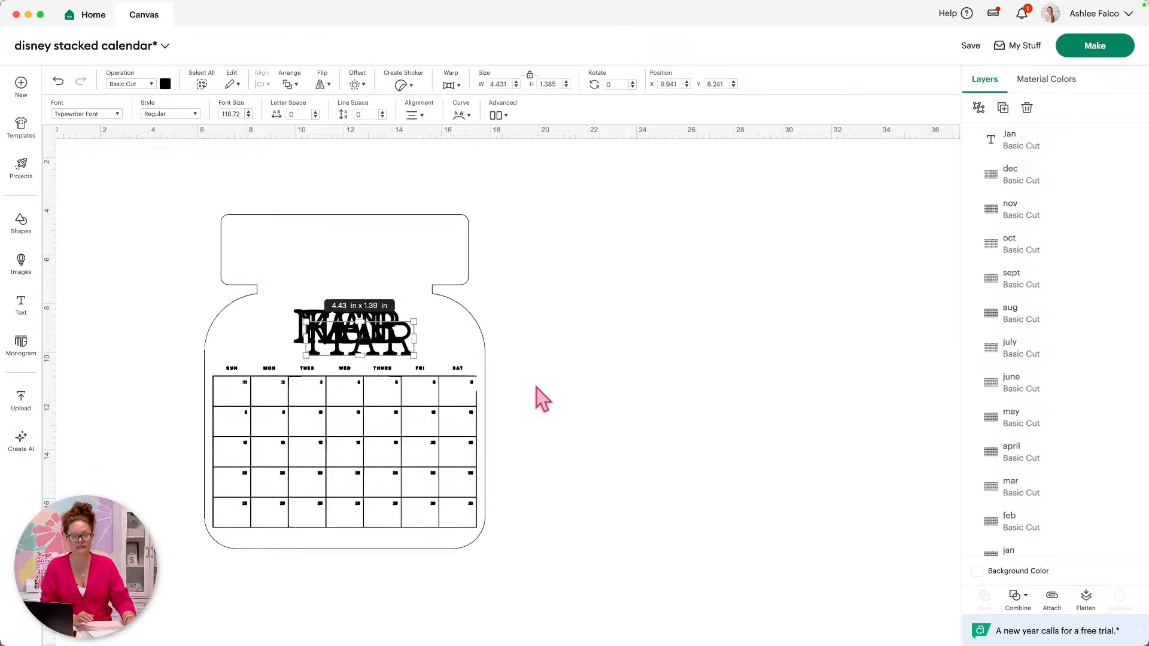
left_click_drag(376, 333, 376, 269)
double_click(376, 268)
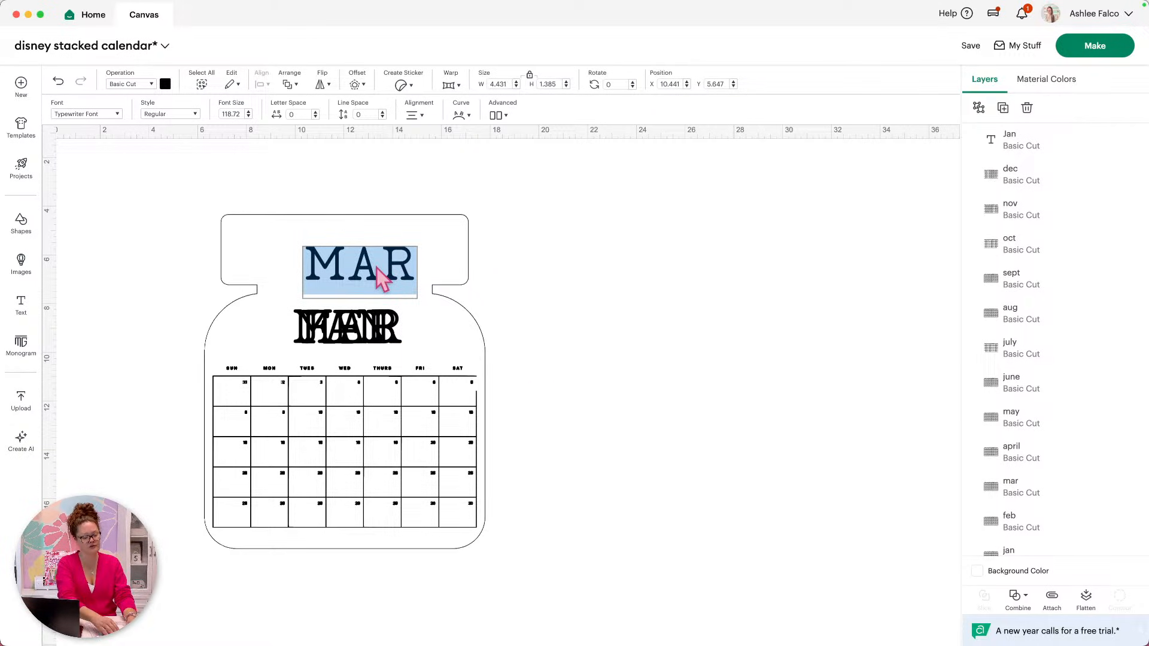
type("APRIL")
left_click(513, 285)
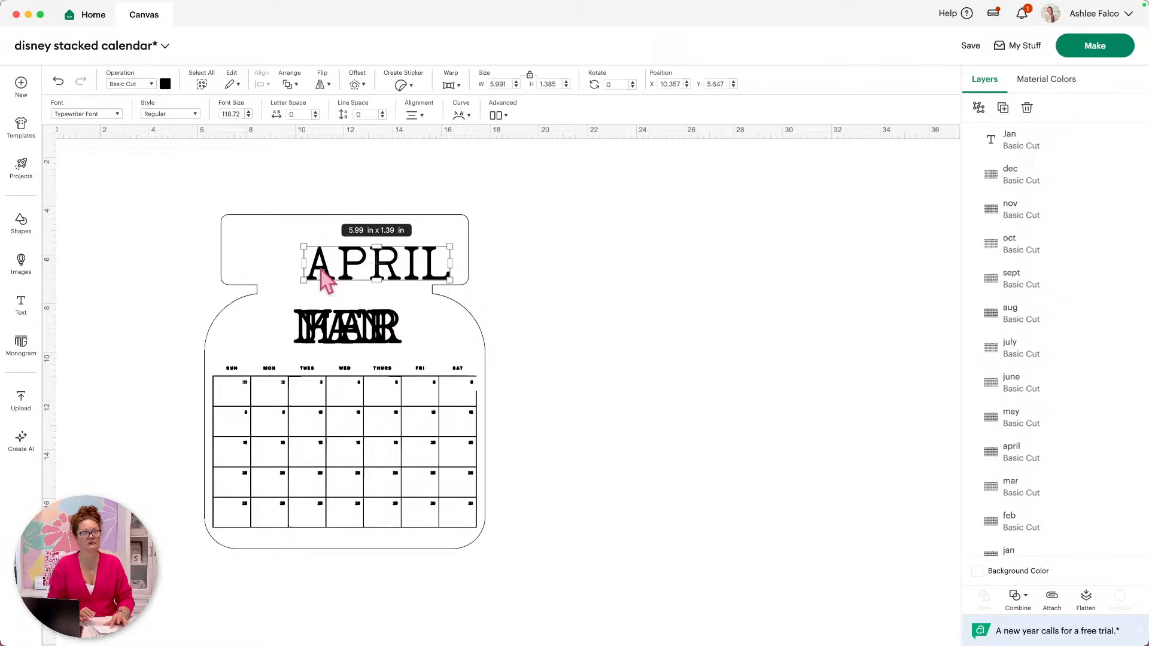
left_click_drag(343, 264, 312, 330)
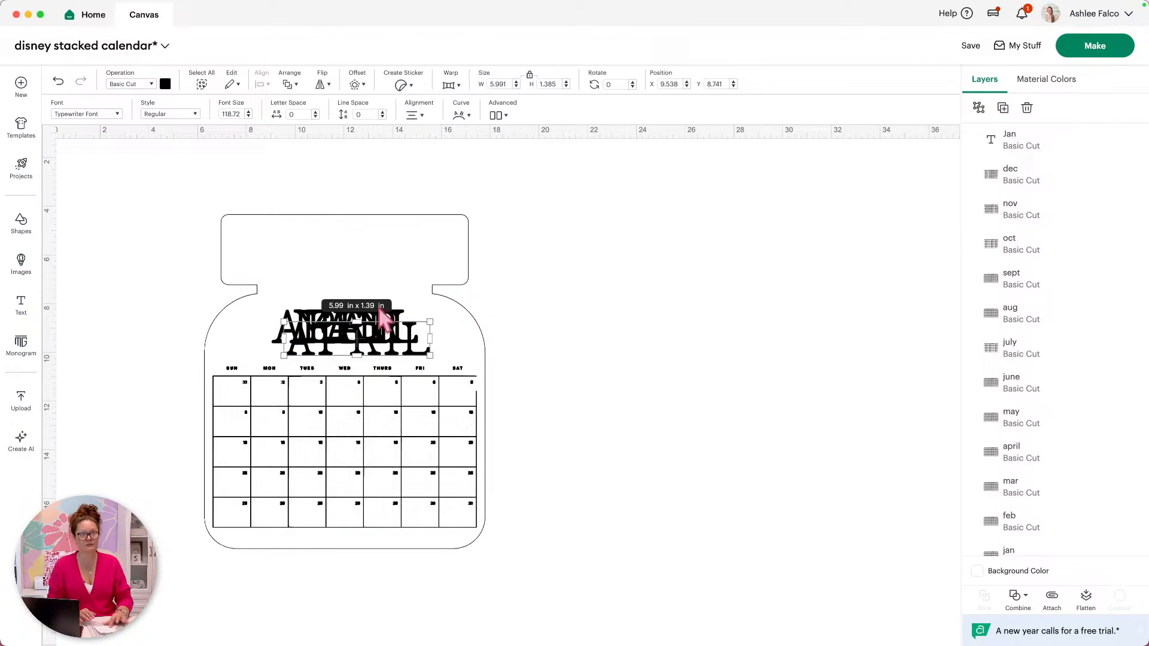
Move the copy of the APRIL text up onto the jar's lid and change its wording to MARCH
left_click_drag(355, 345, 353, 245)
double_click(353, 245)
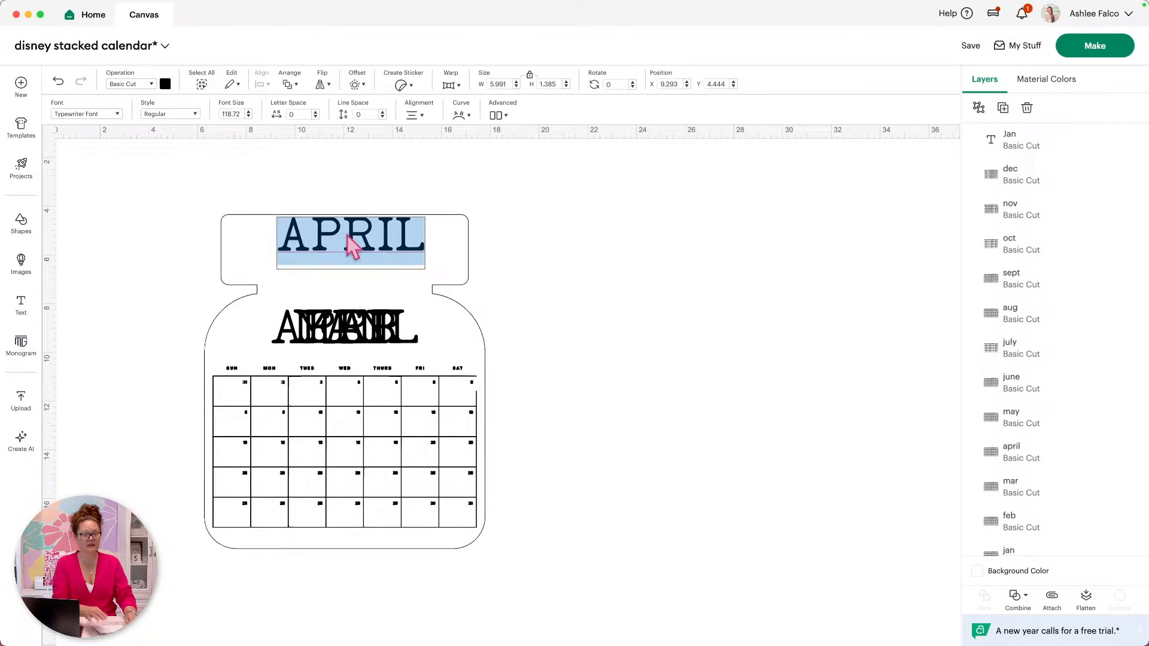
type("MARHC")
key("BackSpace")
key("BackSpace")
key("BackSpace")
key("BackSpace")
key("BackSpace")
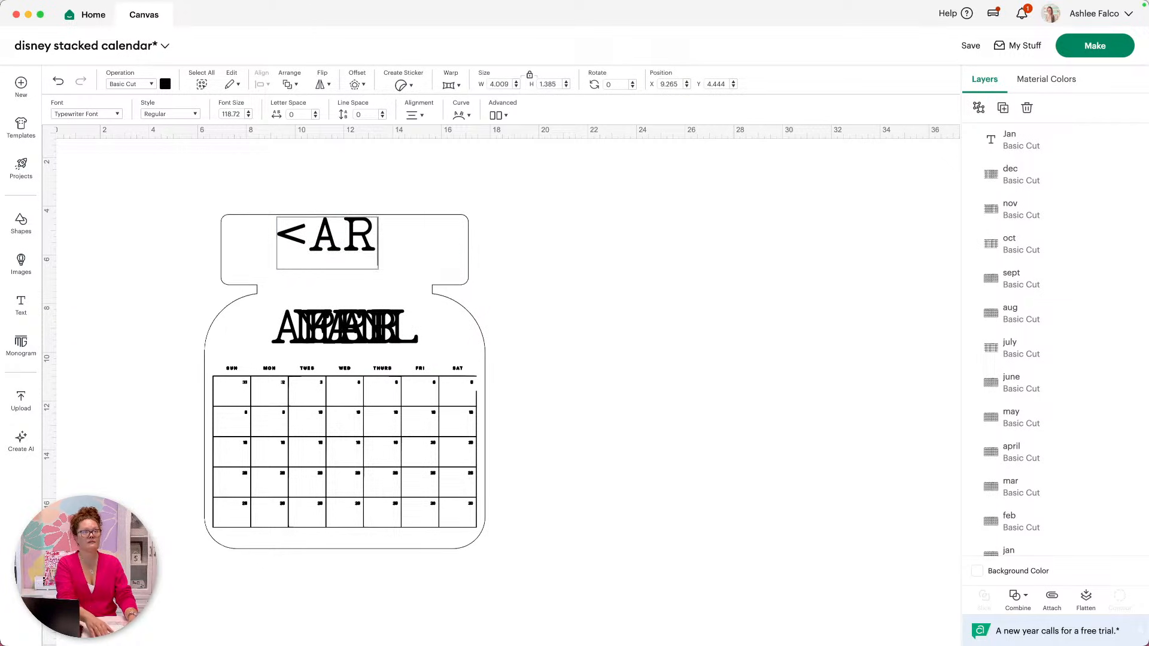
type("MARCH")
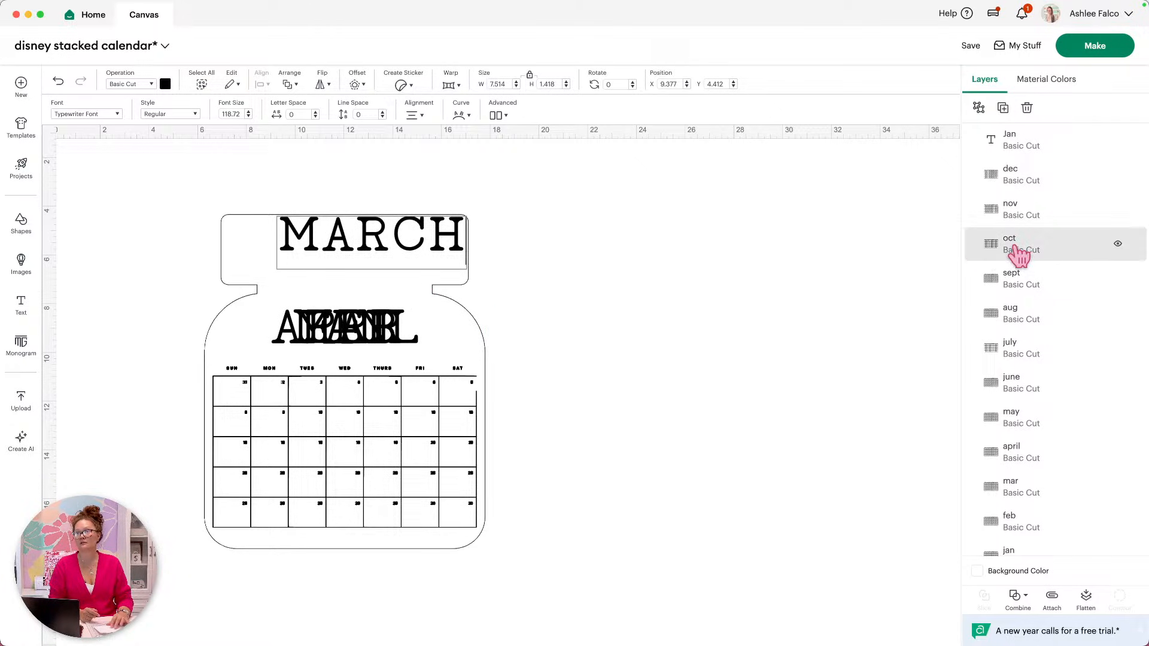
Check the month text layers, change the MARCH text to MAY, and move it onto the stacked month names
scroll(1019, 256, "up", 2)
scroll(1018, 236, "up", 2)
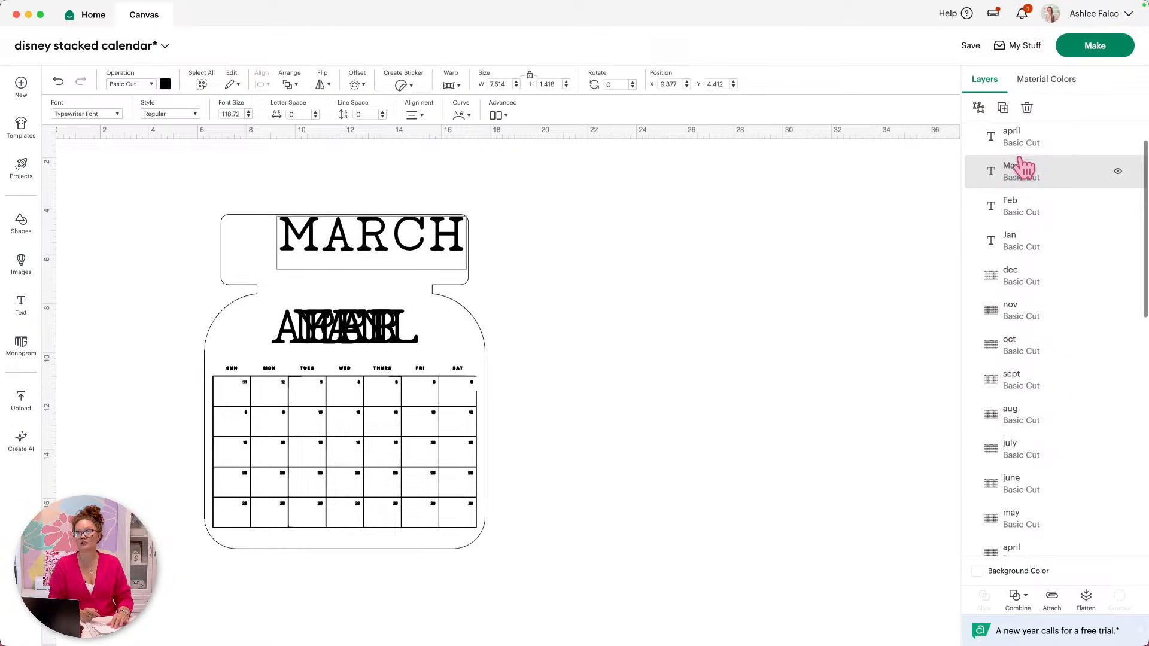
scroll(1025, 168, "up", 1)
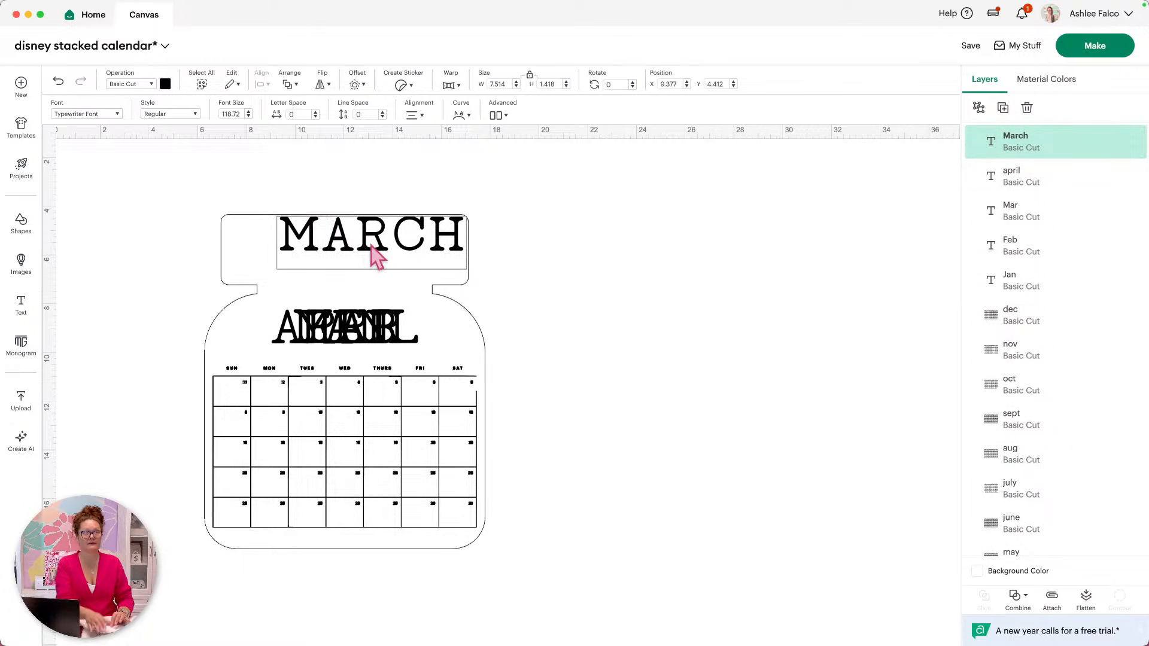
key("BackSpace")
key("BackSpace")
key("BackSpace")
type("Y")
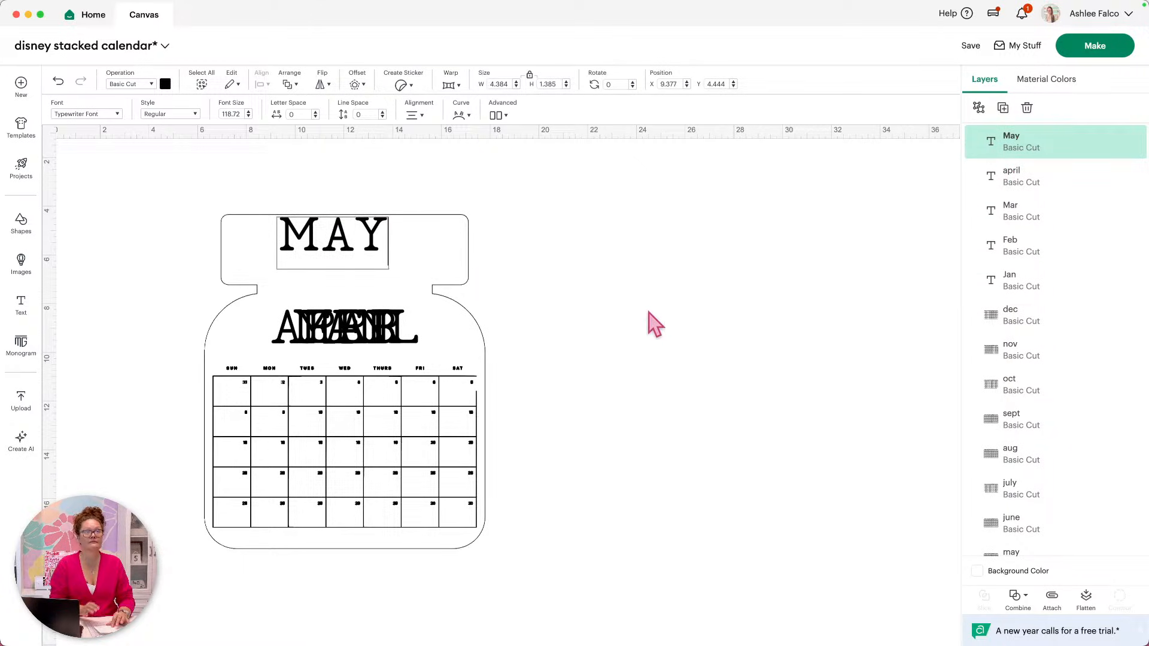
left_click(220, 195)
left_click_drag(307, 242, 335, 287)
Duplicate the MAY text, change the copy to JUNE, and centre it over the stacked month names above the grid
key("super+d")
double_click(331, 276)
type("June")
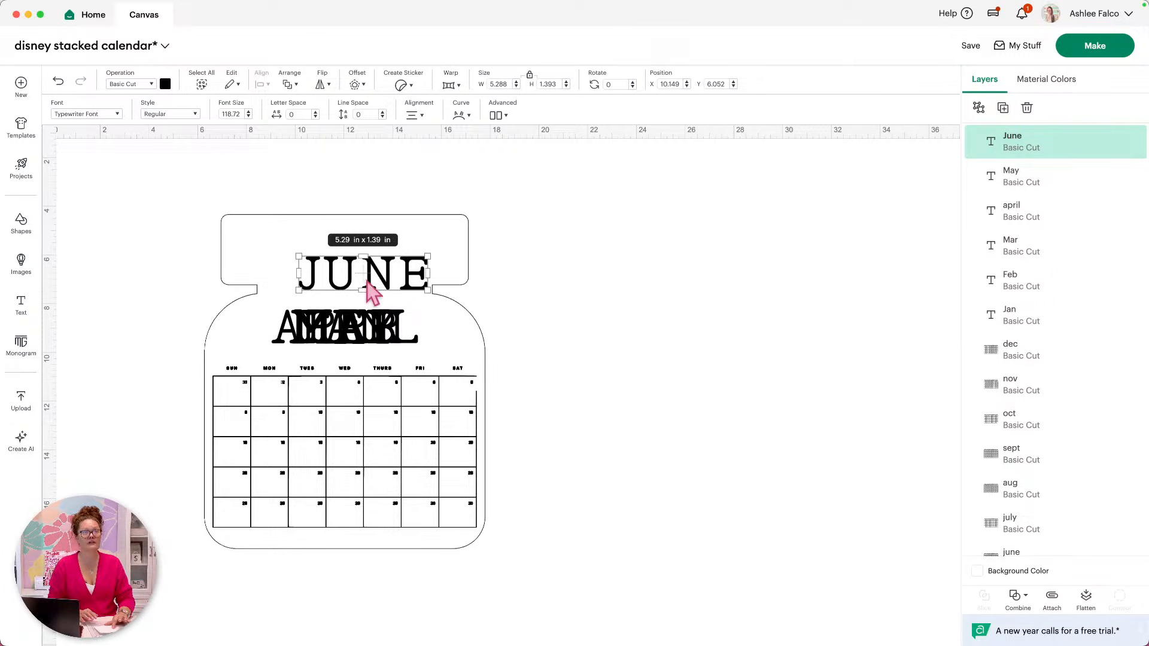
left_click_drag(370, 281, 348, 332)
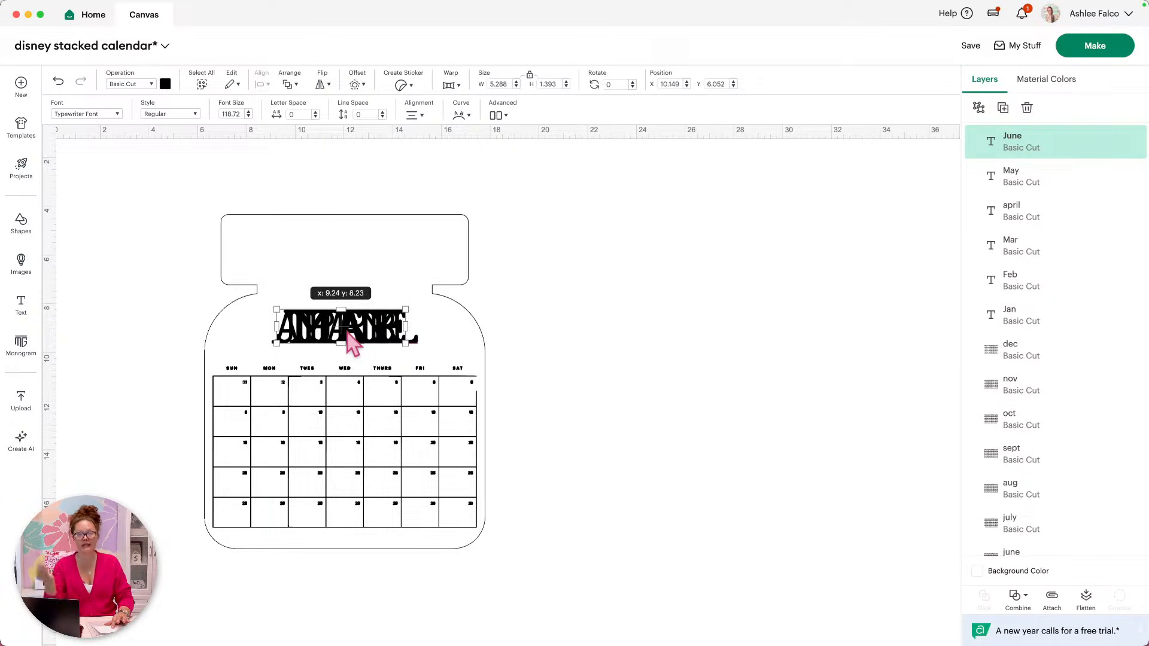
left_click_drag(348, 333, 349, 335)
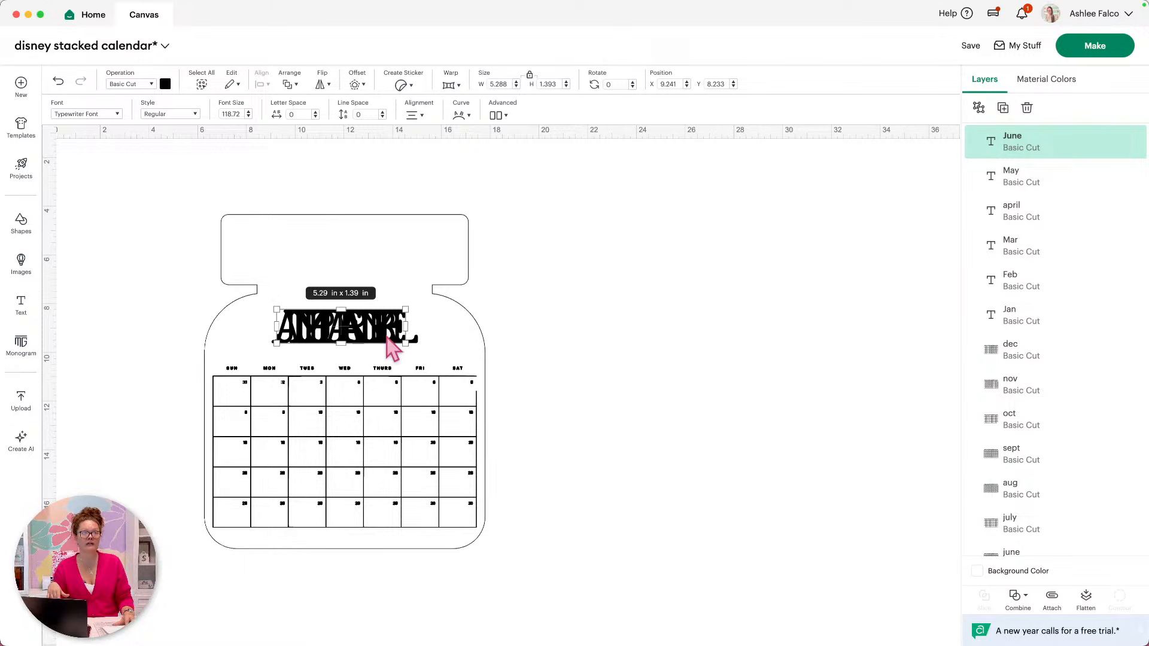
left_click_drag(372, 323, 363, 328)
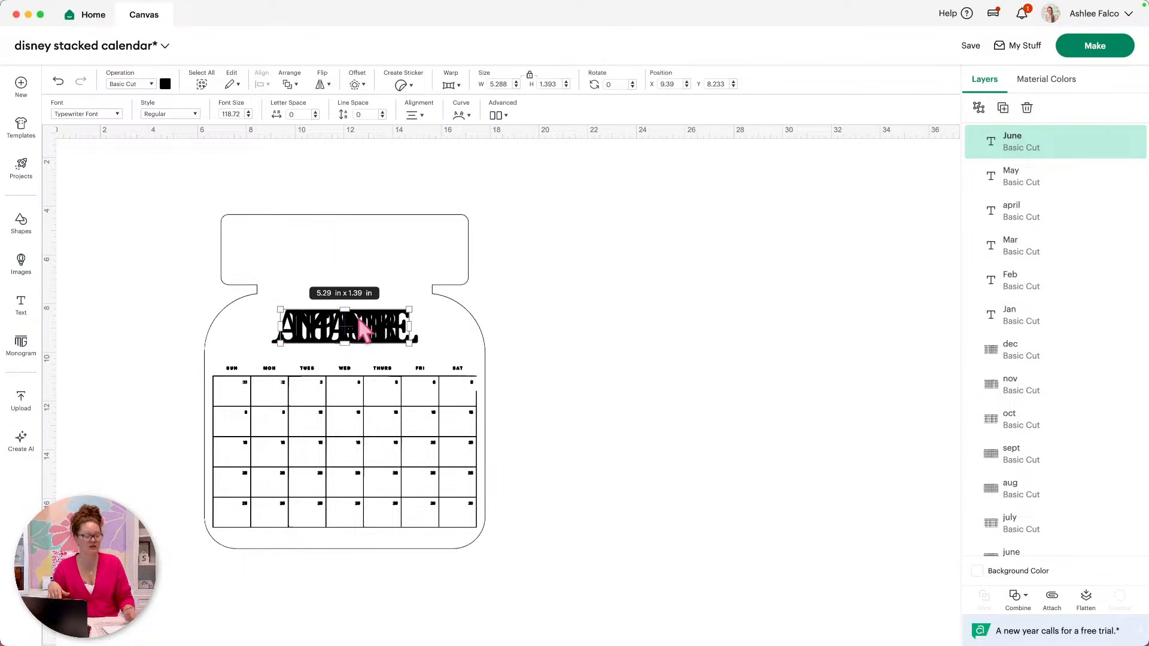
Duplicate the JUNE text, change the copy to JULY on the jar's lid, and move it onto the stacked month names
key("super+d")
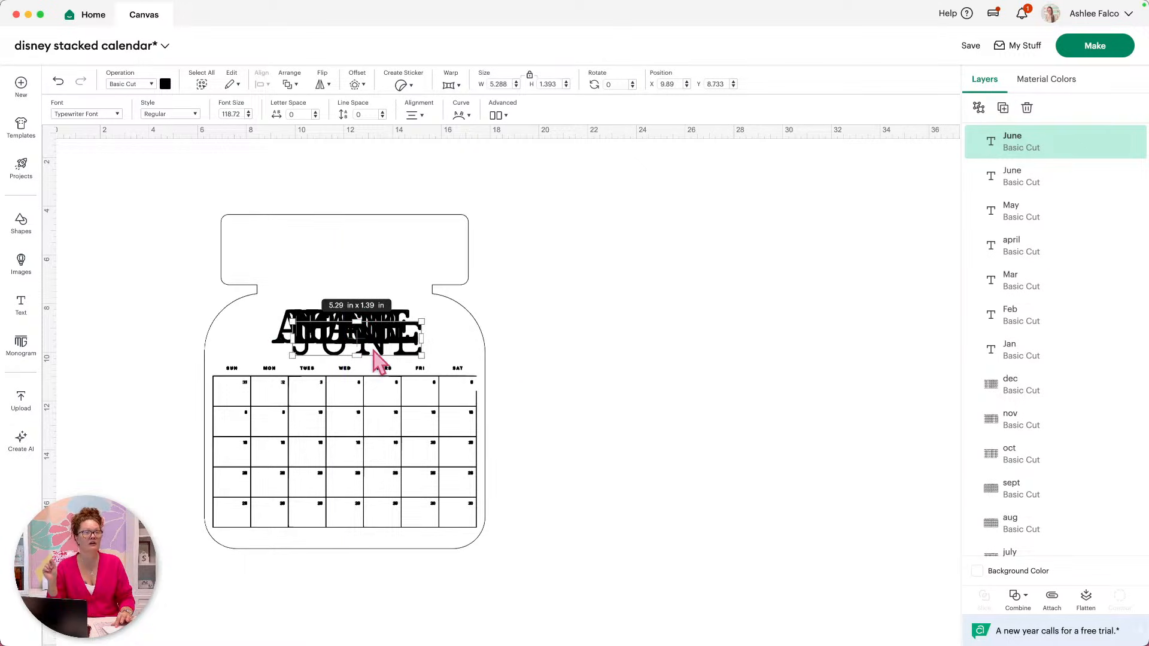
left_click_drag(374, 351, 369, 257)
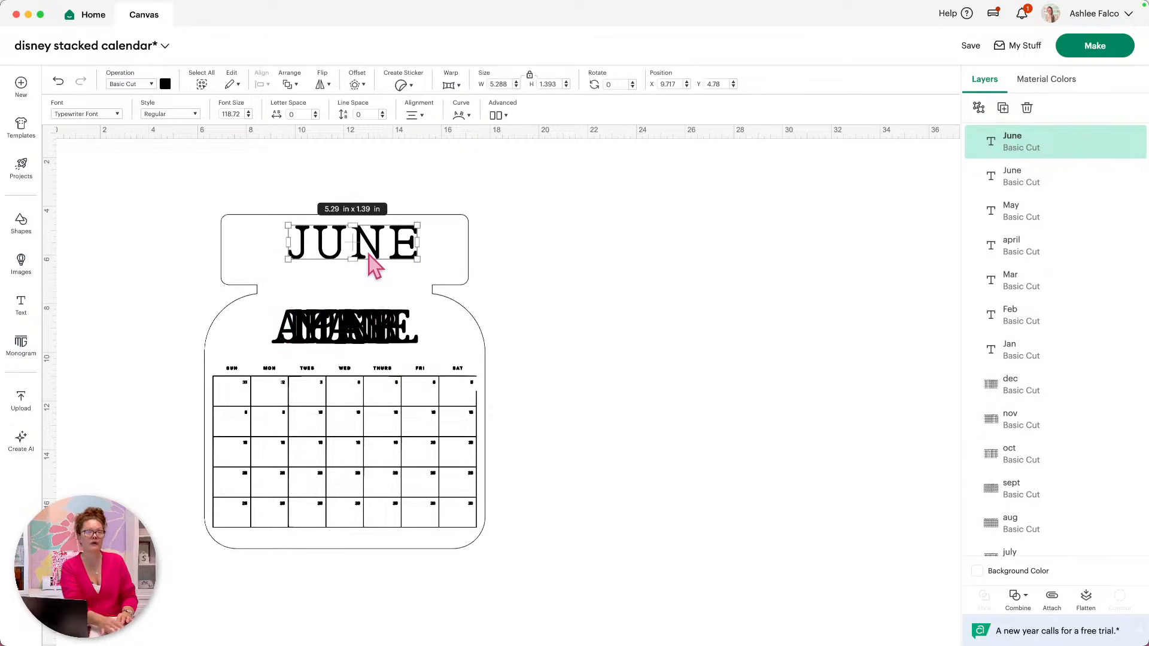
double_click(369, 255)
type("july")
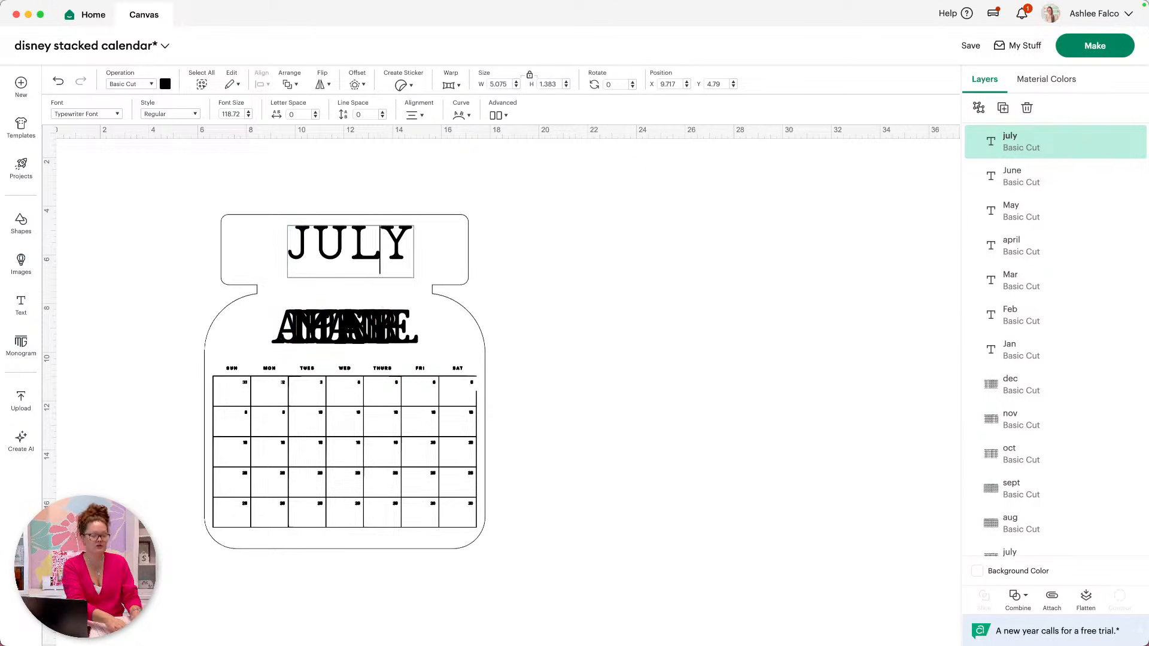
mouse_move(324, 243)
left_mouse_down()
mouse_move(324, 341)
mouse_move(331, 246)
left_mouse_up()
Duplicate the JULY text, change the copy to AUG, and centre it over the stacked month names
key("super+c")
key("super+v")
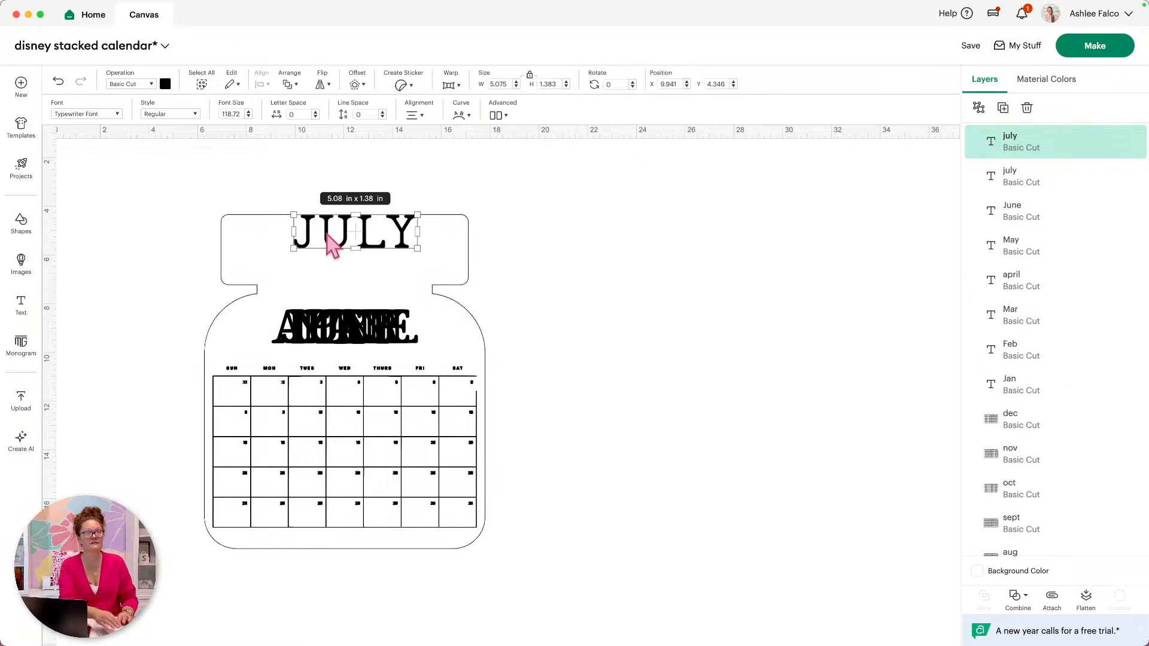
double_click(332, 245)
type("aug")
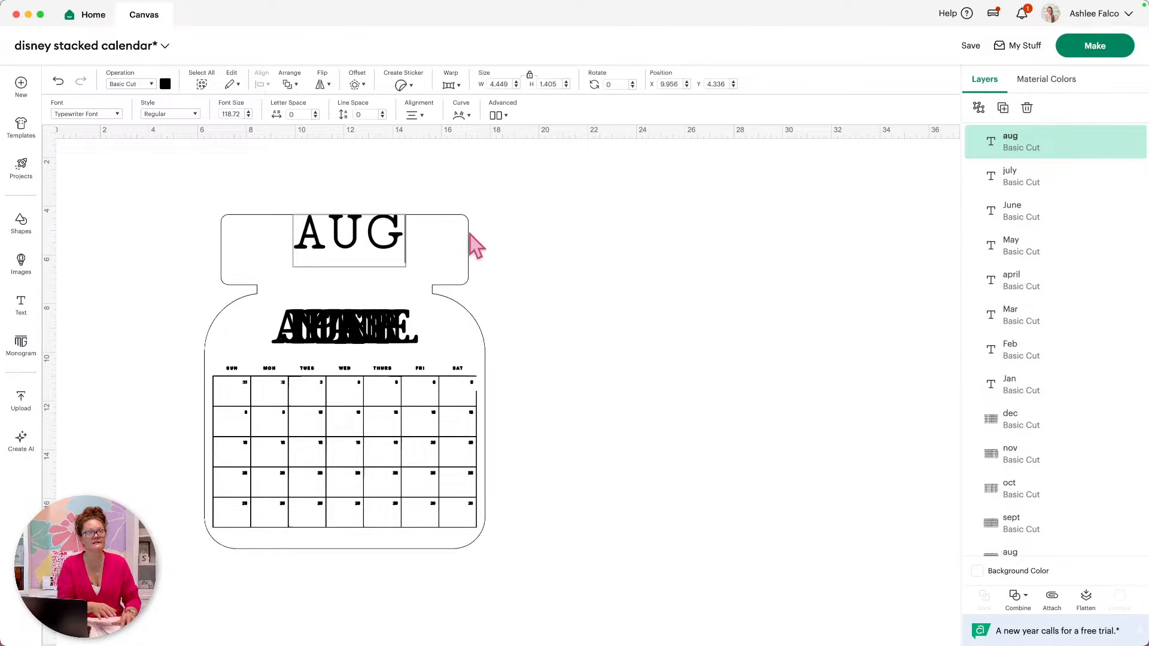
left_click(332, 234)
left_click_drag(319, 247, 363, 330)
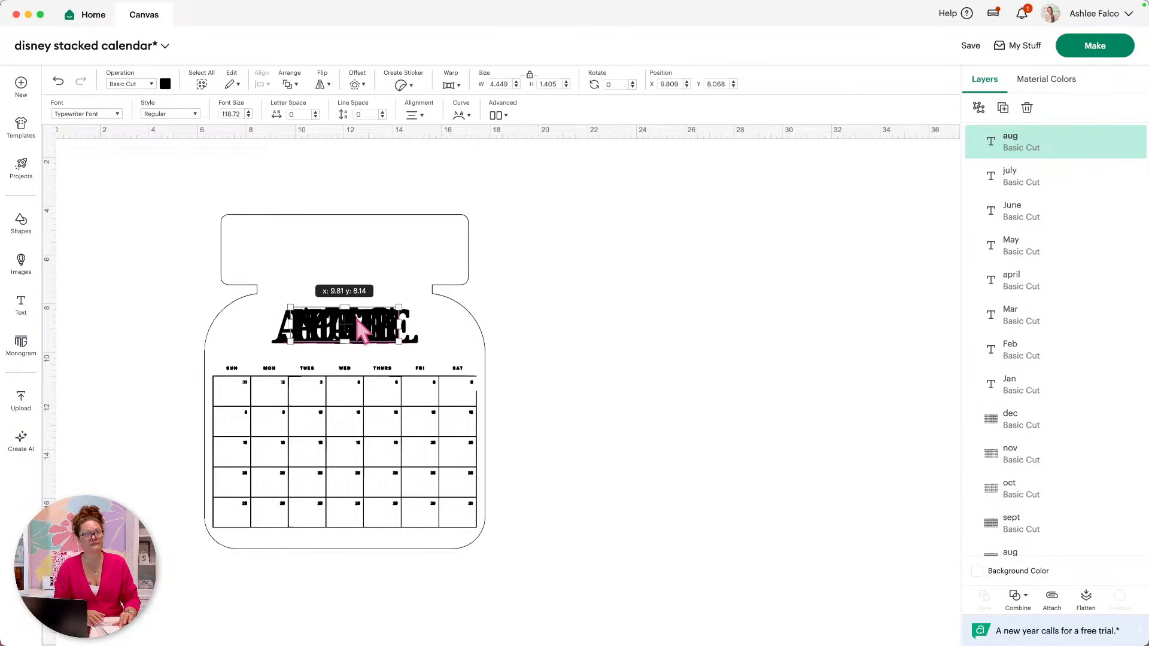
Duplicate the AUG text, change the copy to SEPT on the jar's lid, and move it onto the stacked month names
key("super+d")
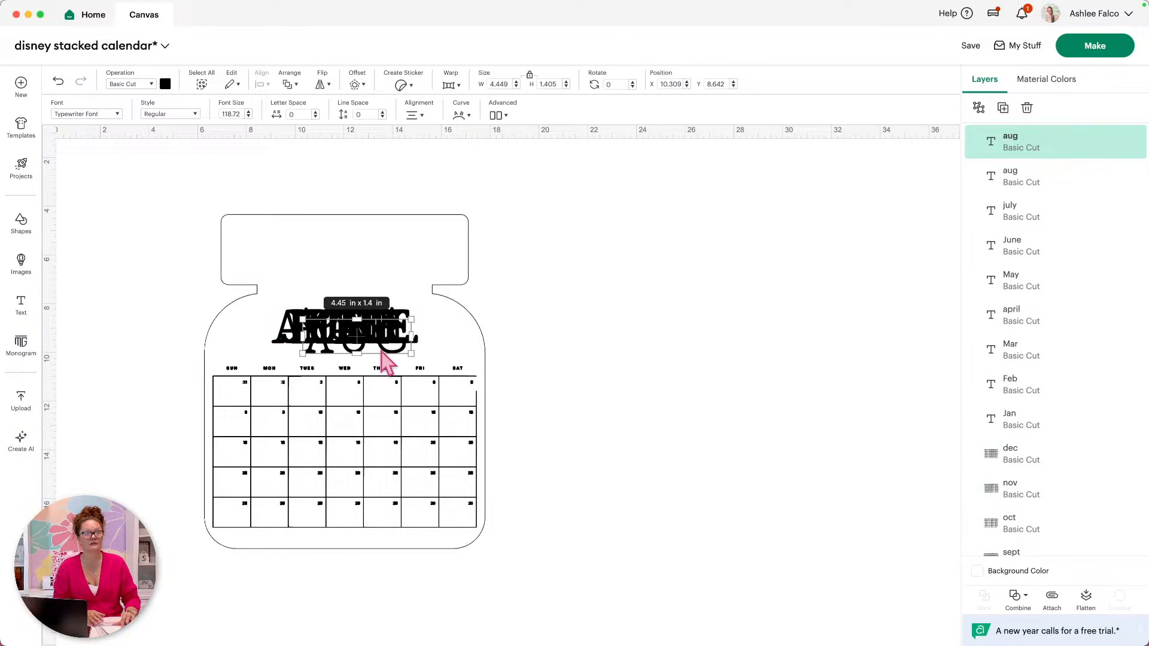
left_click_drag(382, 354, 382, 239)
double_click(381, 238)
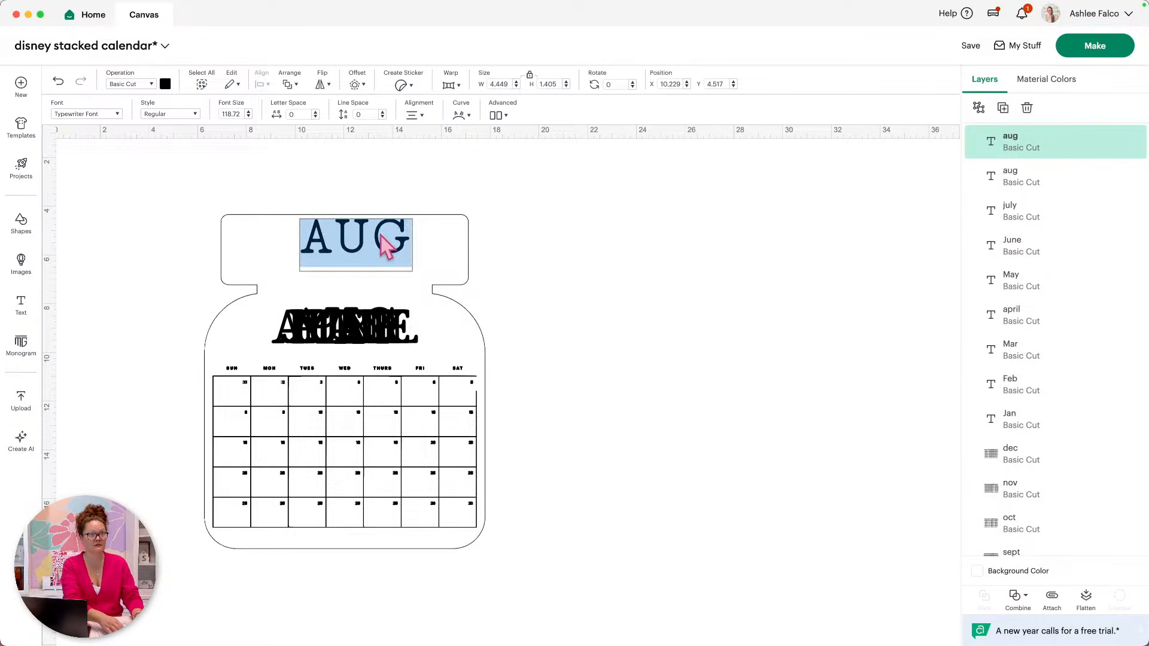
type("Sept")
left_click(551, 282)
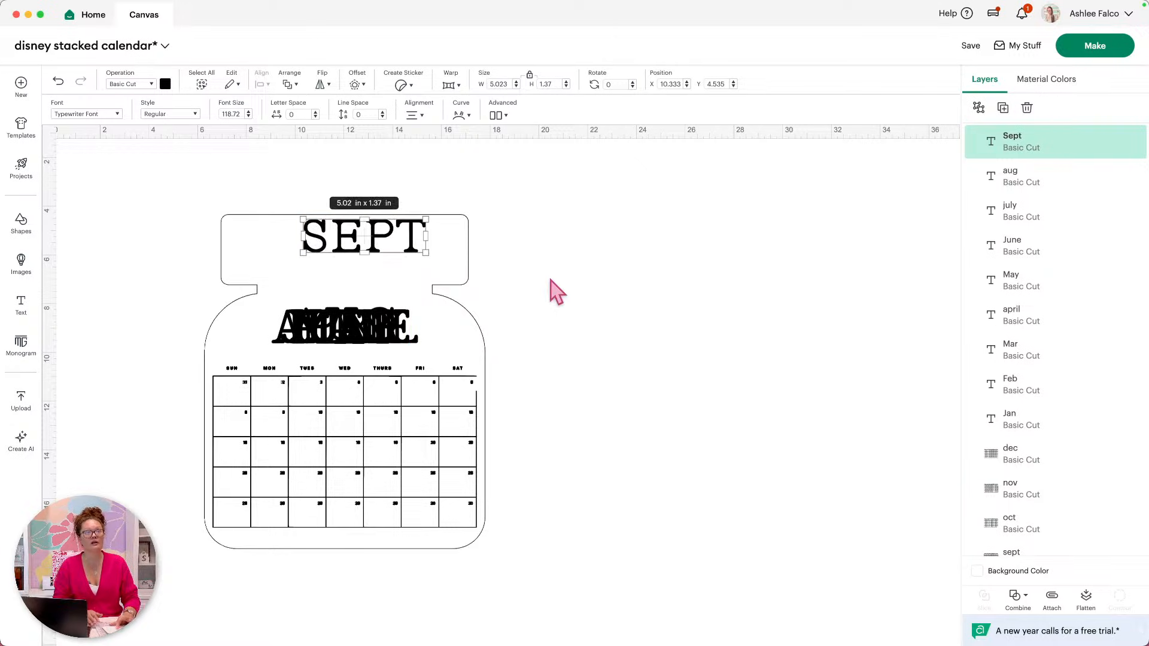
left_click_drag(379, 251, 358, 224)
Duplicate the SEPT text, change the copy to OCT on the jar's lid, and move it onto the stacked month names
key("super+v")
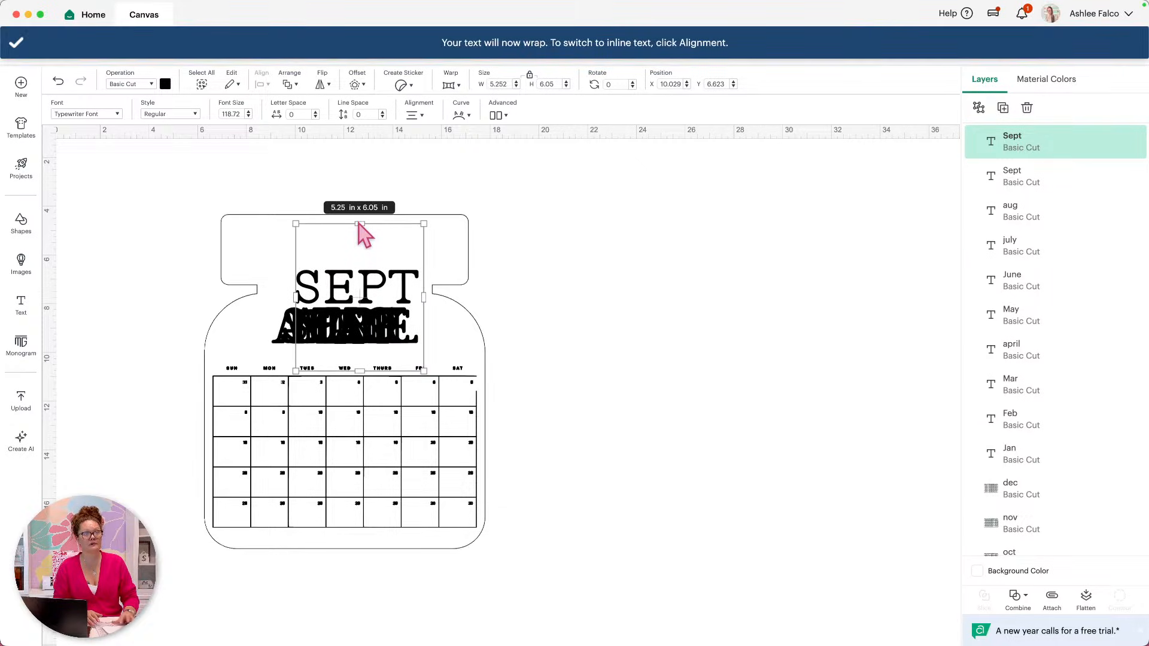
key("super+z")
left_click(392, 350)
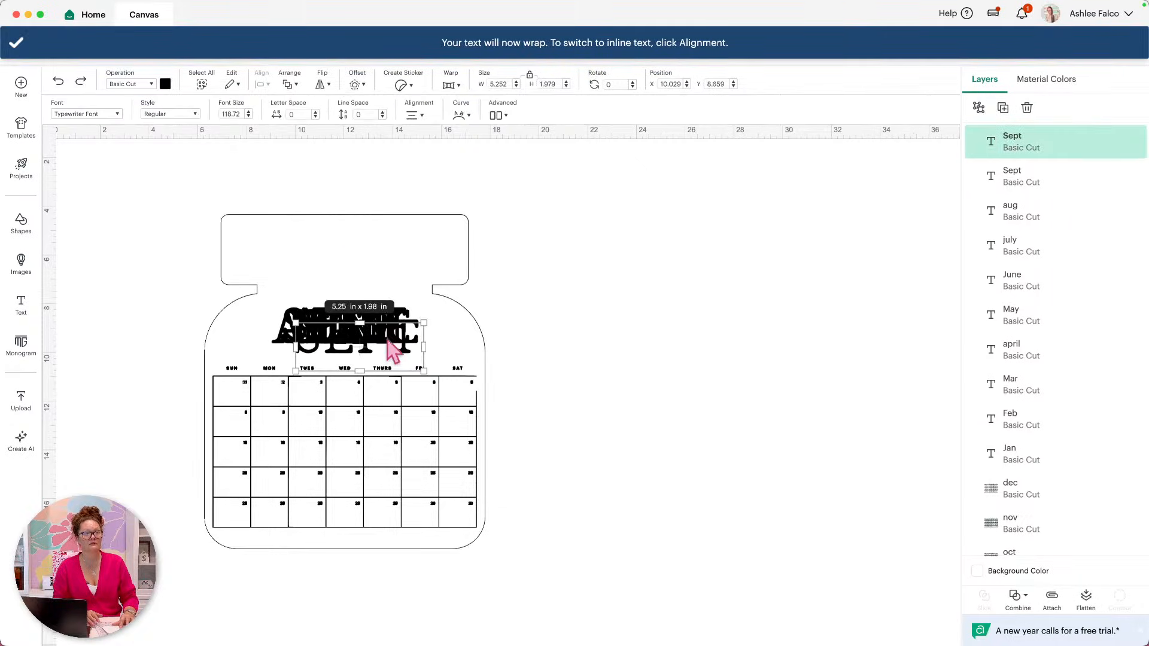
left_click_drag(388, 341, 383, 233)
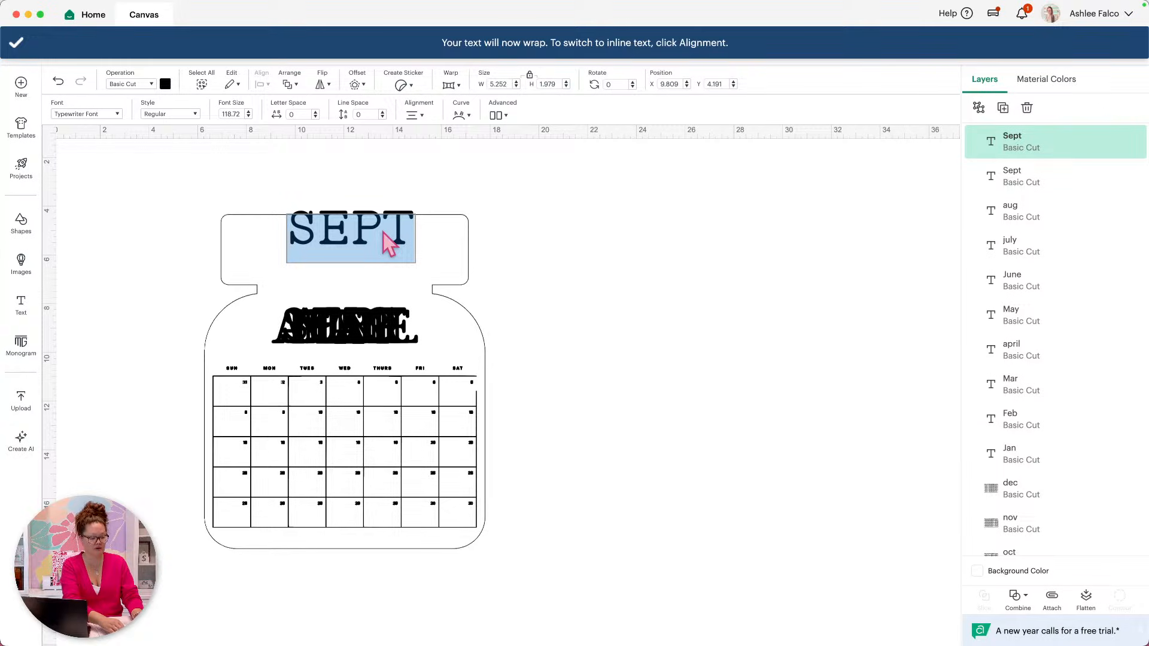
type("POct")
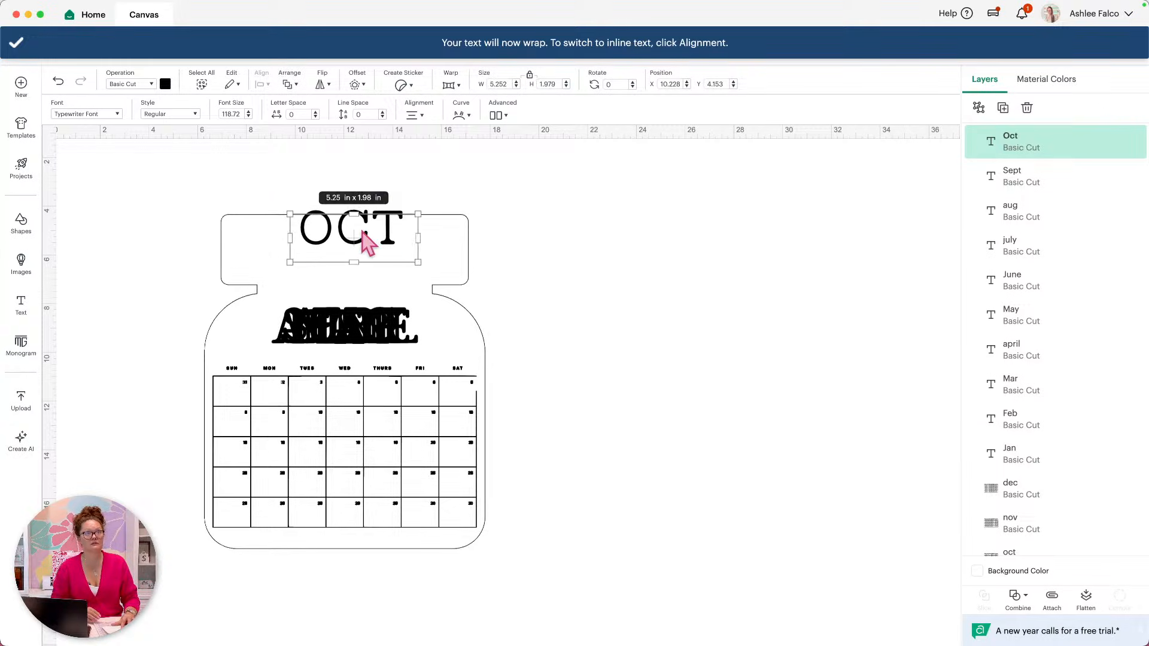
left_click_drag(372, 239, 352, 205)
left_click(114, 149)
Duplicate the OCT text, change the copy to NOV above the jar's lid, and move it onto the stacked month names
key("super+d")
double_click(352, 205)
type("n")
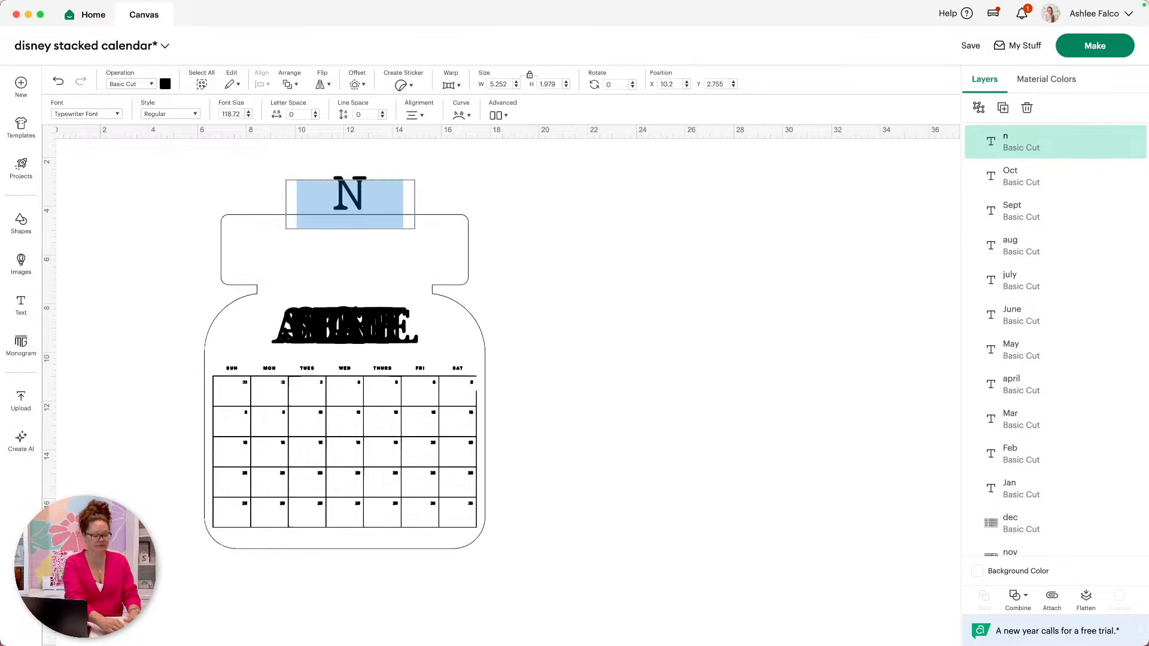
type("ov")
left_click(556, 243)
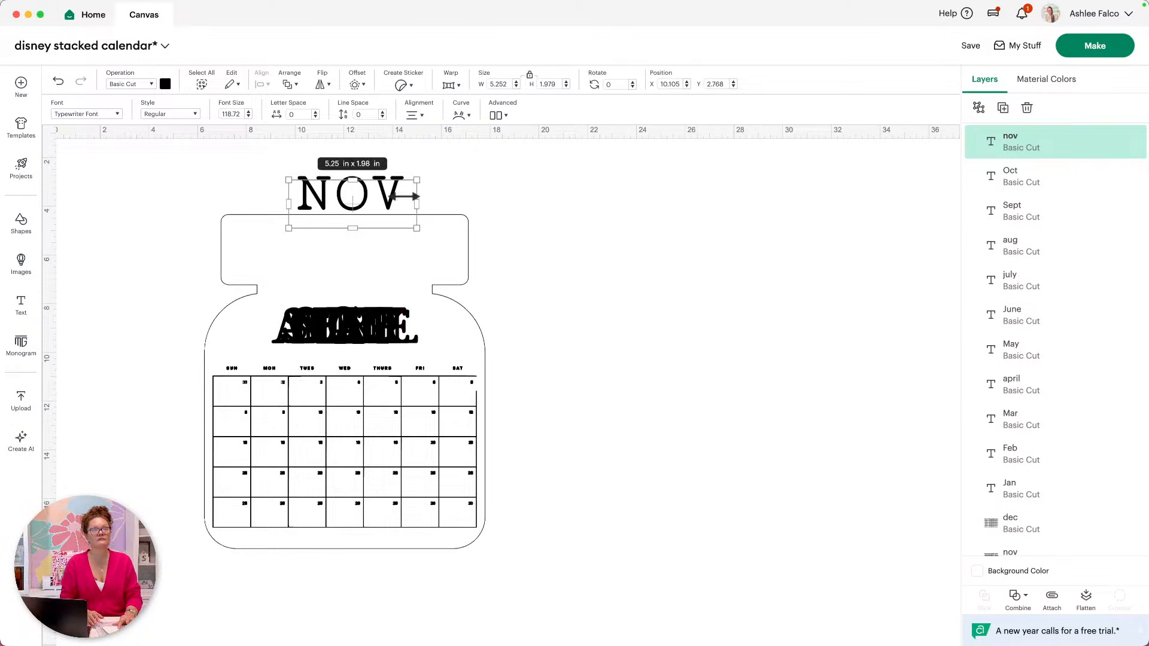
left_click_drag(352, 180, 379, 228)
left_click(271, 183)
Duplicate the NOV text, change the copy to DEC, and centre it over the stacked month names above the grid
key("super+d")
double_click(376, 224)
type("DEC")
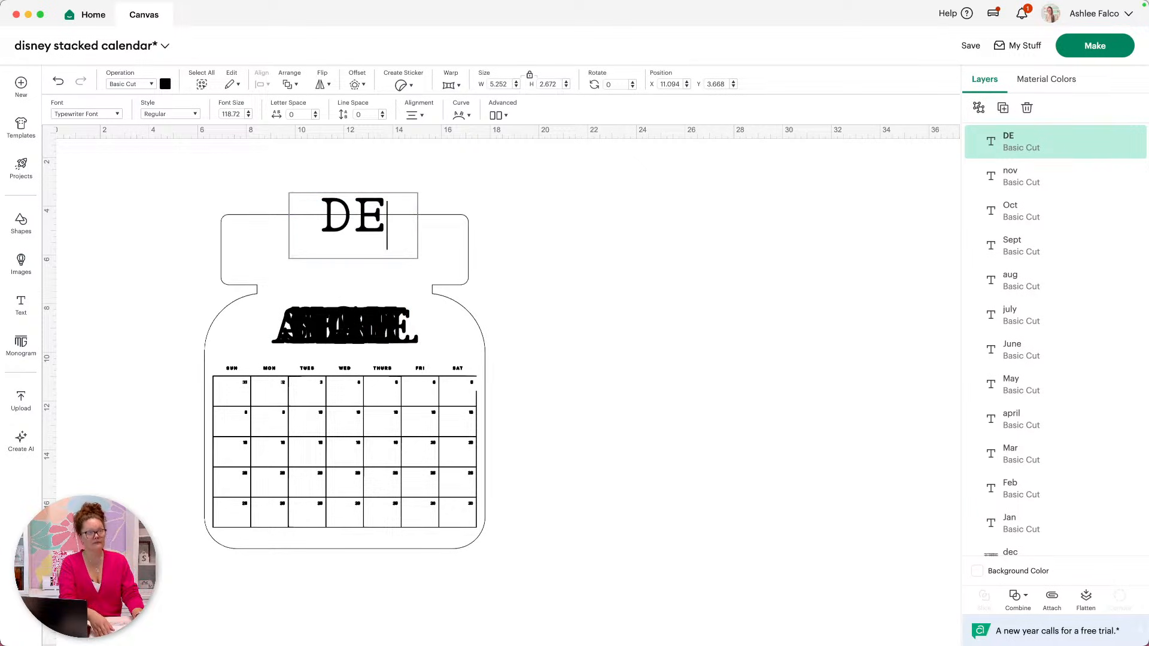
left_click(448, 223)
left_click_drag(333, 232, 330, 328)
left_click(539, 353)
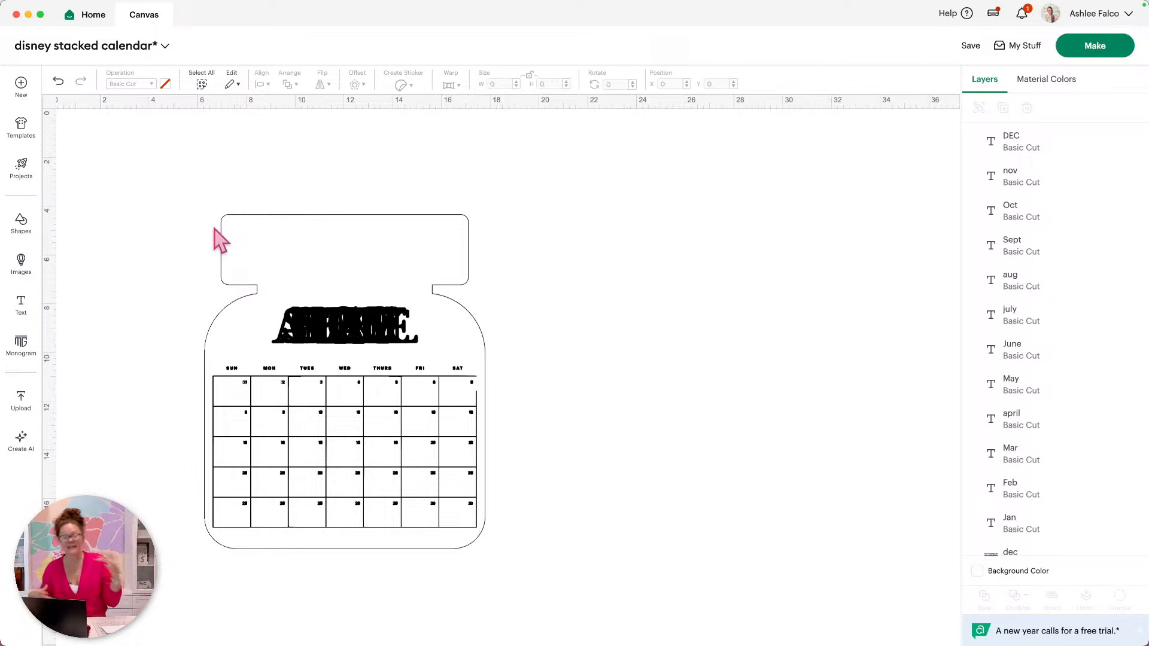
Select the whole stacked calendar, scale it down to about 7.72 × 9.19 in, and move it lower on the canvas
left_click_drag(174, 197, 599, 625)
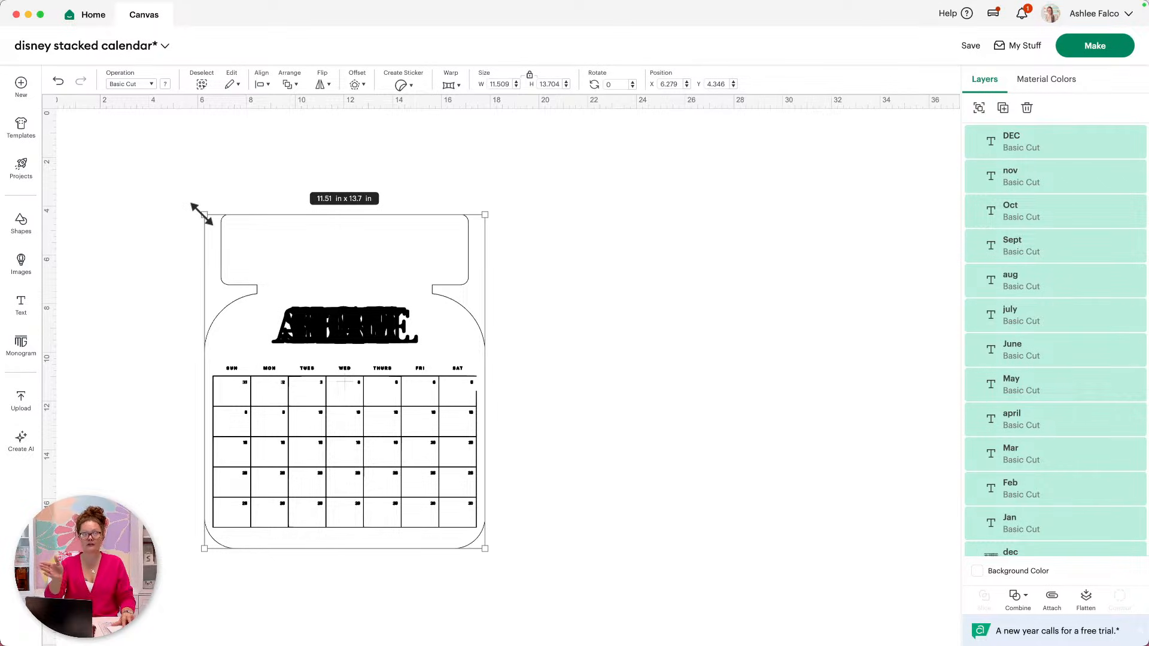
left_click_drag(204, 214, 301, 325)
left_click_drag(412, 439, 522, 507)
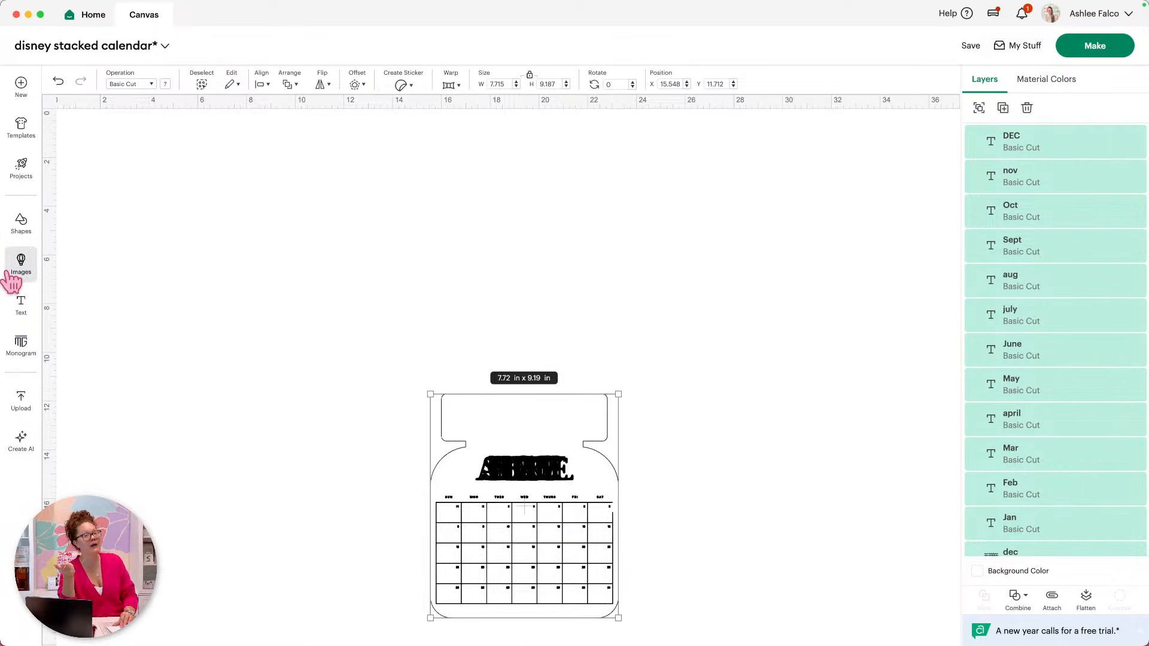
Bring up the image library, switch to Safari, and open the Creative Fabrica website
left_click(11, 274)
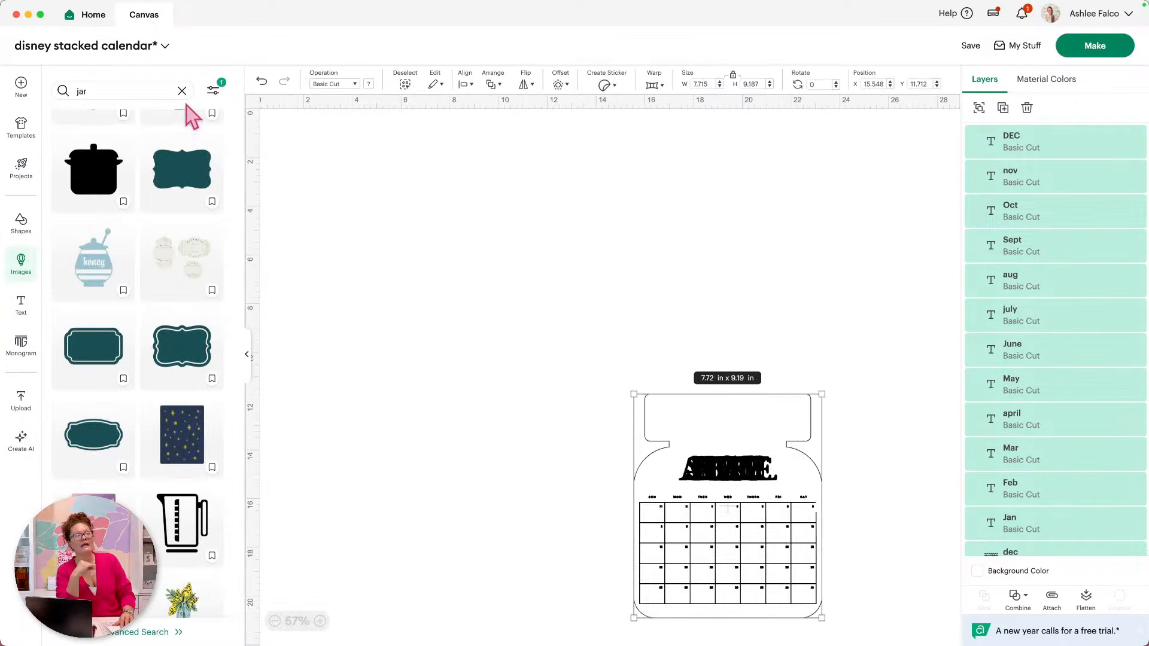
mouse_move(409, 642)
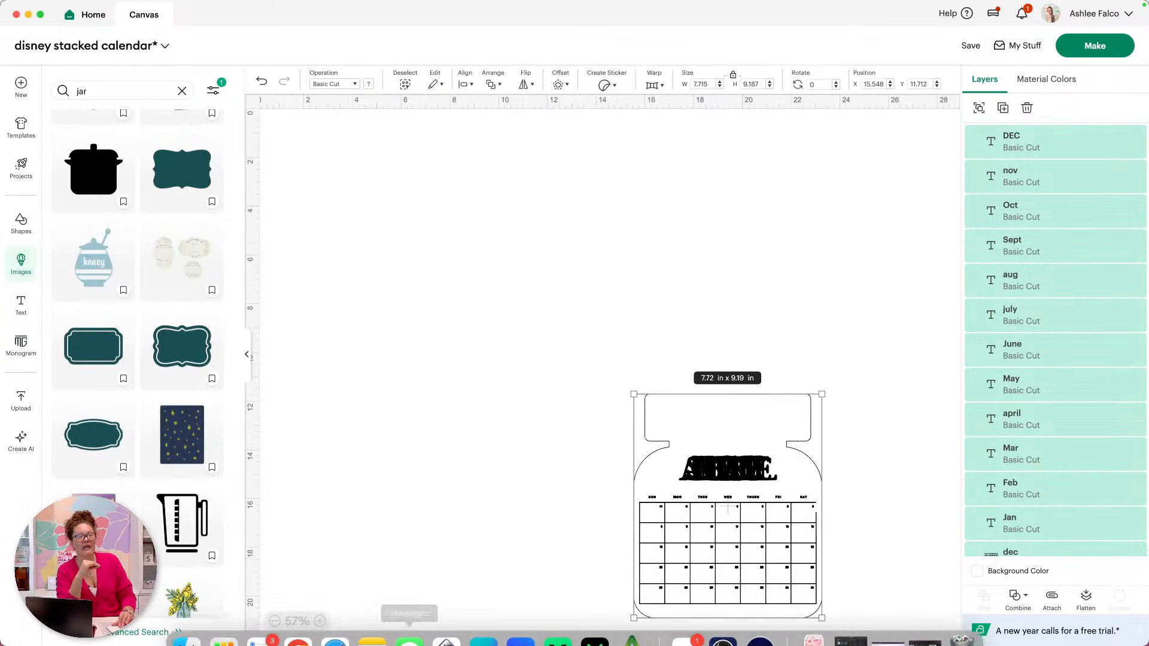
left_click(335, 622)
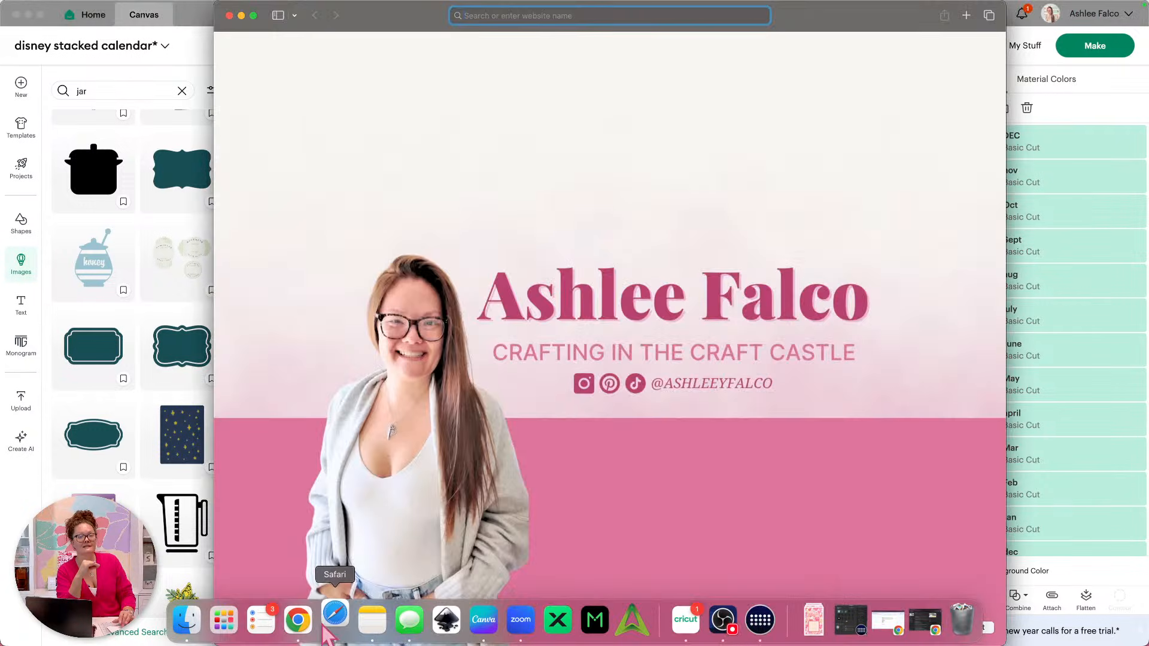
mouse_move(556, 11)
type("creativefabrica.com")
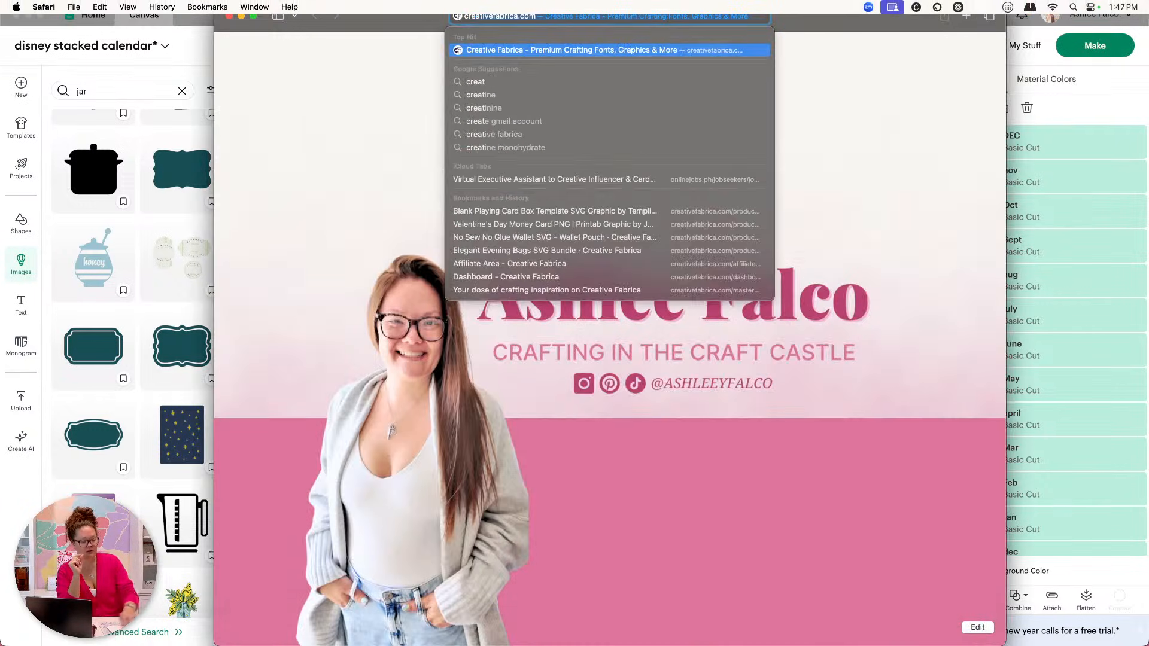
key("Return")
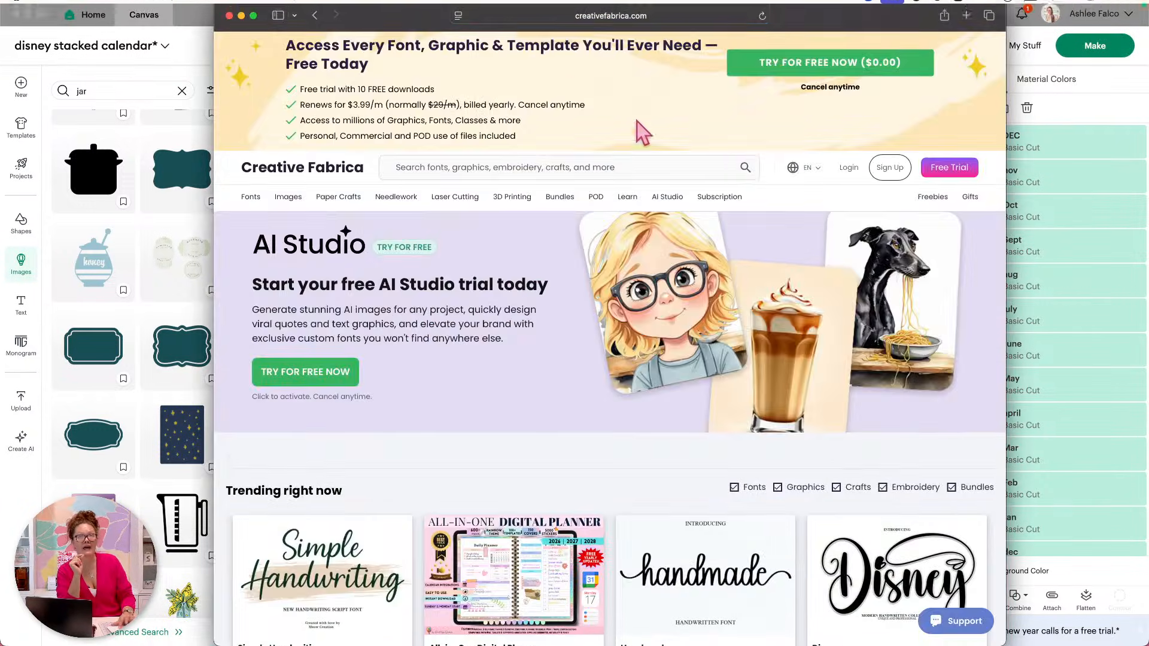
Log in to Creative Fabrica with the saved e-mail and password, enable Remember me, and enter the e-mailed one-time password
left_click(845, 169)
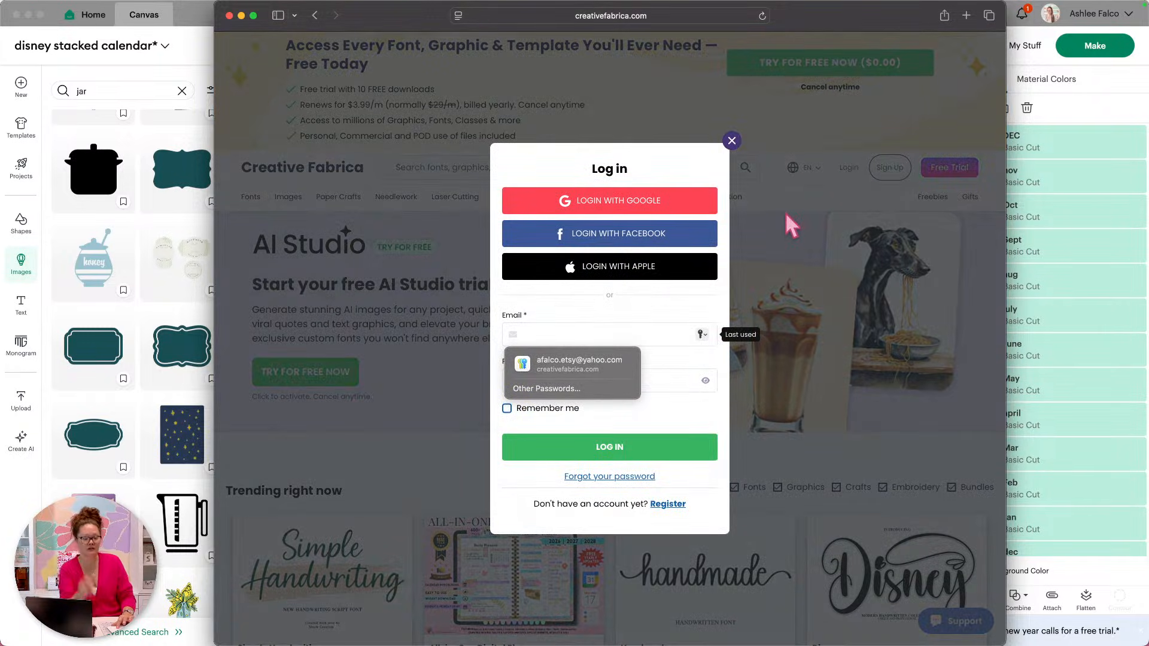
left_click(572, 363)
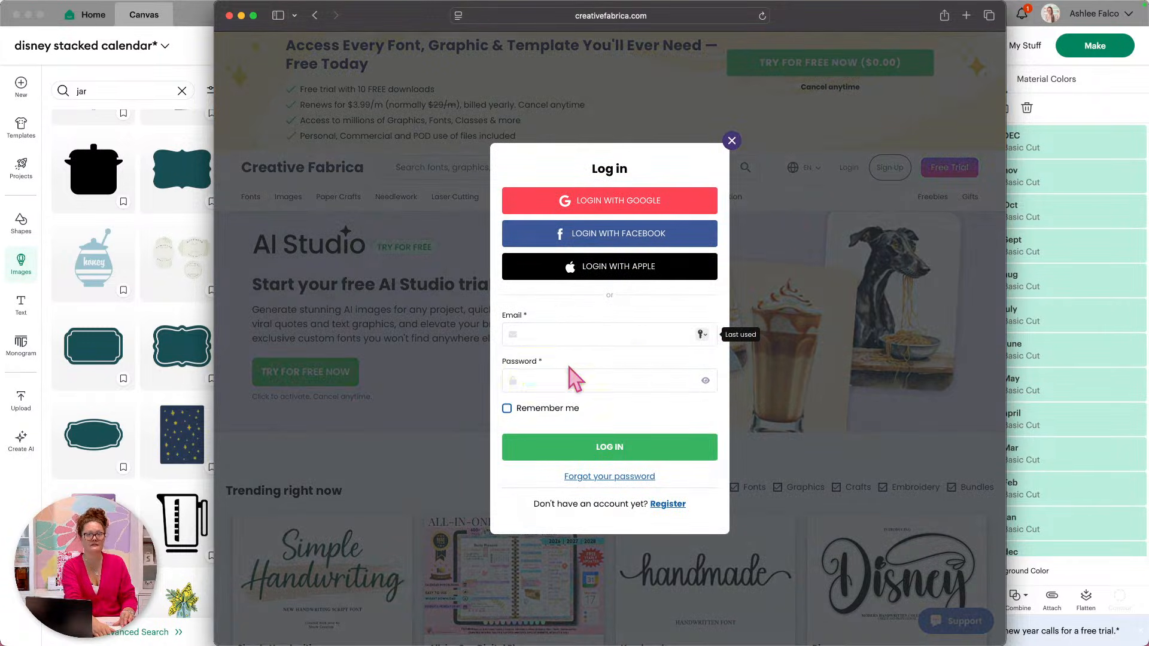
left_click(546, 409)
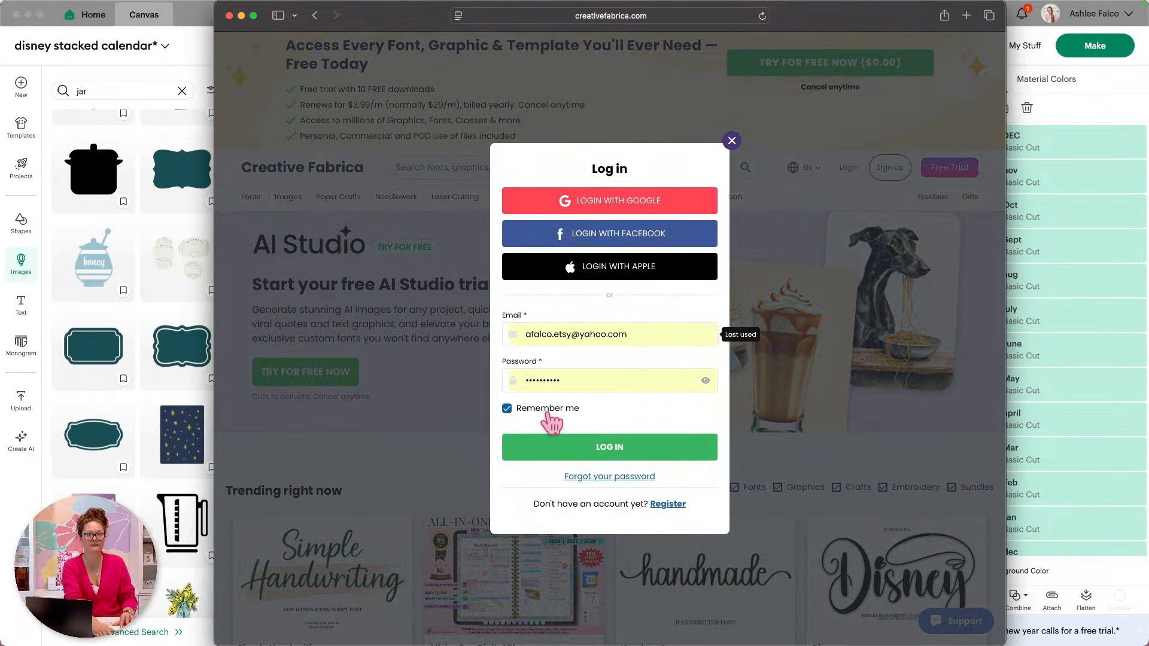
left_click(565, 450)
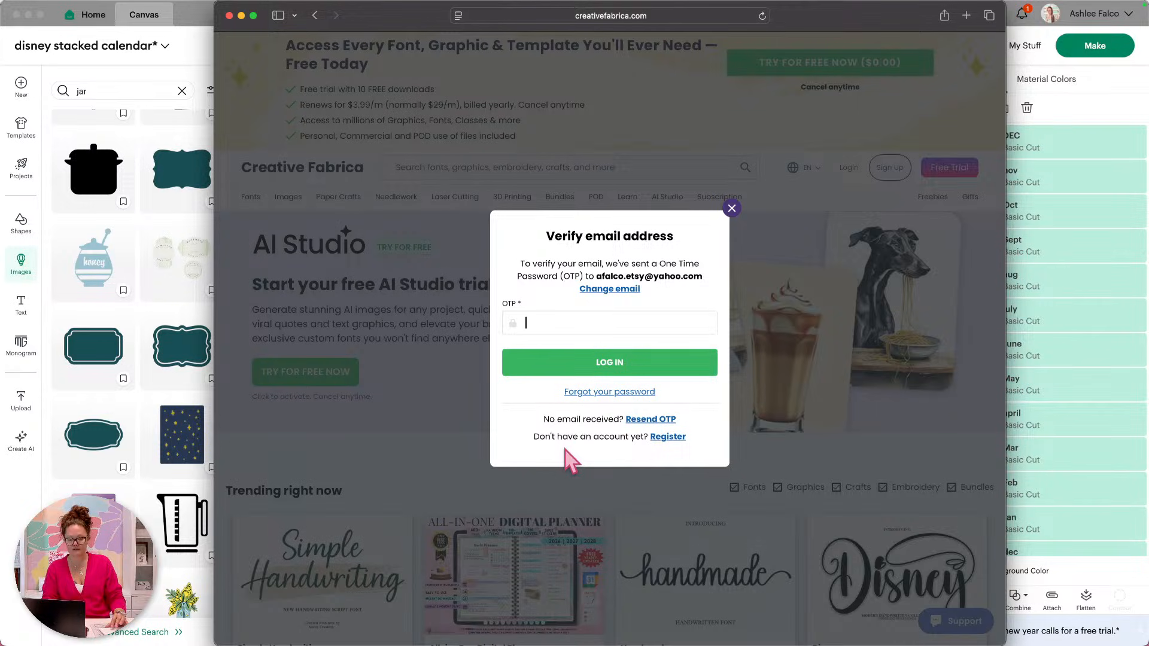
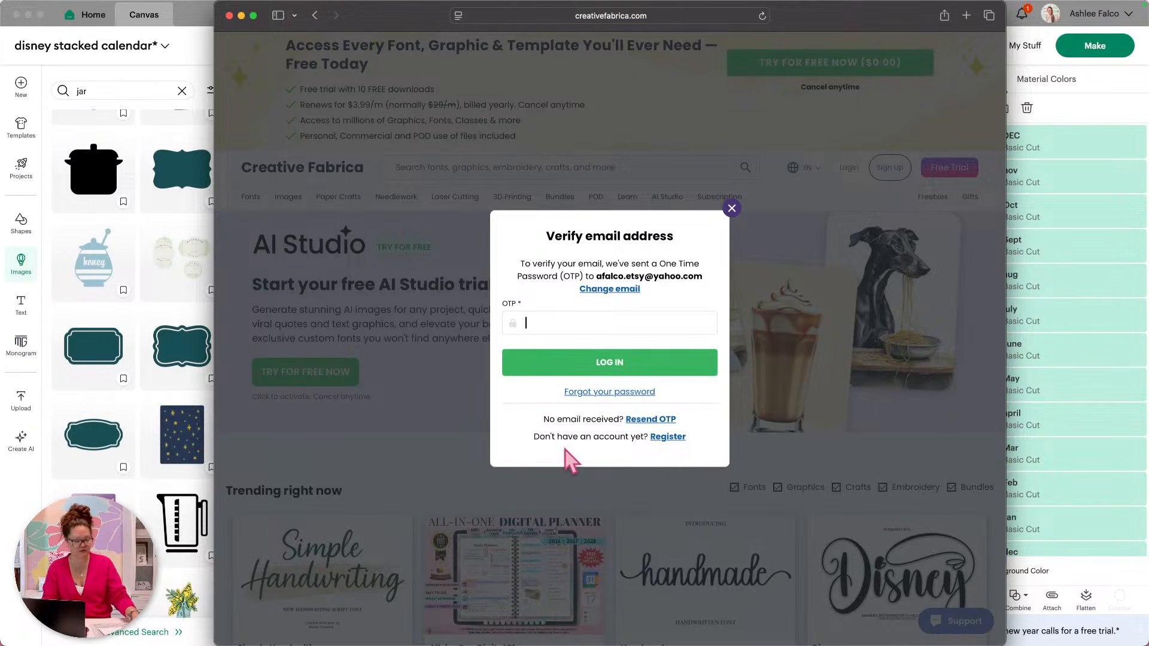
key("Return")
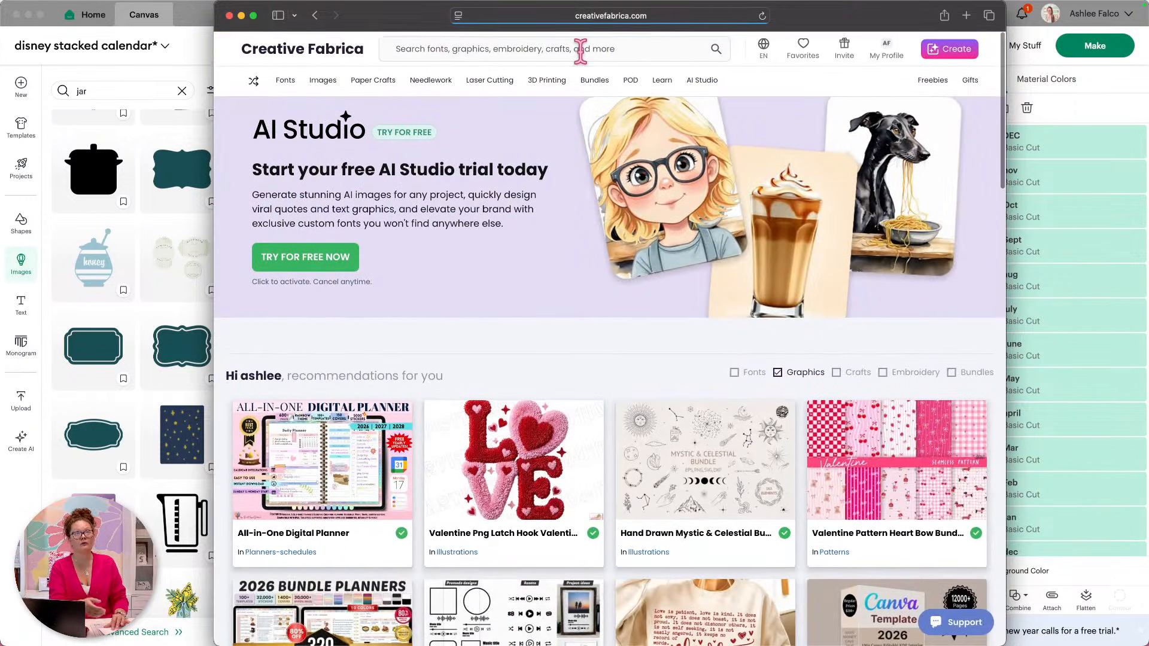
Search Creative Fabrica for "floral" and look over the listed designs
left_click(580, 52)
type("floral")
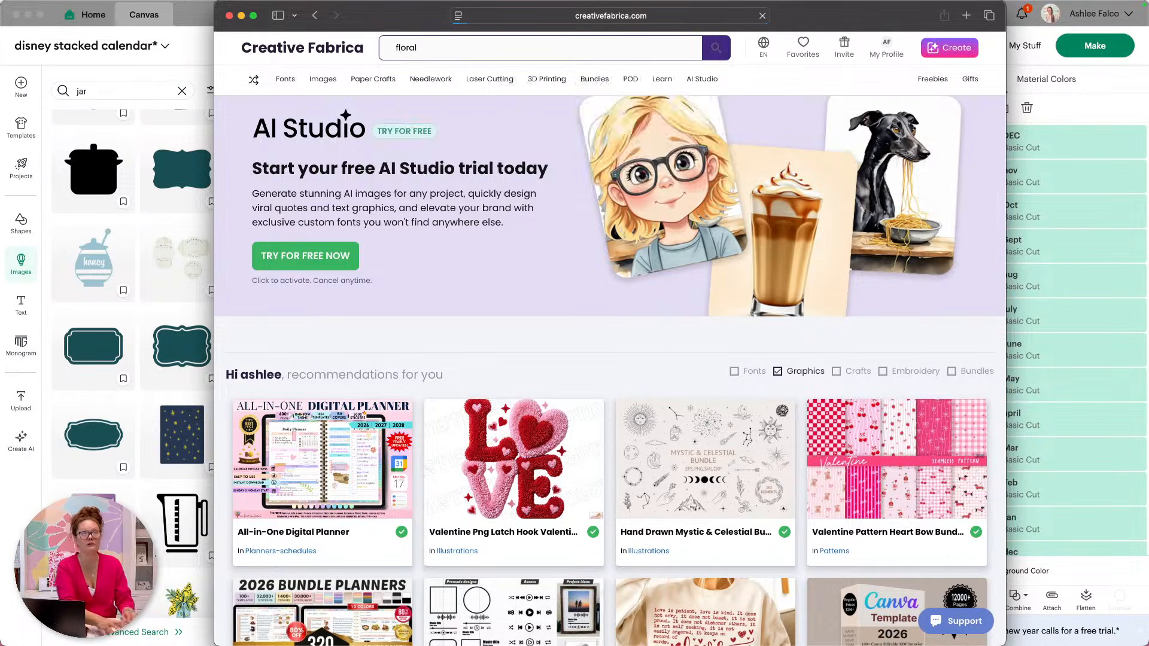
key("Return")
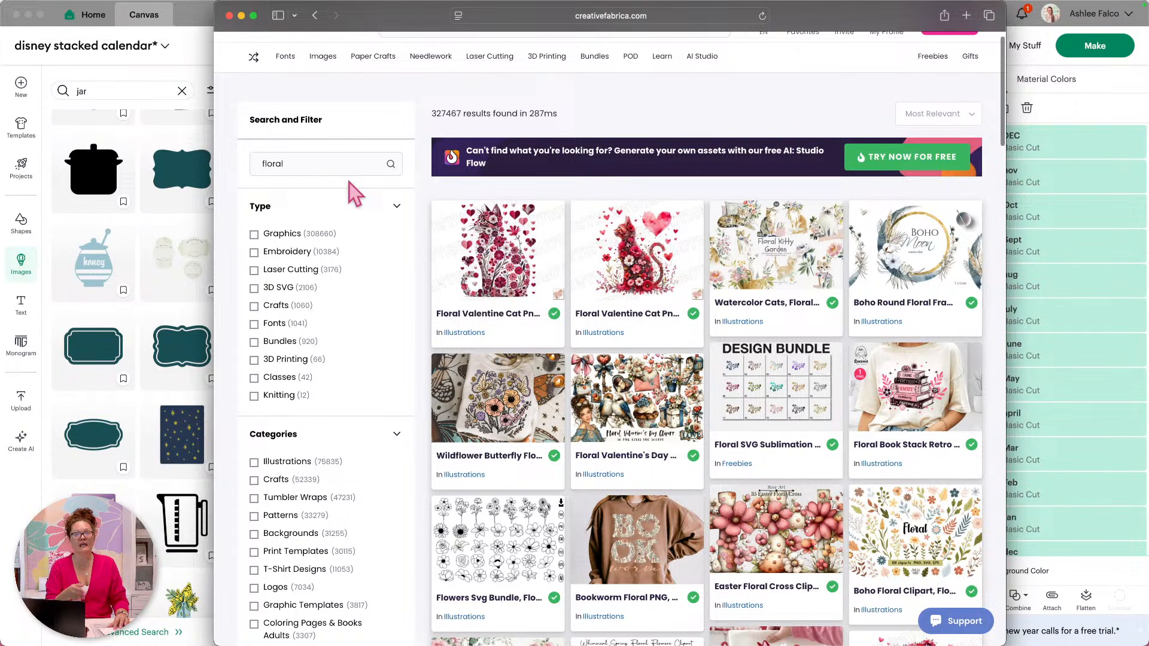
scroll(350, 182, "down", 1)
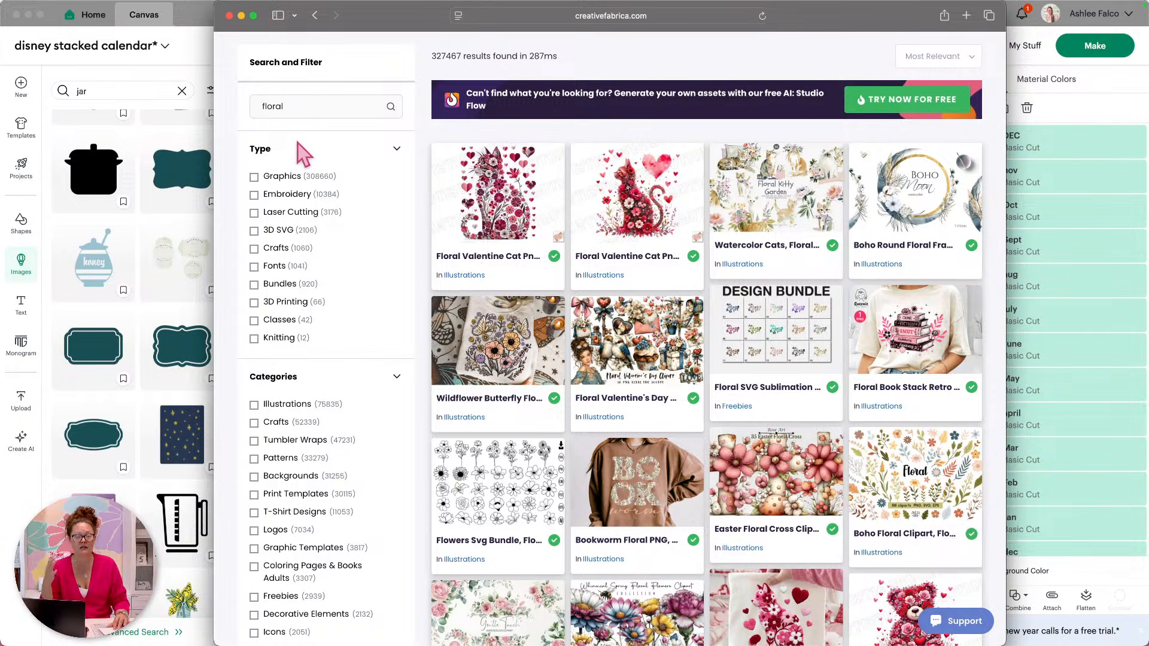
Change the Creative Fabrica search to "birth month flower" and browse the listed flower sets
left_click(296, 109)
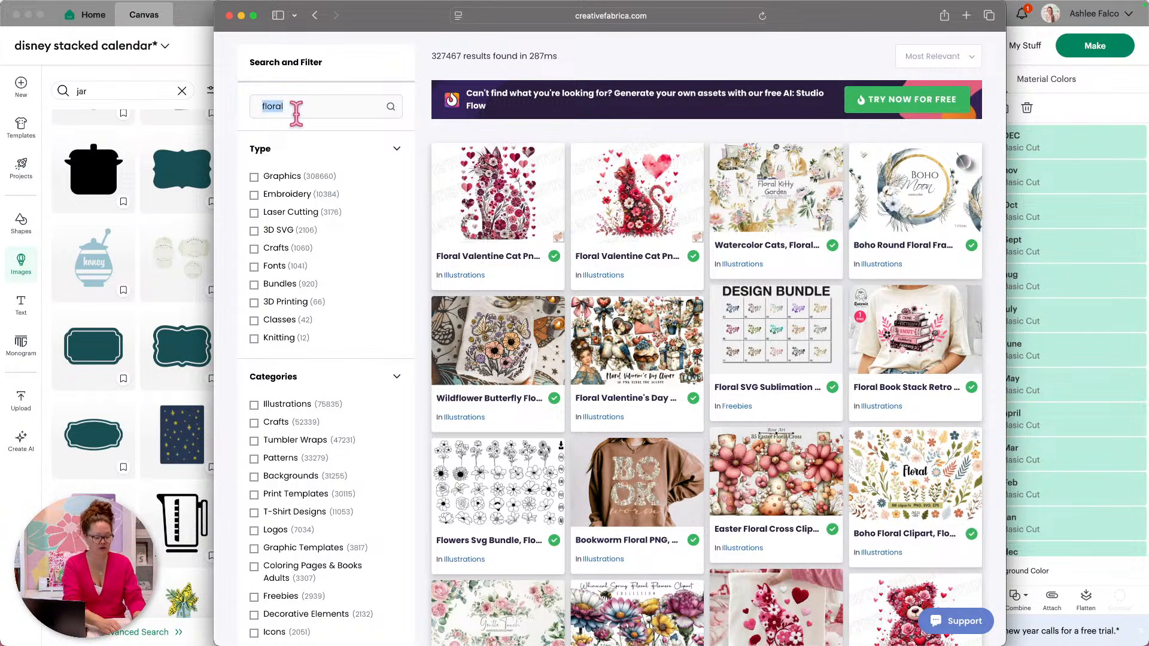
type("mo")
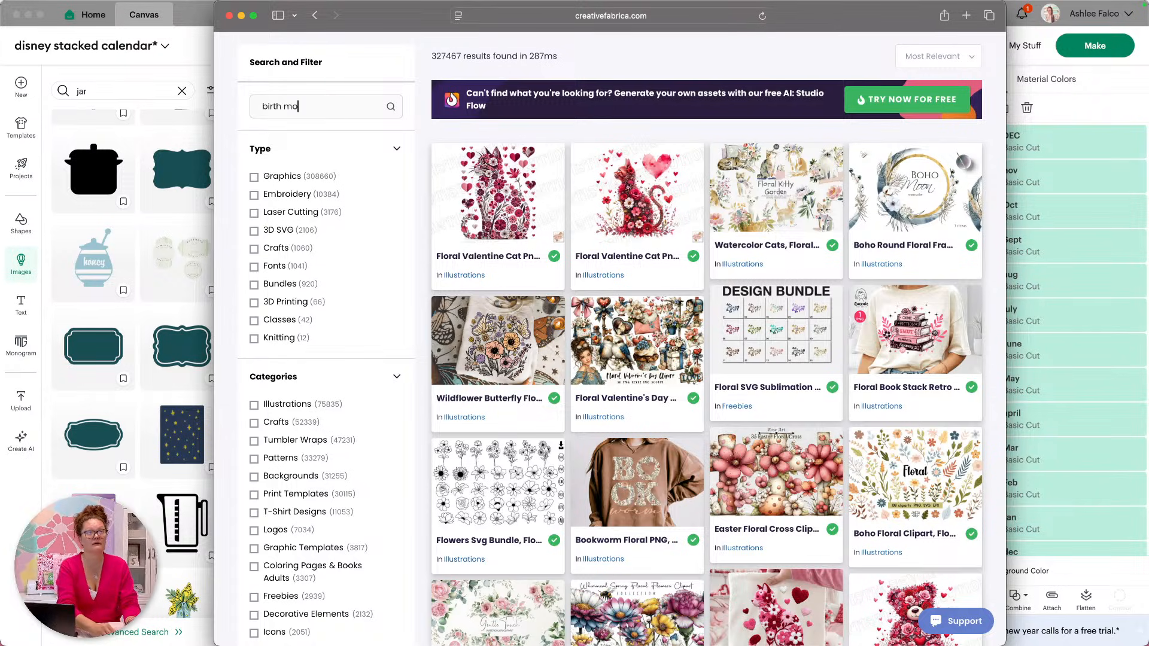
type("irth month flower")
key("Return")
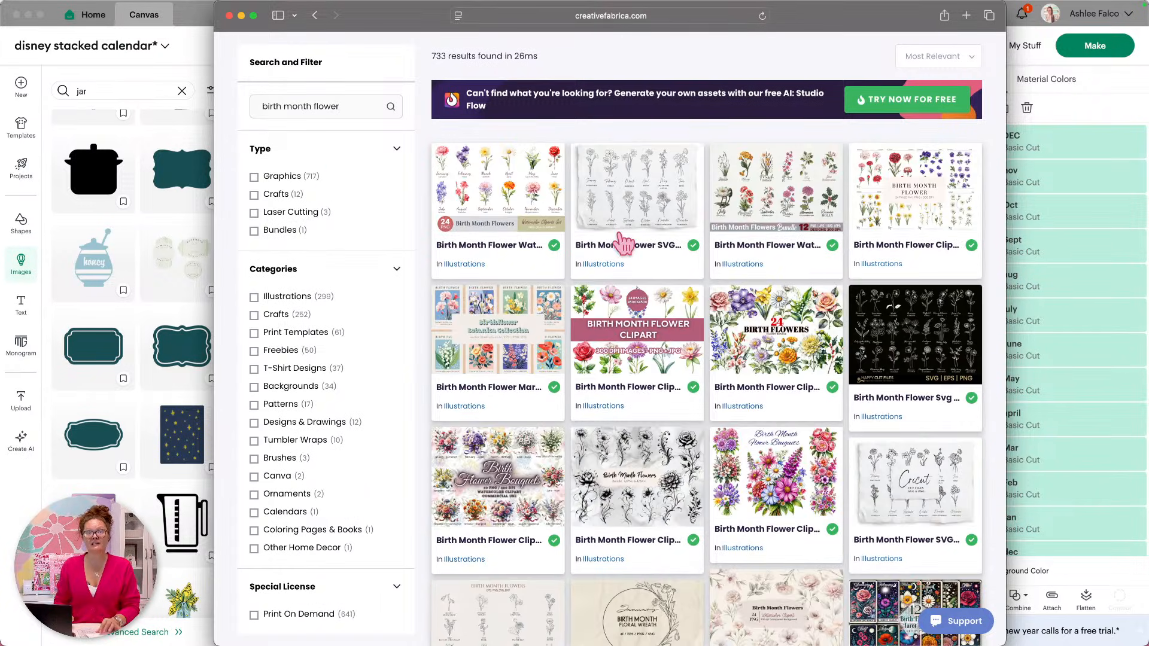
scroll(623, 242, "down", 1)
scroll(623, 242, "up", 3)
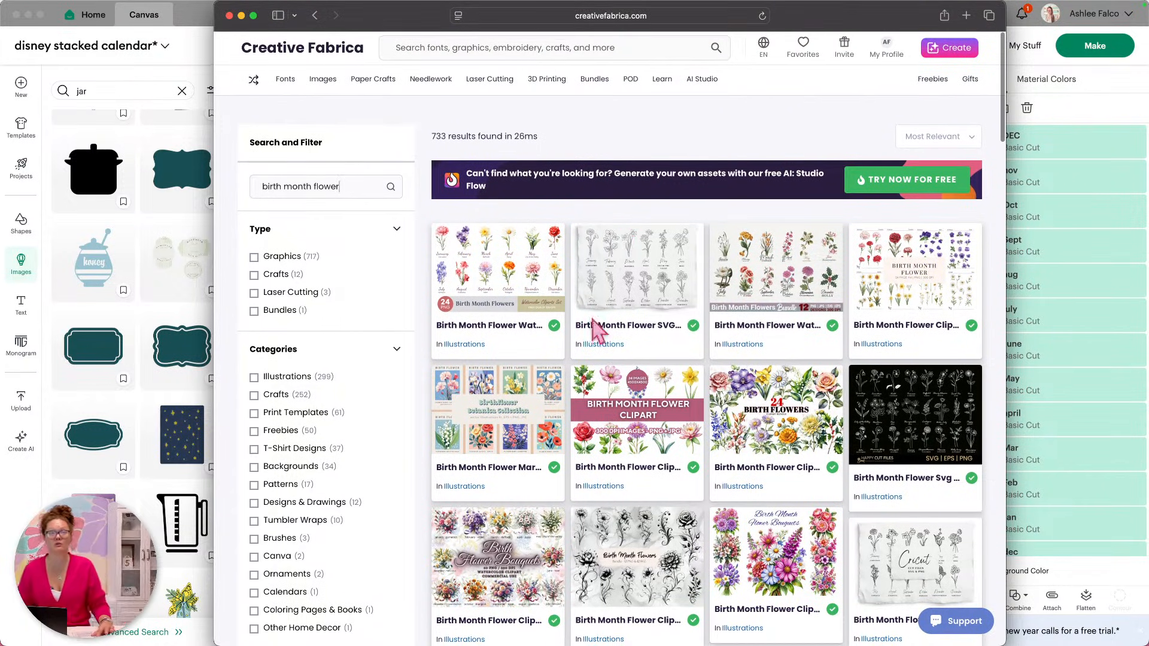
scroll(745, 379, "down", 10)
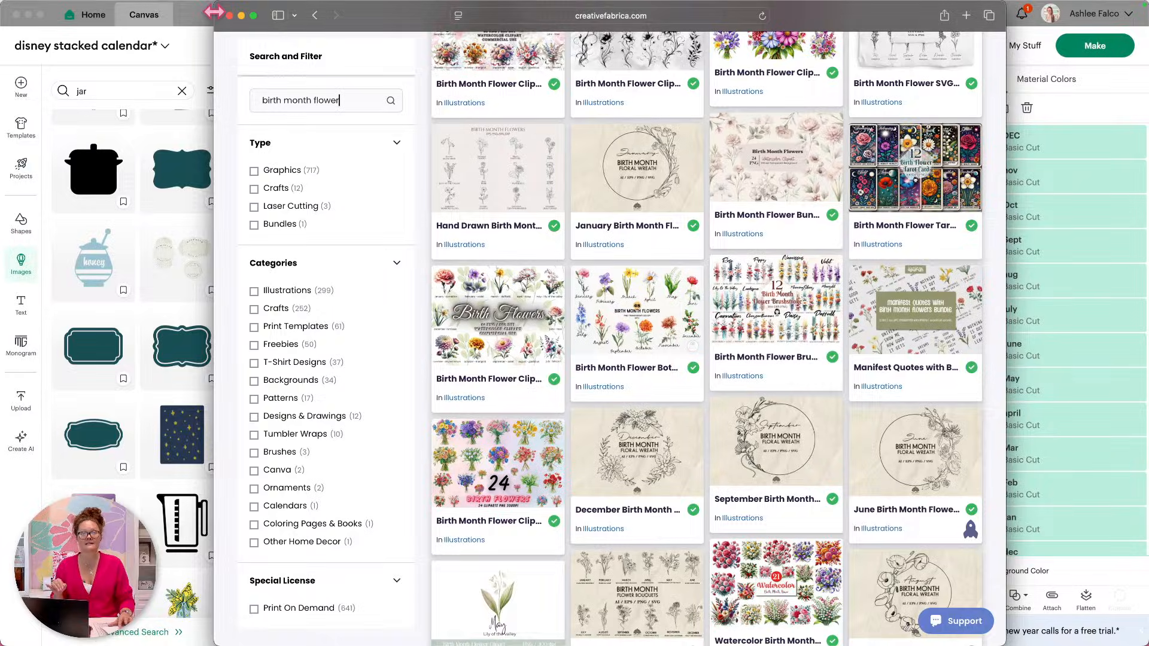
Switch back to Cricut Design Space and replace the image library search "jar" with "flower"
left_click_drag(410, 30, 483, 509)
left_click(444, 332)
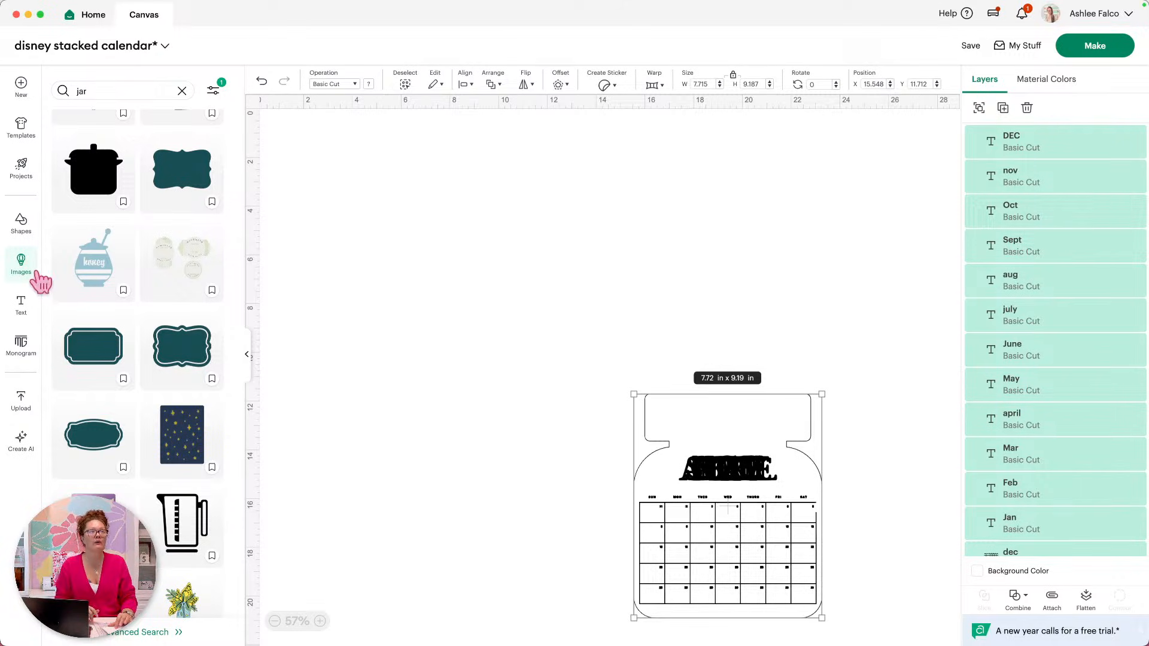
left_click(180, 94)
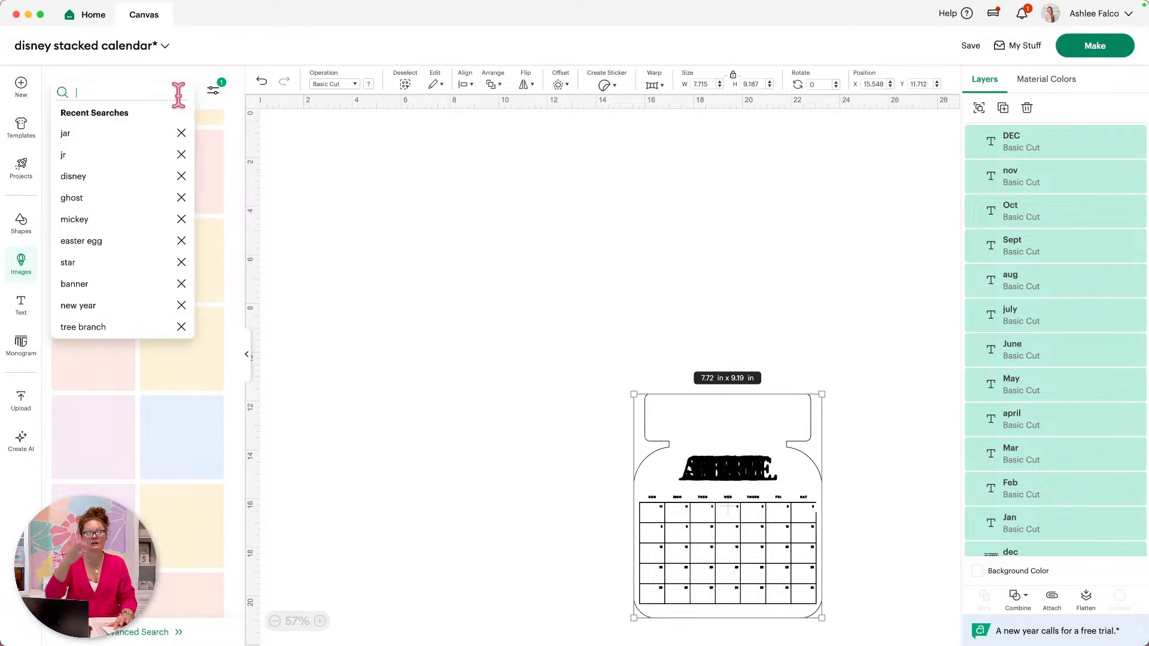
type("flower")
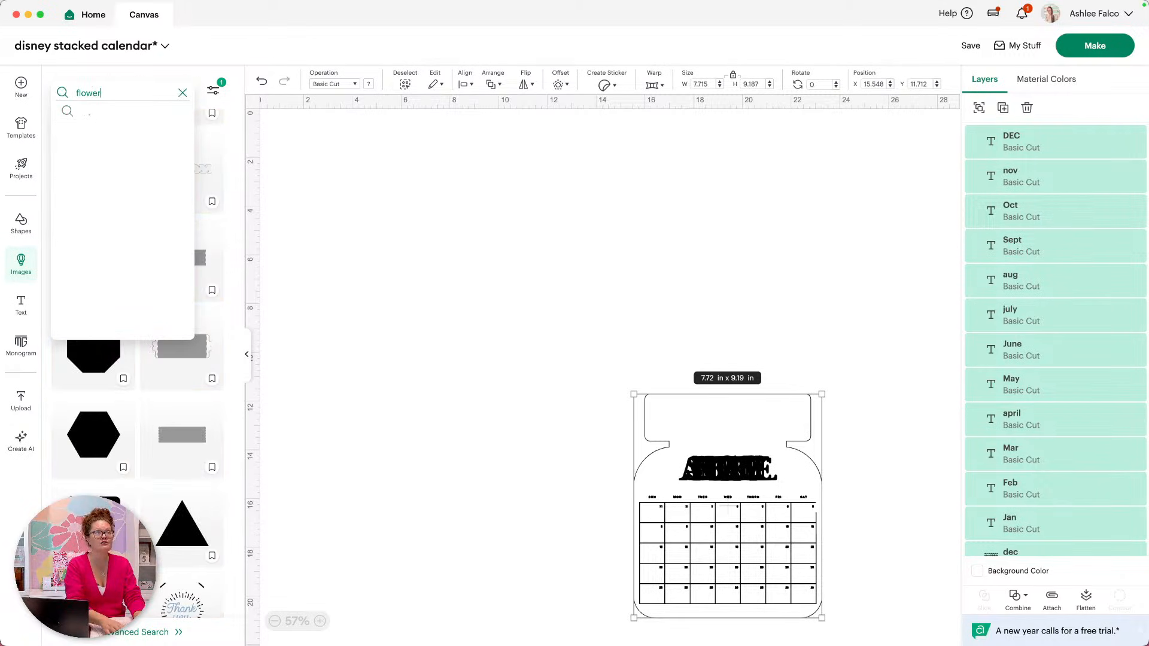
key("Return")
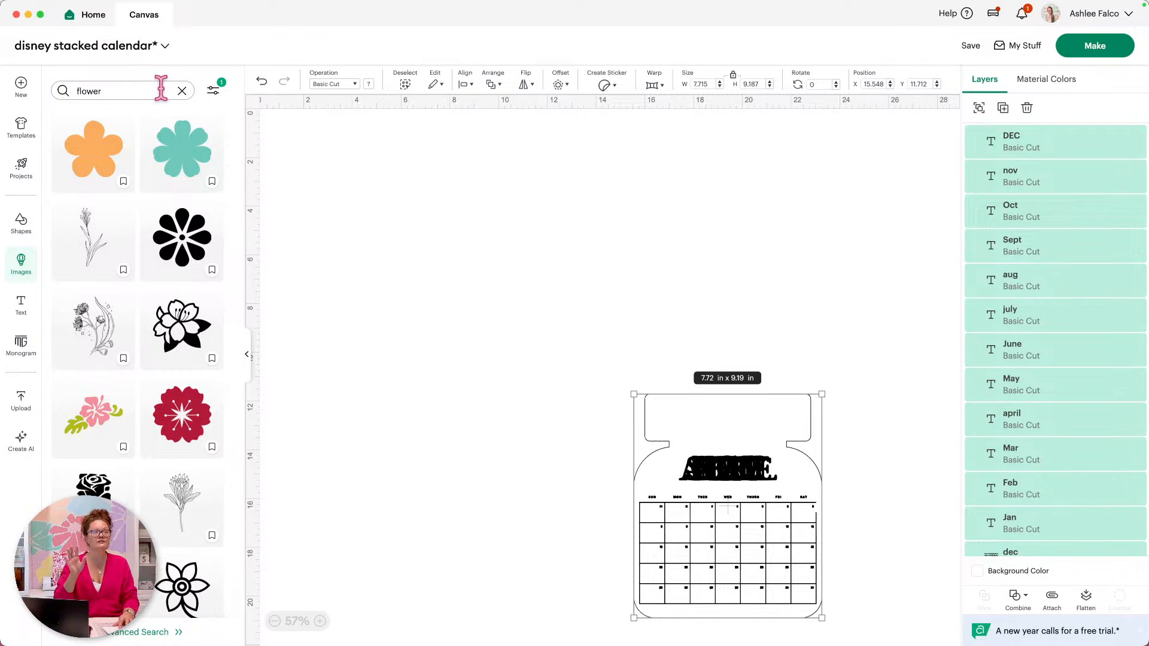
Check the General filters applied to the flower image search and browse the matching flower images
left_click(219, 99)
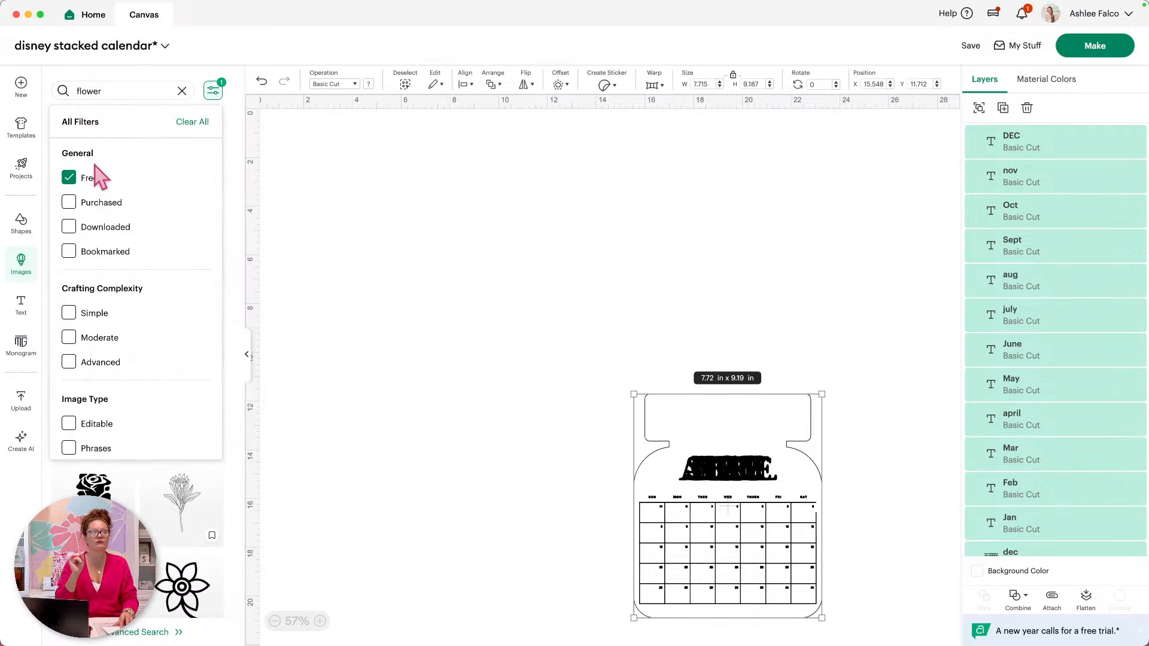
left_click(218, 102)
scroll(183, 177, "down", 10)
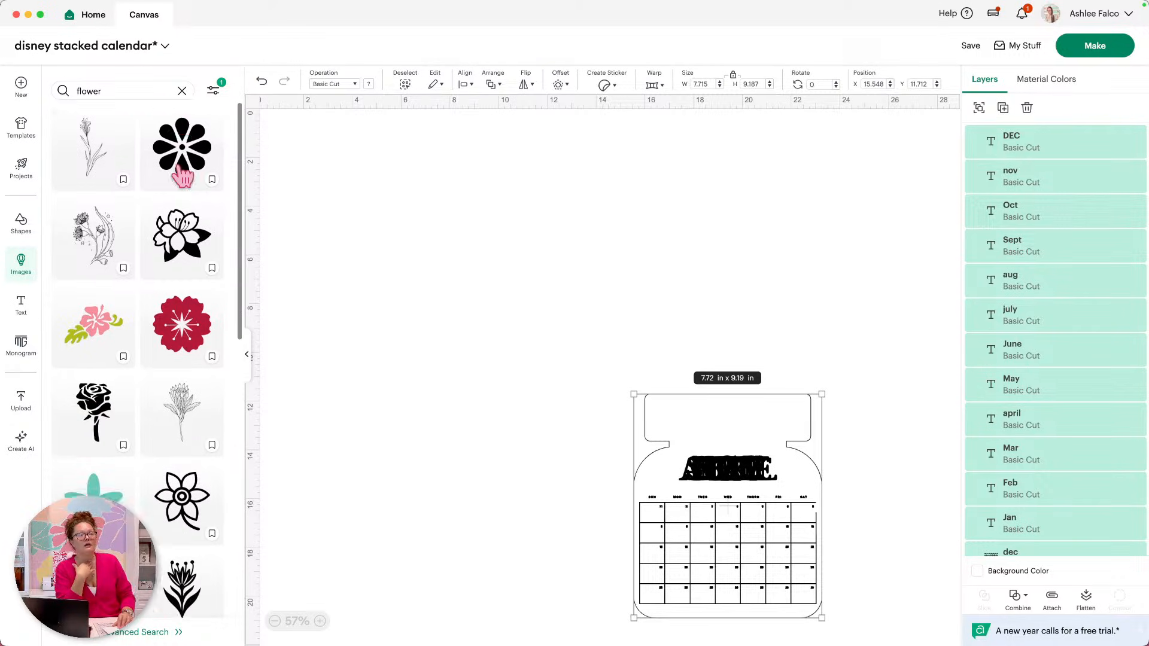
Look further through the flower image results in the Cricut library for artwork suited to the calendar
scroll(182, 177, "down", 10)
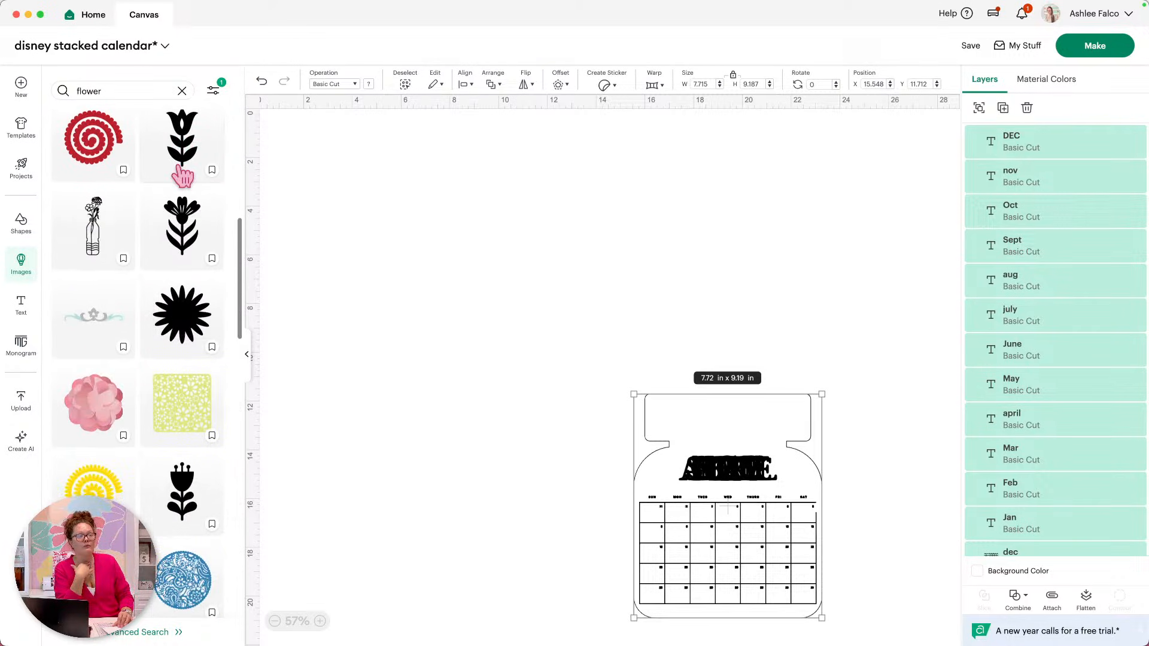
scroll(182, 177, "down", 5)
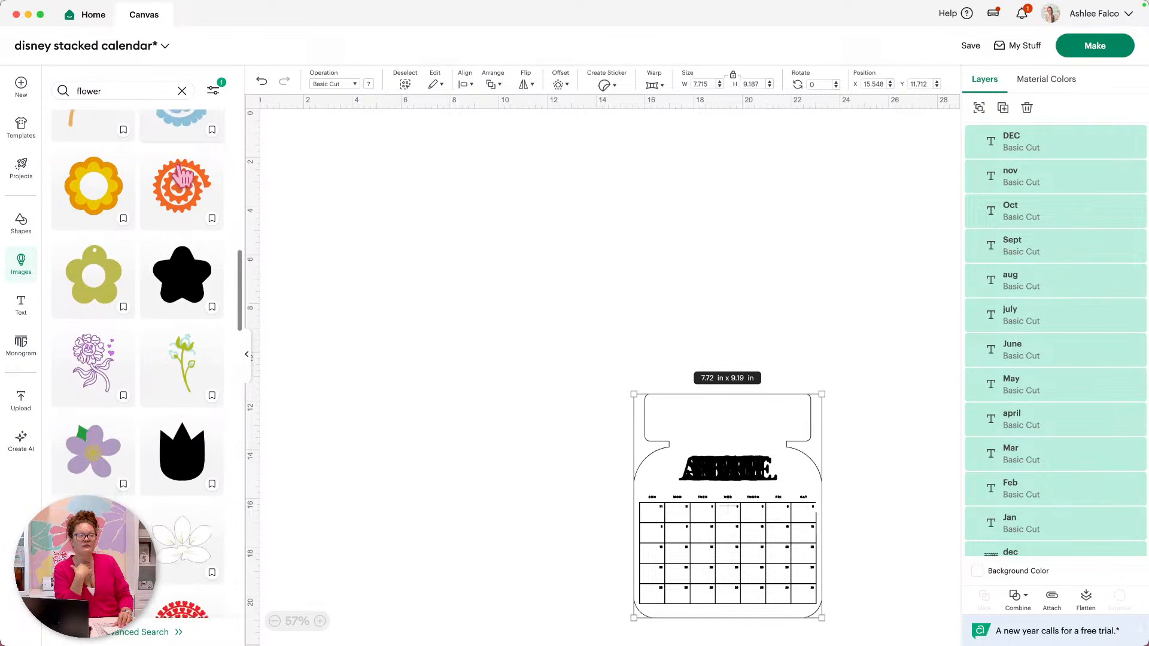
scroll(202, 299, "down", 10)
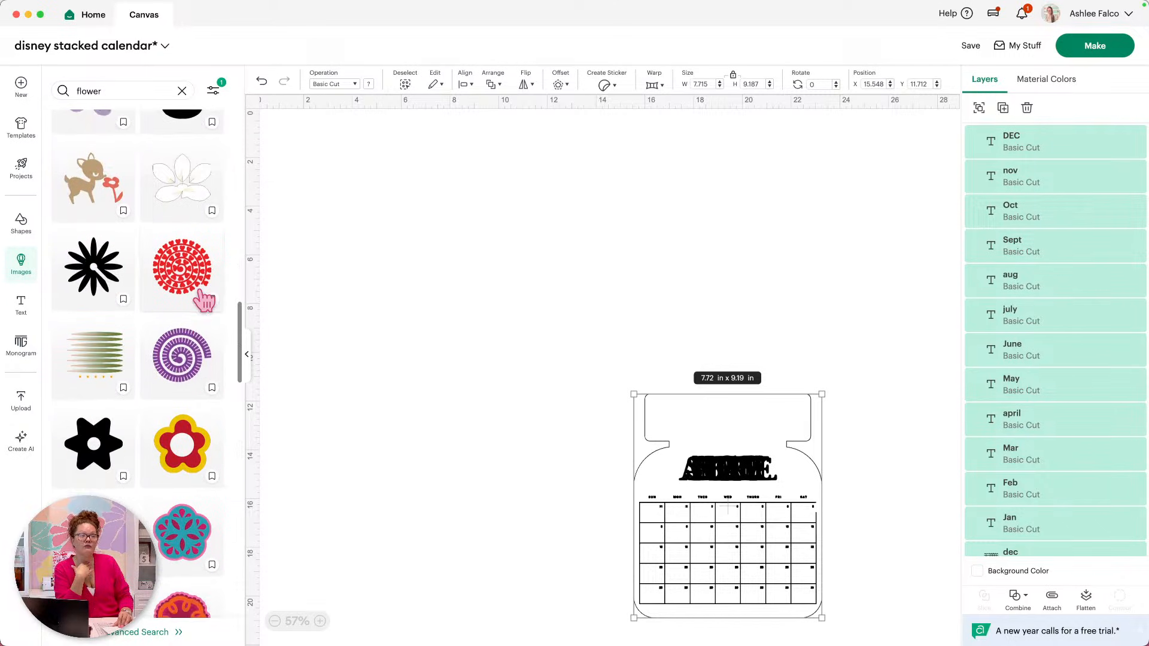
scroll(200, 296, "down", 8)
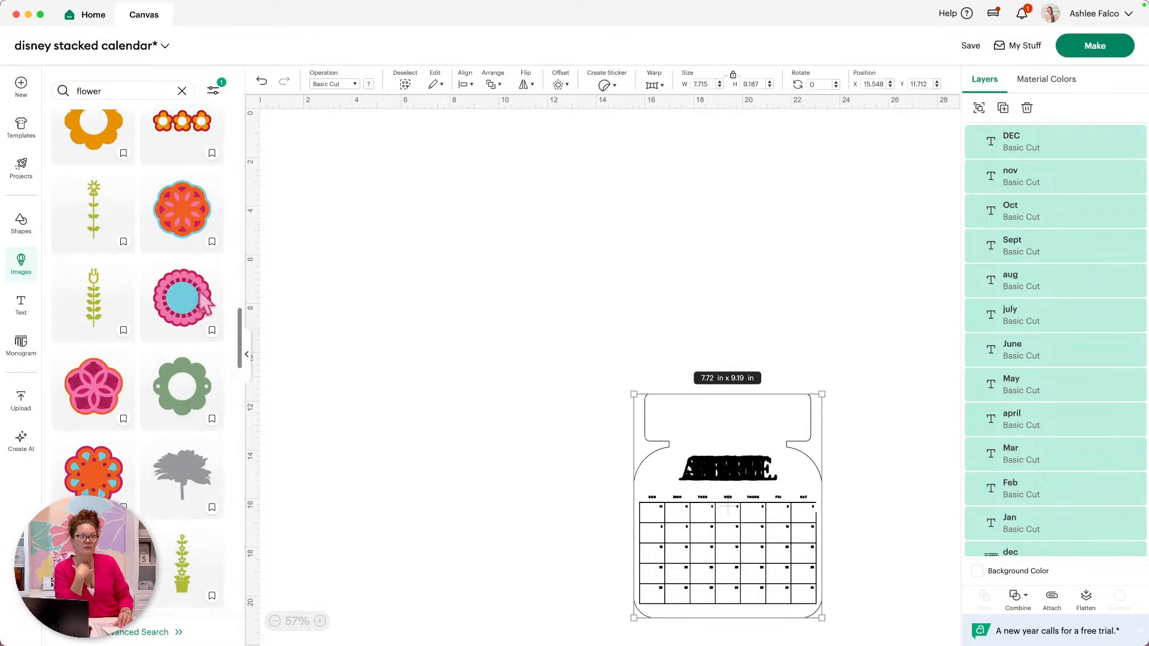
scroll(204, 301, "down", 8)
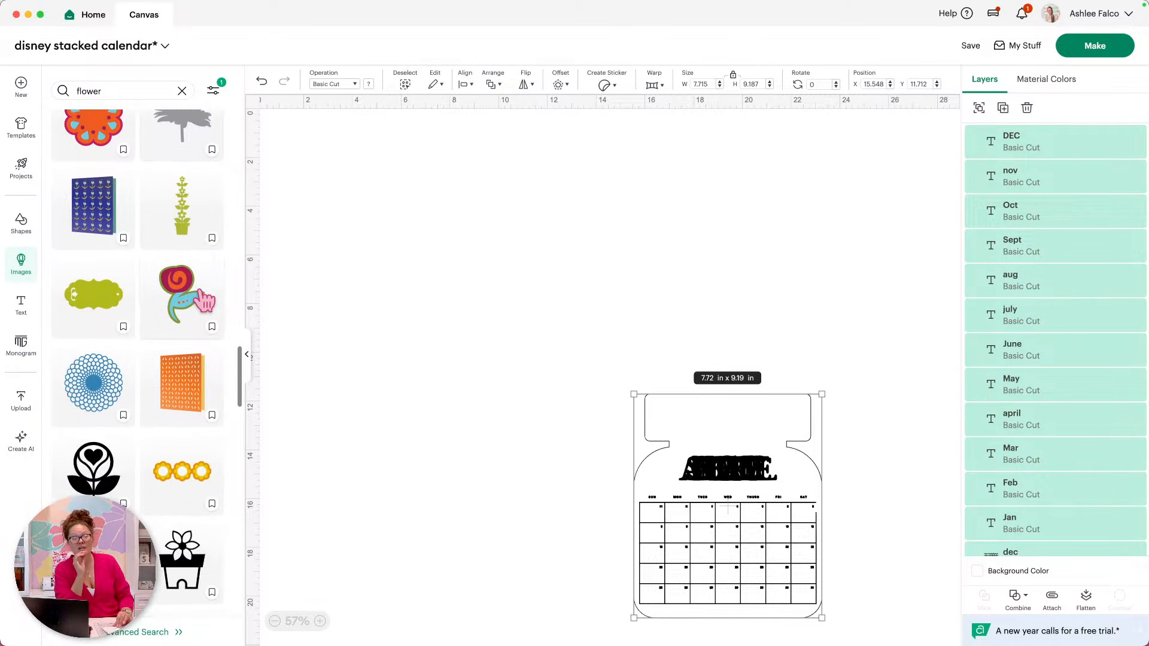
scroll(204, 301, "down", 1)
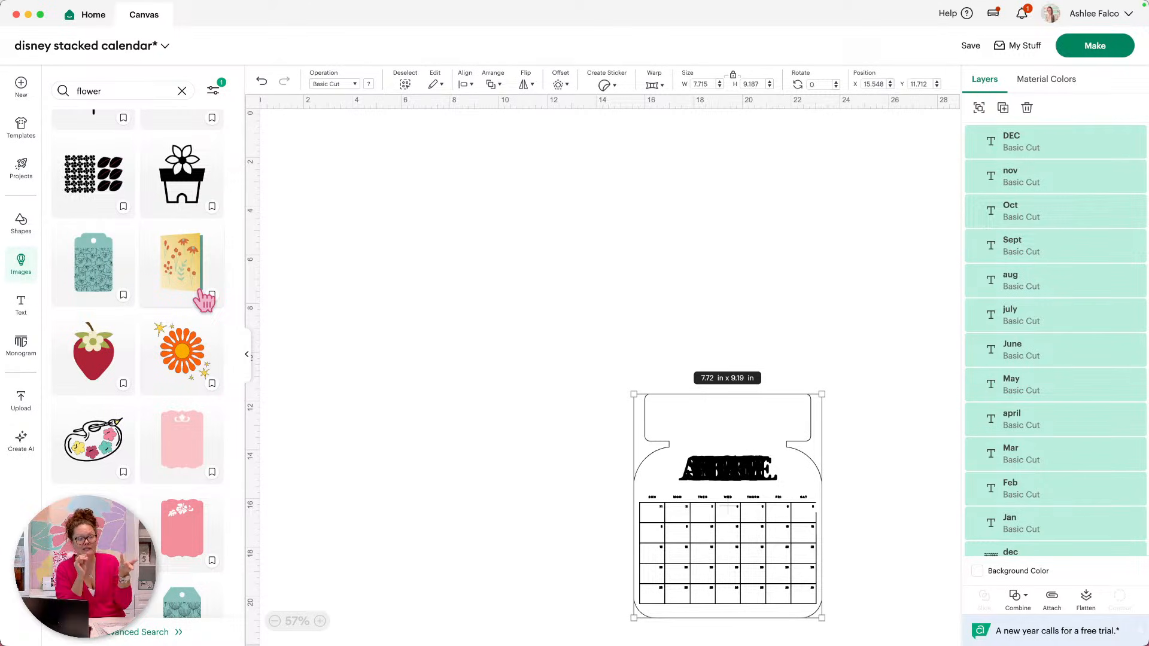
scroll(204, 301, "down", 10)
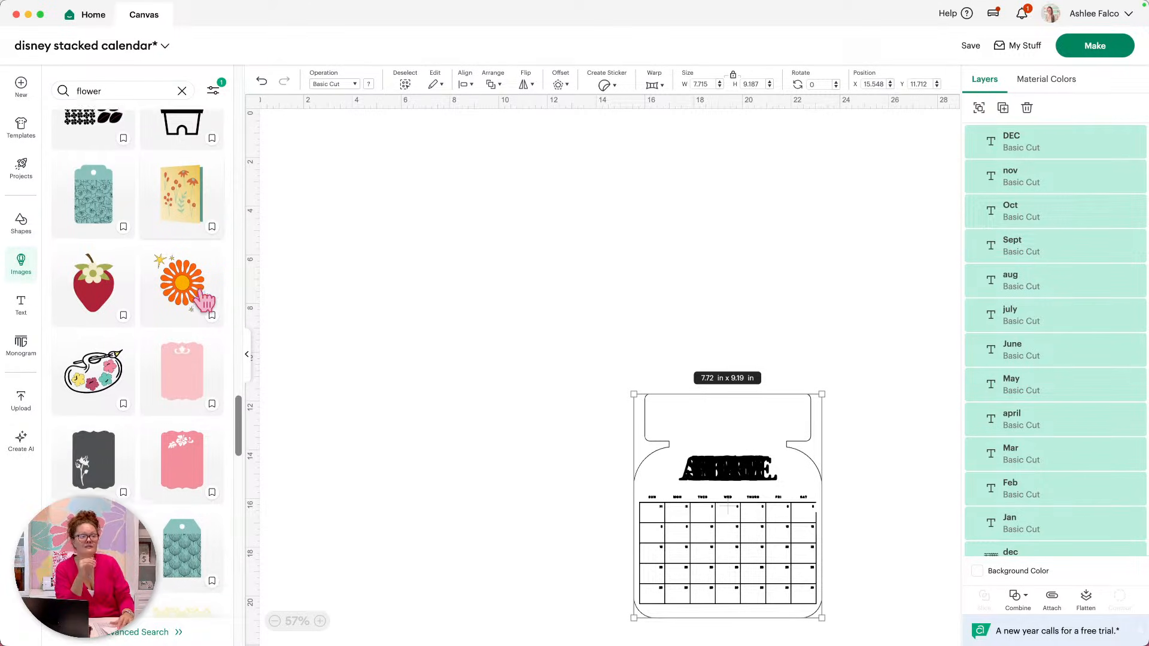
scroll(204, 301, "down", 10)
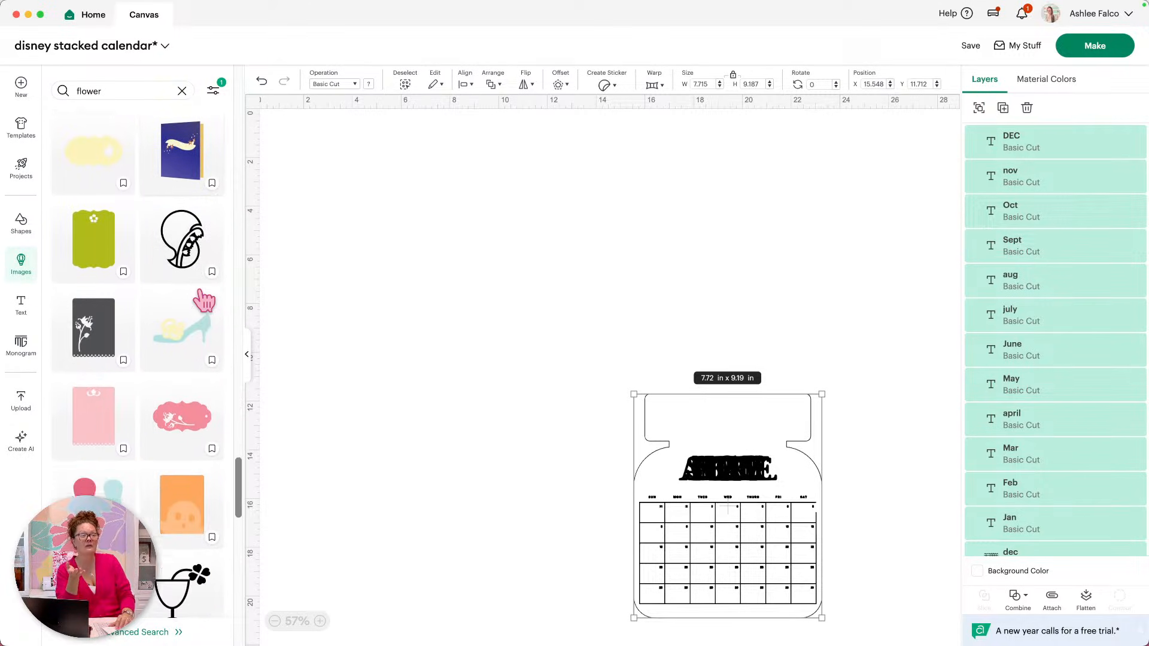
scroll(204, 301, "down", 10)
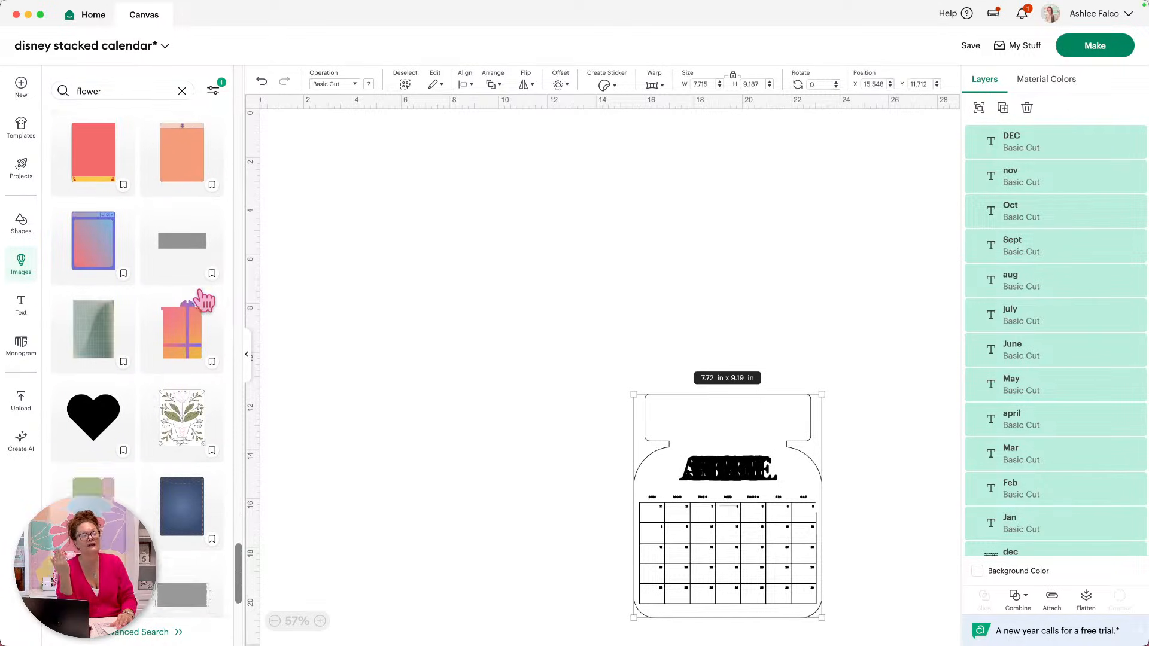
scroll(205, 301, "down", 3)
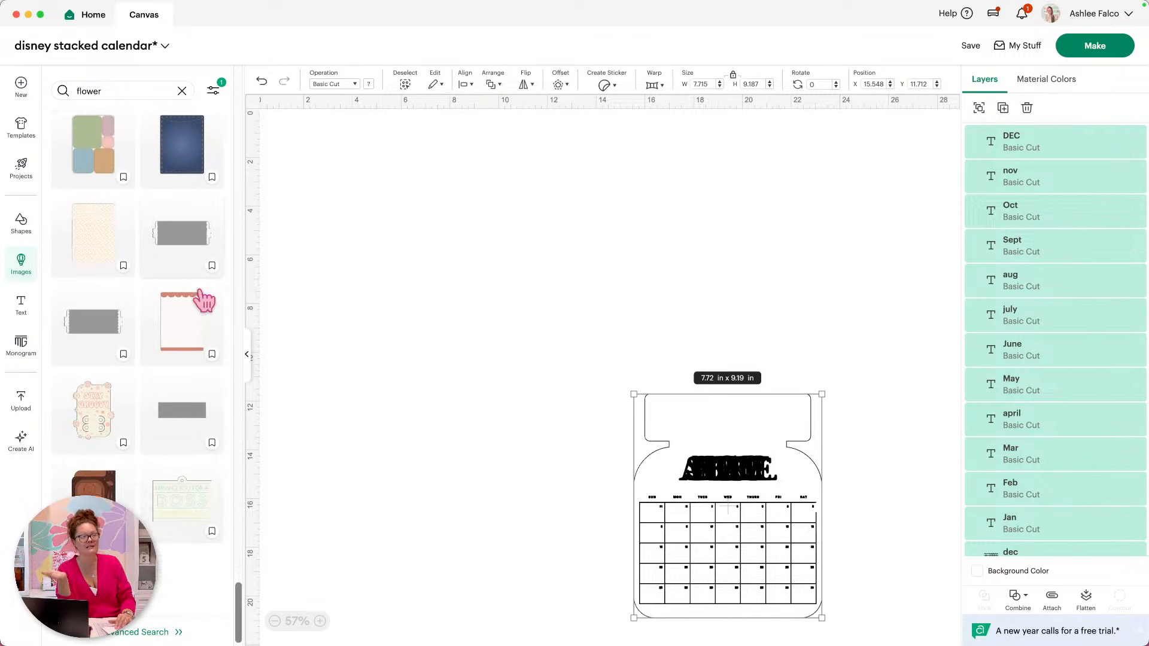
scroll(204, 301, "down", 10)
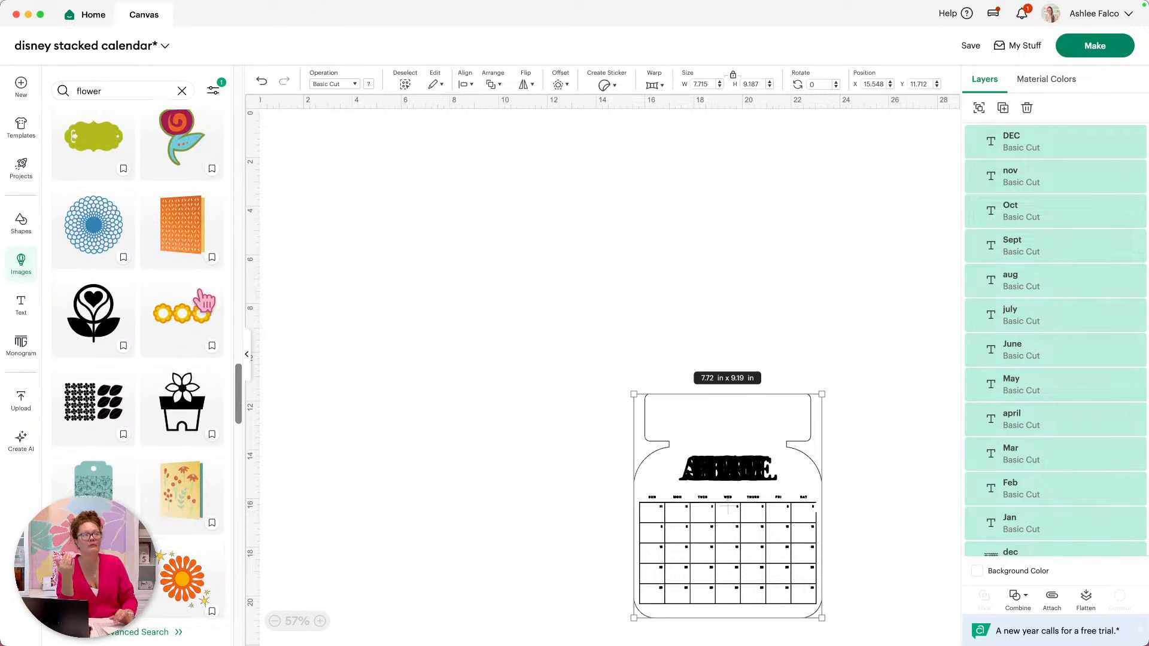
scroll(204, 278, "down", 10)
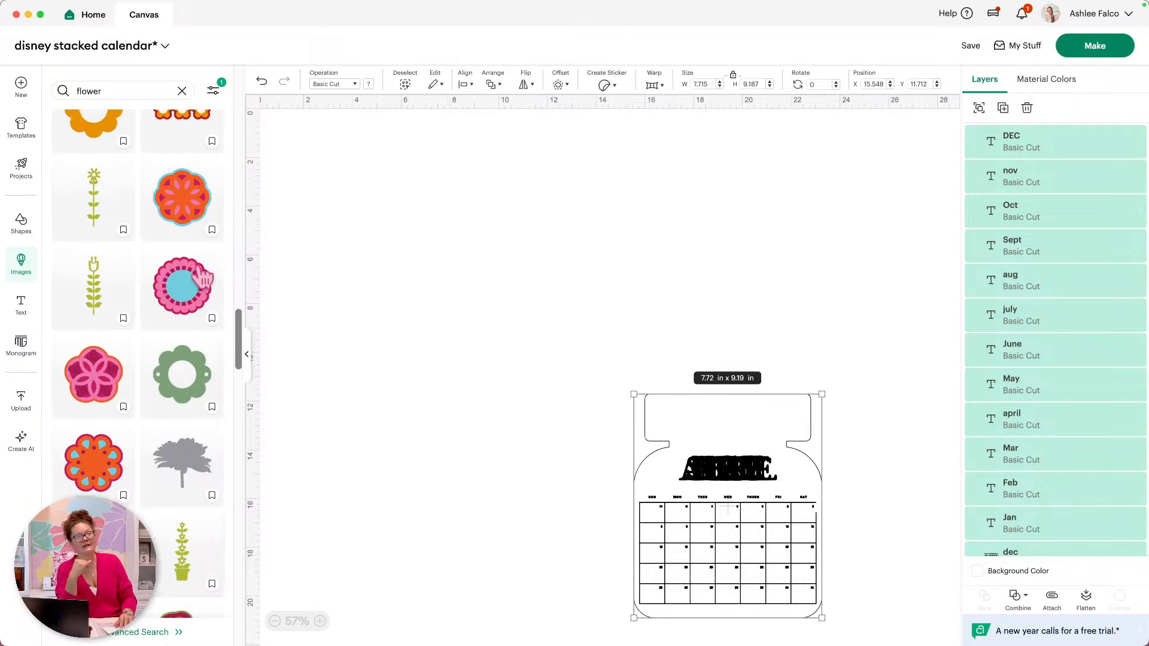
scroll(204, 277, "up", 2)
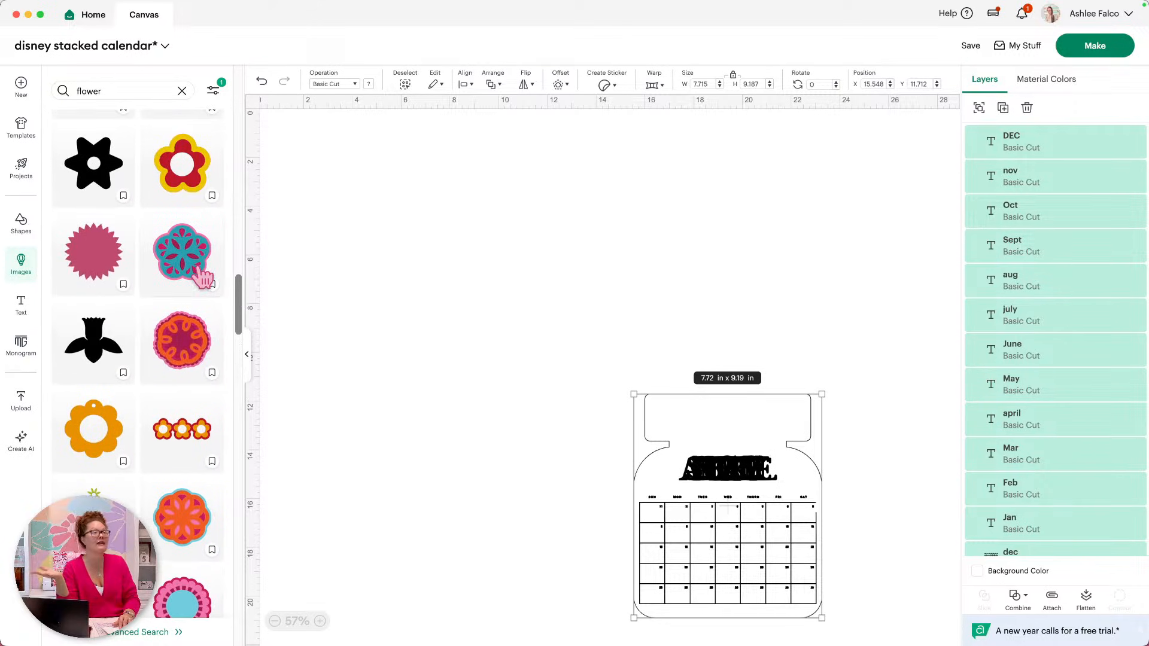
scroll(204, 277, "up", 10)
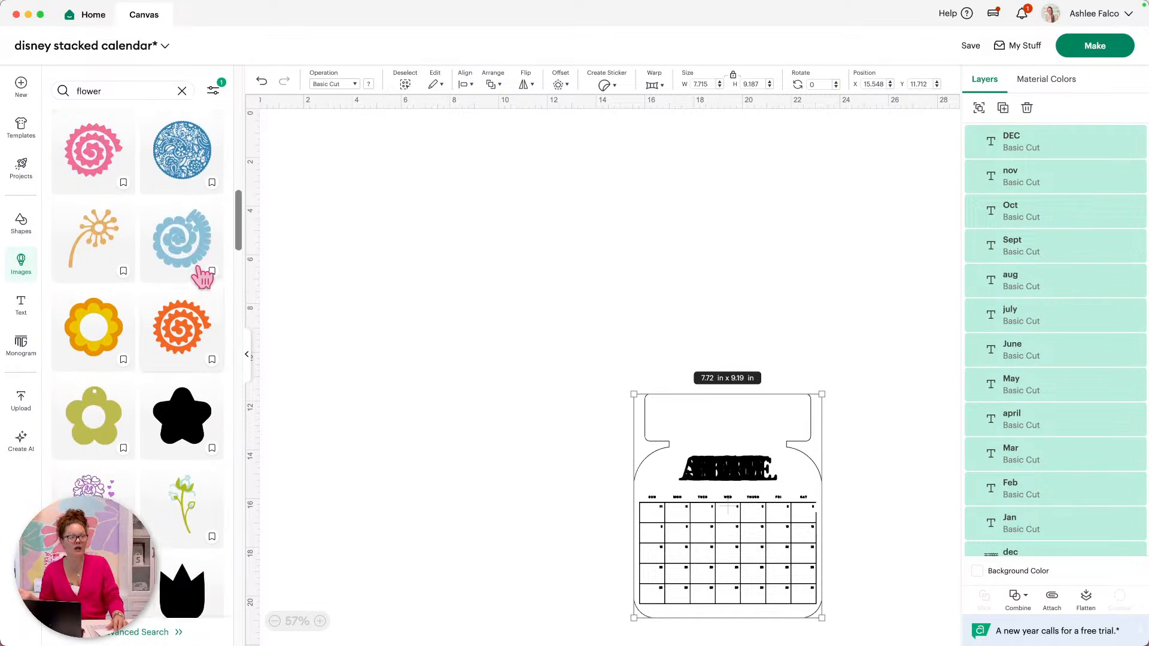
scroll(204, 278, "up", 10)
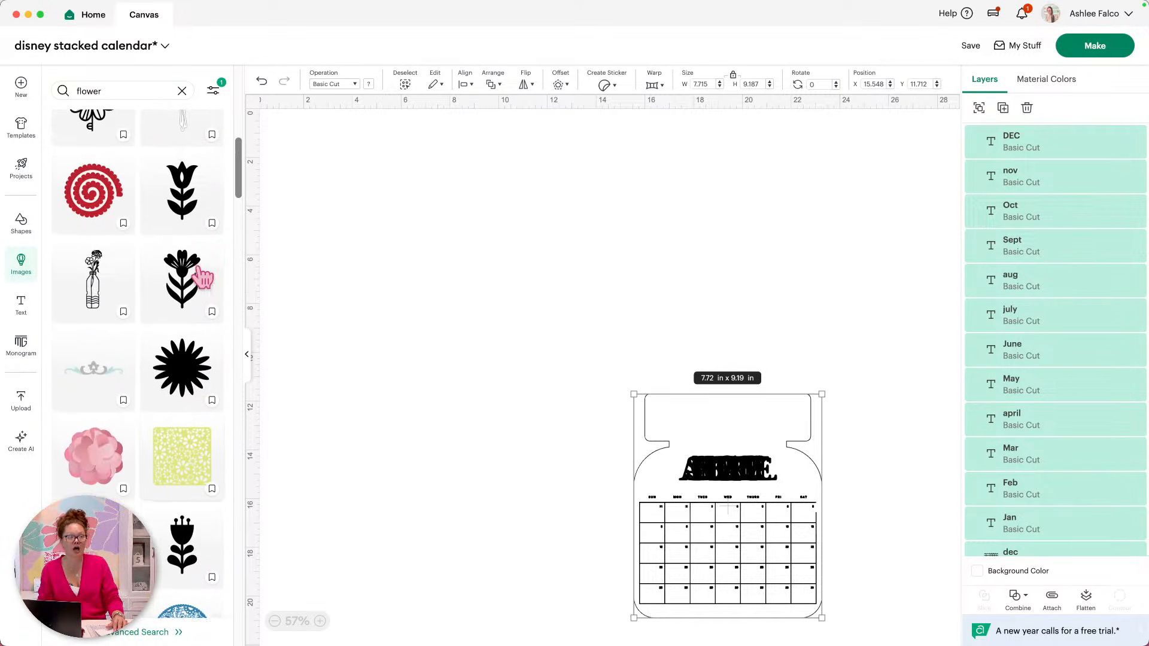
scroll(203, 276, "up", 8)
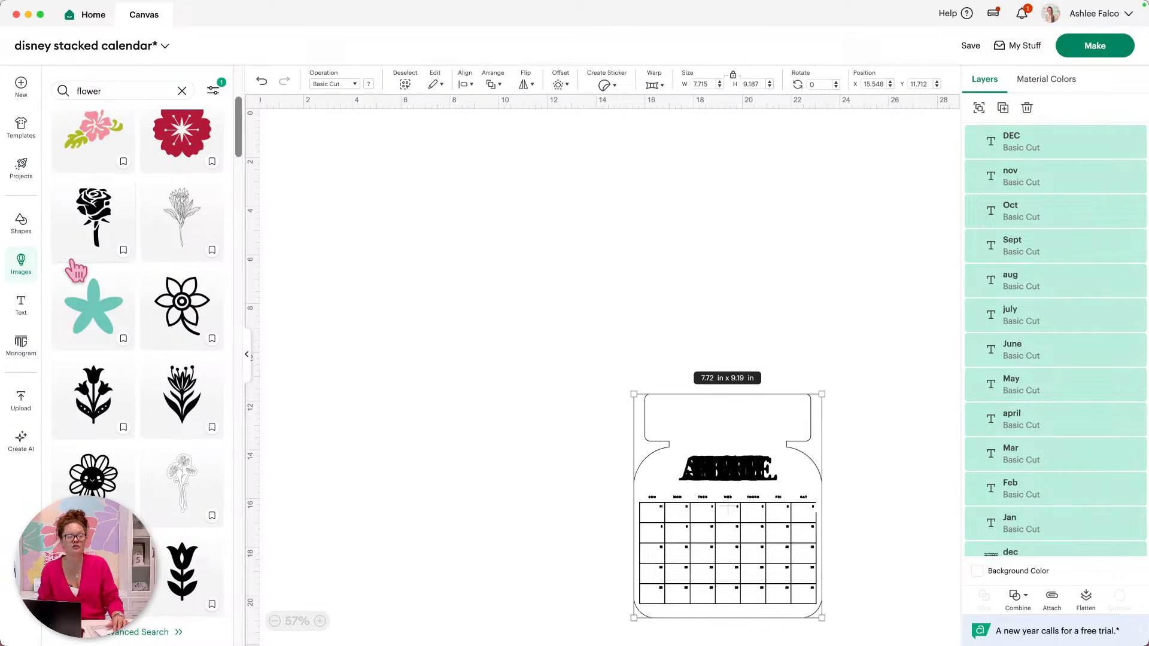
scroll(167, 304, "up", 2)
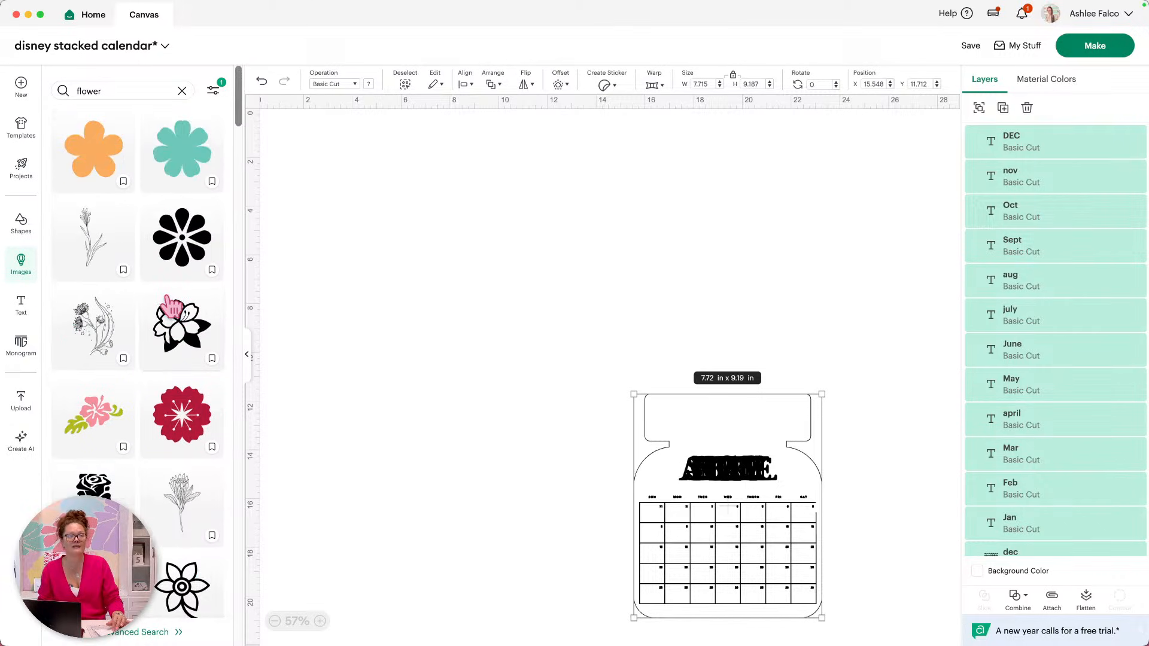
Switch to Creative Fabrica in Safari and look further through the "birth month flower" designs
mouse_move(428, 621)
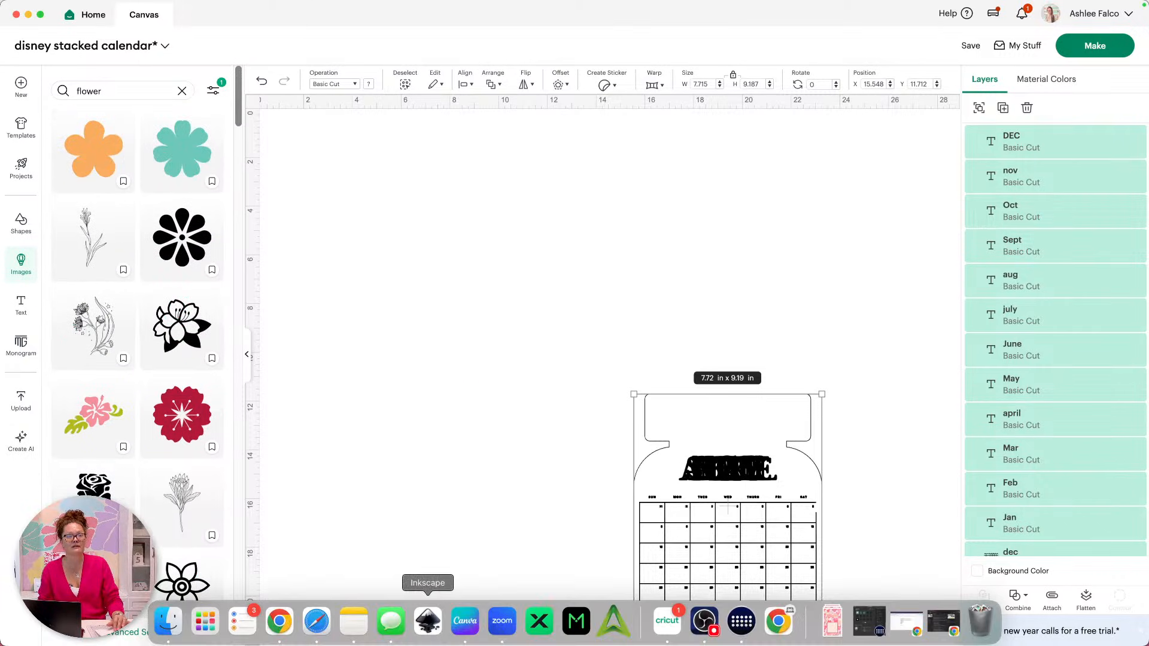
left_click(315, 622)
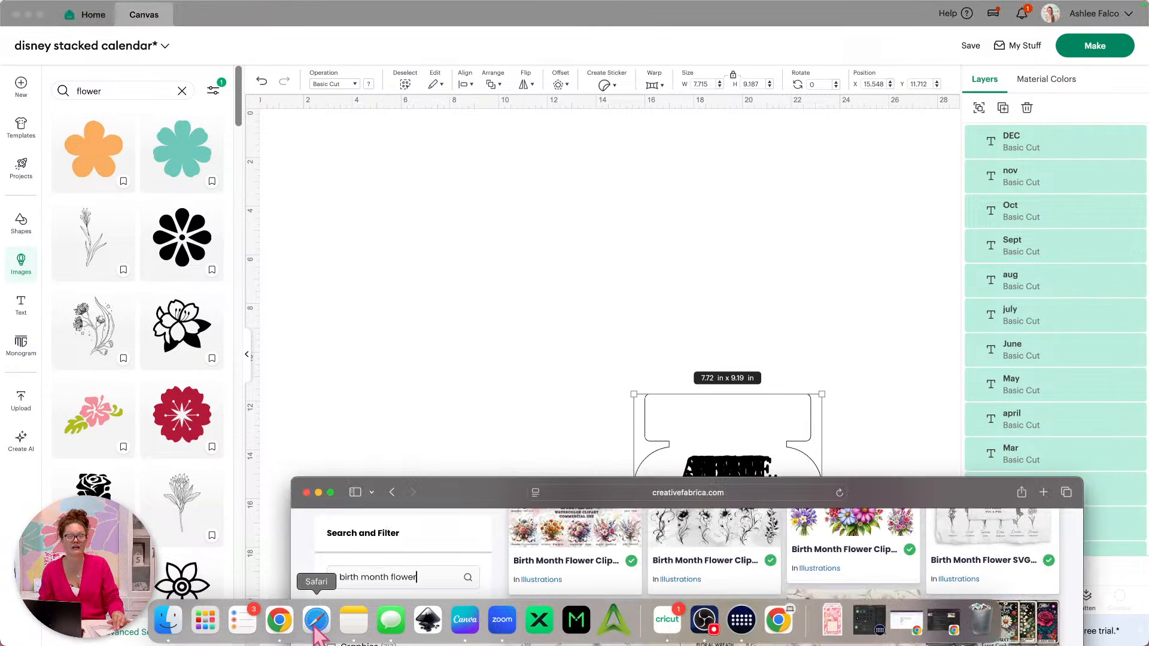
left_click_drag(314, 120, 325, 45)
scroll(608, 459, "down", 7)
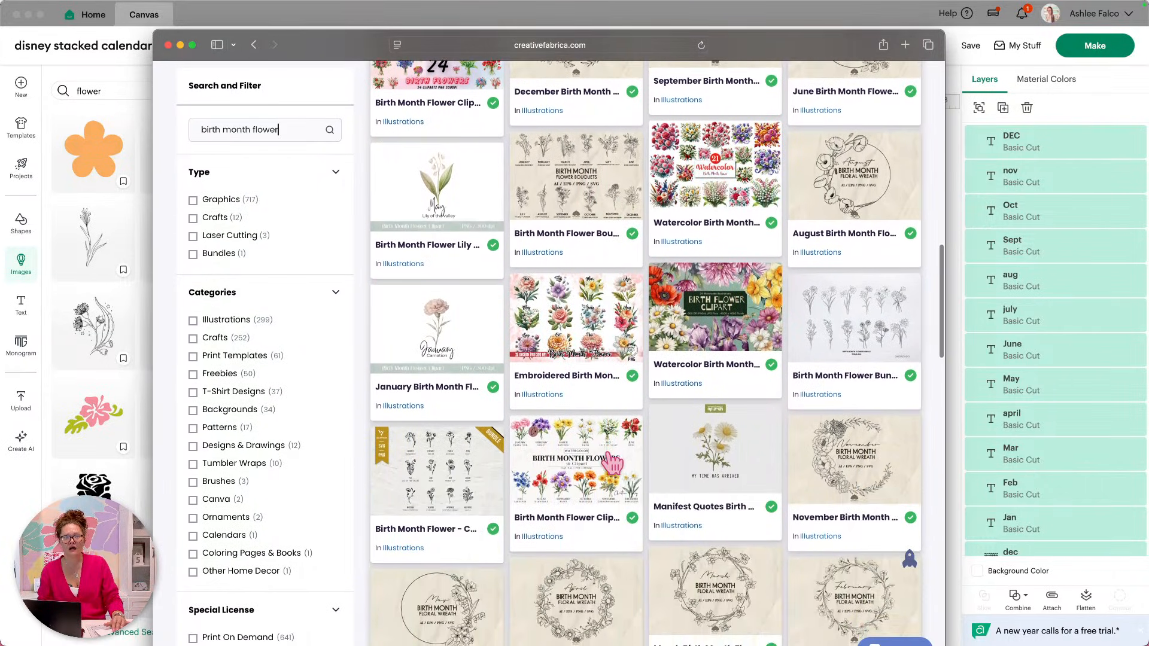
scroll(580, 479, "down", 5)
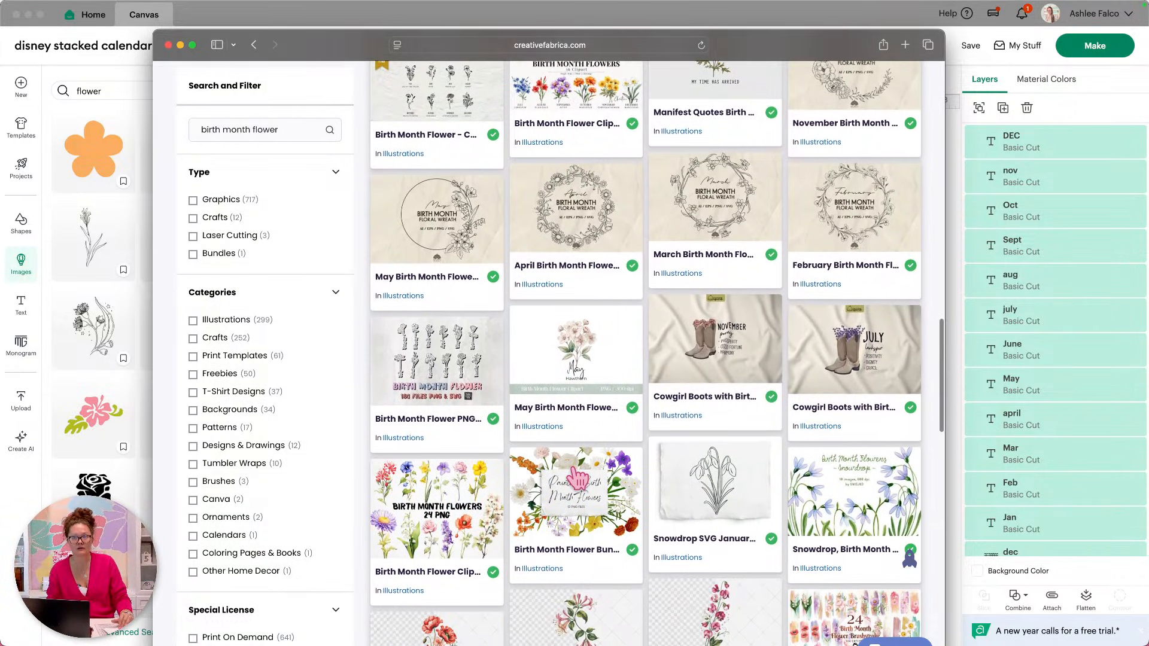
scroll(578, 477, "down", 5)
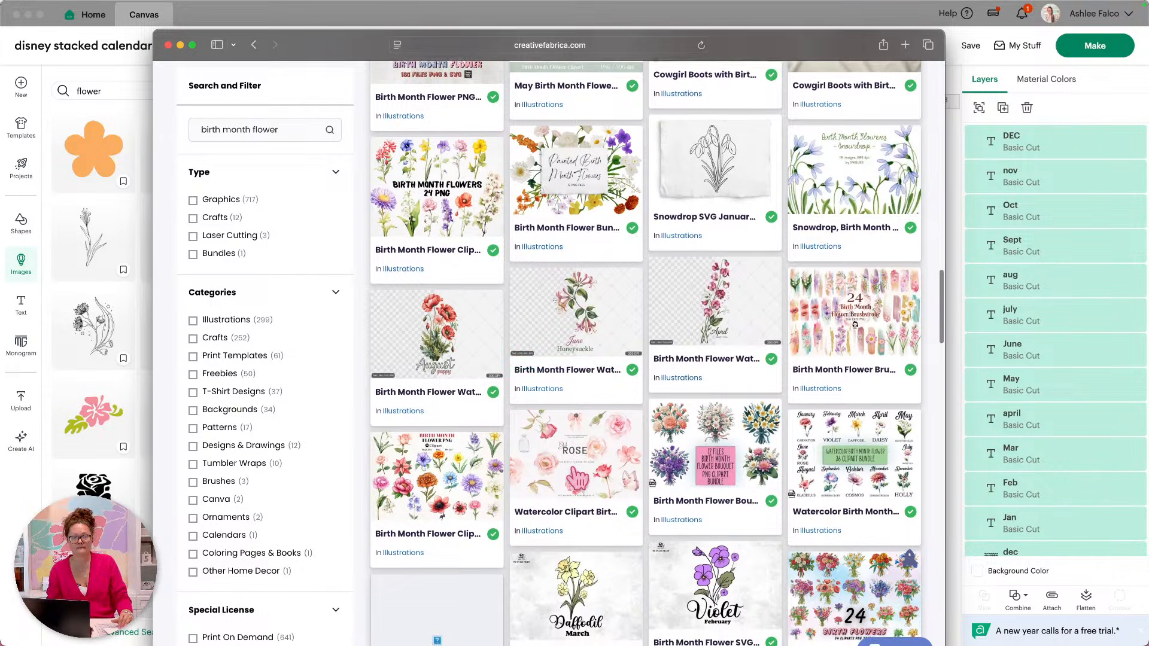
scroll(576, 479, "down", 3)
scroll(578, 477, "down", 3)
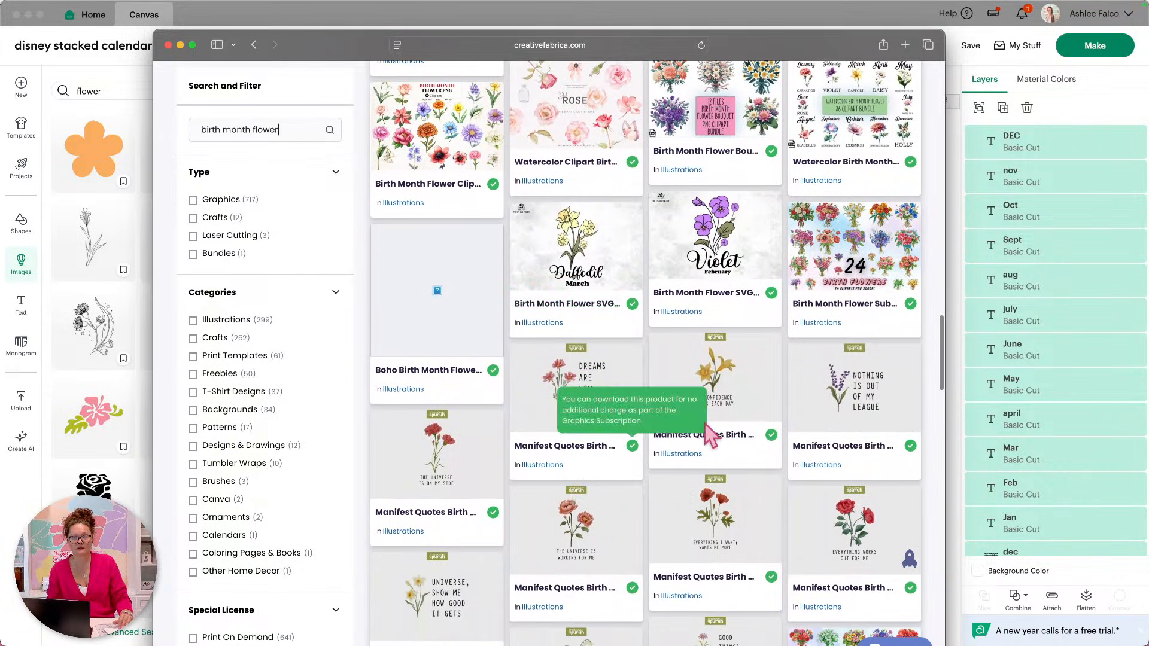
scroll(705, 422, "down", 5)
scroll(710, 429, "down", 4)
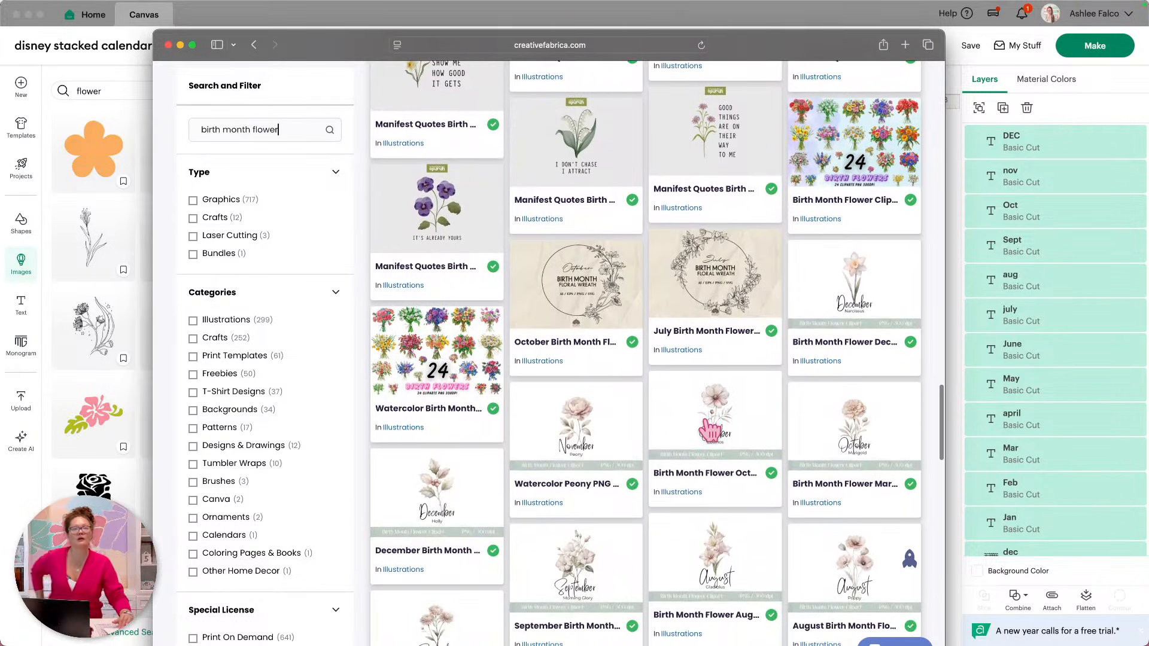
scroll(710, 431, "down", 9)
scroll(710, 431, "down", 4)
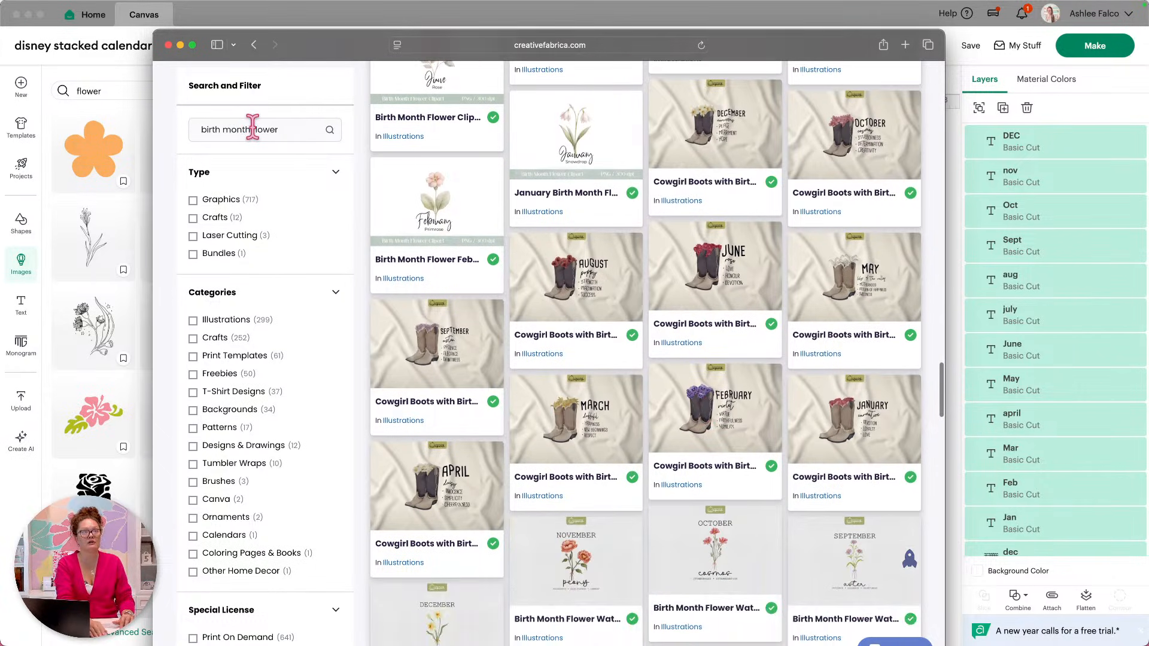
Shorten the Creative Fabrica search to "flower" and browse the listed flower clipart and SVG bundles
left_click_drag(252, 129, 201, 129)
key("BackSpace")
key("Return")
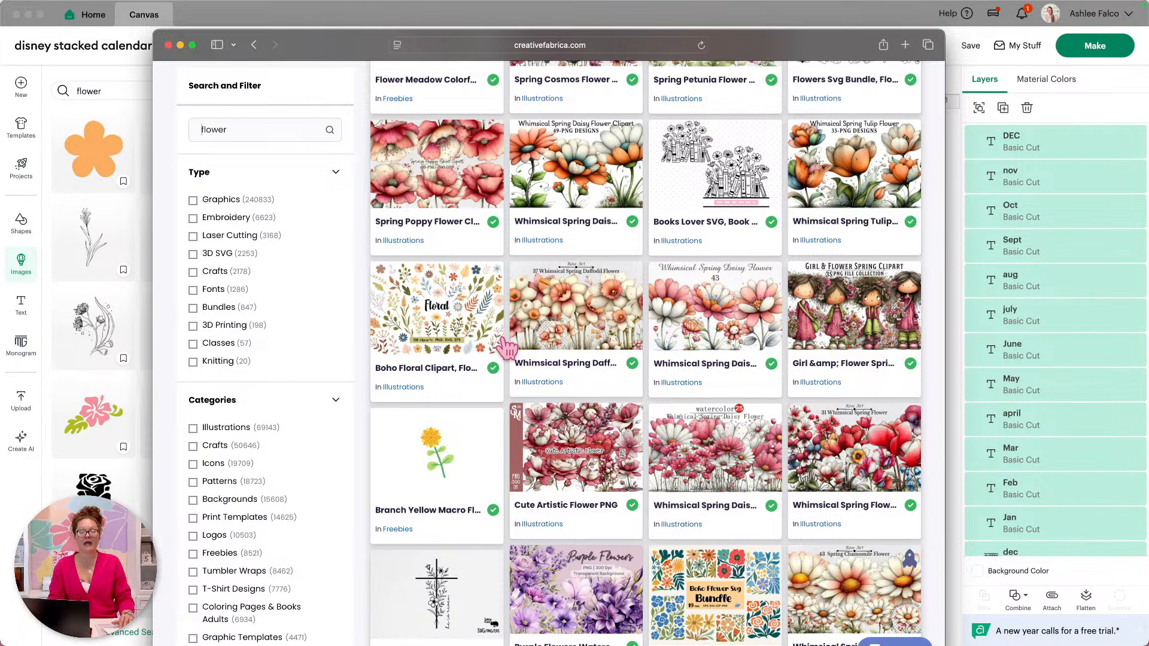
scroll(506, 347, "up", 9)
scroll(739, 408, "down", 1)
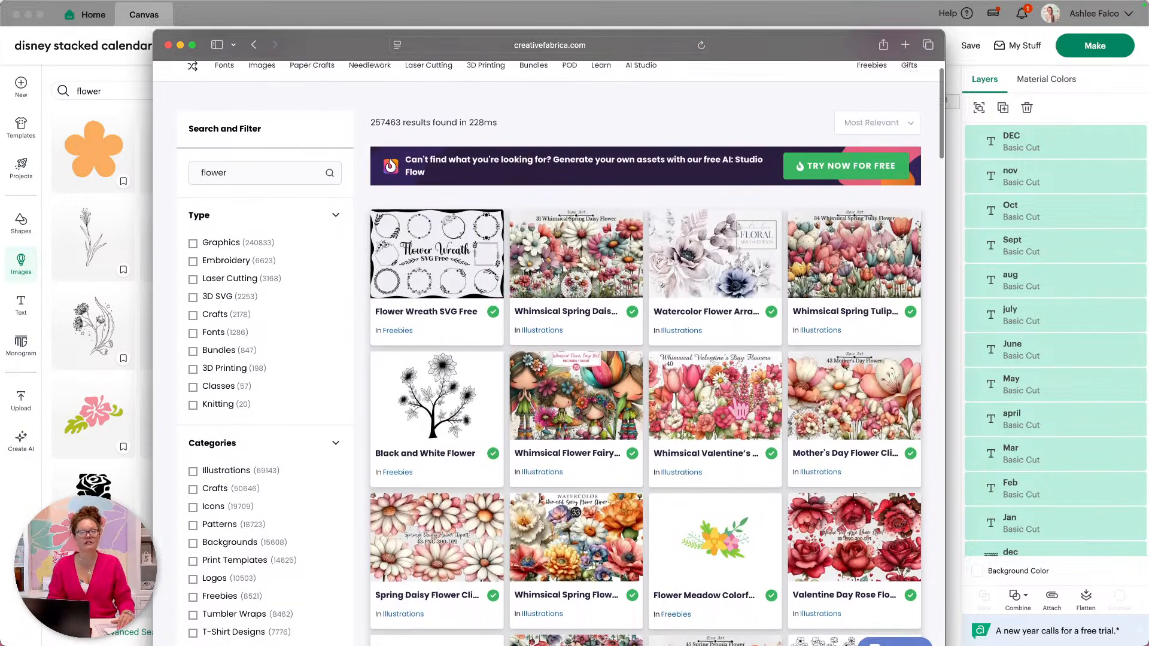
scroll(740, 410, "down", 5)
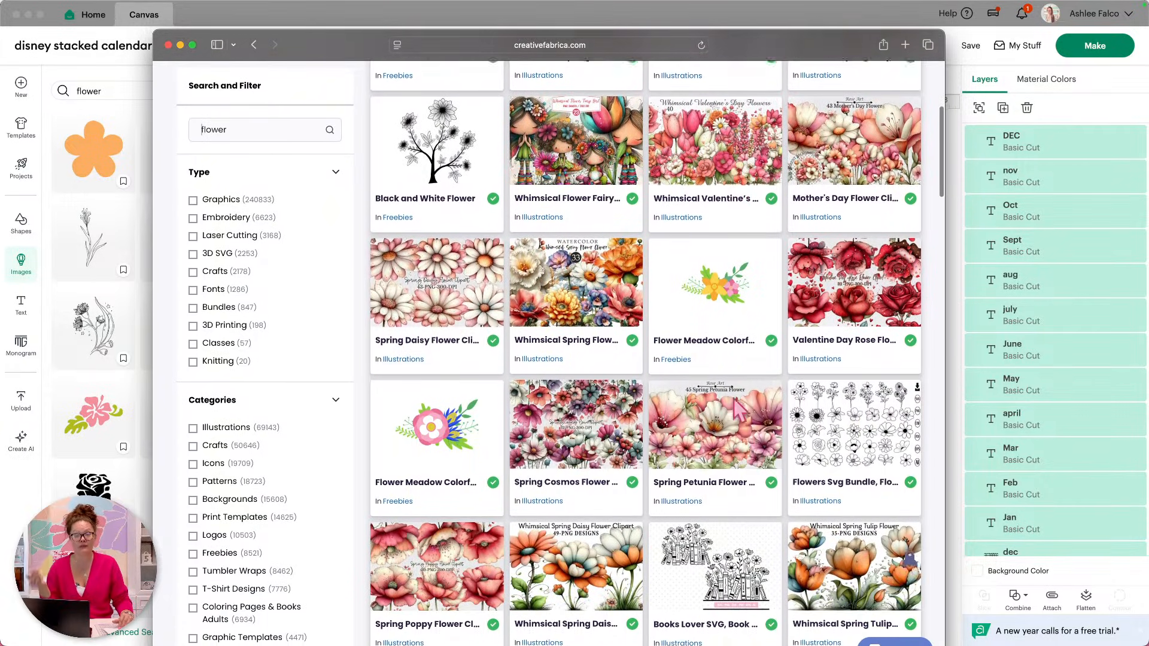
scroll(734, 410, "down", 5)
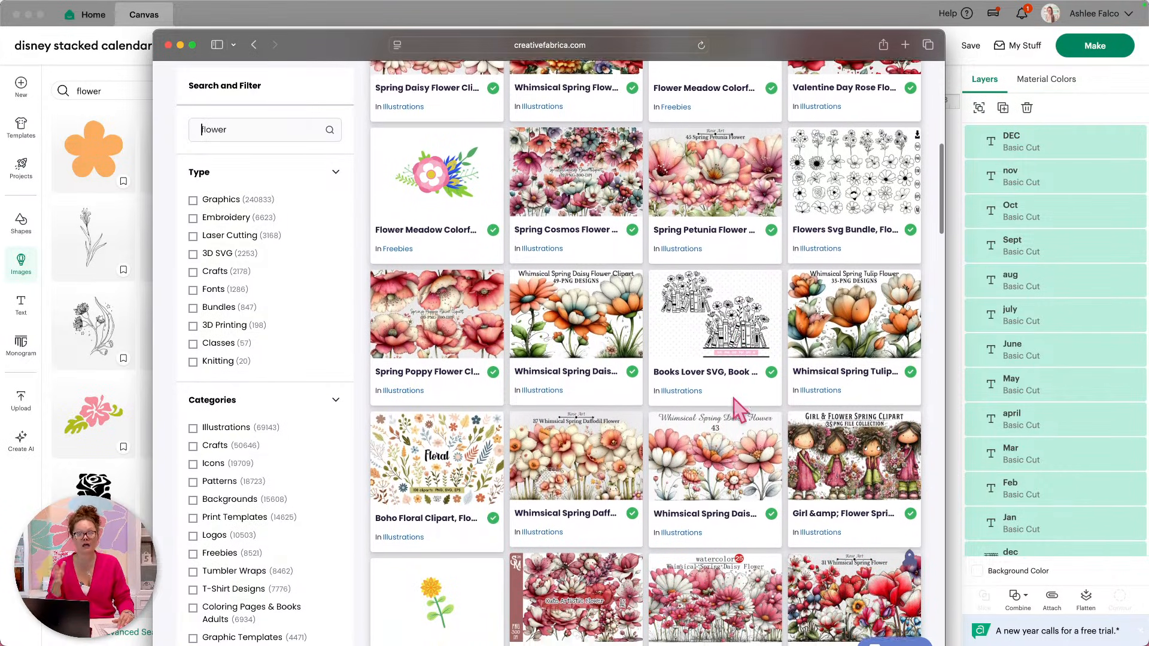
scroll(736, 406, "down", 5)
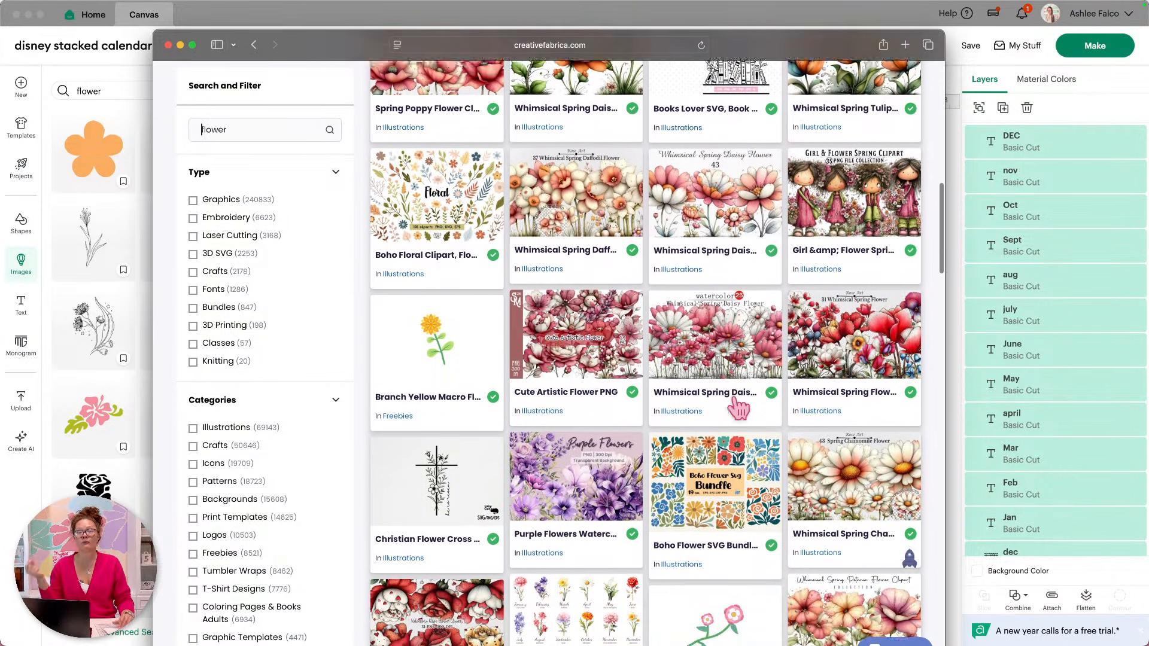
scroll(738, 410, "down", 3)
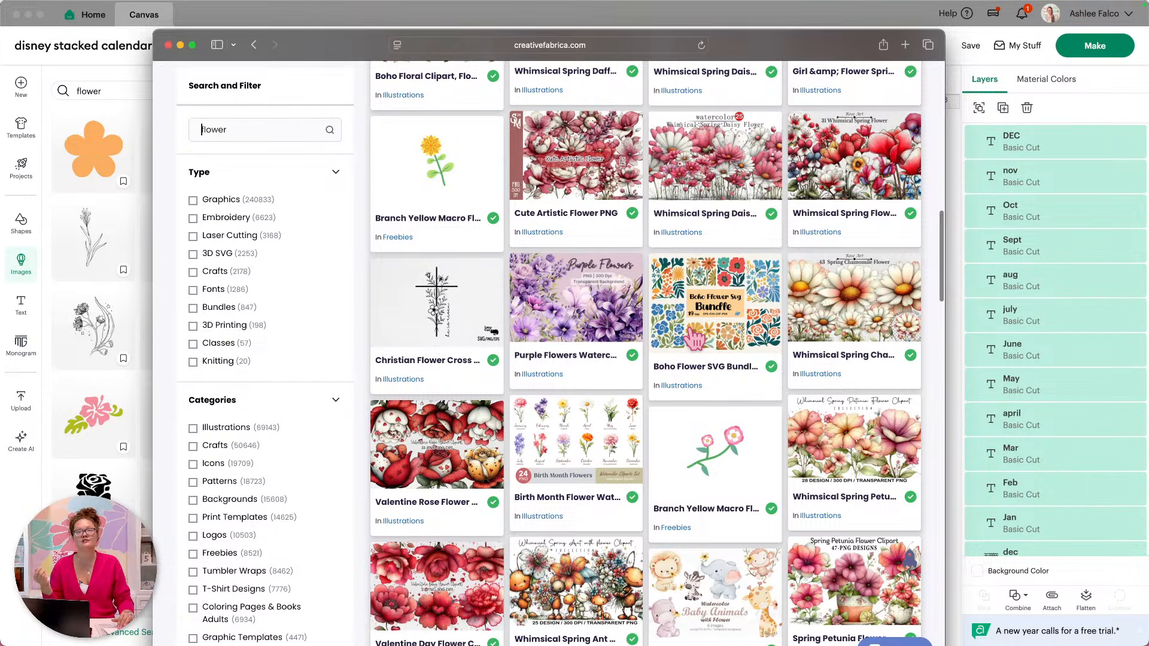
scroll(694, 340, "down", 10)
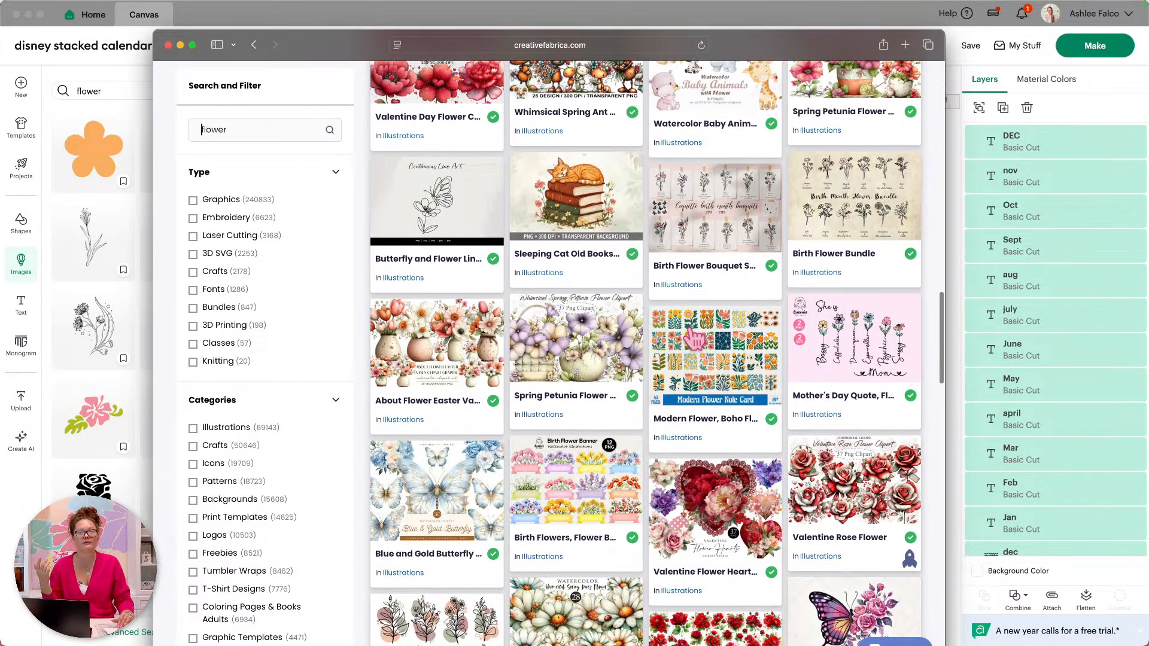
scroll(694, 340, "down", 4)
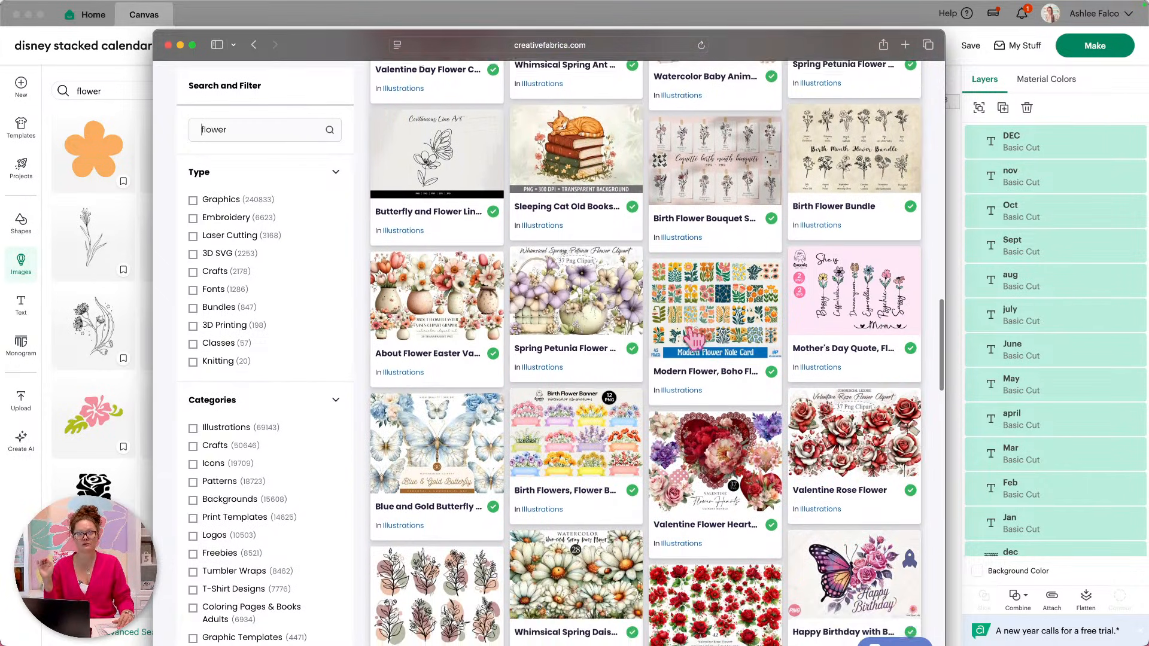
scroll(694, 340, "down", 5)
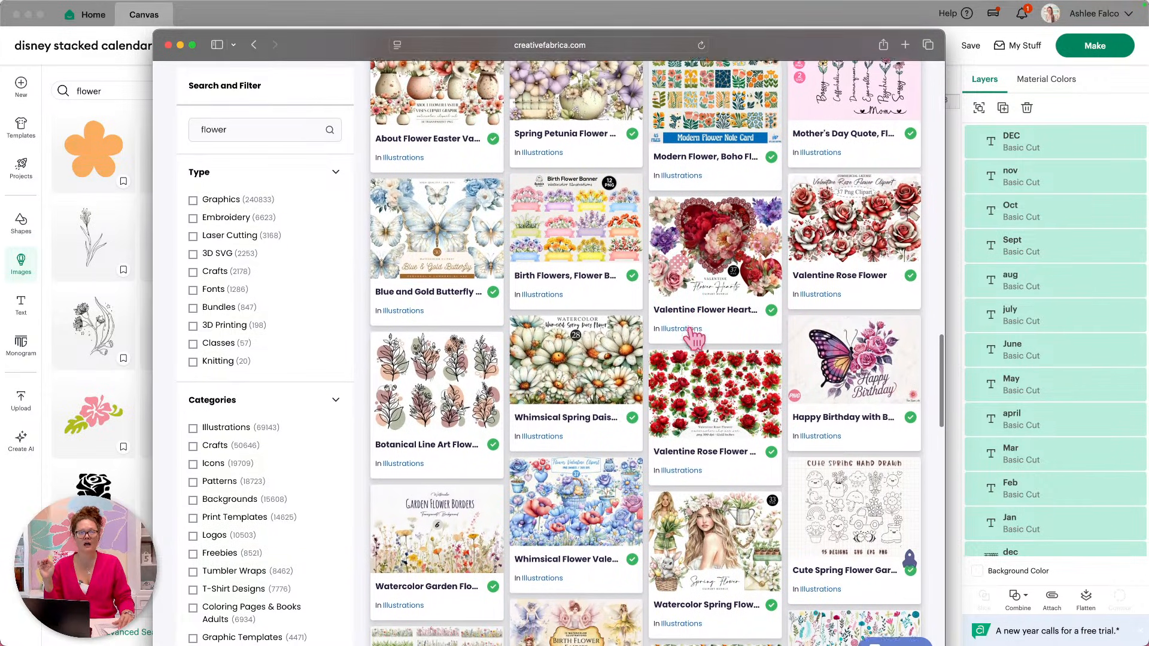
scroll(694, 340, "down", 7)
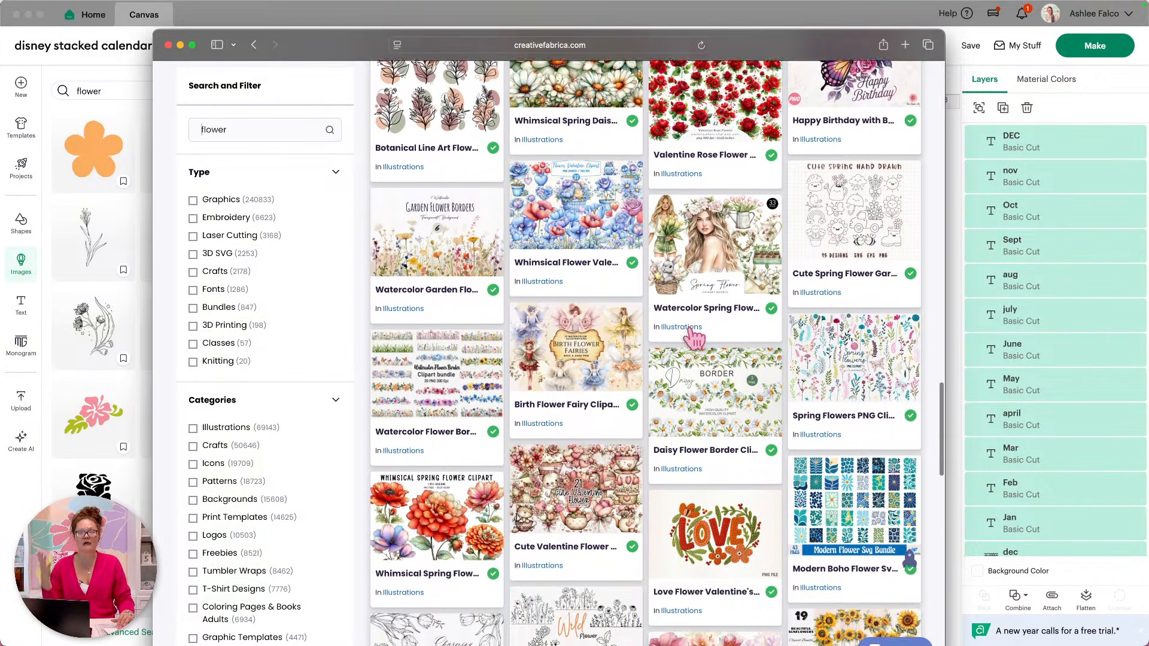
Look further through the flower designs on Creative Fabrica and open the Abstract Flower Svg Bundle page
scroll(695, 339, "down", 8)
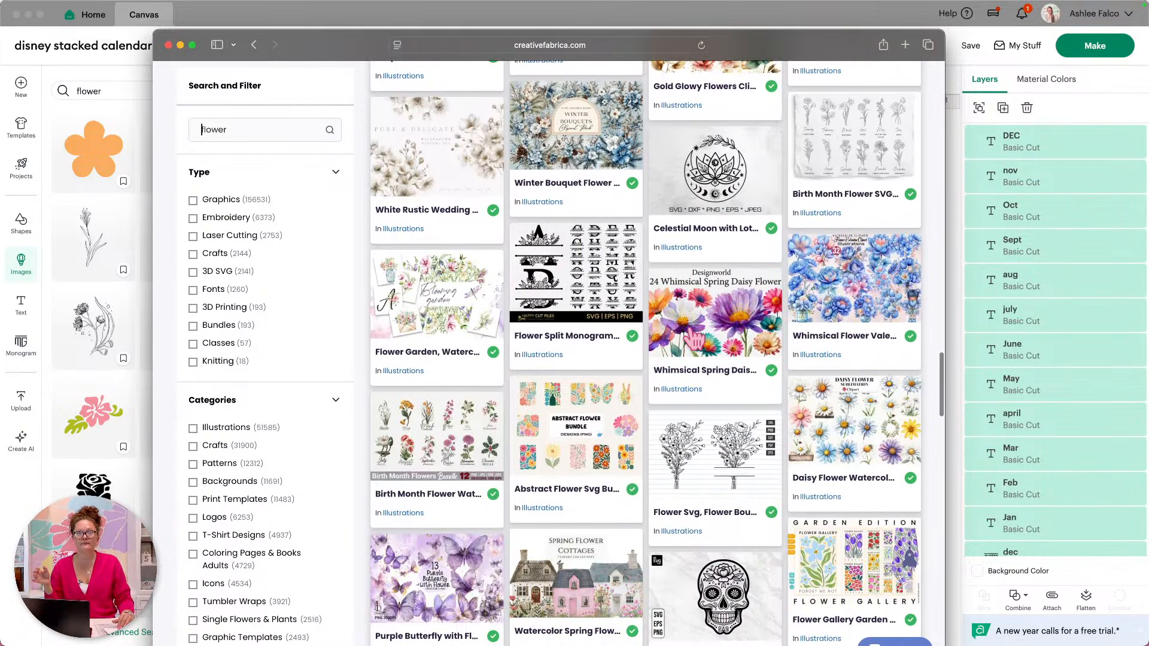
scroll(694, 340, "down", 2)
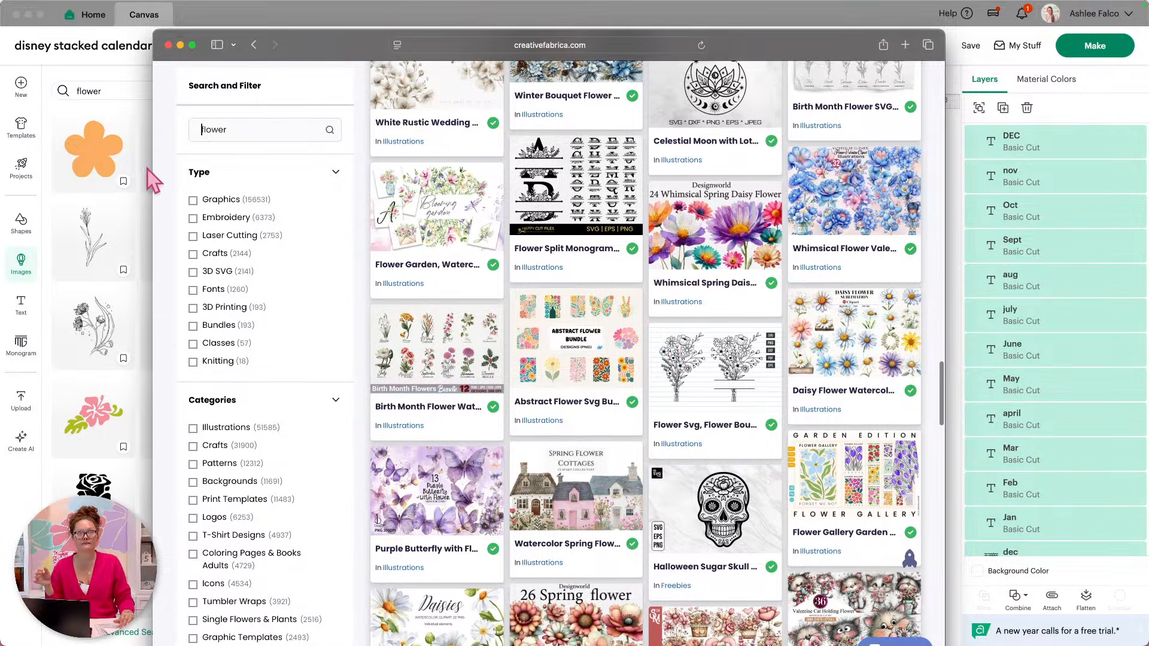
left_click(564, 356)
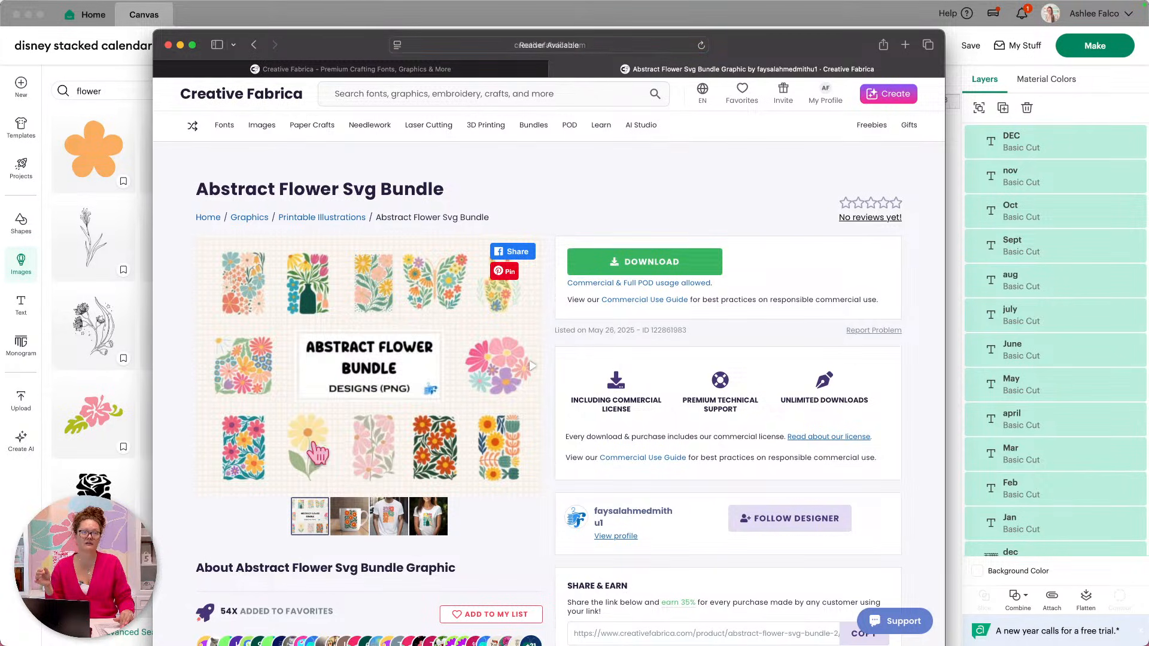
Switch back to Cricut Design Space and examine more of the flower images for calendar artwork
left_click(115, 254)
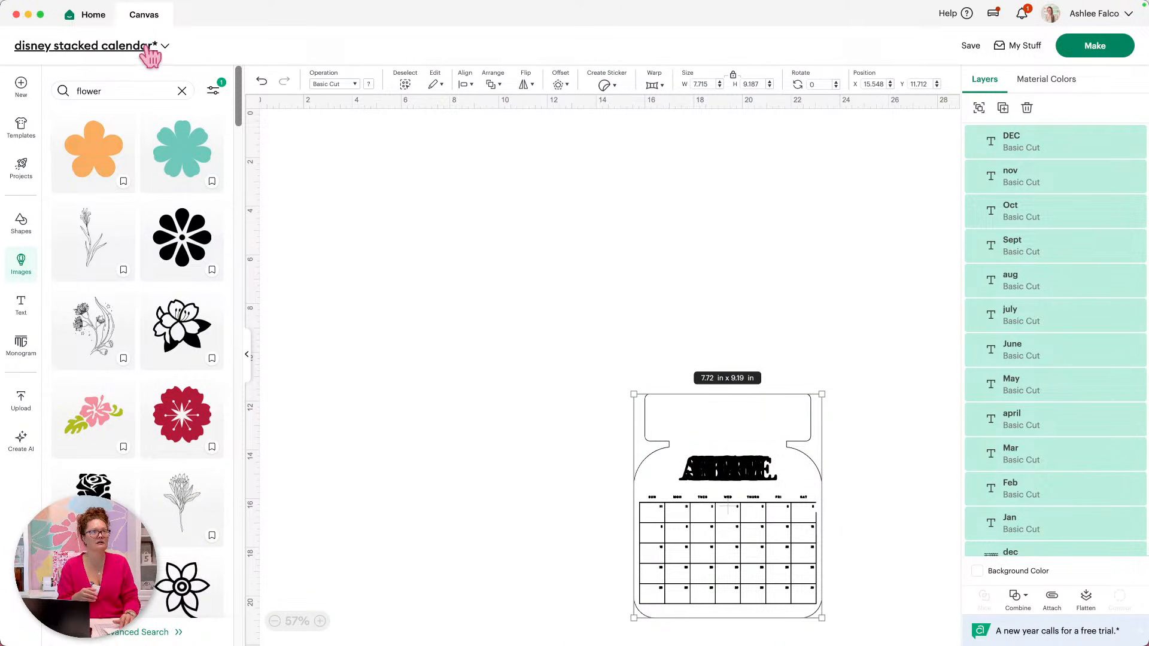
scroll(127, 354, "down", 10)
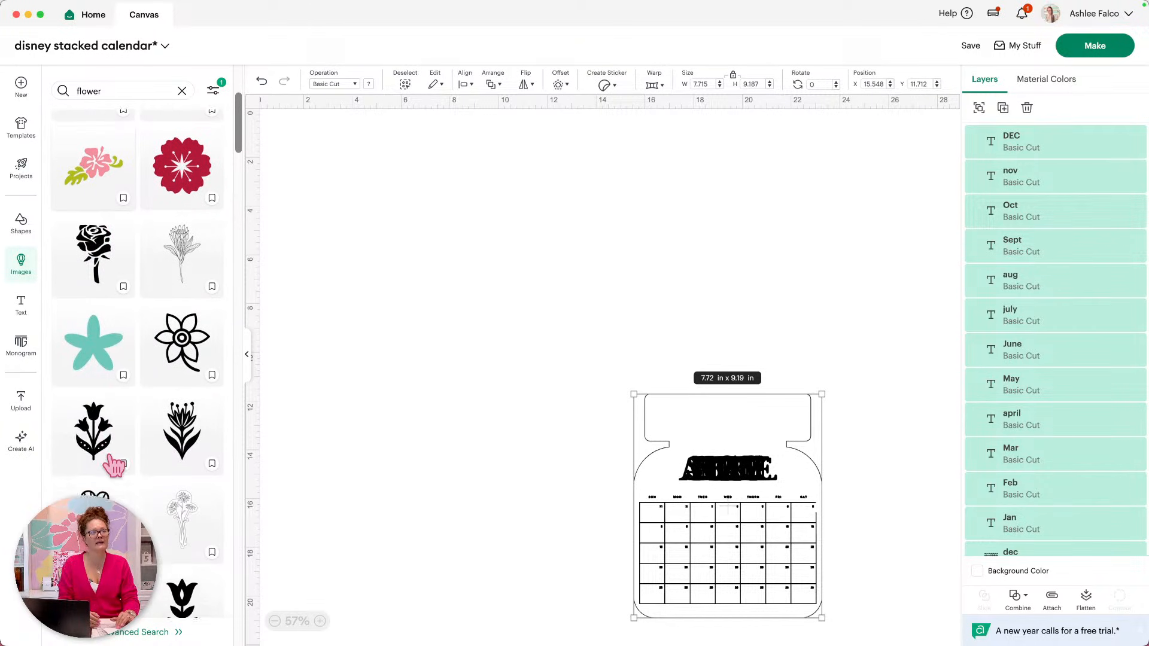
scroll(114, 466, "down", 15)
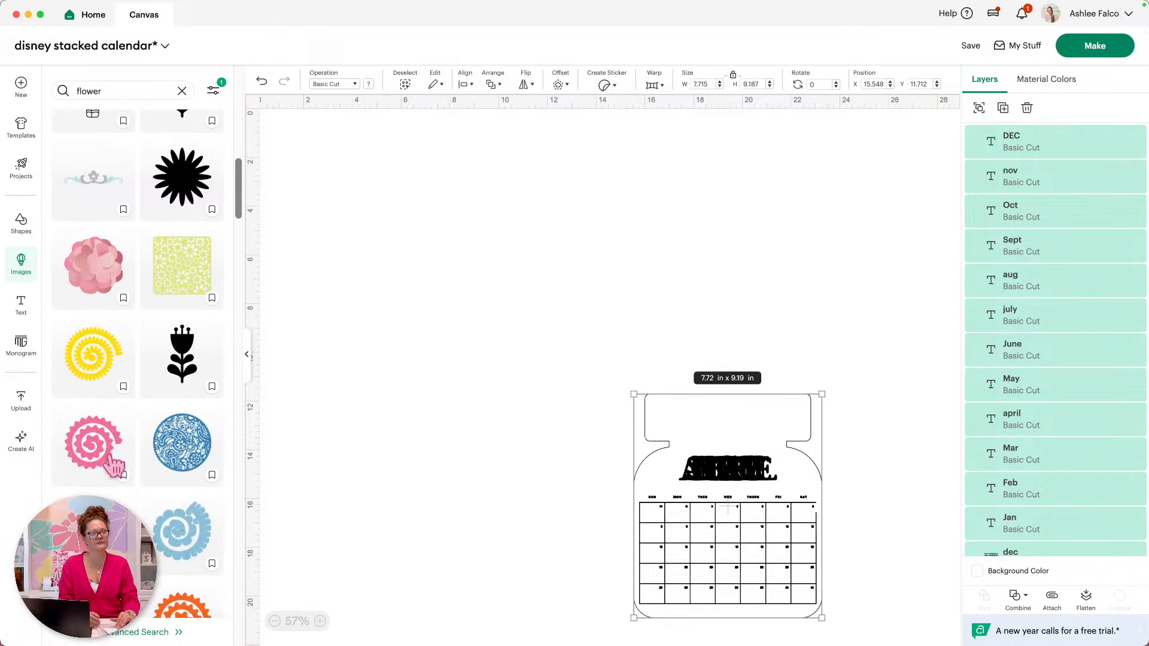
scroll(114, 465, "down", 6)
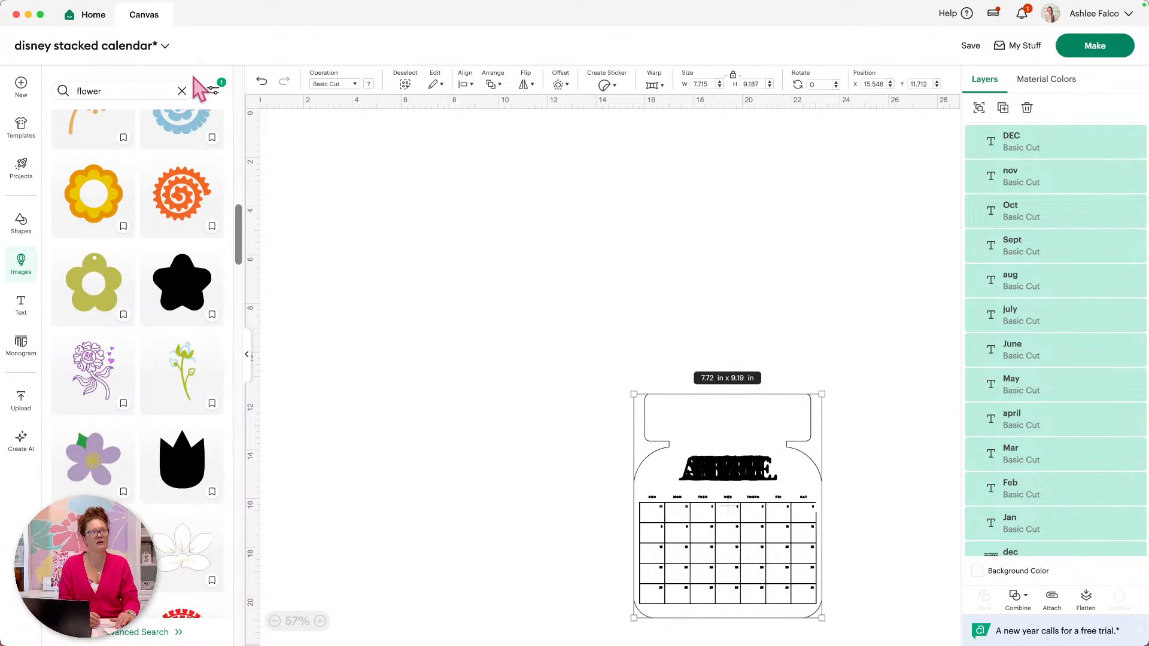
Filter the flower images by Free, Purchased and Downloaded, and look through the filtered results
left_click(213, 92)
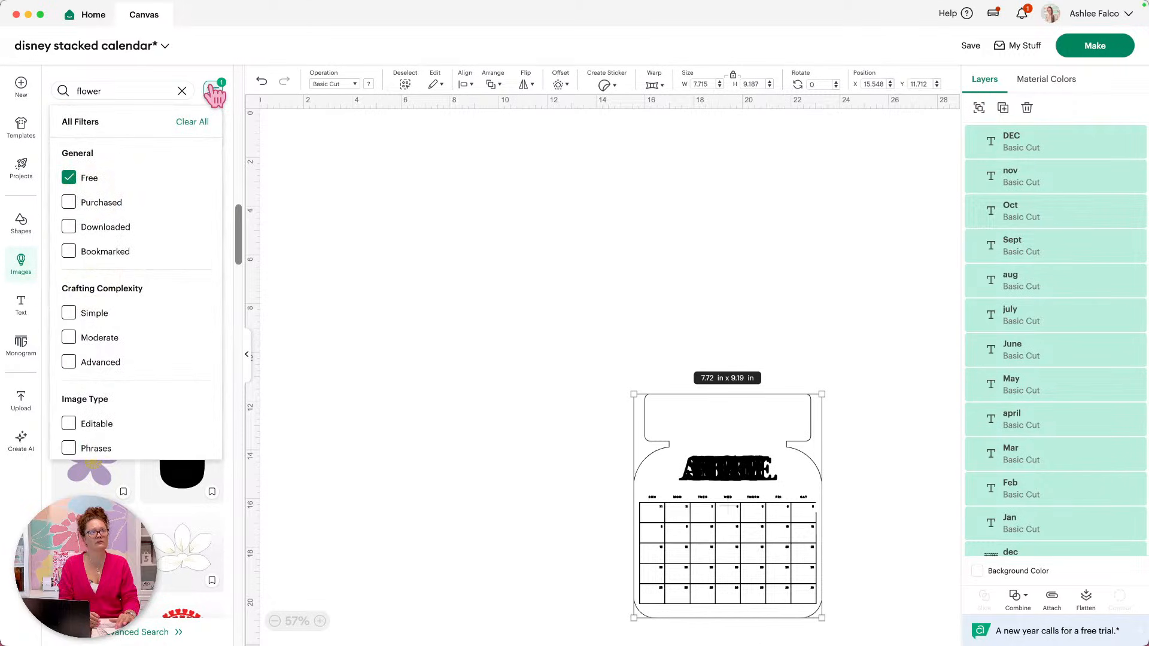
left_click(69, 178)
left_click(213, 90)
left_click(213, 91)
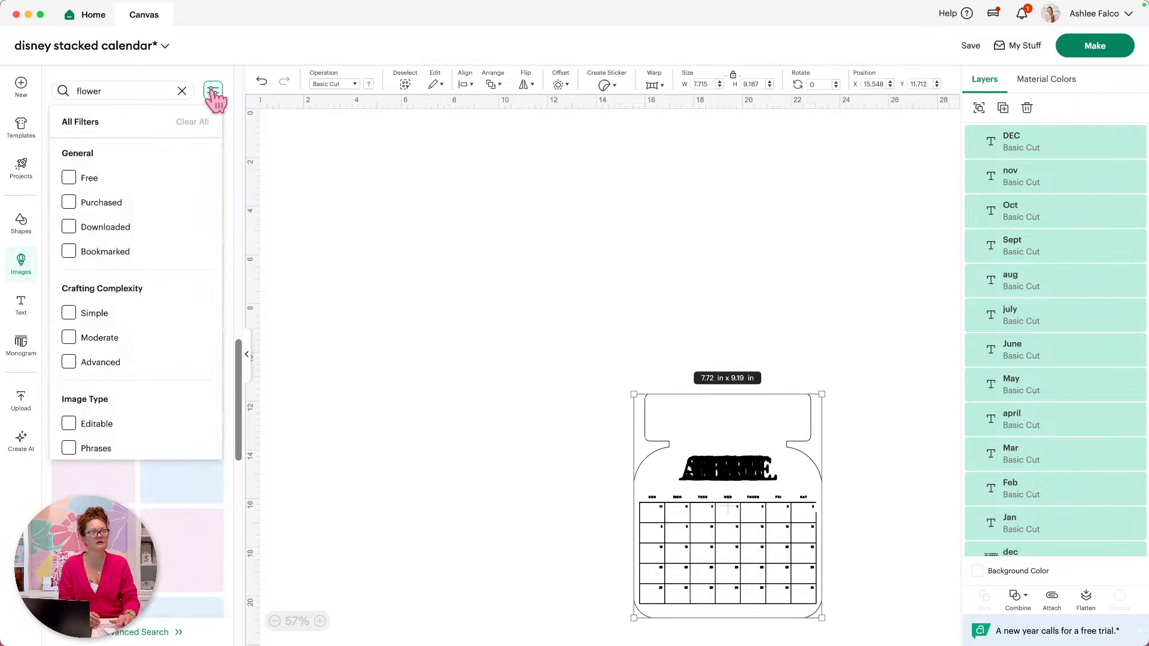
left_click(69, 178)
left_click(69, 202)
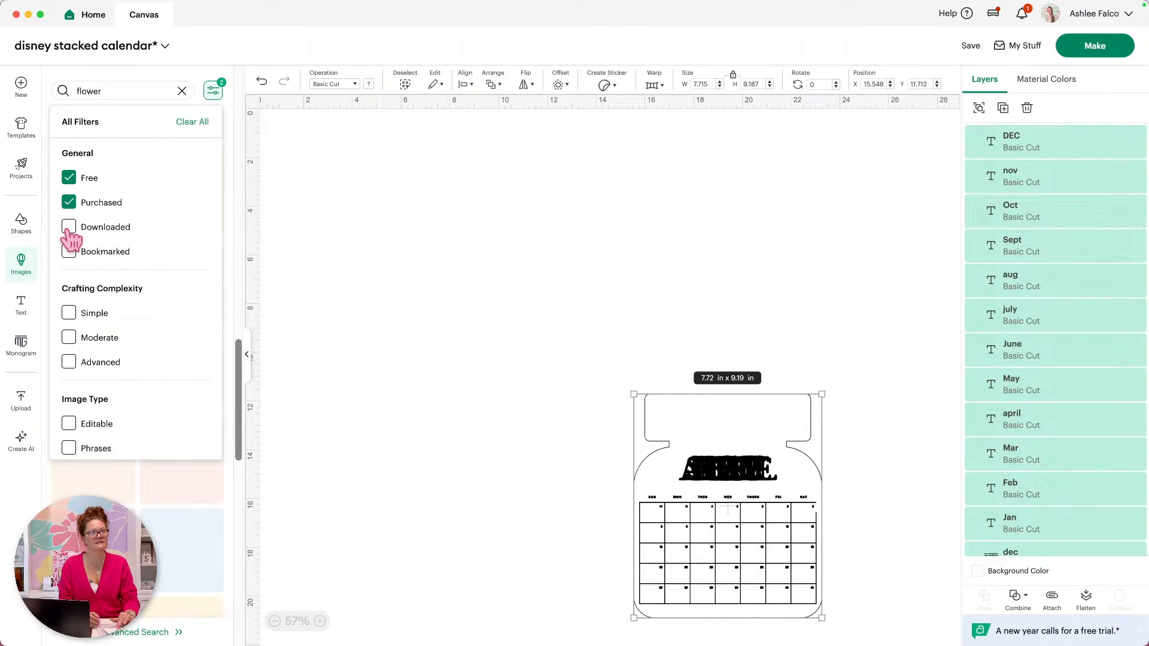
left_click(70, 229)
left_click(216, 89)
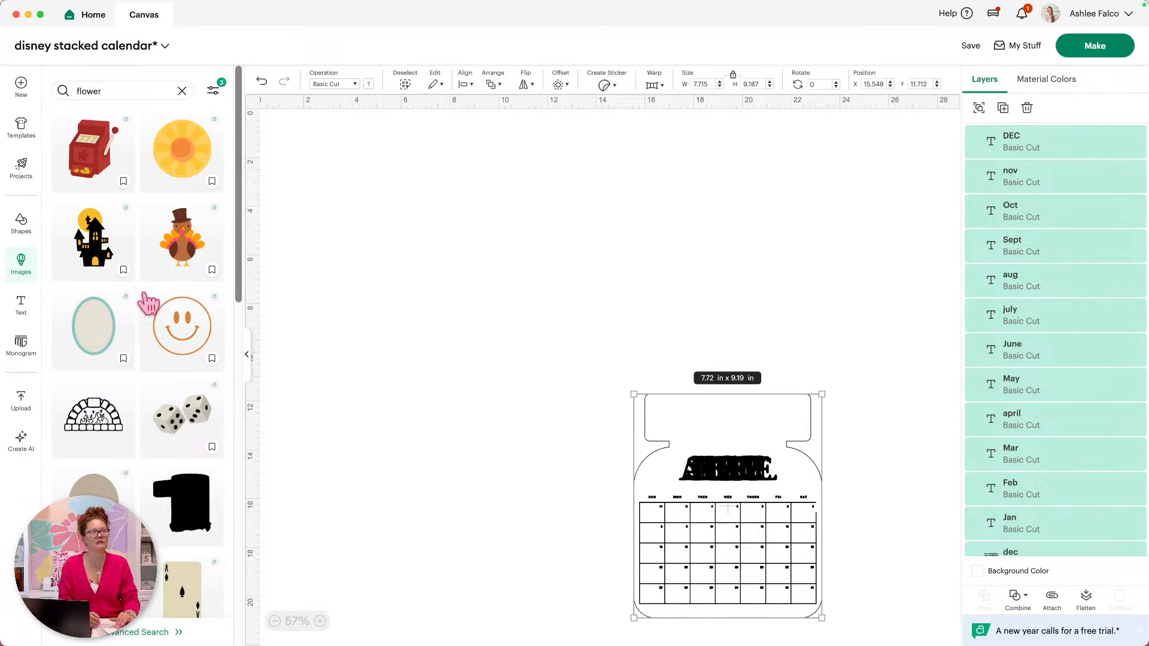
scroll(146, 287, "down", 10)
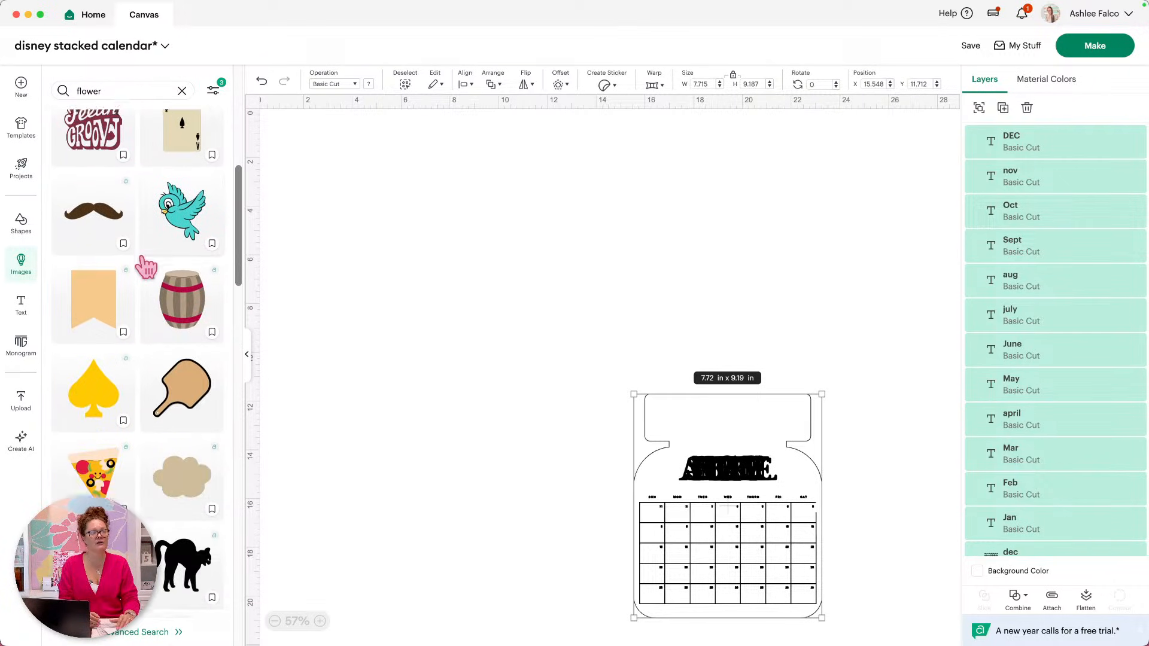
scroll(143, 263, "down", 8)
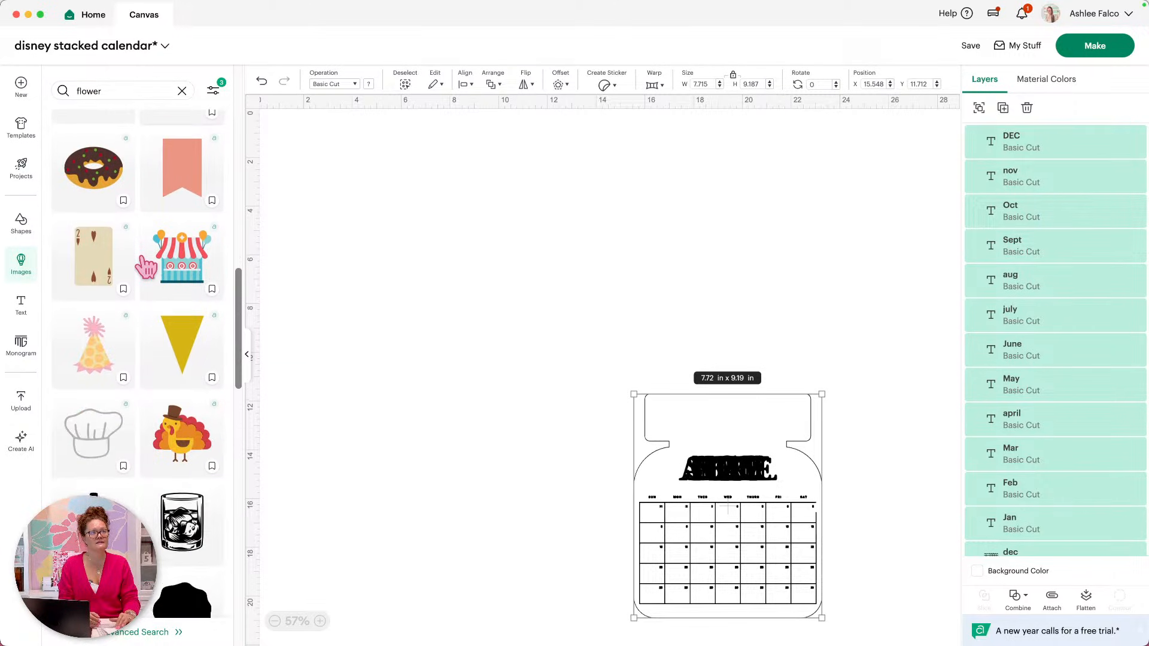
scroll(145, 267, "down", 10)
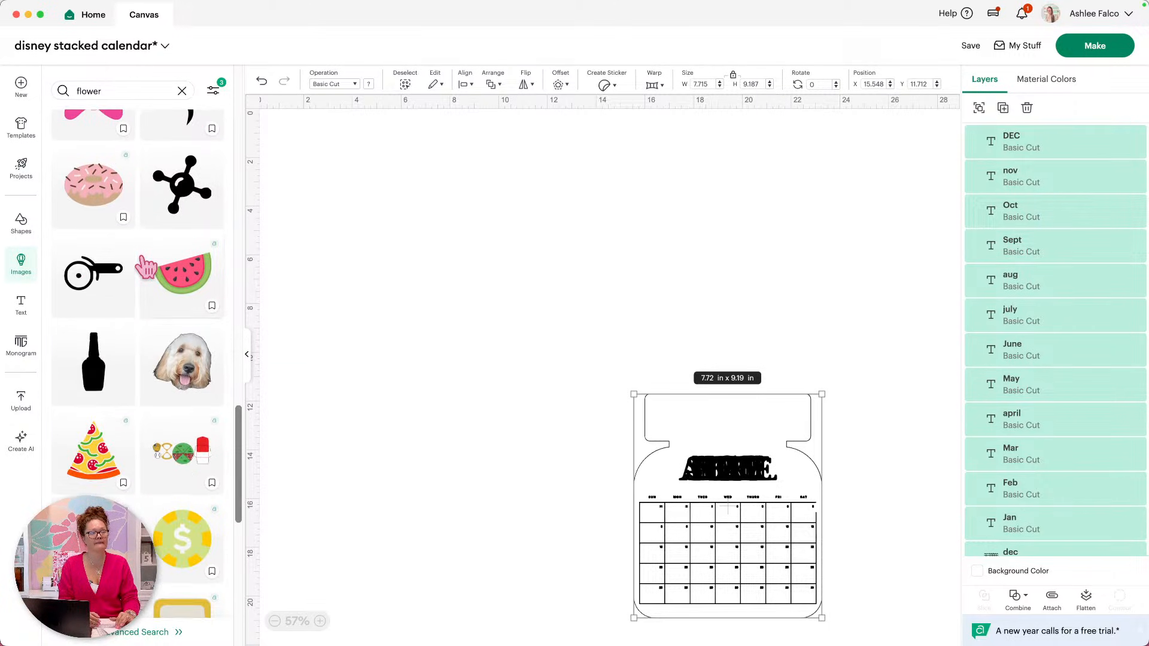
scroll(146, 267, "down", 10)
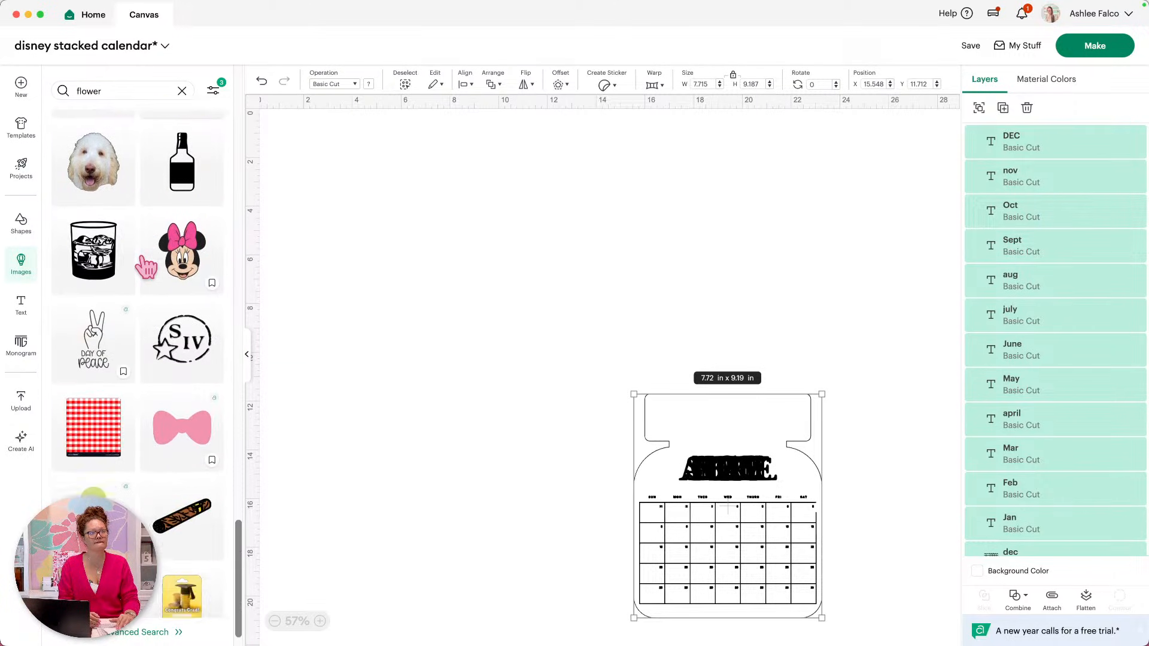
Change the image search to "floral" with the filters still applied and look through the results
left_click(108, 85)
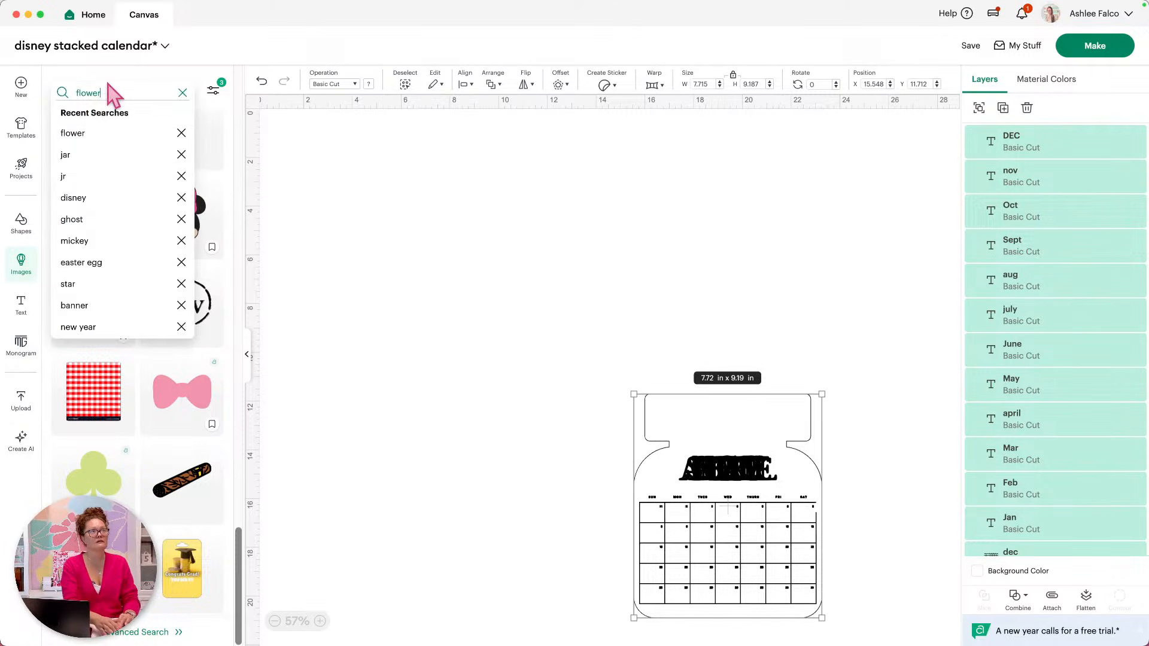
key("BackSpace")
key("BackSpace")
key("BackSpace")
key("BackSpace")
type("oral")
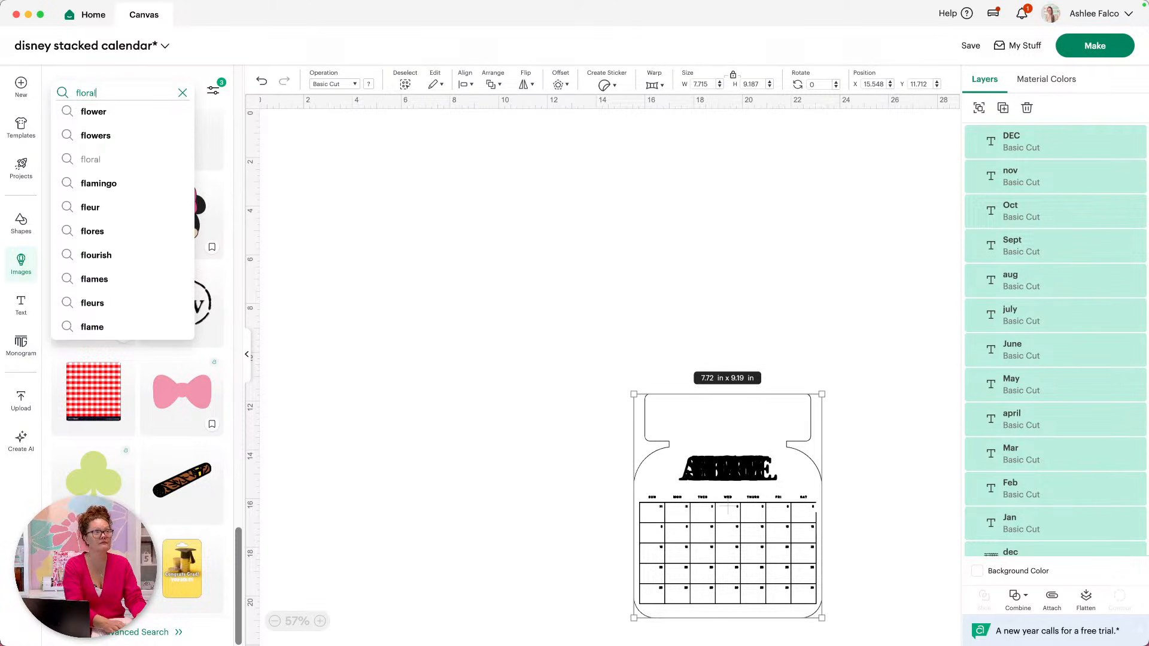
key("Return")
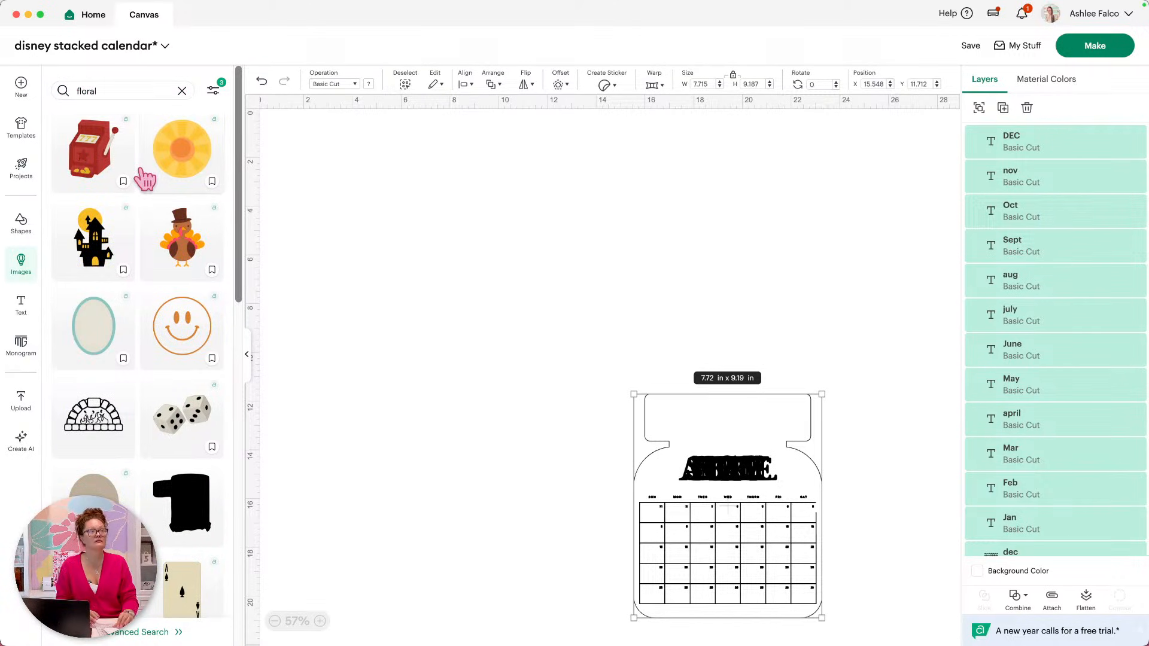
scroll(146, 180, "down", 6)
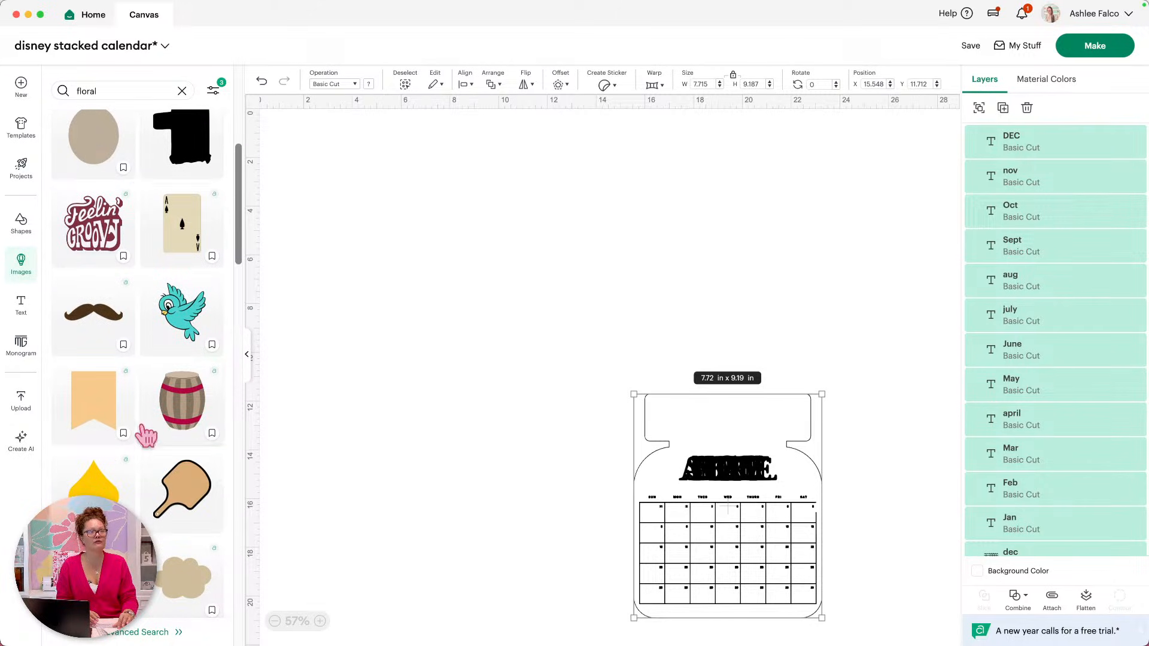
scroll(153, 450, "down", 11)
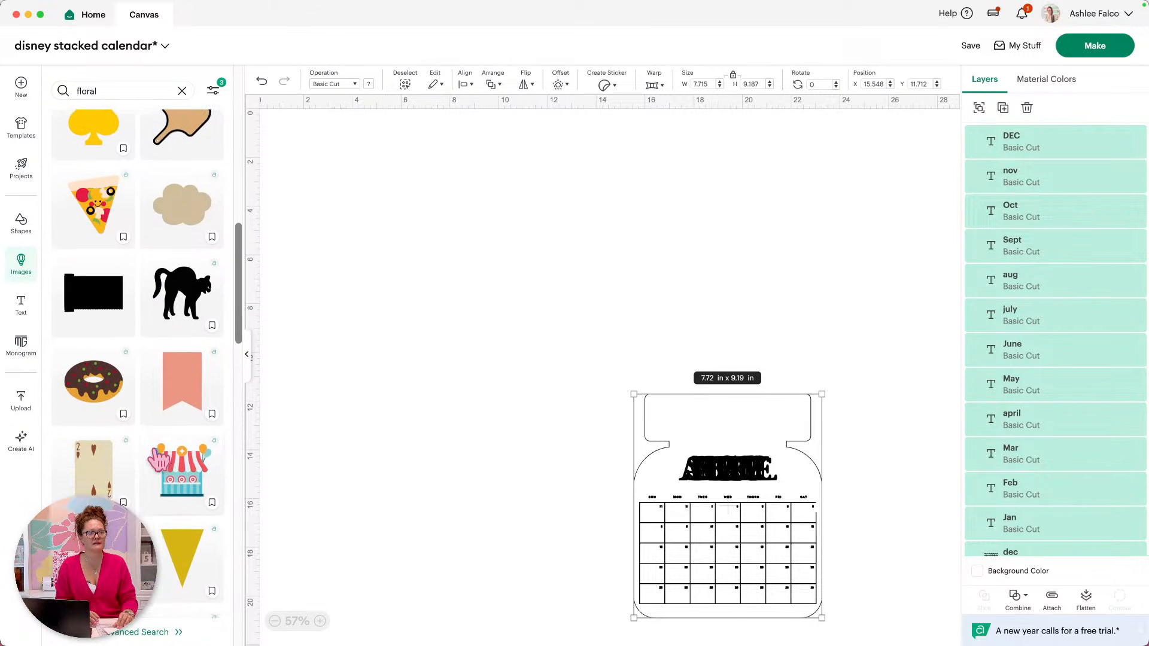
scroll(159, 461, "down", 10)
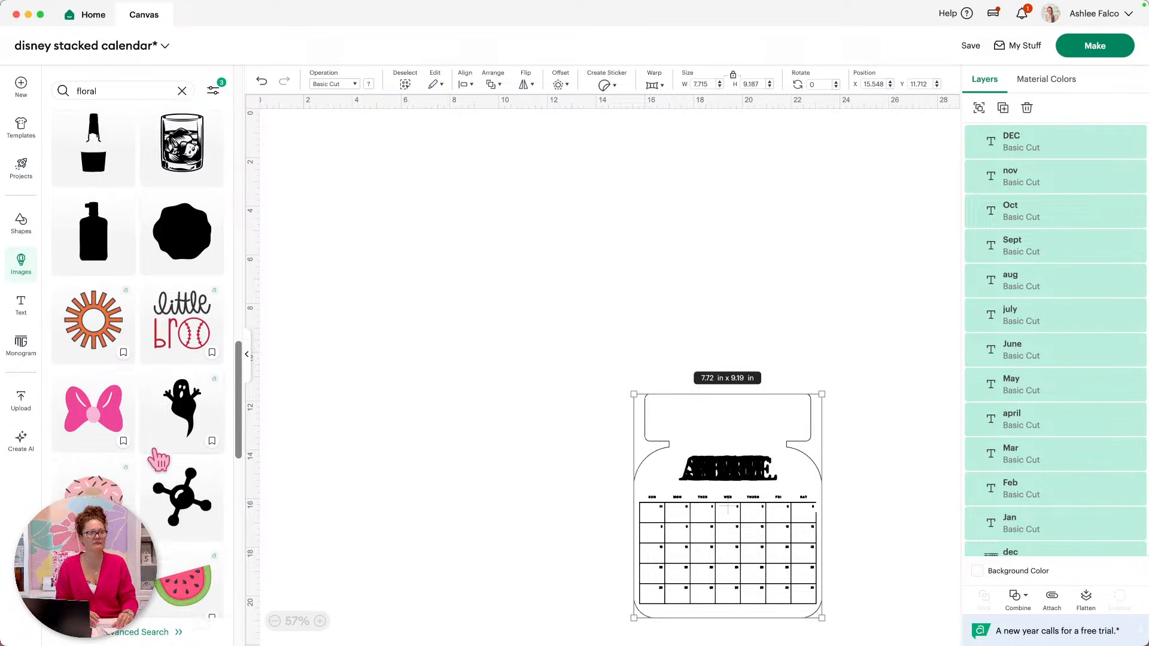
scroll(159, 461, "down", 10)
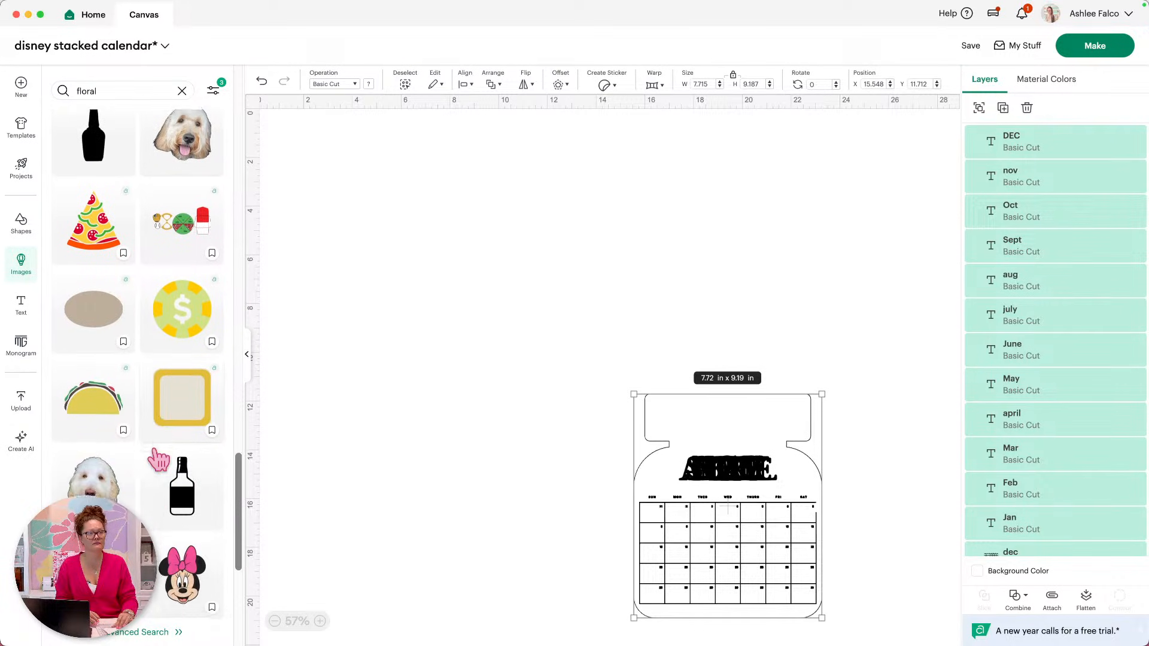
scroll(158, 461, "down", 1)
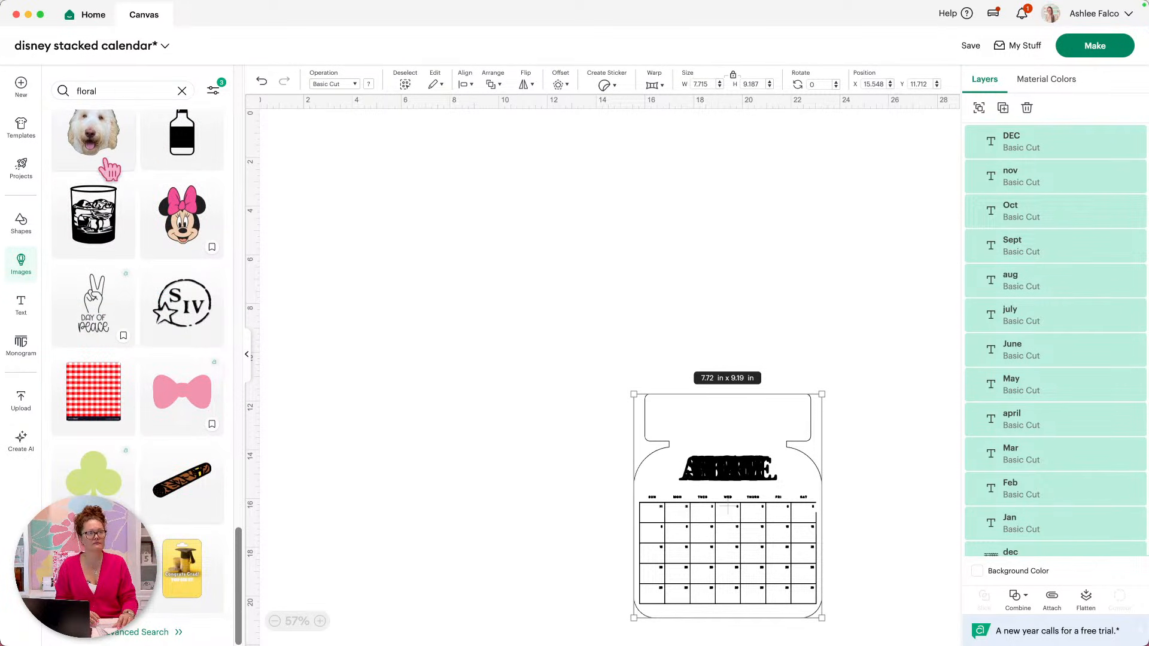
Clear all filters from the floral image search
left_click(98, 91)
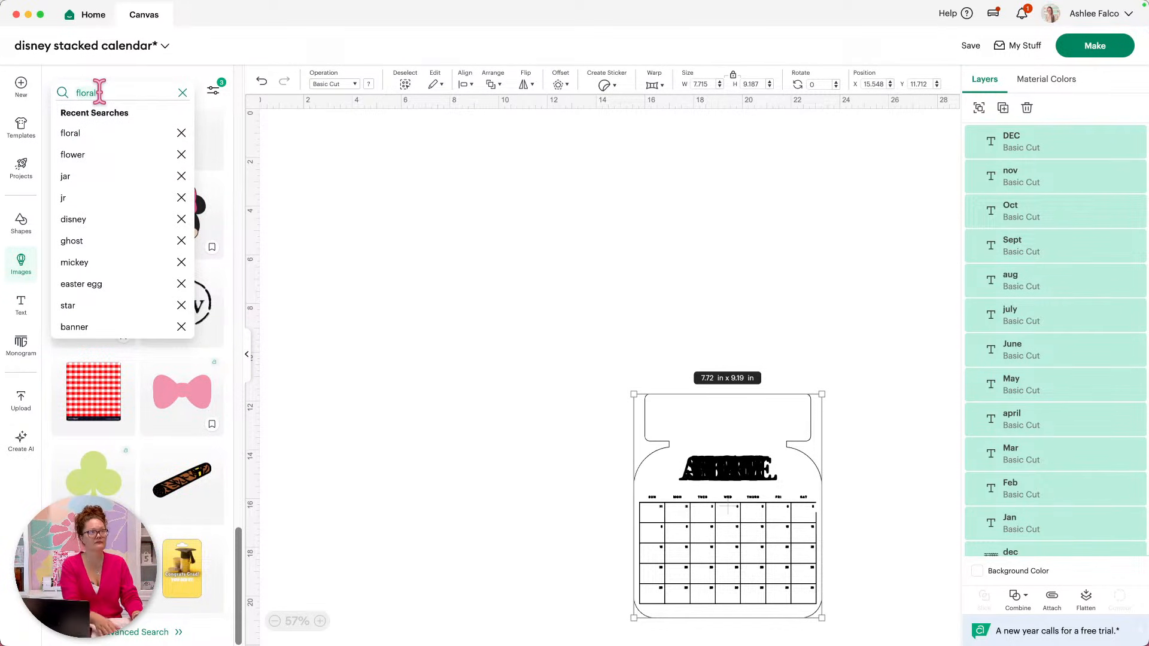
left_click(213, 91)
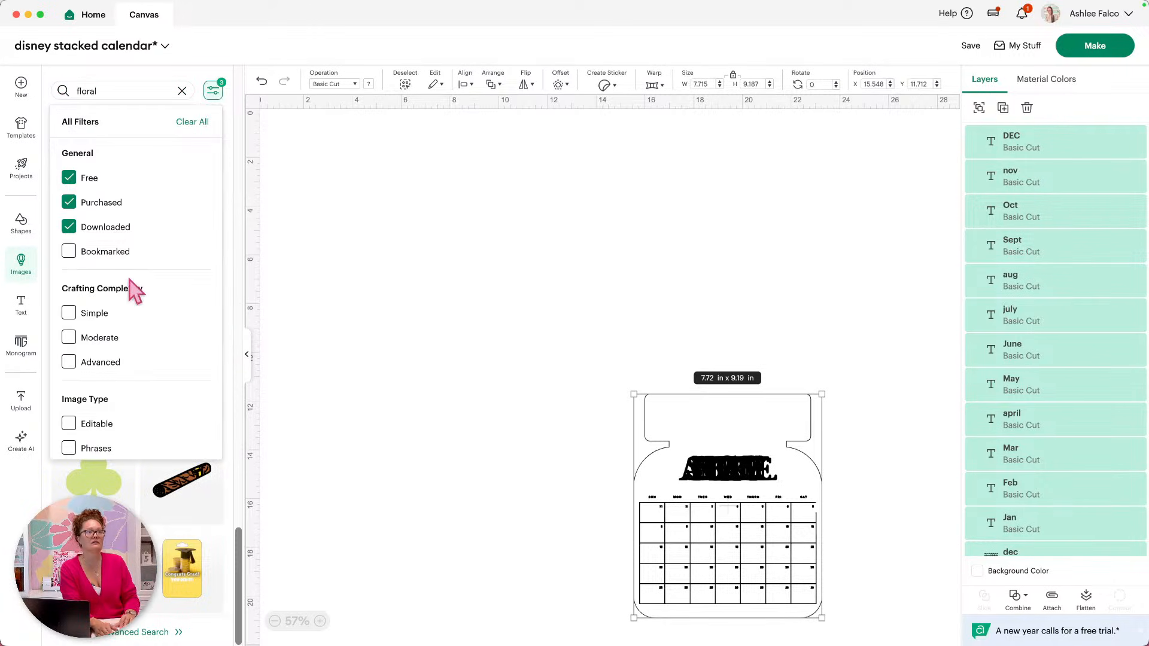
scroll(99, 213, "down", 1)
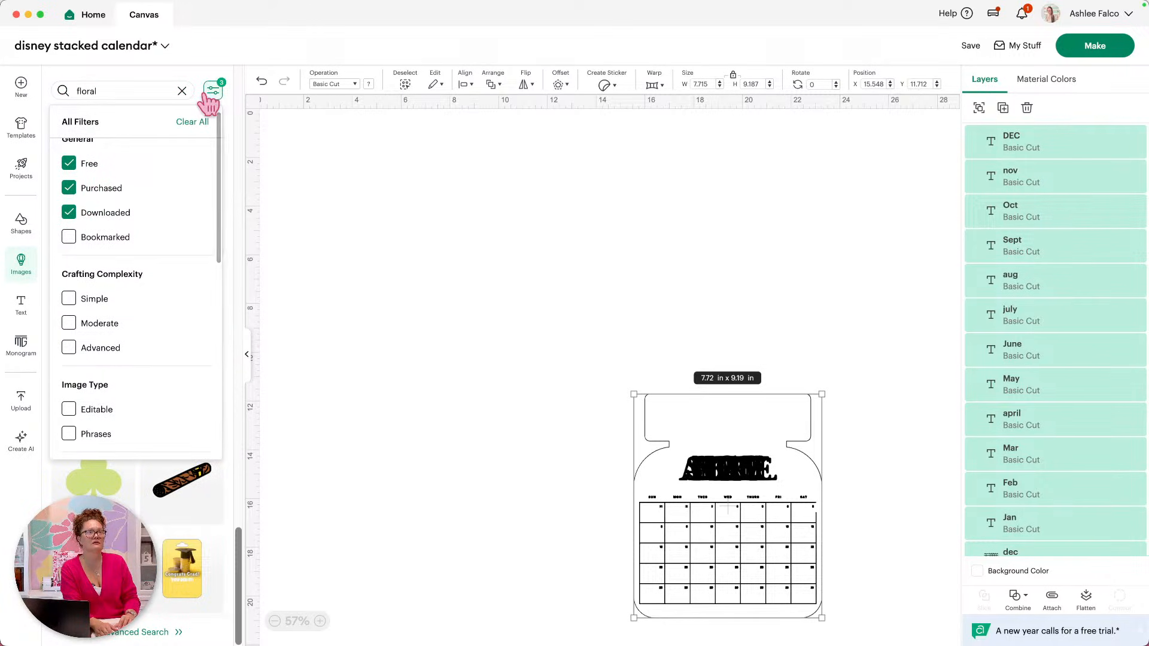
left_click(213, 123)
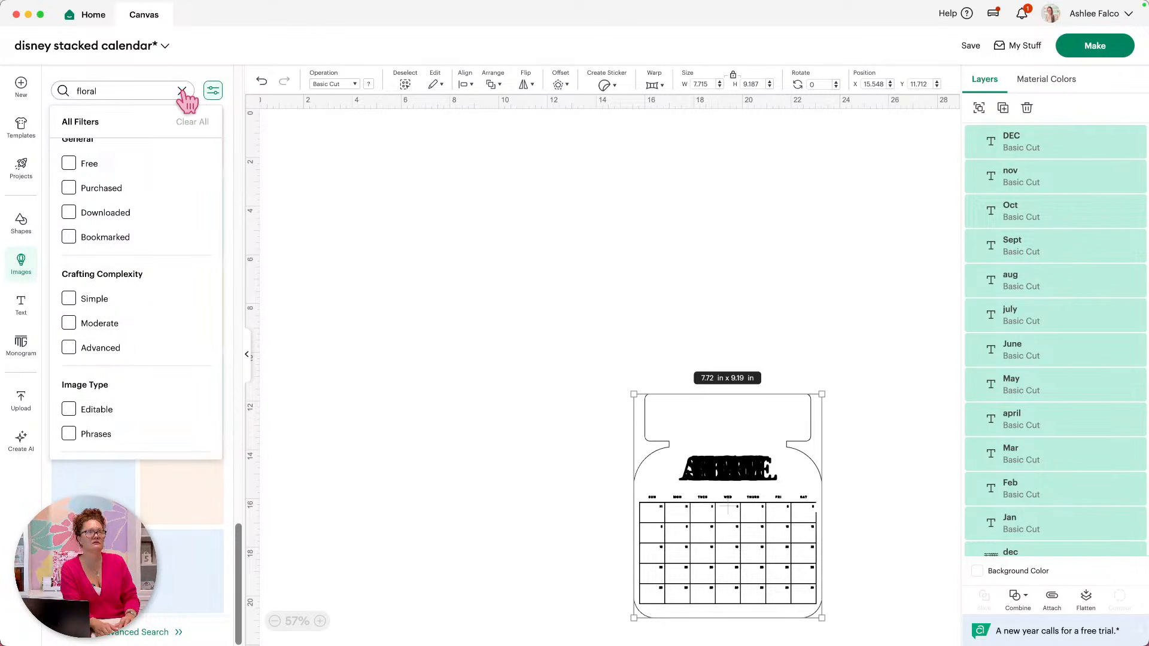
Clear the image search and search the library again for "floral" without filters
left_click(181, 91)
left_click(196, 83)
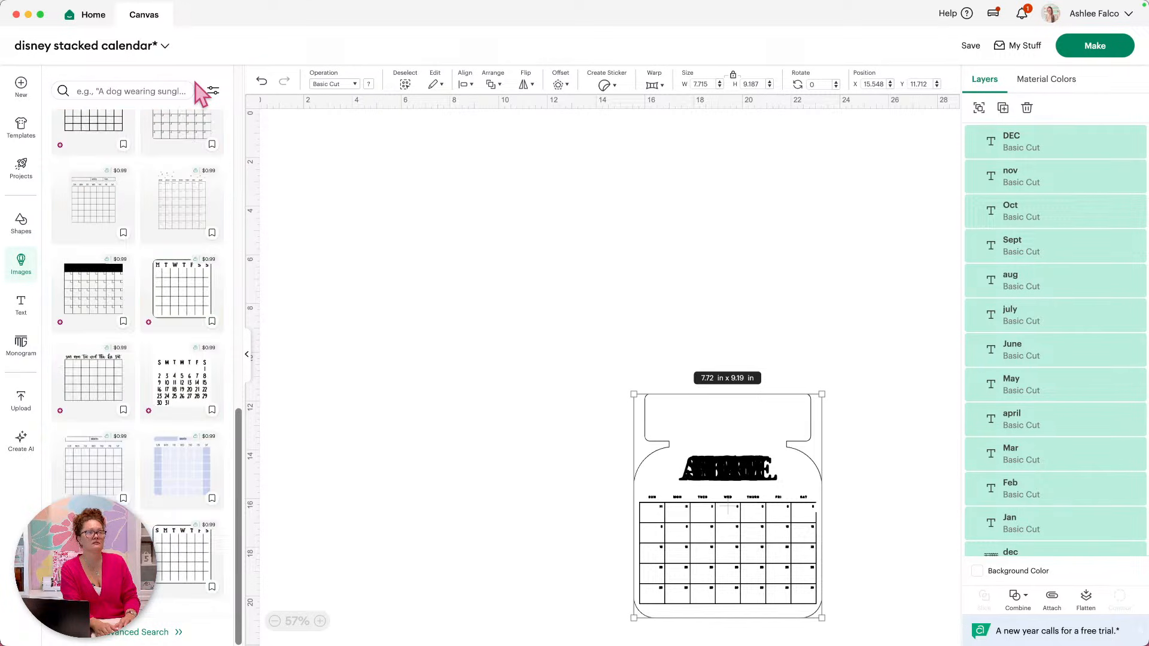
scroll(184, 224, "up", 20)
left_click(114, 92)
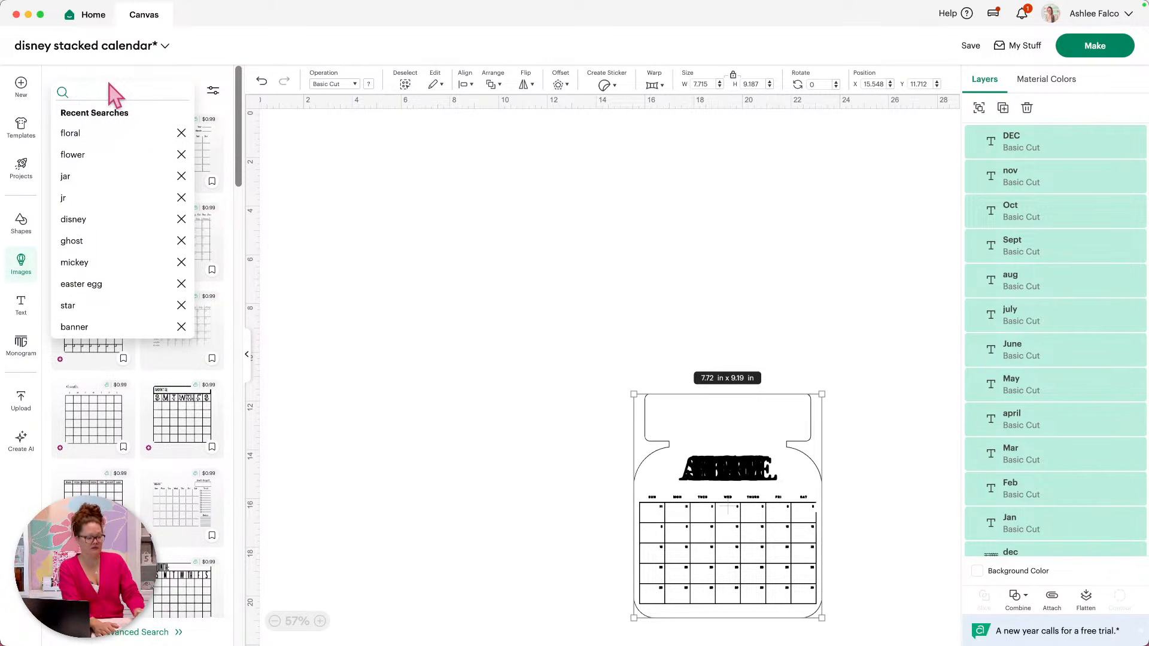
type("floral;")
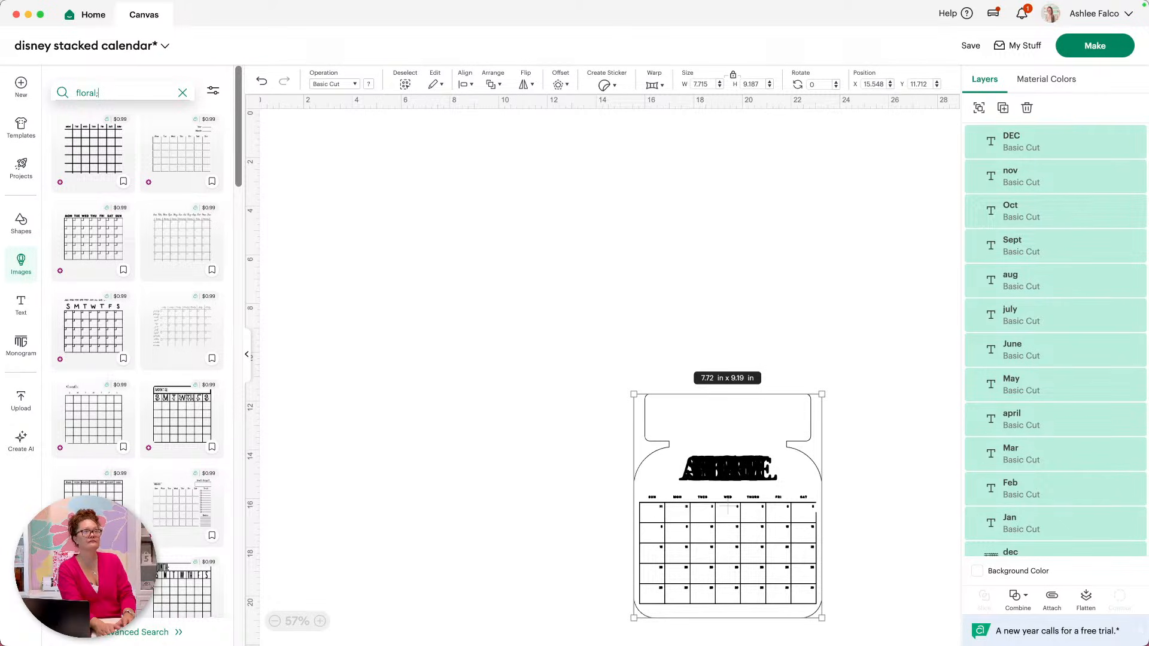
key("BackSpace")
key("Return")
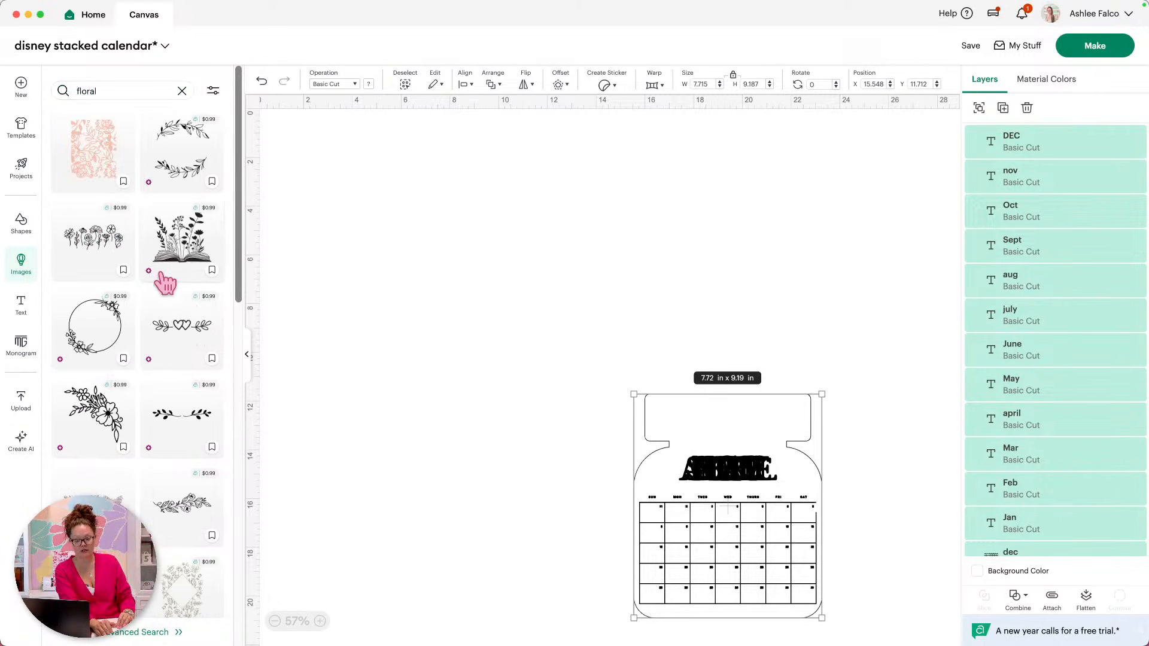
Search the image library for "sunflower" and browse the sunflower artwork
left_click(105, 90)
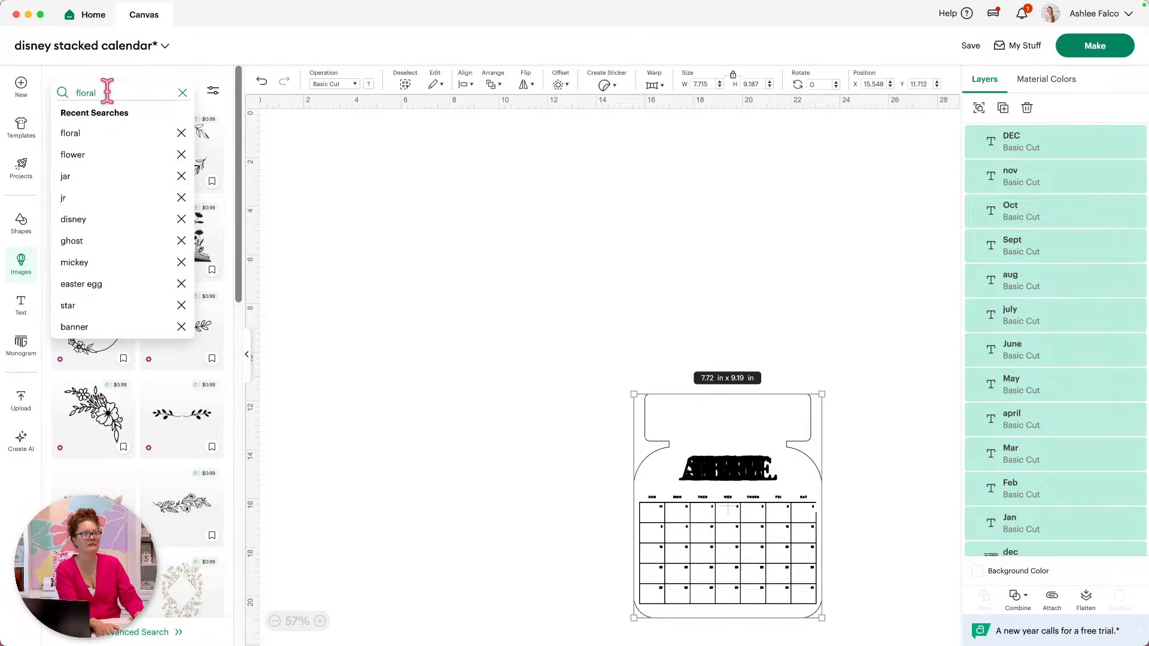
key("BackSpace")
key("BackSpace")
key("BackSpace")
key("BackSpace")
key("BackSpace")
key("BackSpace")
type("sunf")
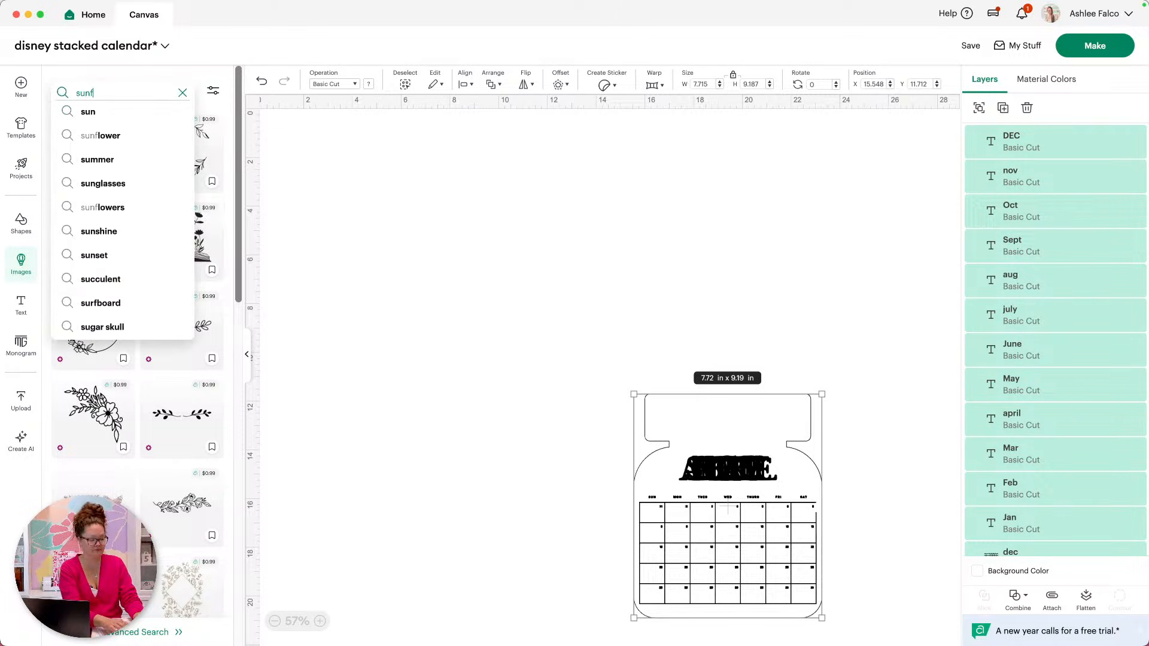
type("lower")
key("Return")
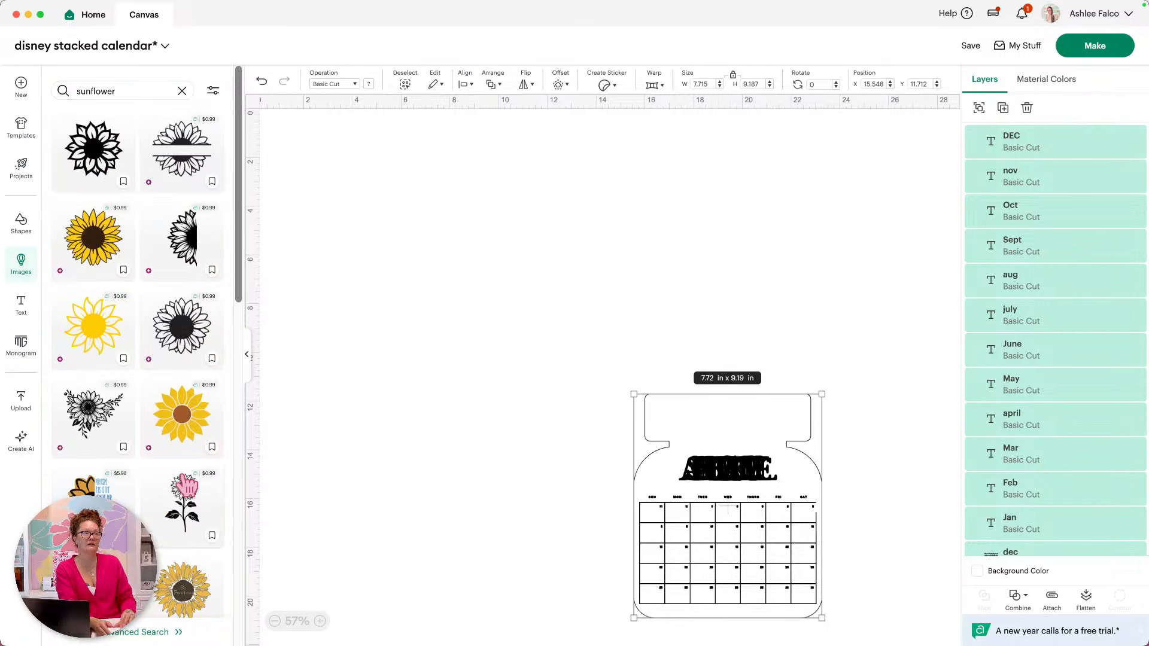
scroll(187, 485, "down", 5)
scroll(186, 485, "down", 12)
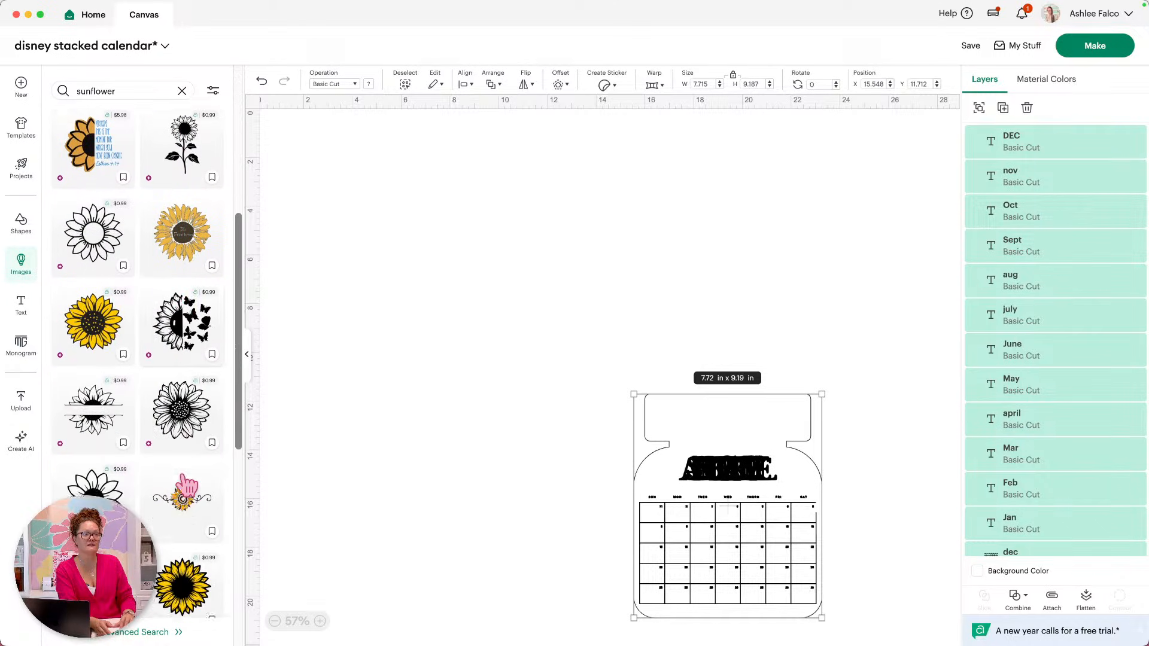
Switch to Creative Fabrica in Safari and search for "sunflower"
scroll(187, 485, "down", 8)
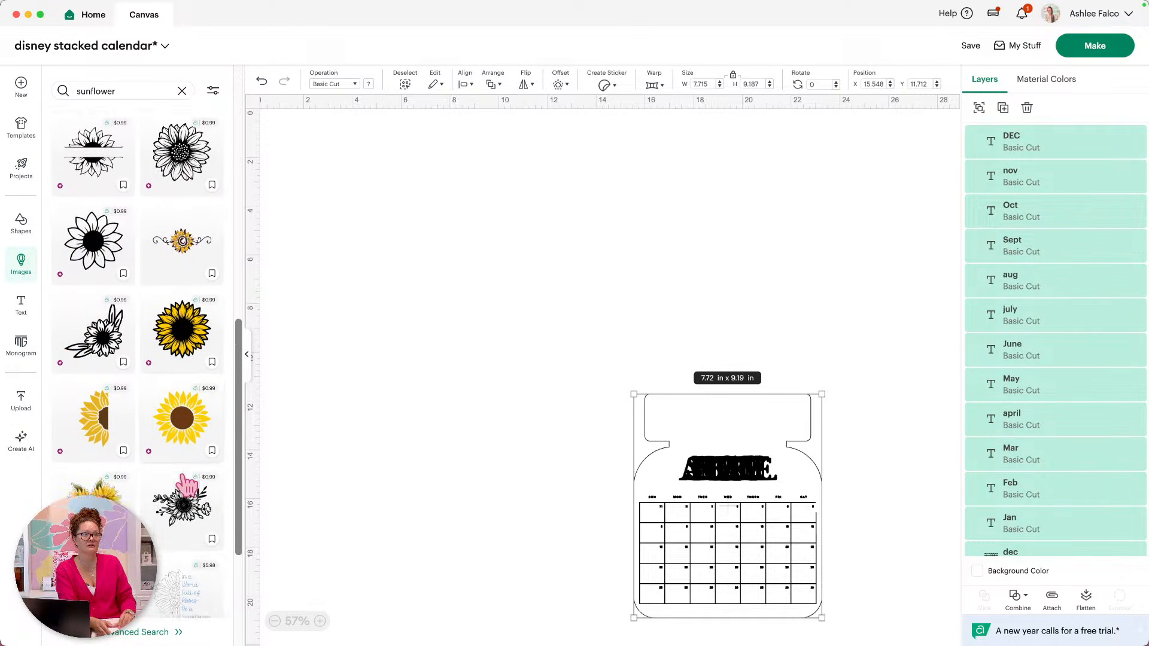
mouse_move(390, 645)
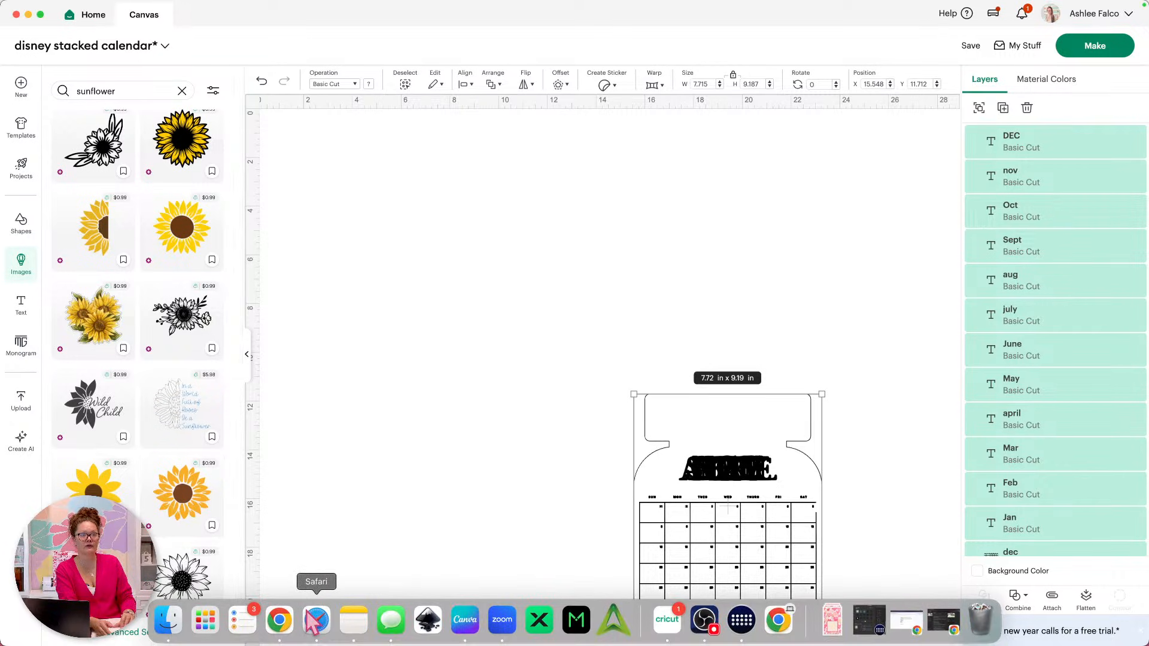
left_click(313, 621)
left_click(372, 96)
type("sun")
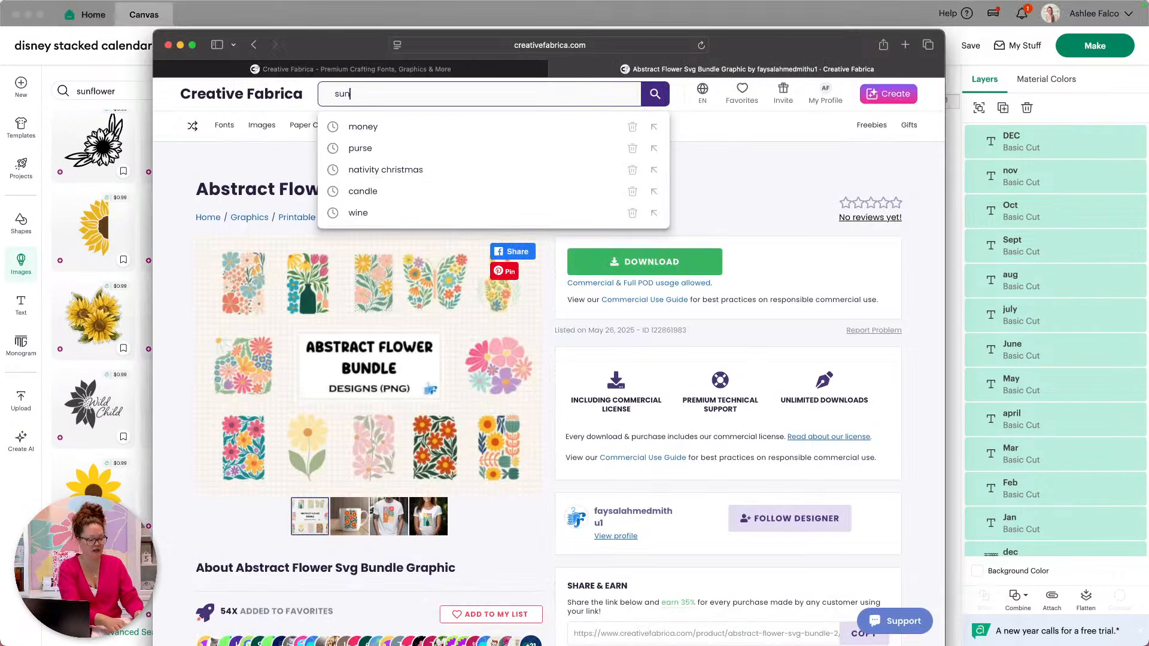
type("flower")
key("Return")
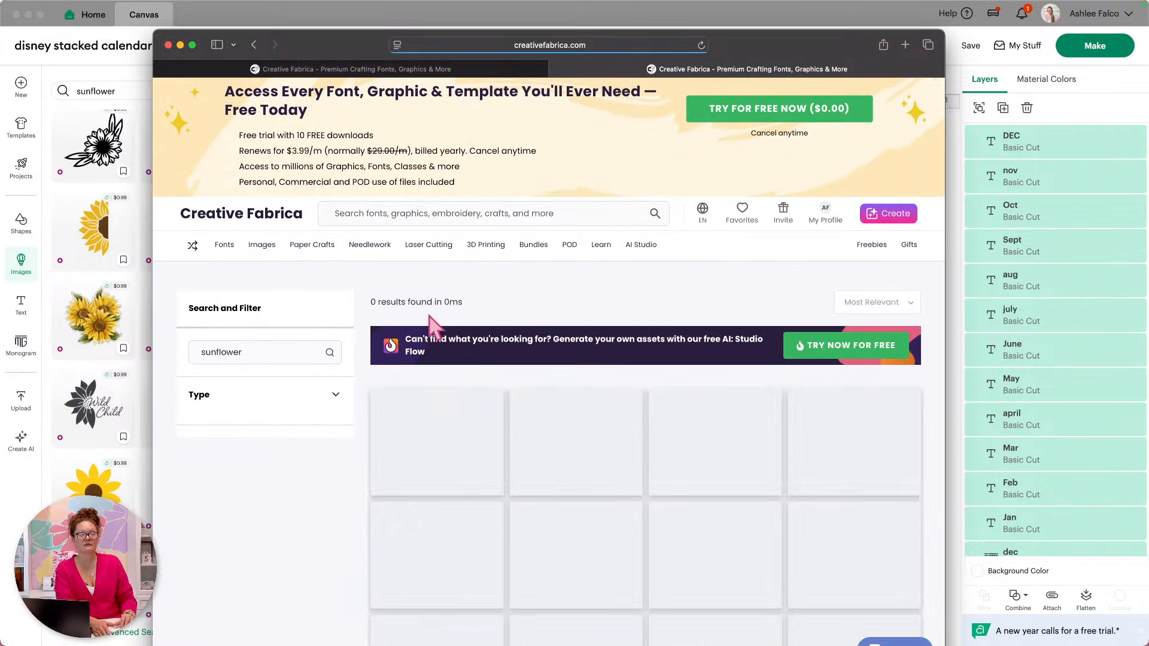
Browse the sunflower results, viewing the Heart Shaped Sunflower Bouquet and Cardinal Bird product pages, and revisit the earlier flower results
scroll(499, 358, "down", 8)
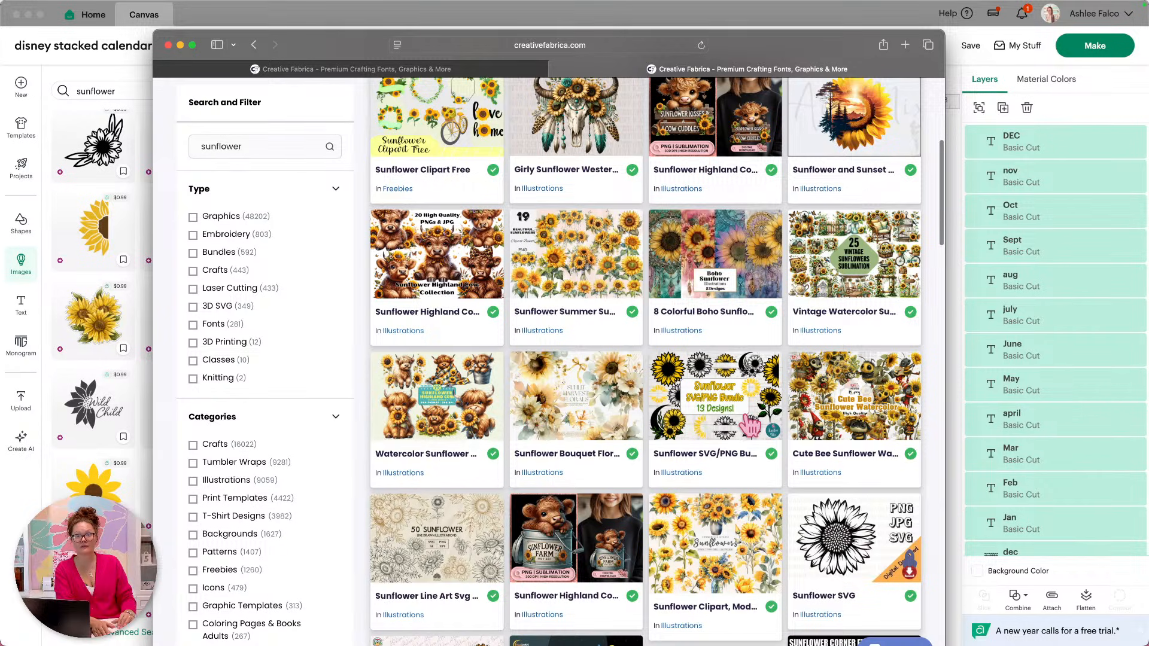
scroll(751, 427, "down", 5)
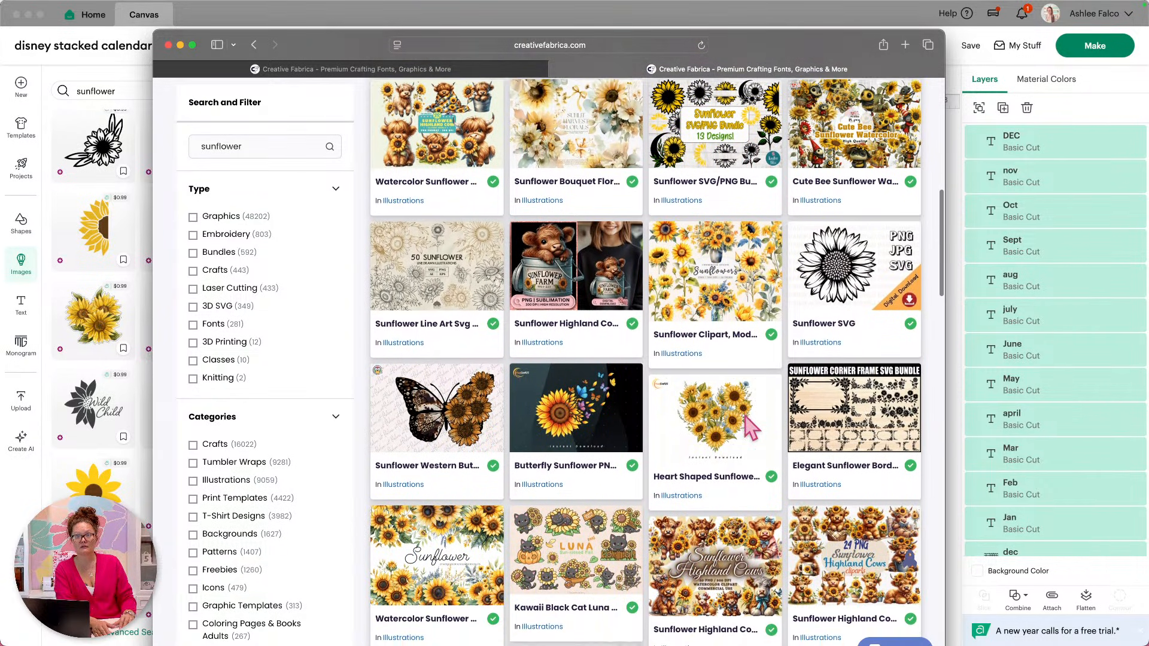
left_click(705, 442)
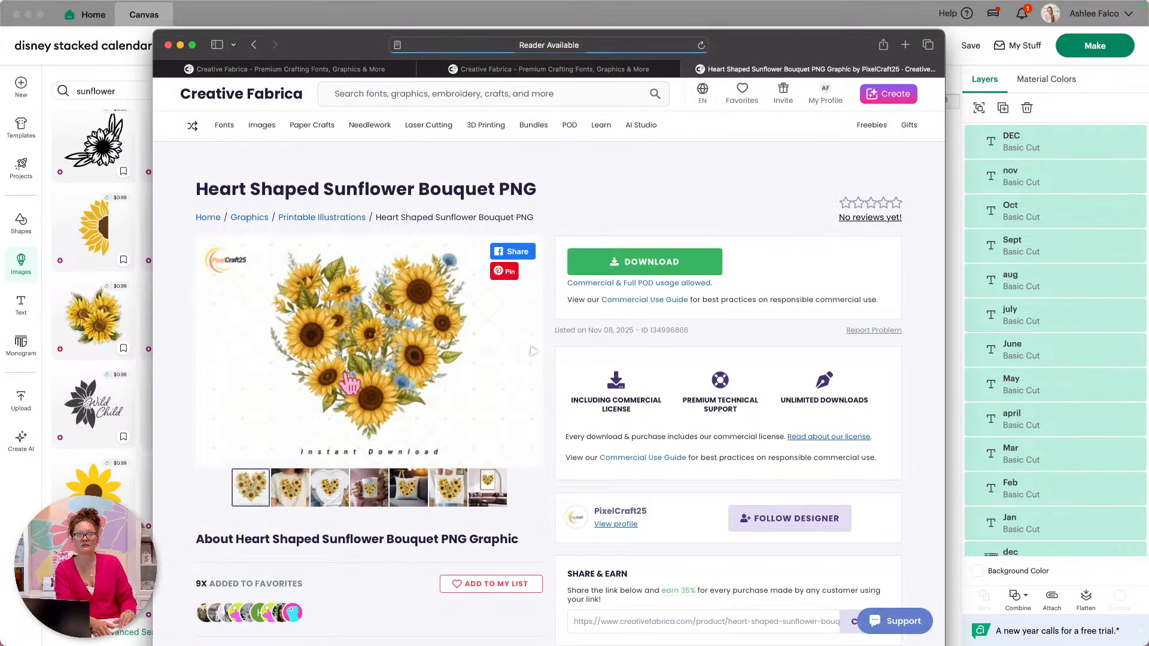
left_click(484, 73)
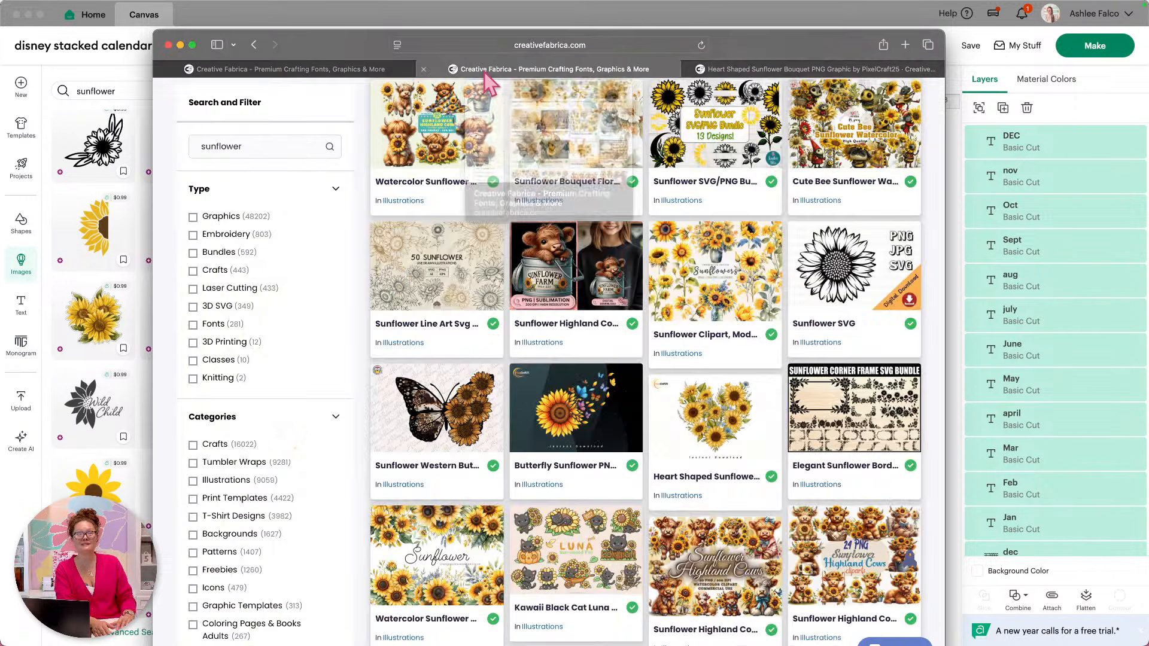
scroll(483, 458, "down", 6)
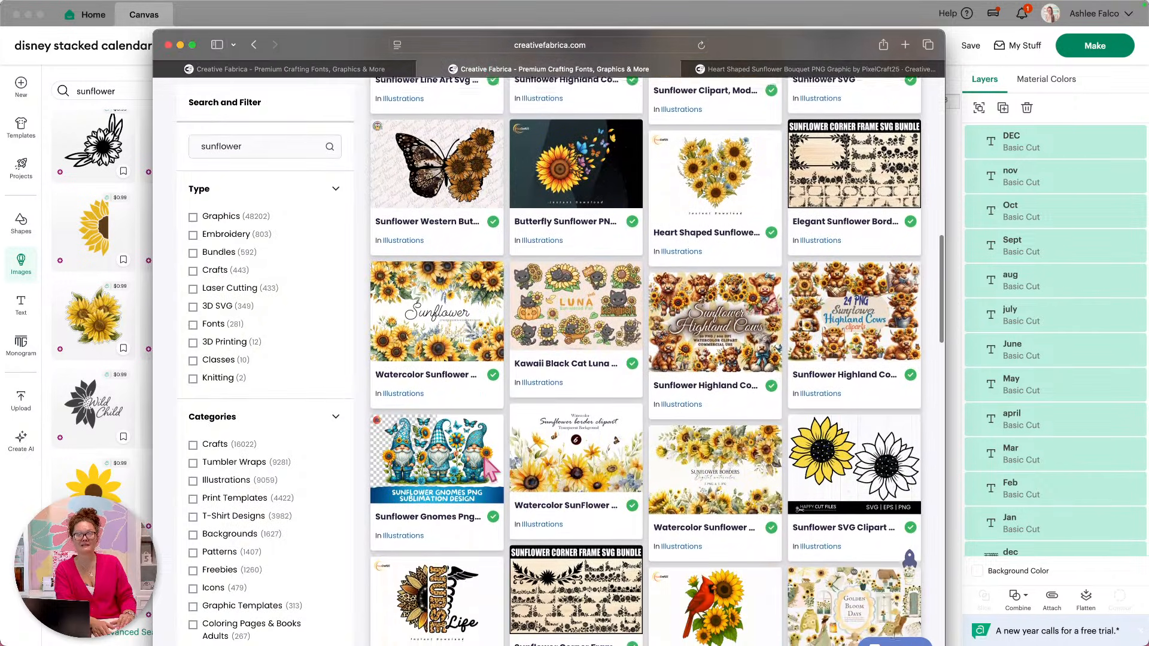
scroll(489, 468, "down", 3)
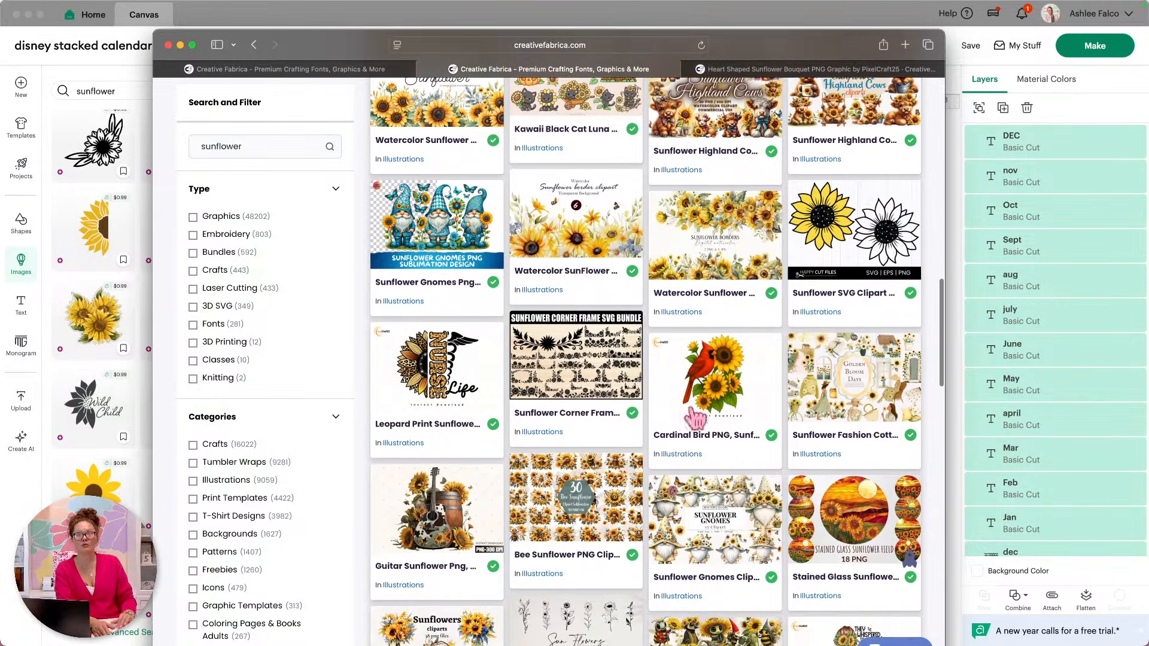
left_click(731, 381)
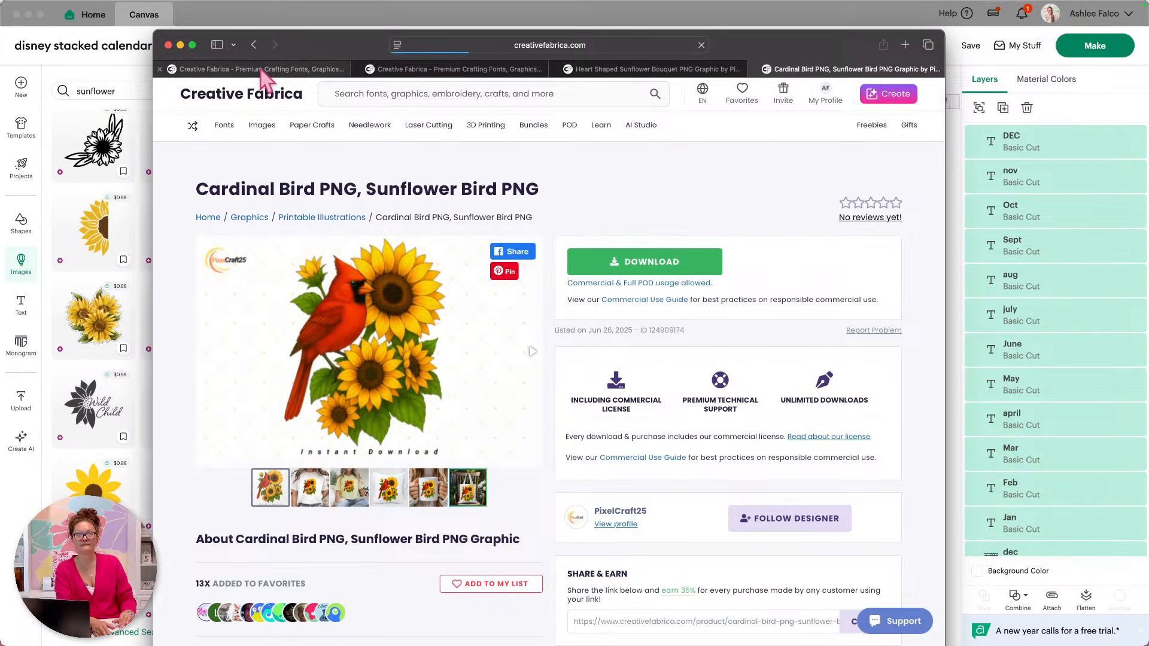
left_click(262, 72)
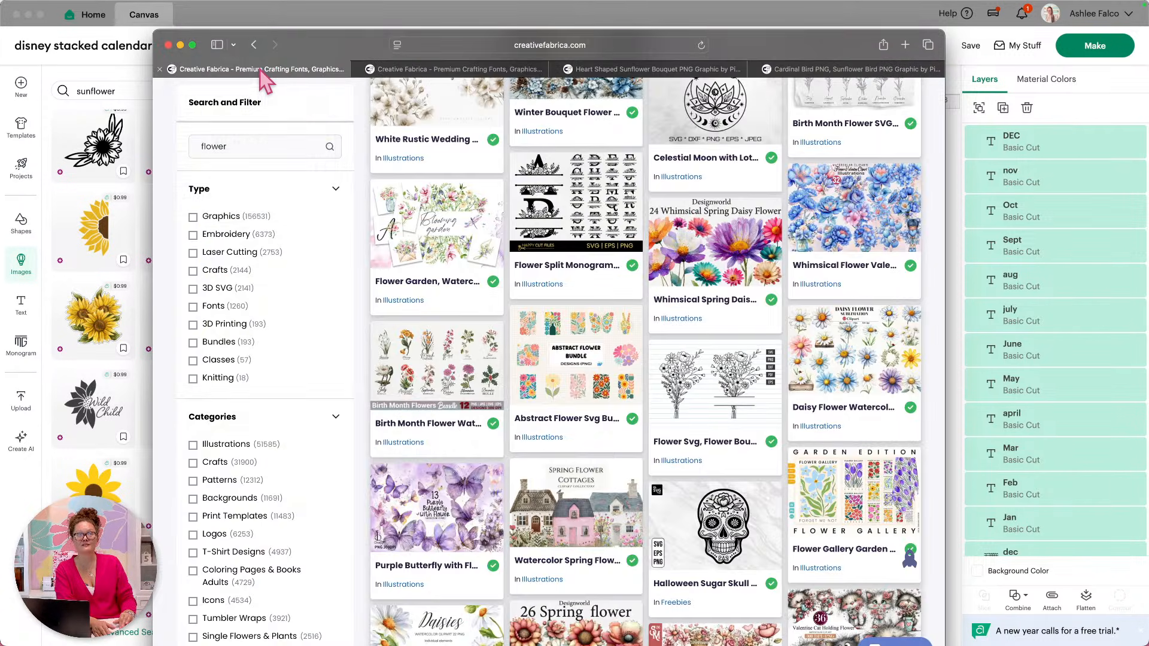
scroll(518, 384, "down", 1)
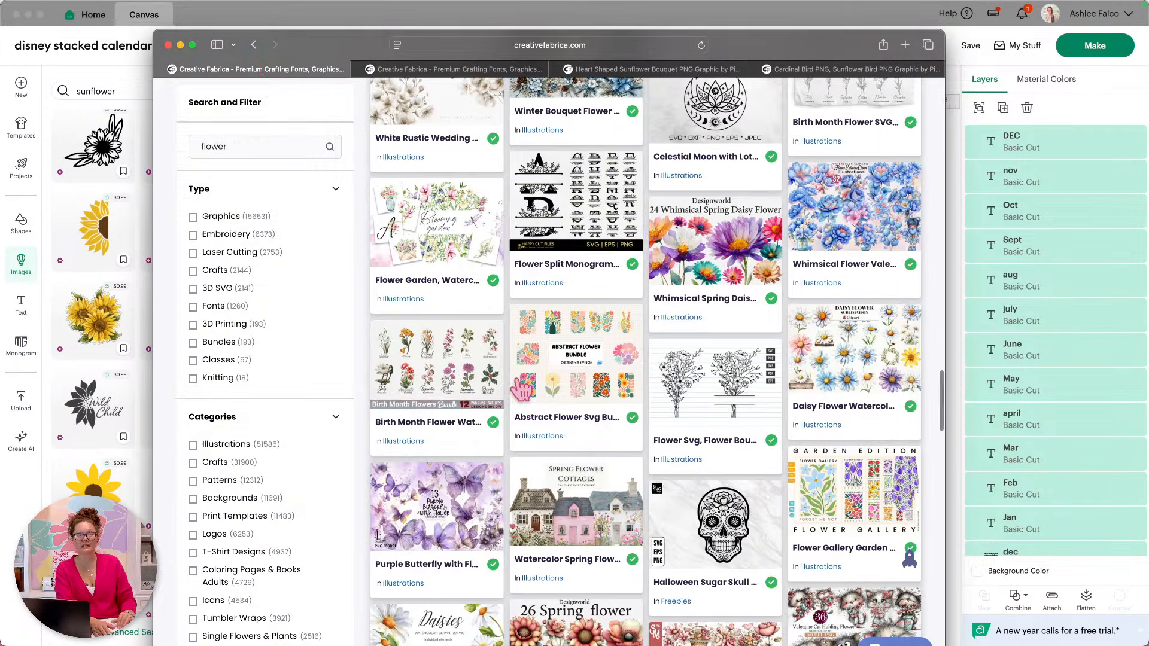
Download the Sunflowers Clipart Bundle Sunflower PNG from the sunflower results and look through its preview images
left_click(449, 67)
scroll(537, 368, "down", 3)
left_click(459, 481)
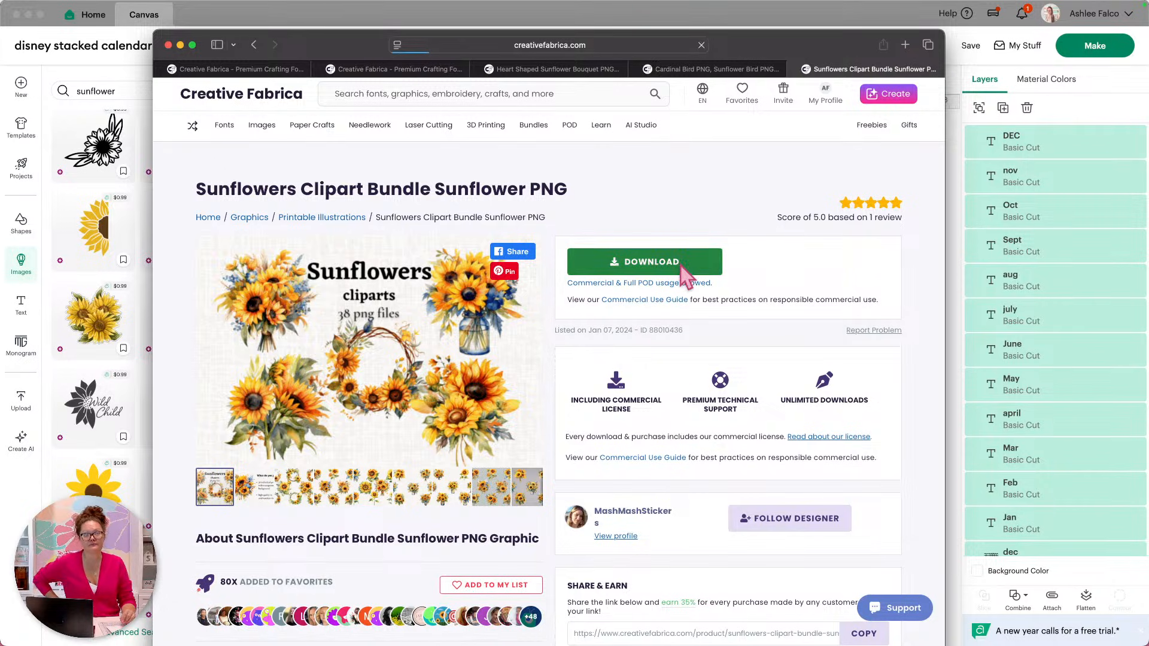
left_click(301, 495)
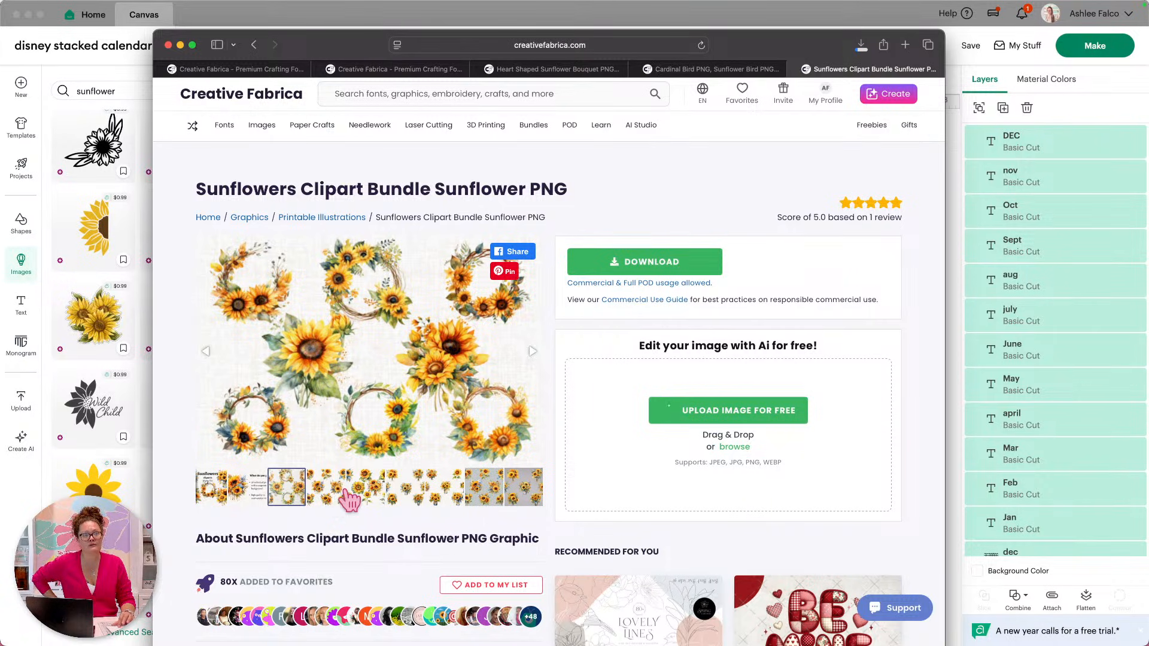
left_click(342, 491)
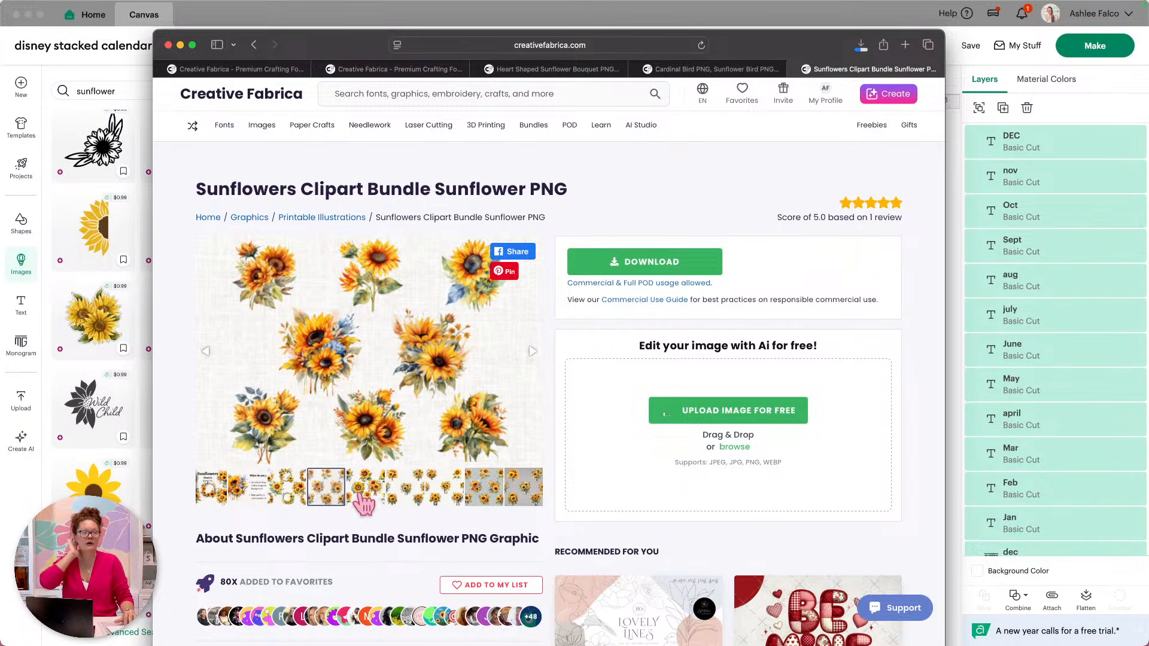
Switch back to Cricut Design Space and start an image upload
left_click(974, 482)
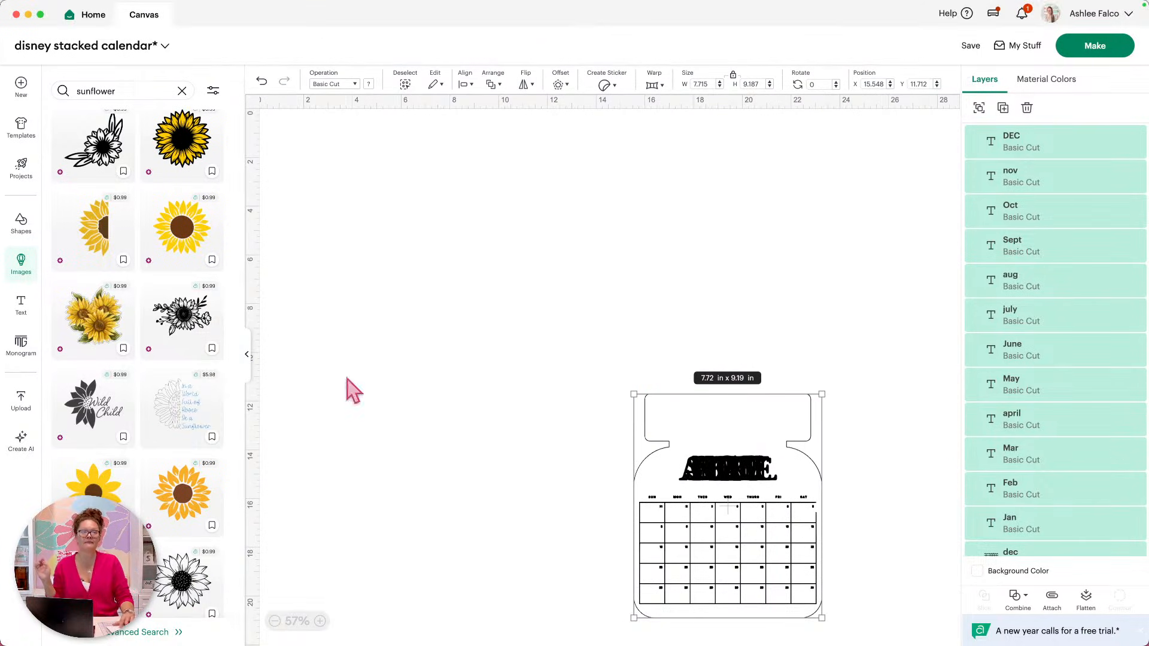
left_click(36, 413)
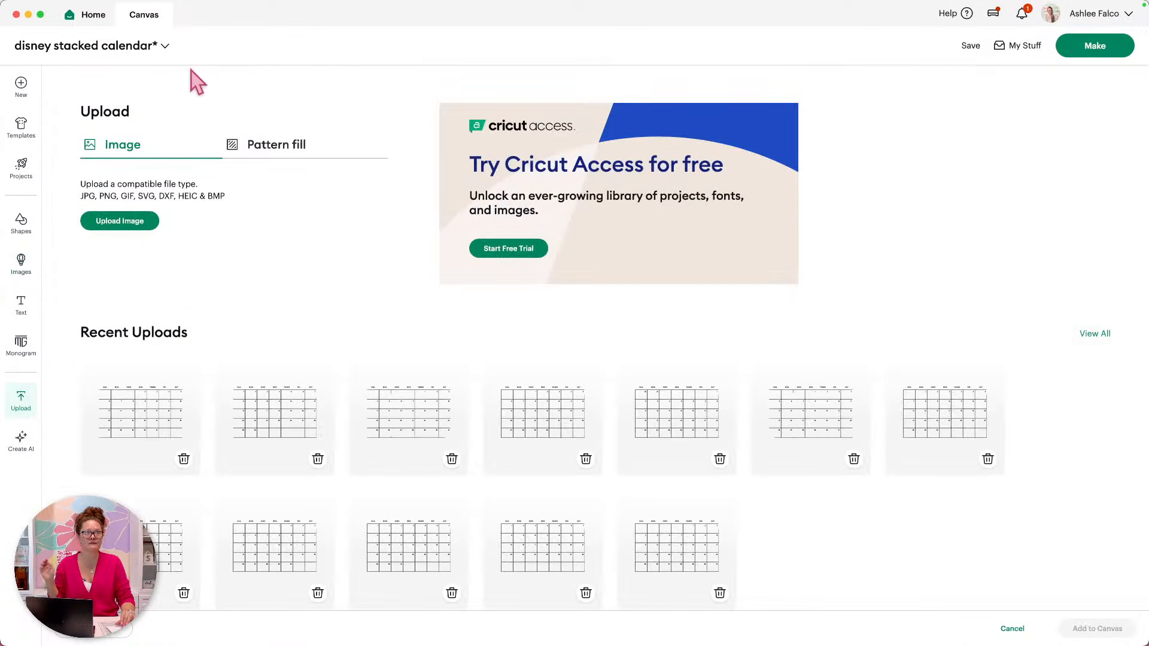
left_click(122, 222)
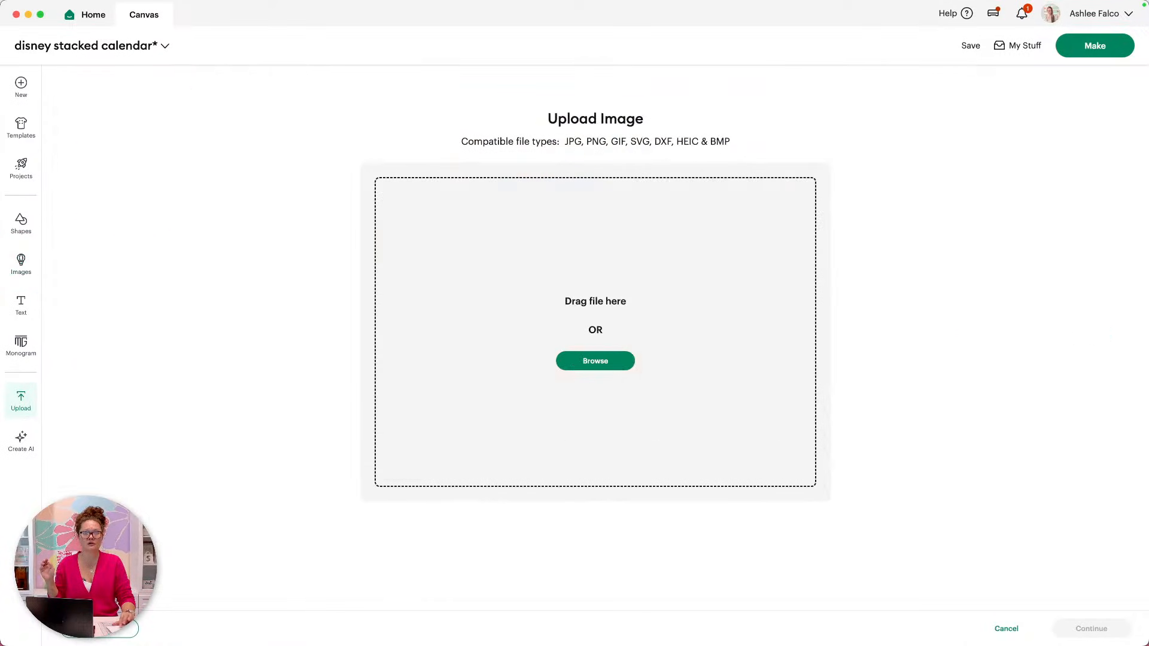
Open the downloaded sunflower bundle folder, close the 2026 CALENDAR folder, and enlarge and reposition the bundle window so the upload area is accessible
mouse_move(888, 636)
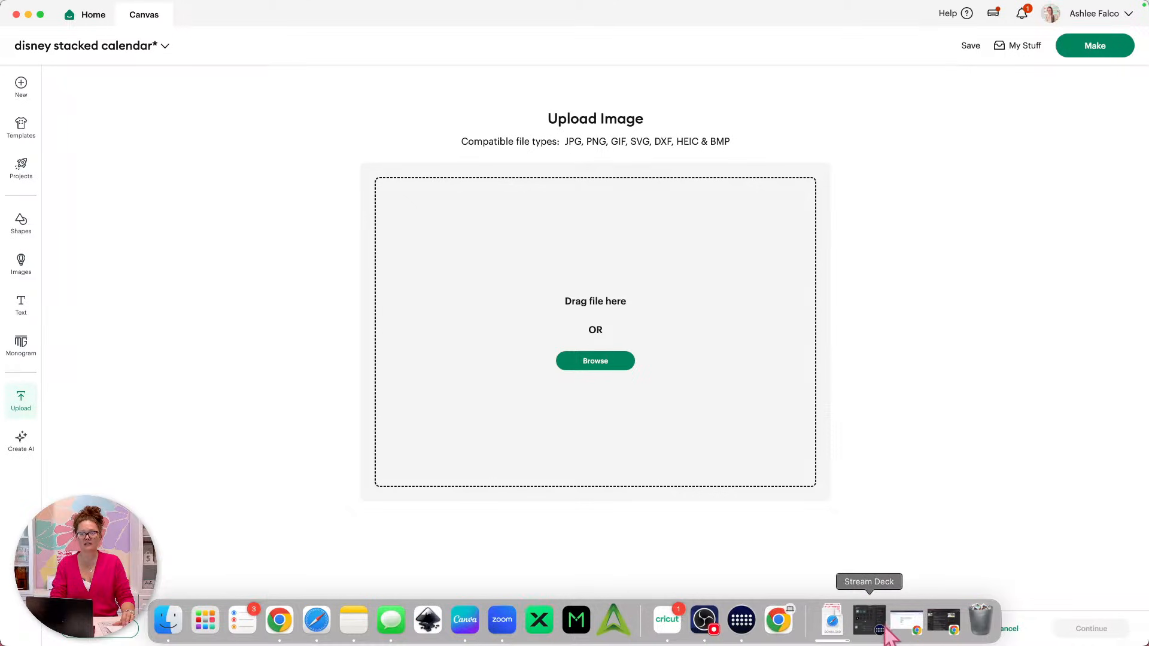
left_click(832, 623)
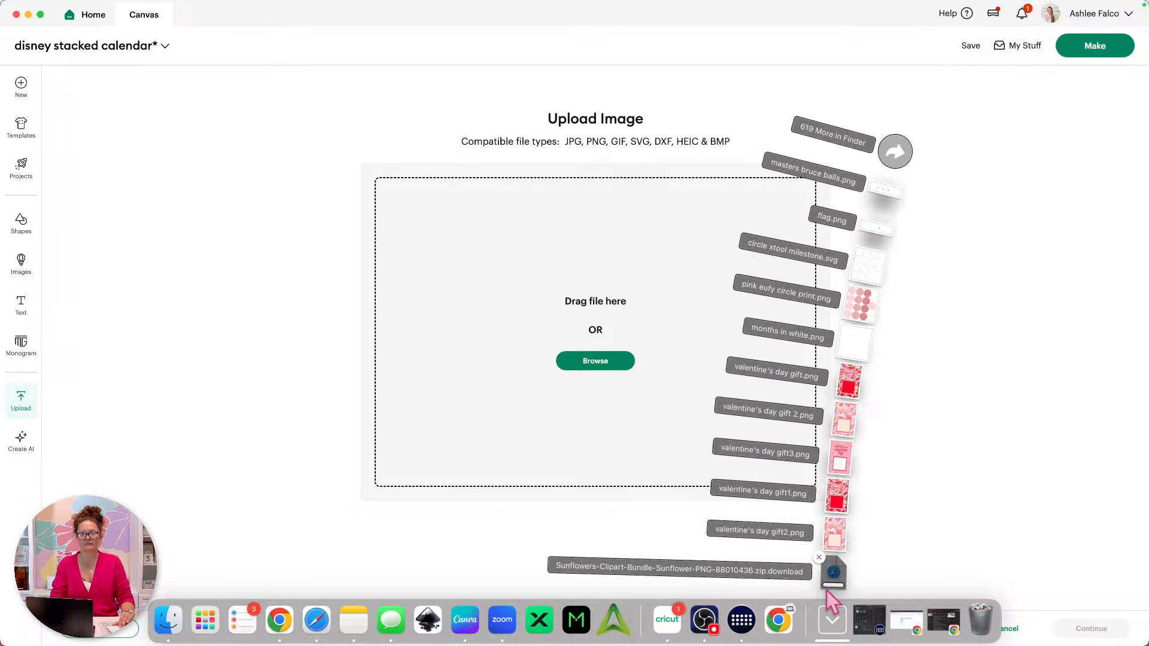
left_click(831, 579)
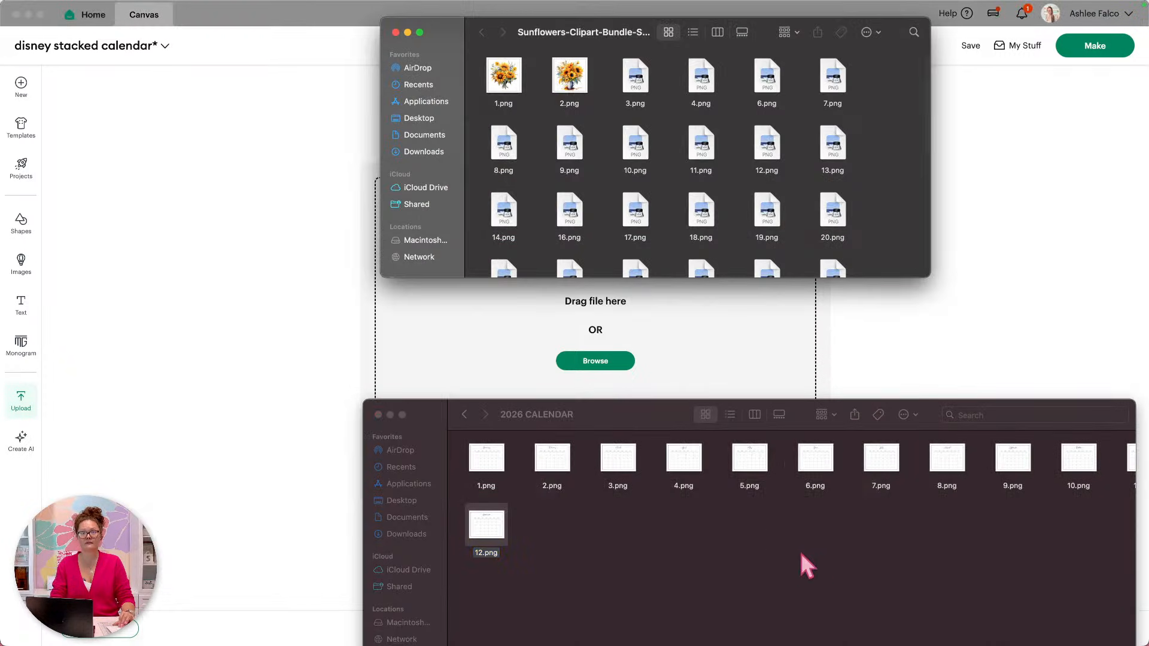
left_click(378, 415)
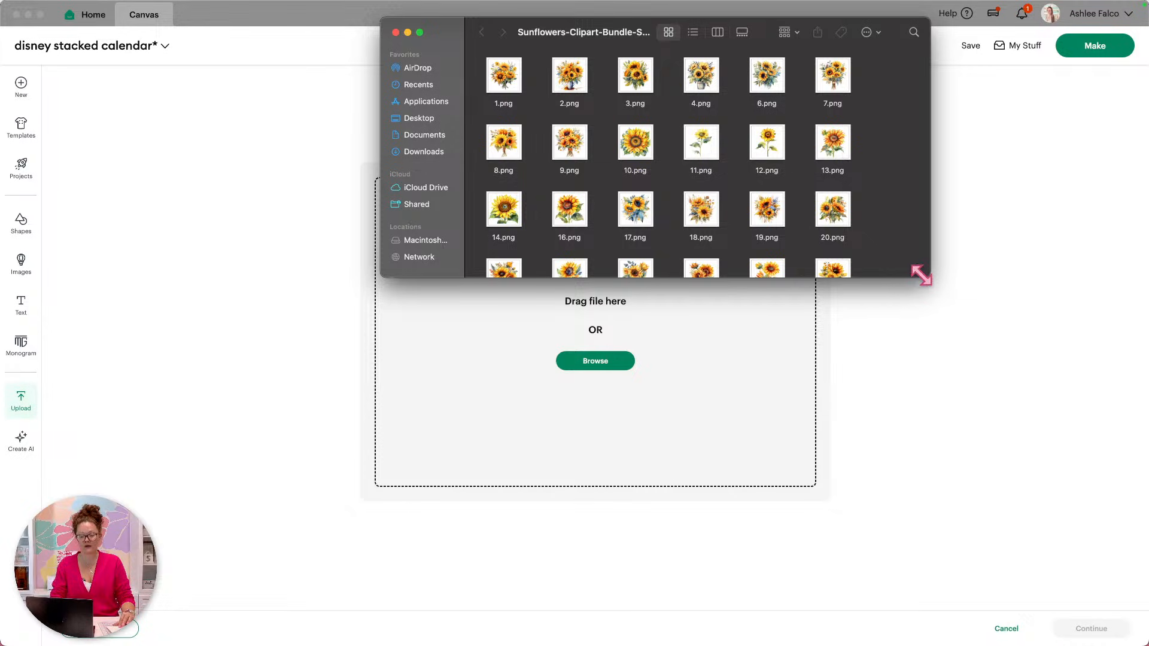
left_click_drag(922, 276, 935, 437)
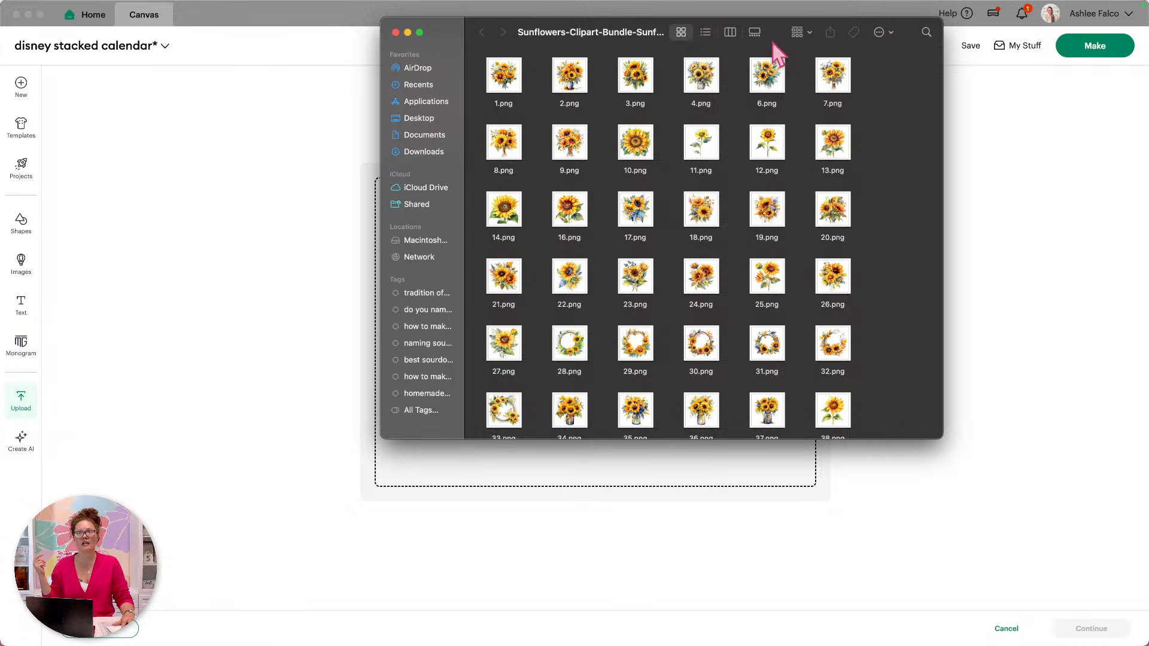
left_click_drag(774, 45, 986, 248)
scroll(972, 515, "down", 3)
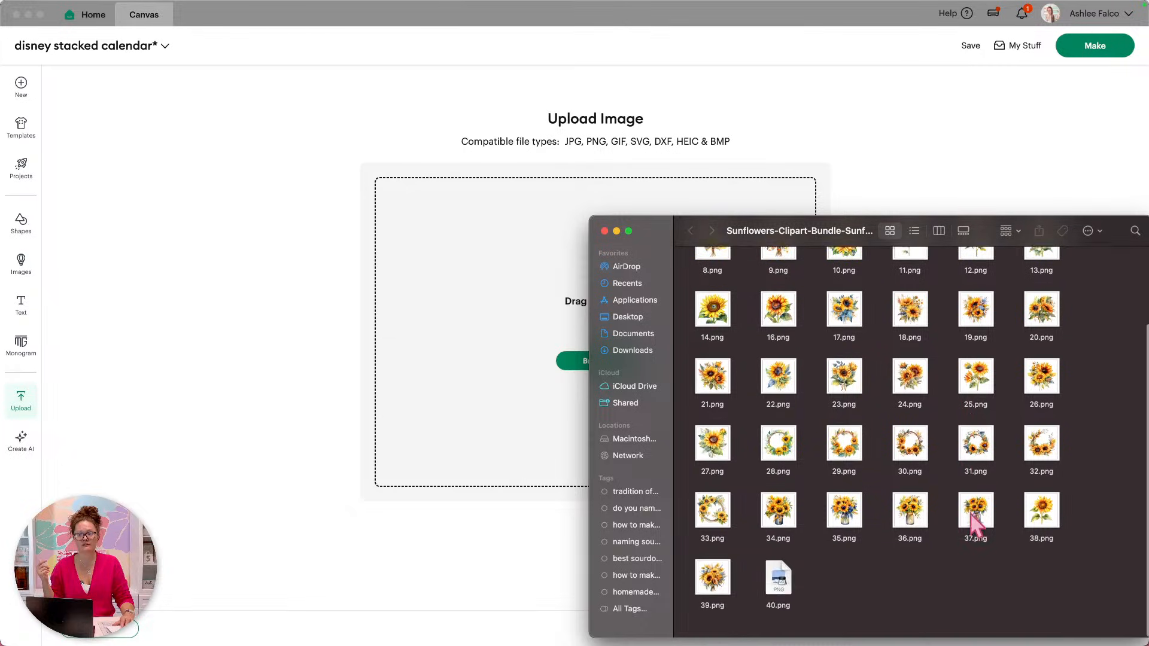
Preview 39.png at full size and compare it with other images in the sunflower bundle
left_click(712, 598)
right_click(712, 598)
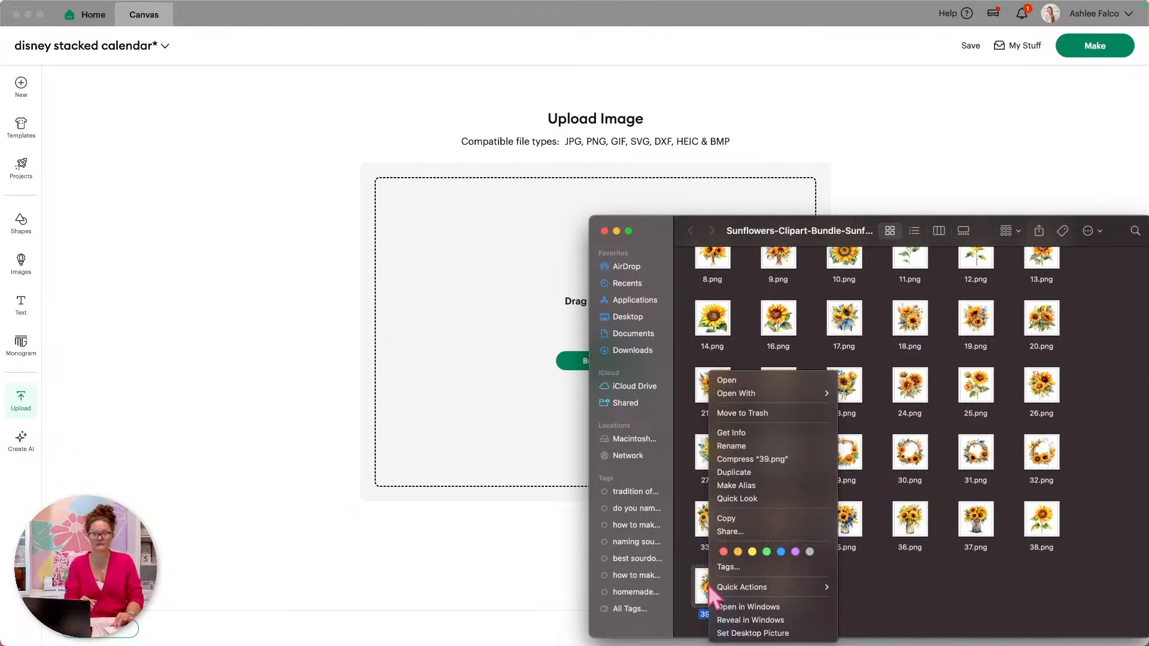
left_click(756, 498)
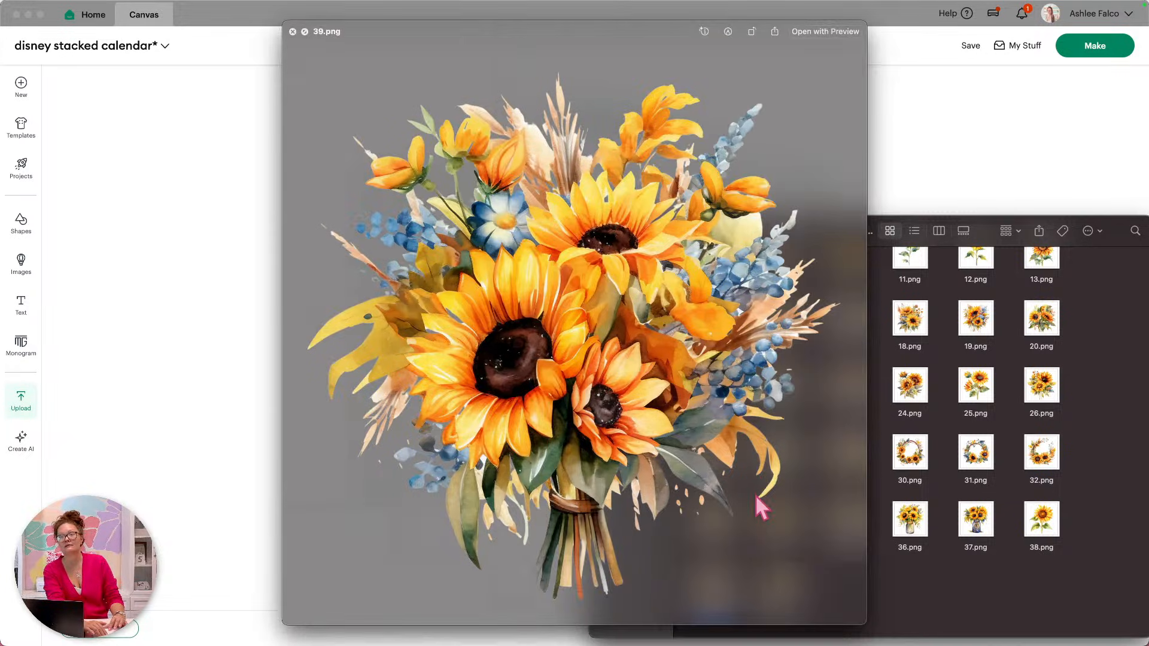
key("Up")
key("Up")
key("Up")
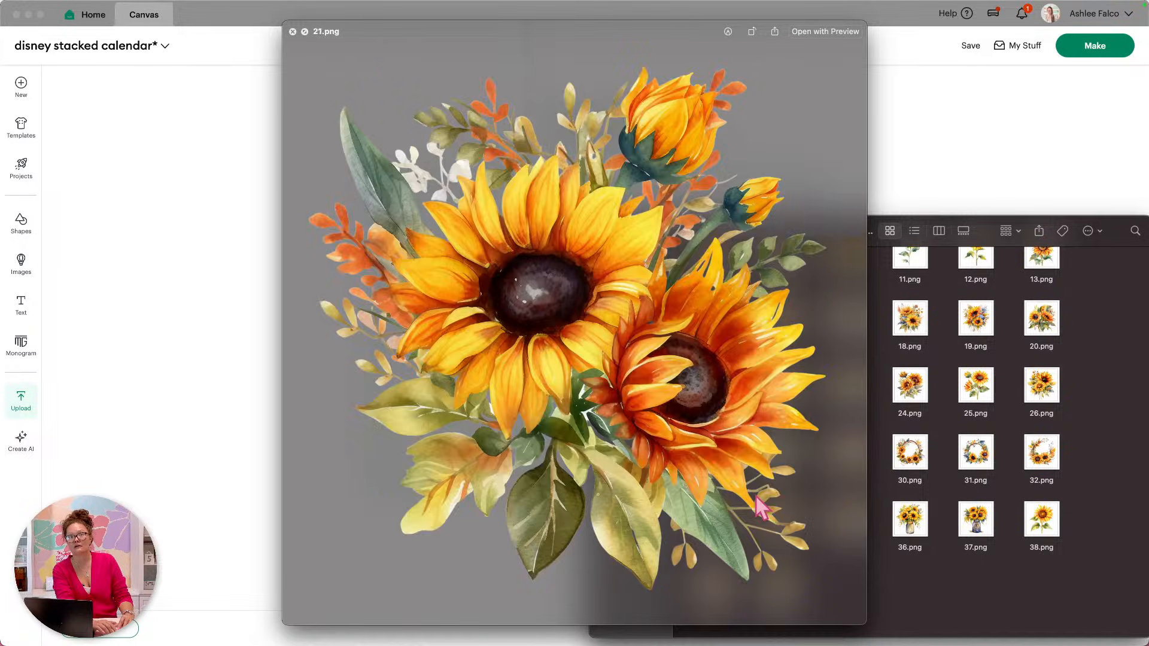
key("Down")
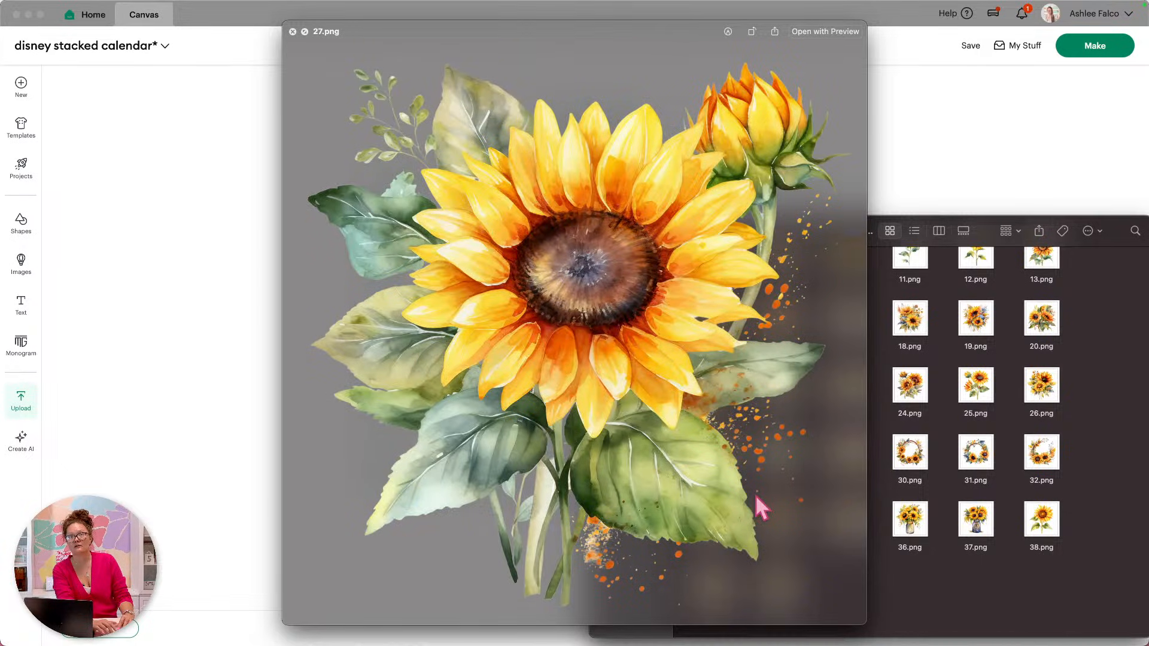
key("Down")
key("Up")
key("Down")
key("Right")
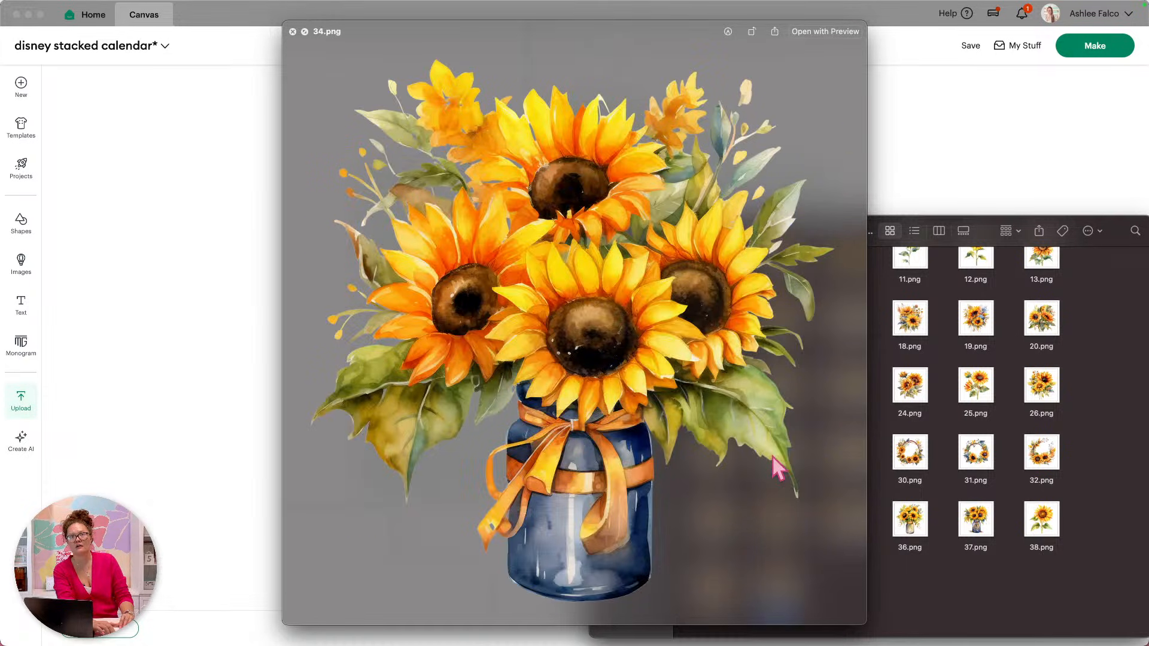
key("Down")
key("Left")
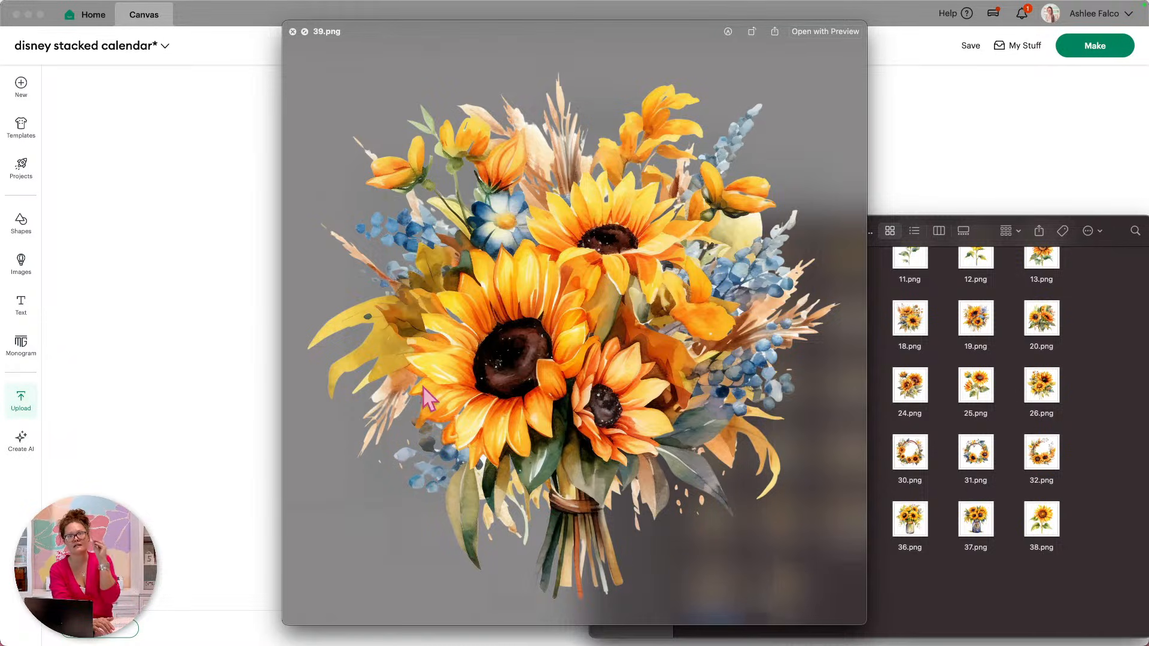
left_click(292, 32)
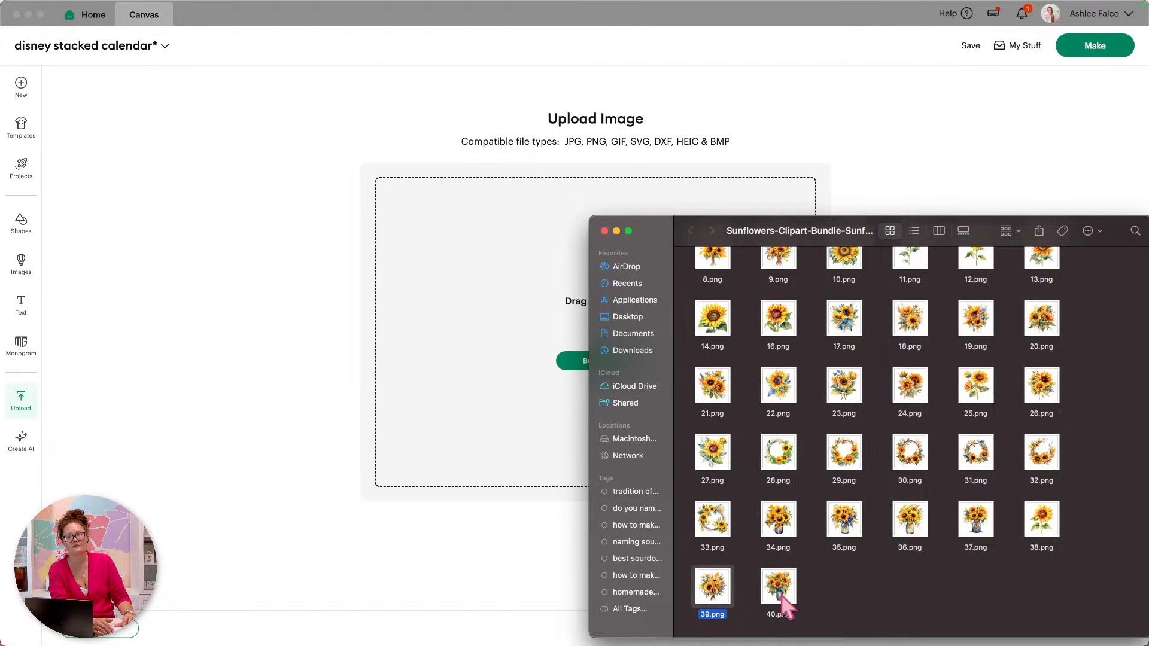
Upload 39.png from the sunflower bundle, keep its background as is, and convert it to a Flat Graphic
left_click_drag(715, 607, 519, 328)
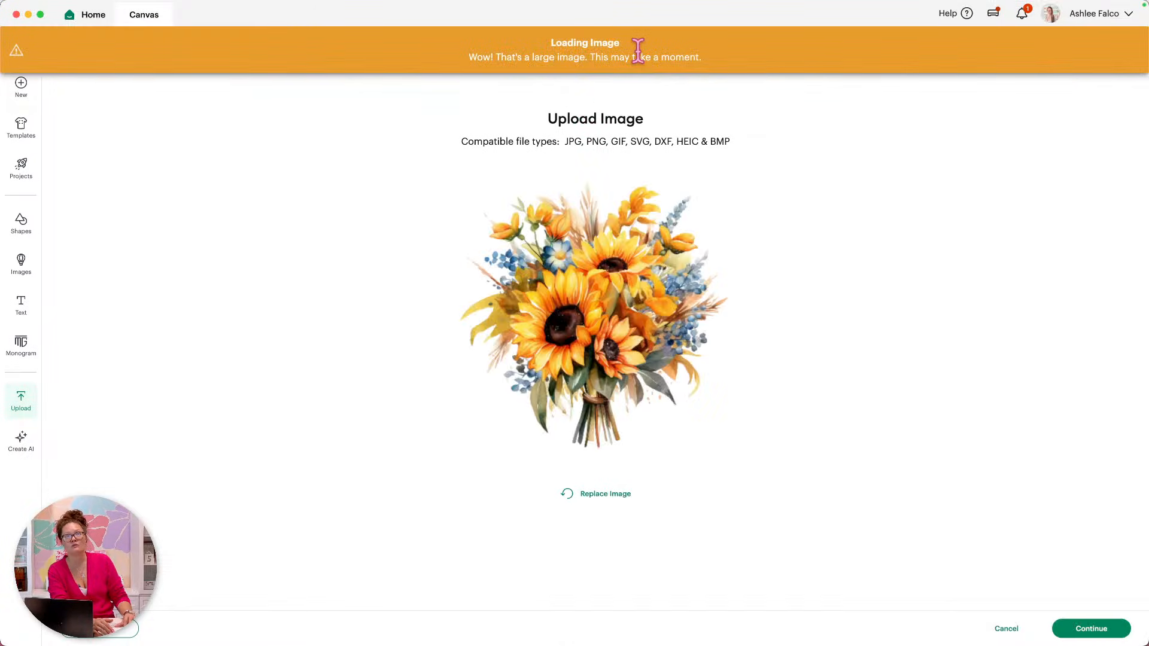
left_click(1095, 629)
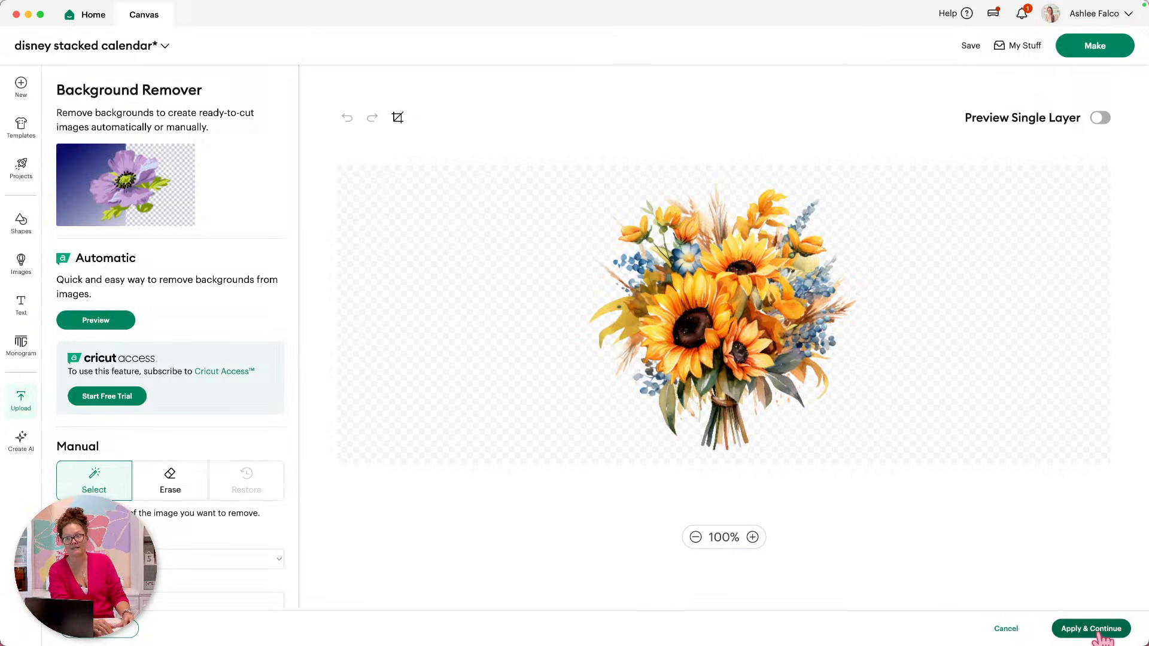
left_click(1101, 630)
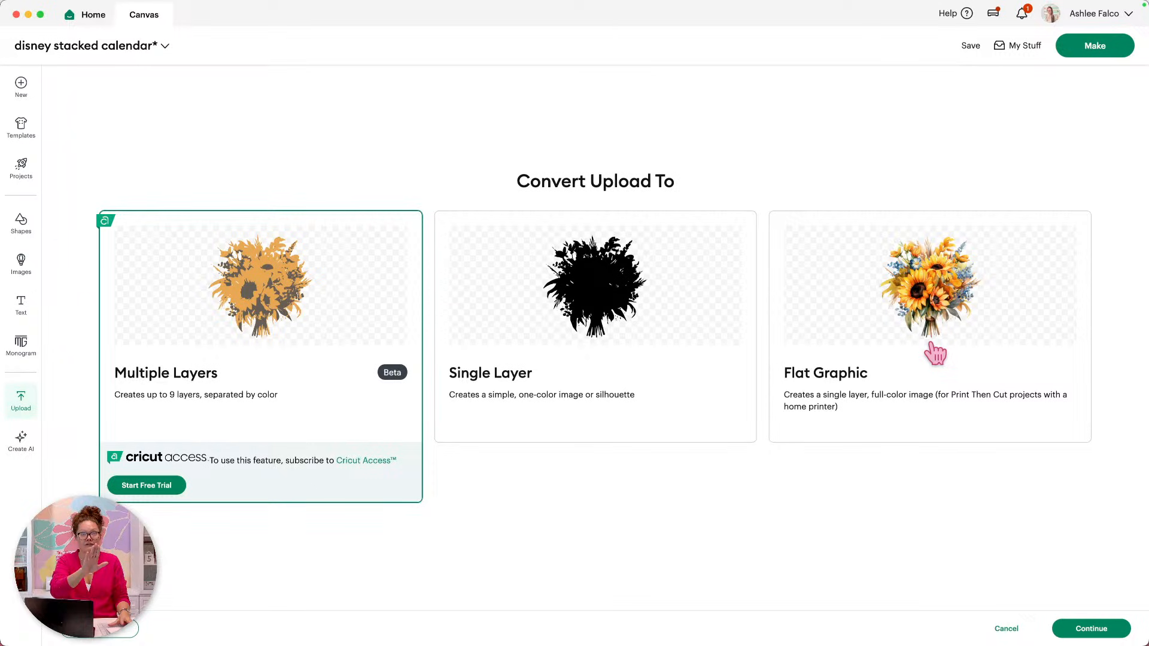
left_click(1004, 388)
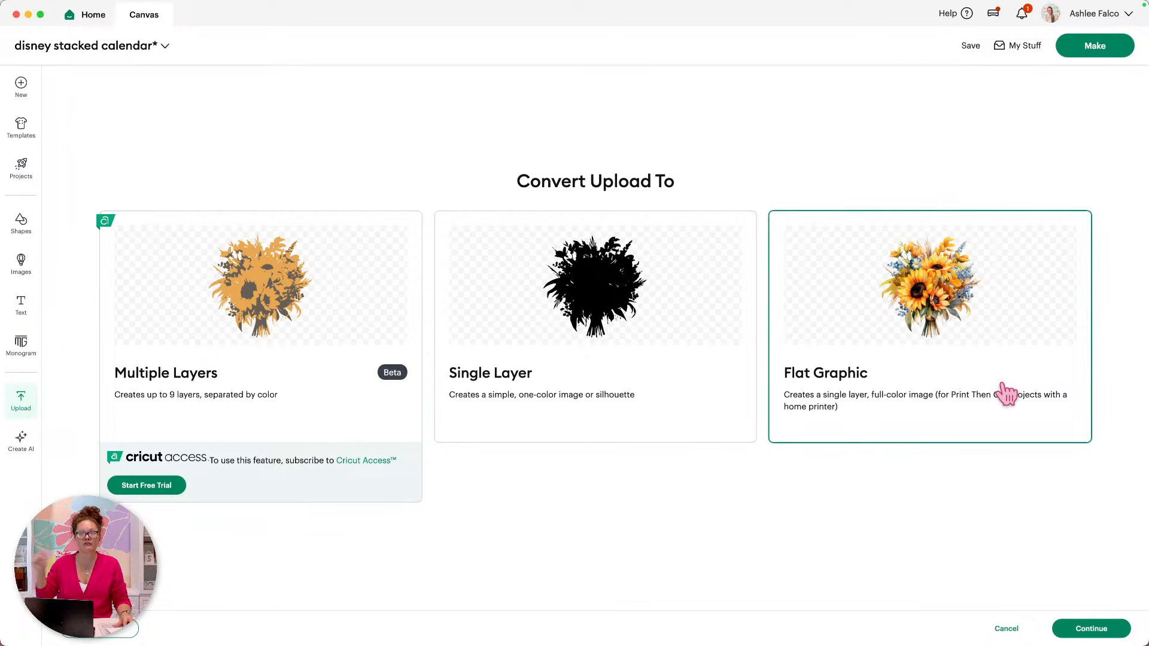
left_click(1091, 629)
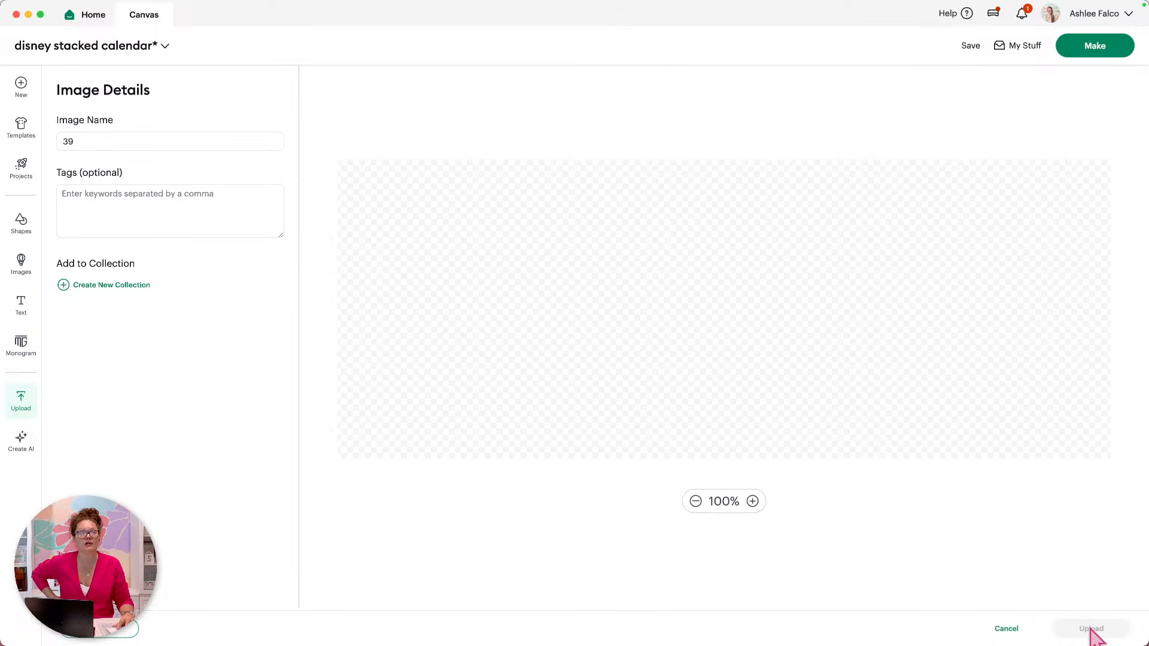
Name the uploaded image sunflower and finish the upload so it is placed on the canvas
left_click(204, 140)
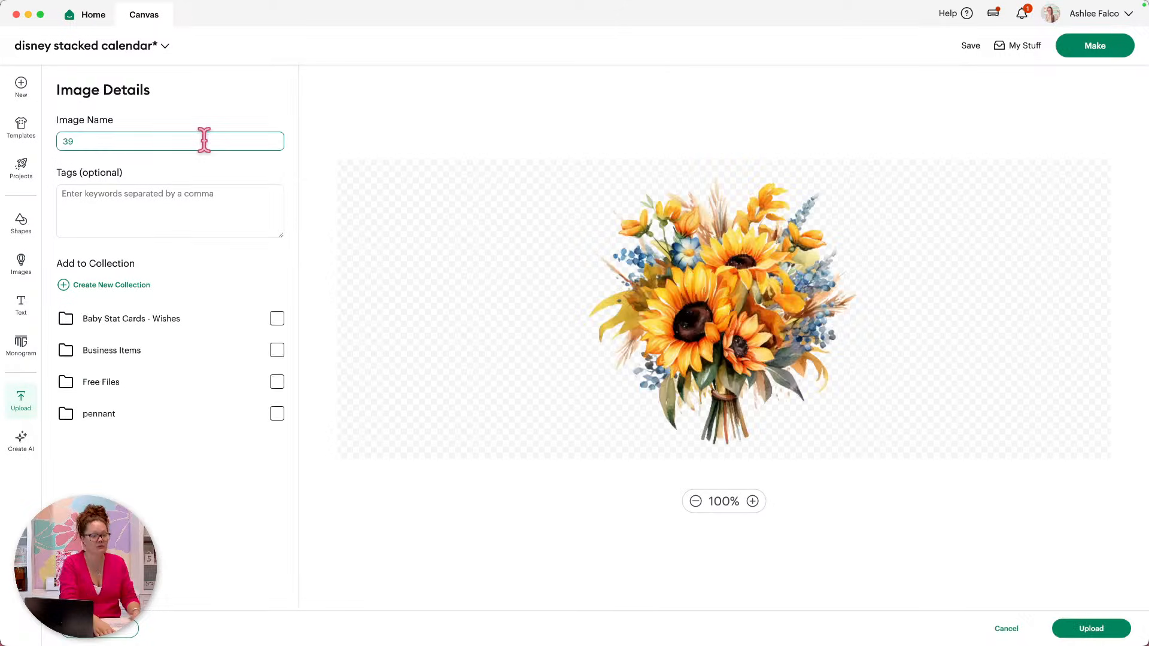
key("BackSpace")
key("BackSpace")
type("sunflower")
left_click(960, 520)
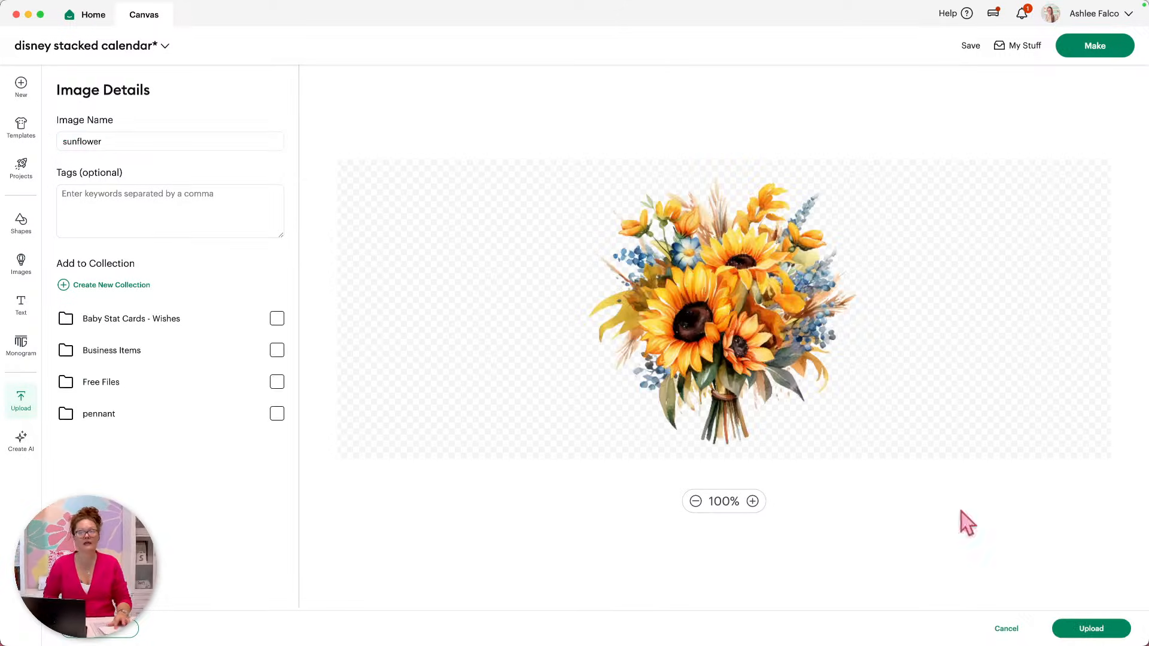
left_click(1117, 636)
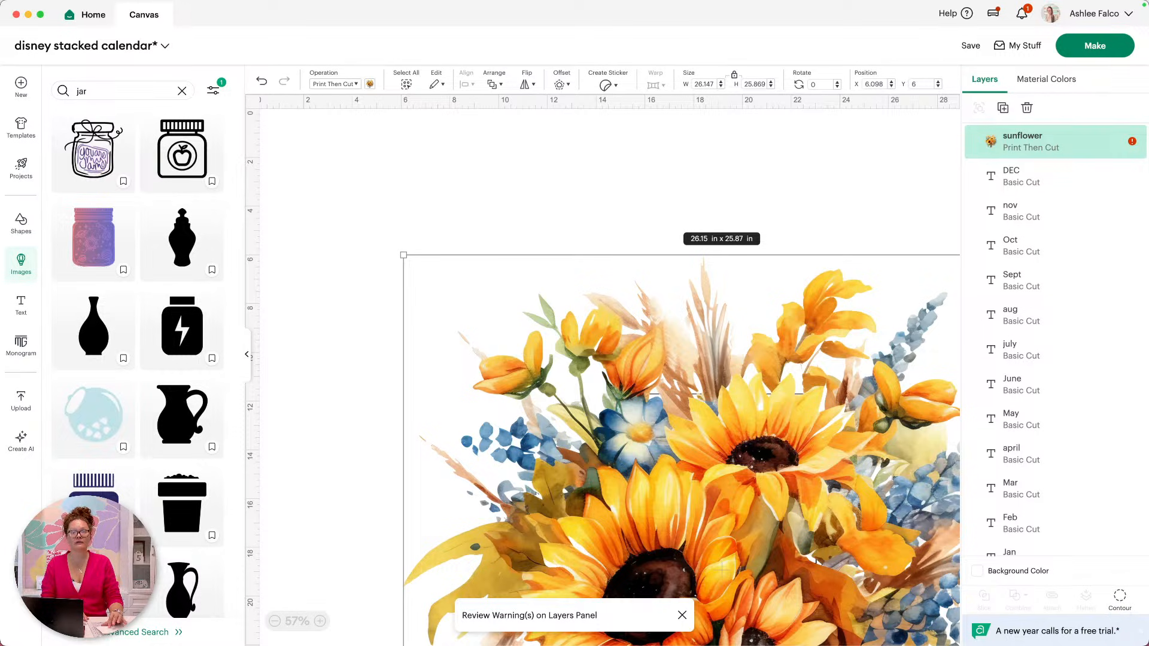
Shrink the sunflower bouquet to about 16.15 × 15.97 in and move it up and left of the jar calendar
left_click_drag(506, 513, 467, 421)
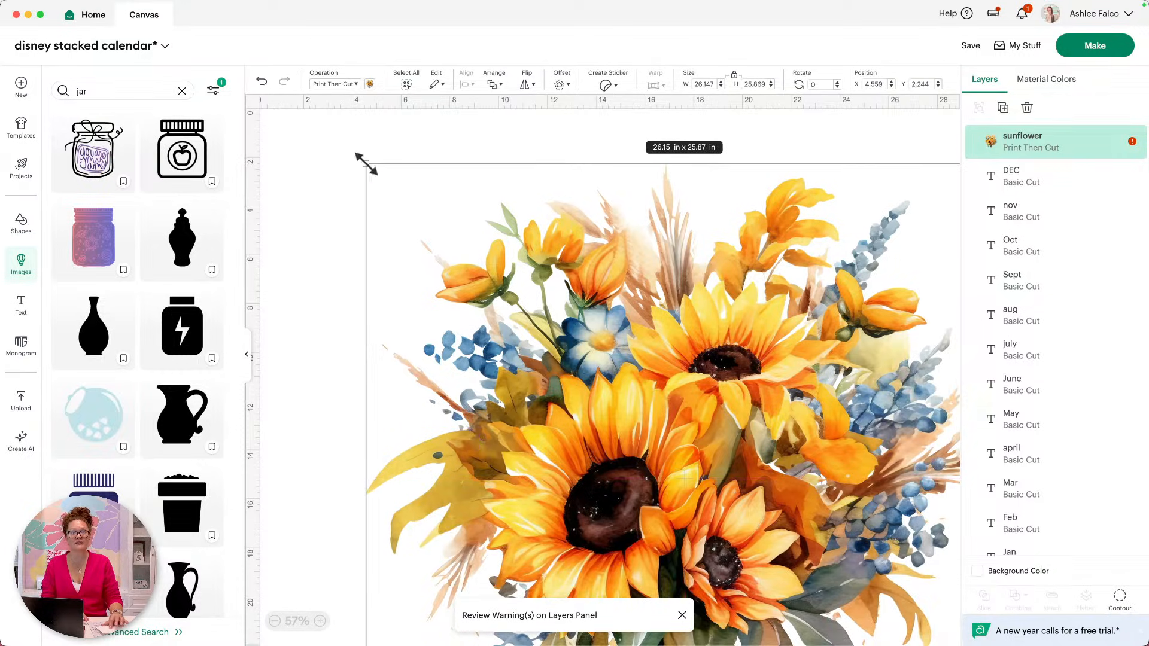
left_click_drag(366, 164, 651, 406)
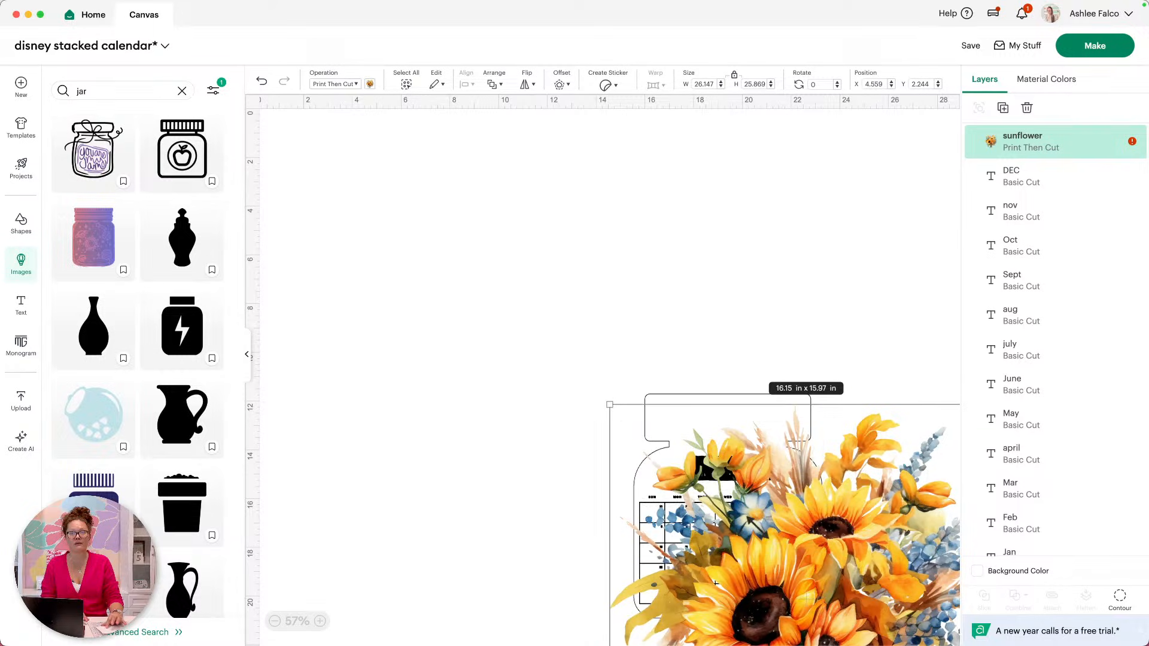
left_click_drag(767, 542, 443, 274)
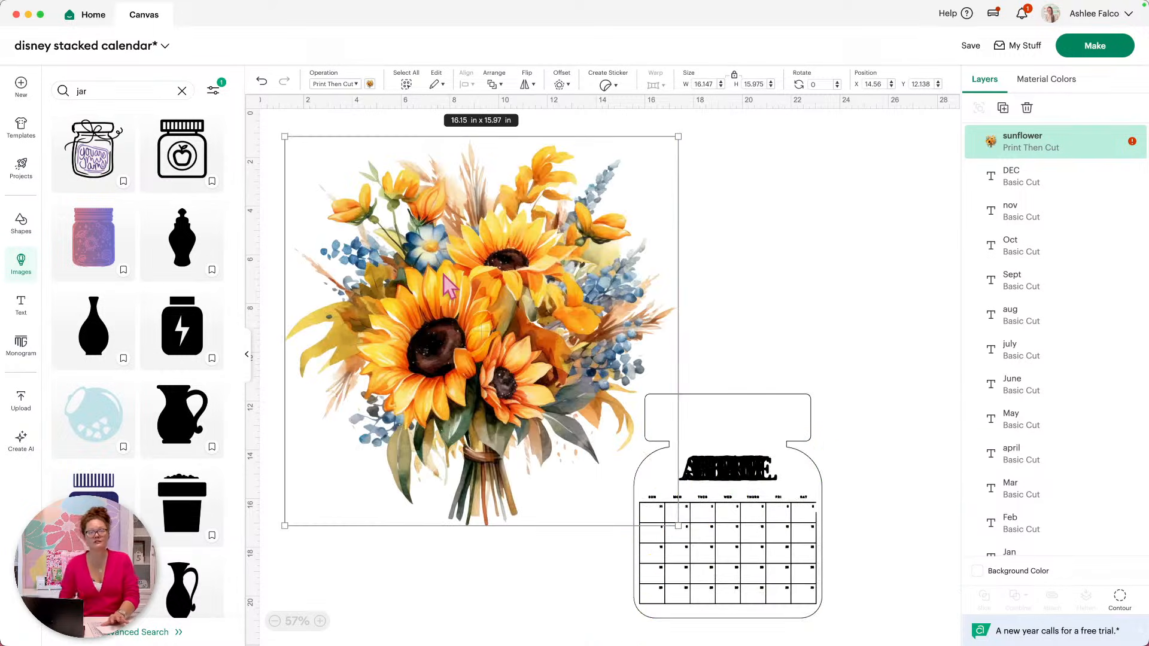
Move the stacked jar calendar farther right and reposition the sunflower bouquet in the cleared space beside it
left_click(889, 574)
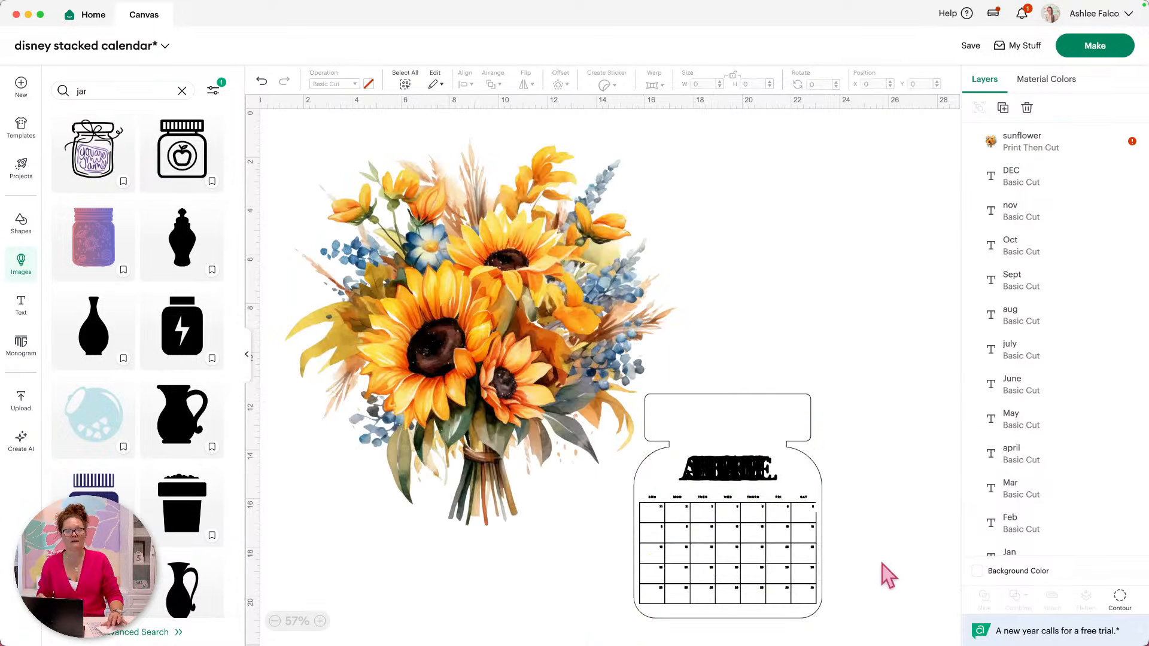
left_click_drag(698, 440, 859, 440)
left_click(429, 272)
left_click_drag(525, 323, 525, 335)
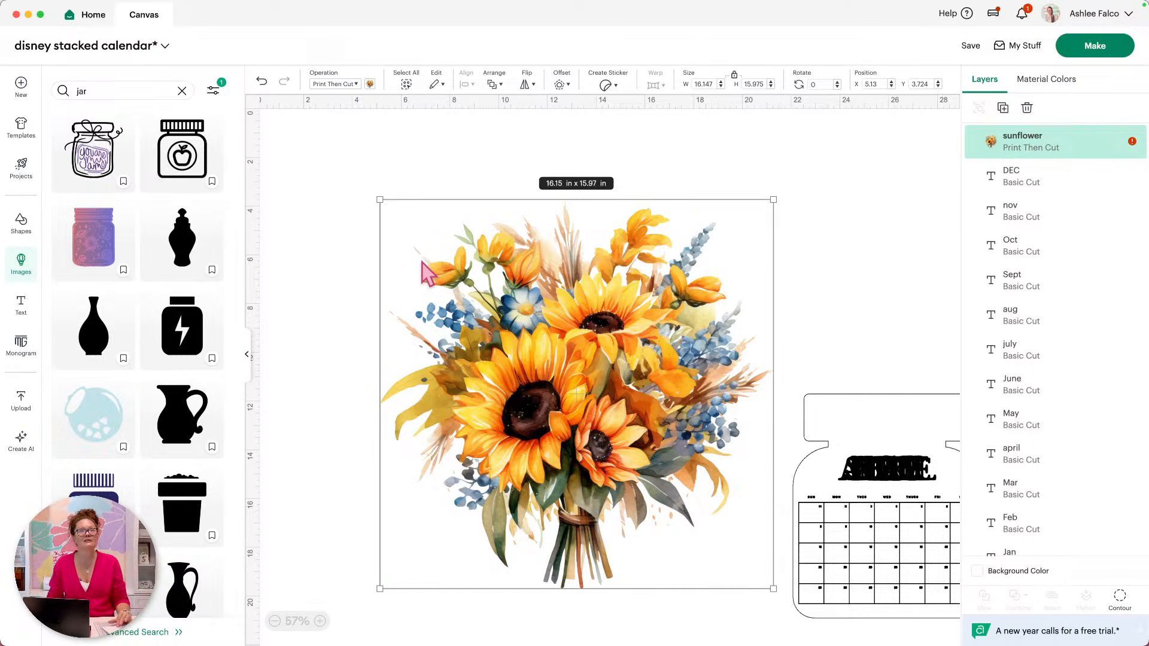
Try a wide 0.861 in offset around the sunflower bouquet, reduce it to 0.139 in with rounded corners, and apply it
left_click(562, 85)
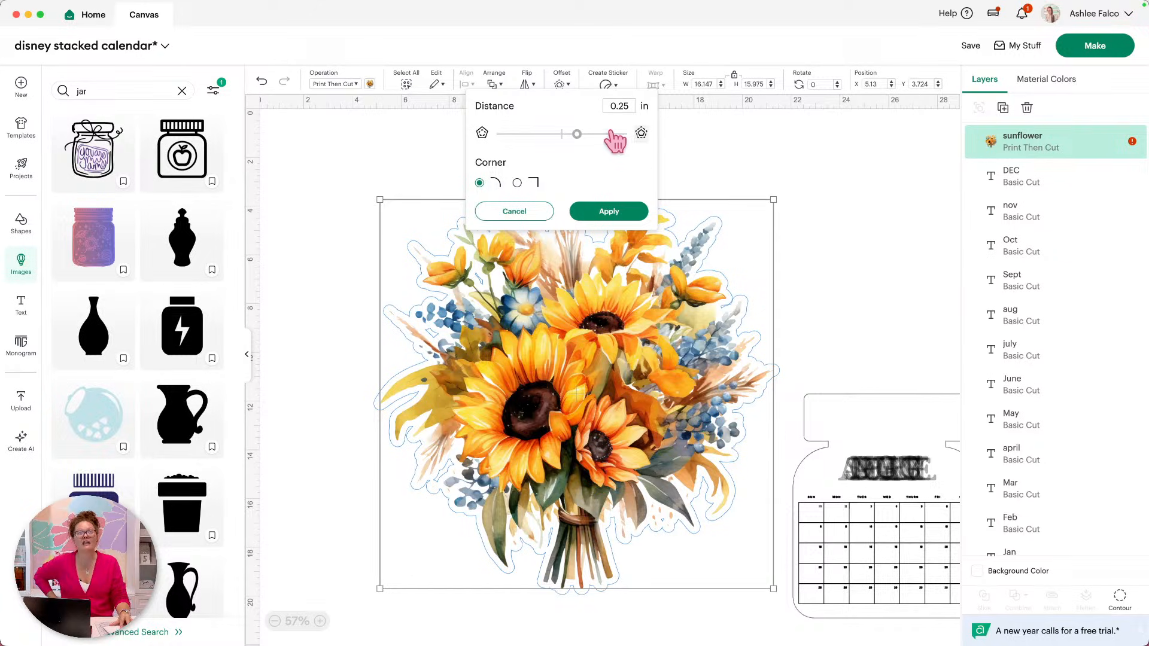
left_click_drag(578, 134, 615, 134)
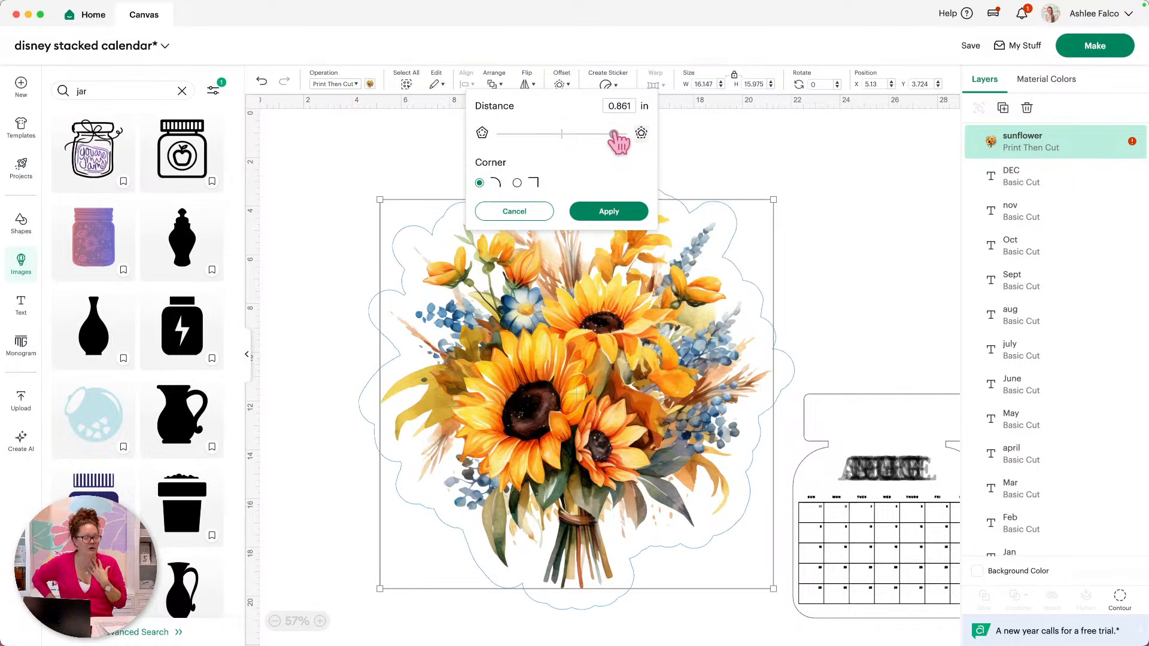
left_click_drag(614, 134, 570, 134)
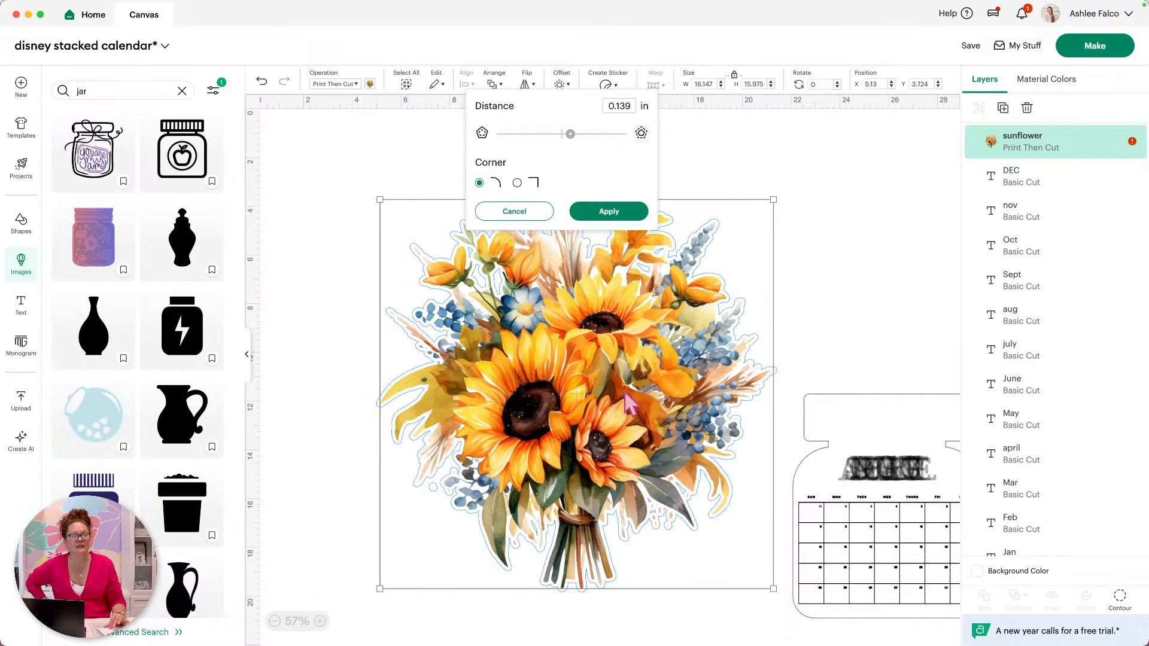
left_click(590, 213)
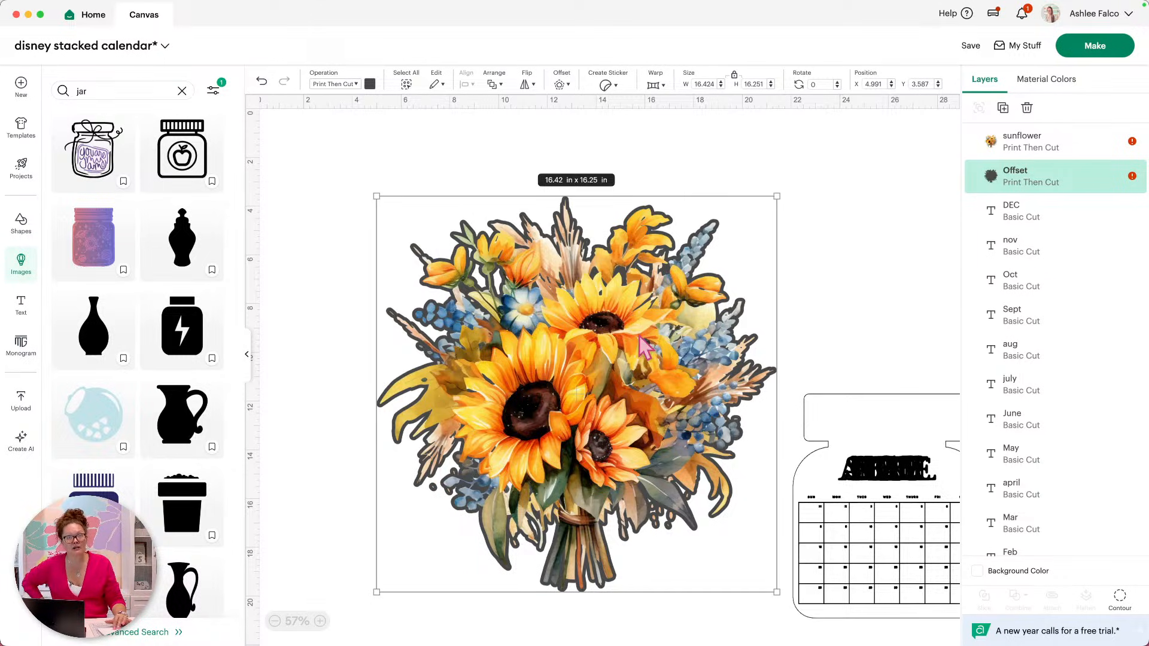
Change the print color of the bouquet's offset layer to bright blue
left_click(370, 84)
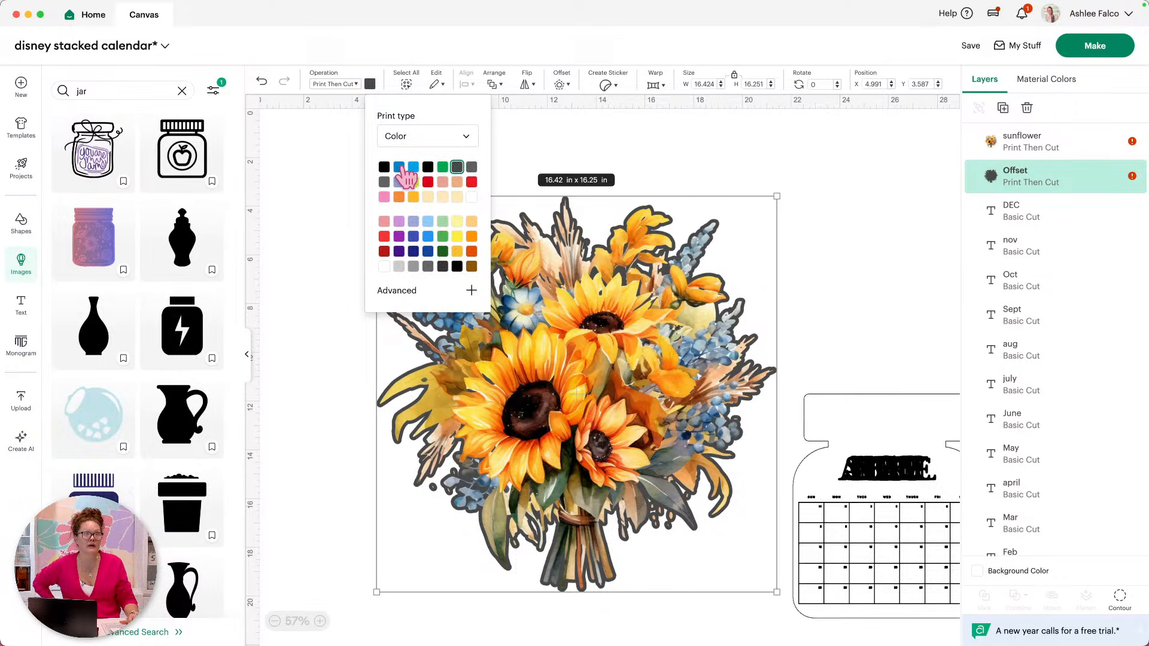
left_click(400, 167)
left_click(413, 167)
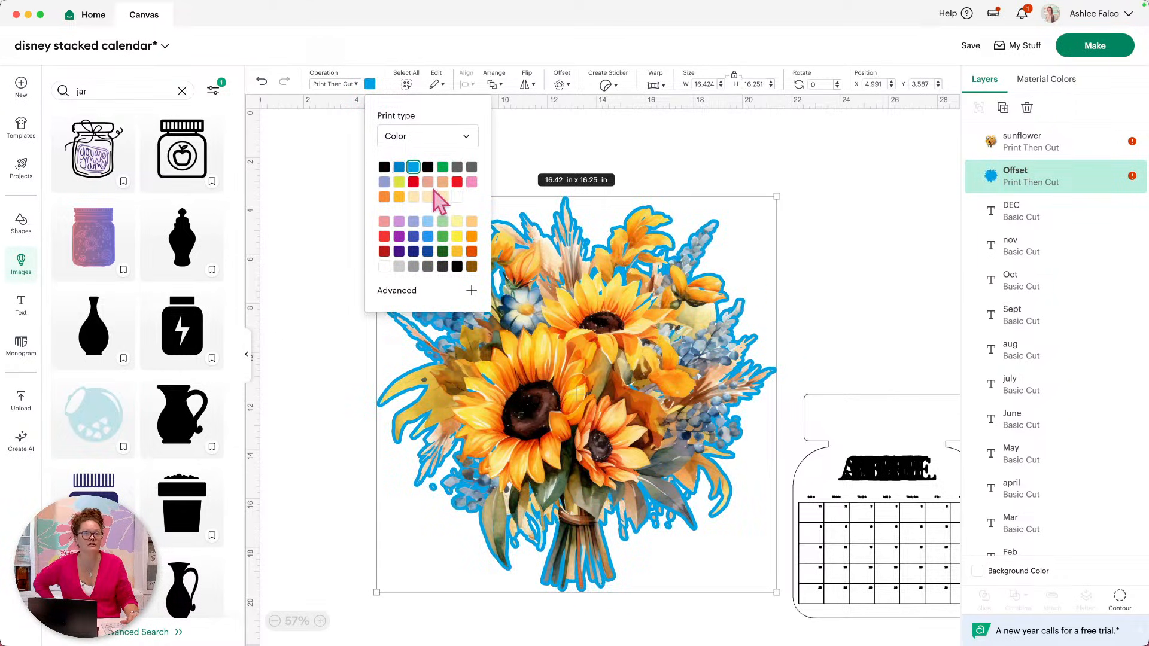
Try white as the print color of the bouquet's offset layer and undo the color change
left_click(457, 197)
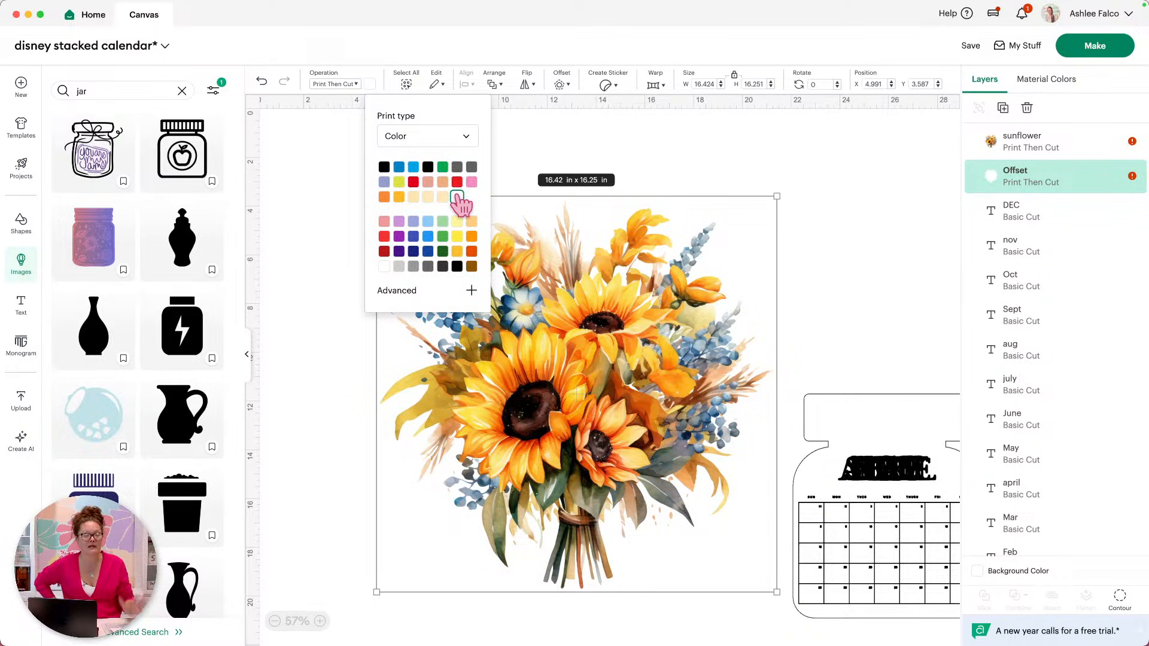
left_click(546, 164)
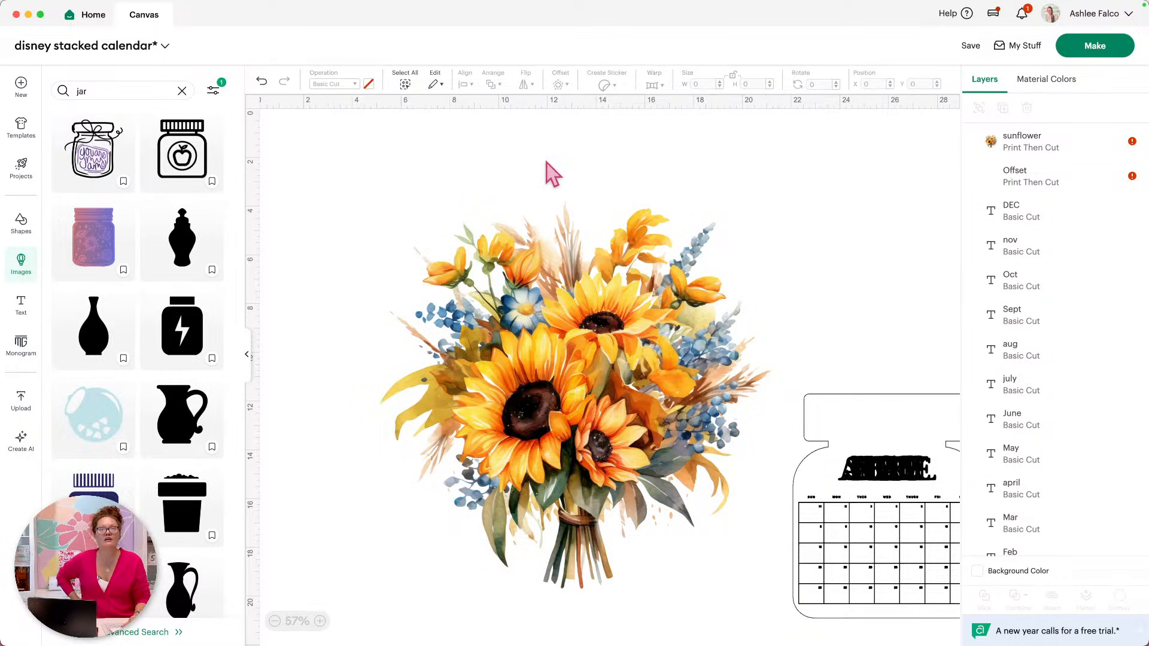
key("super+z")
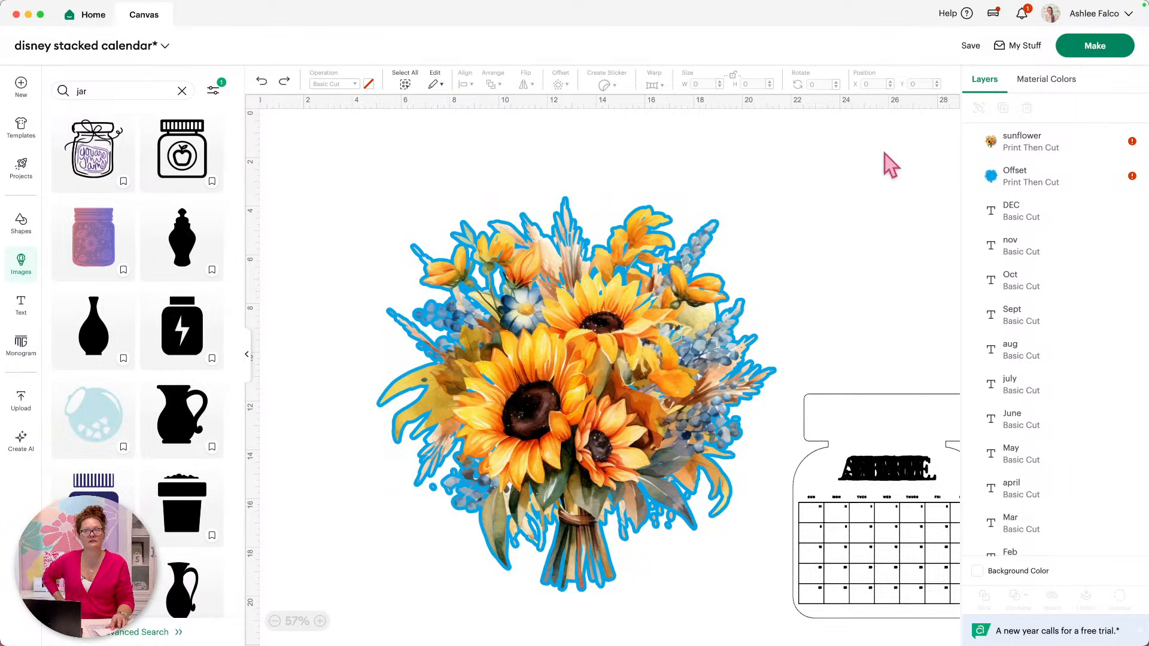
Review the operation types available for the bouquet's offset layer, leaving it set to Print Then Cut
left_click(1022, 175)
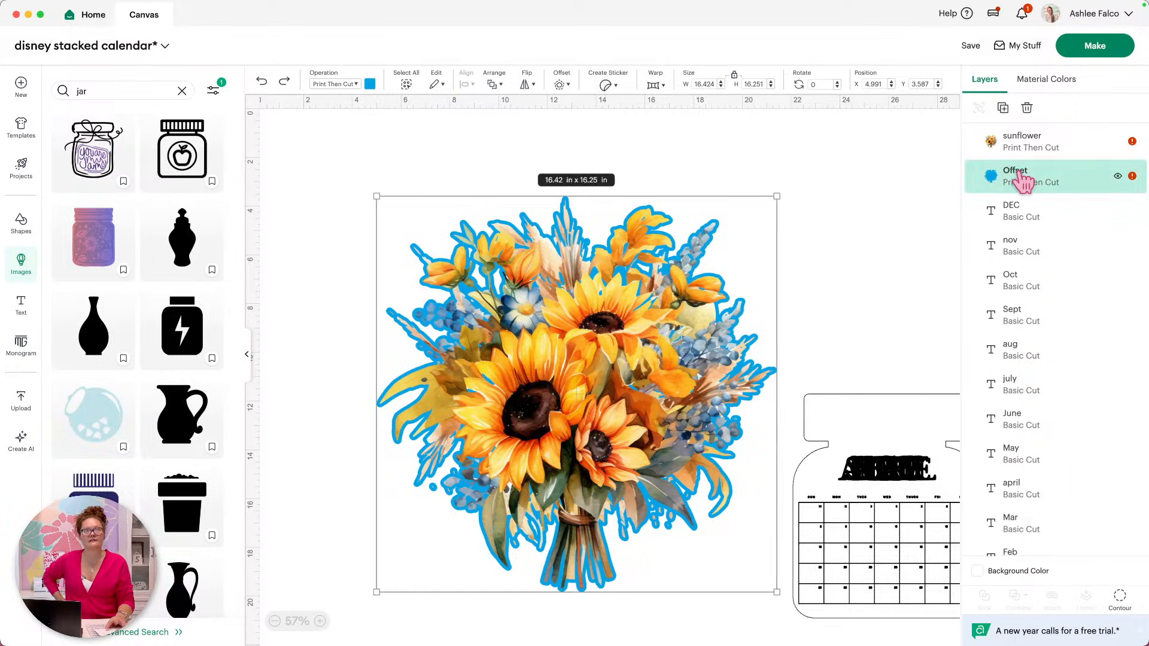
left_click(352, 85)
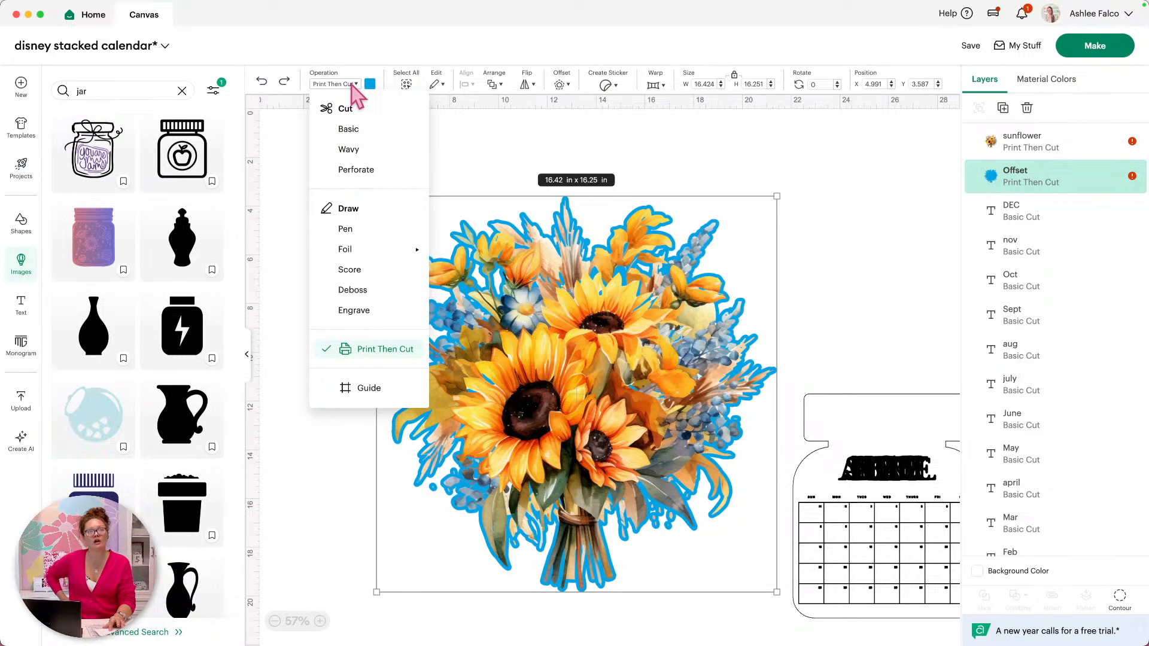
left_click(1026, 181)
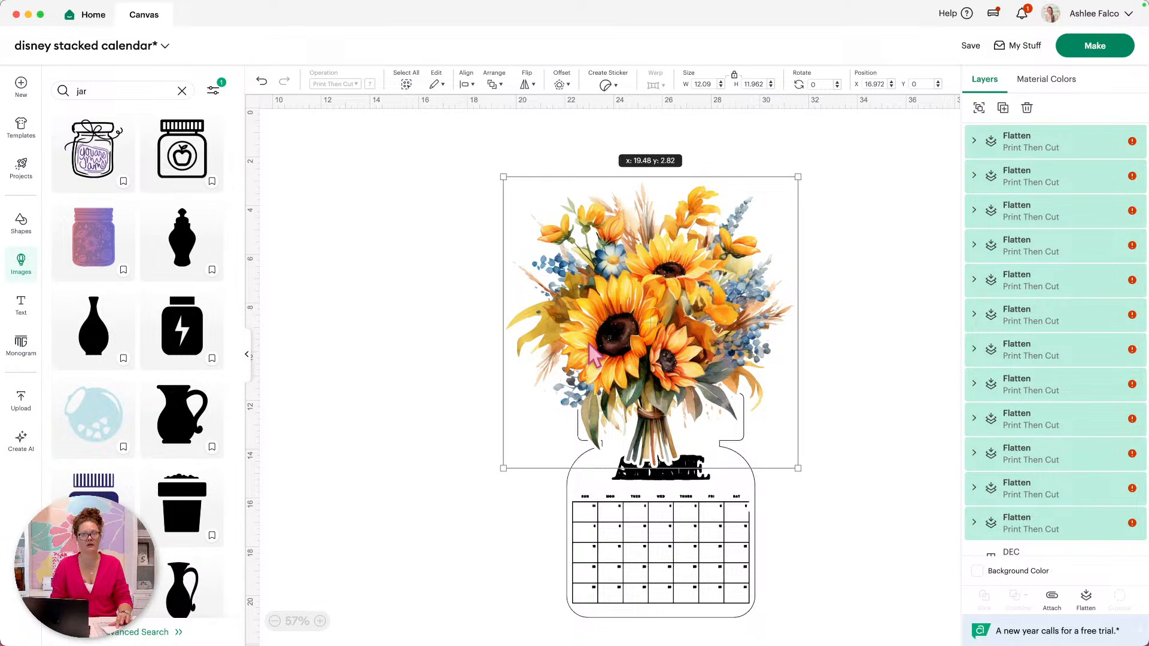
Scale the twelve flattened sunflower bouquets together to about 10.17 × 10.07 in and position them over the jar lid
left_click_drag(595, 353, 598, 362)
left_click_drag(802, 477, 744, 426)
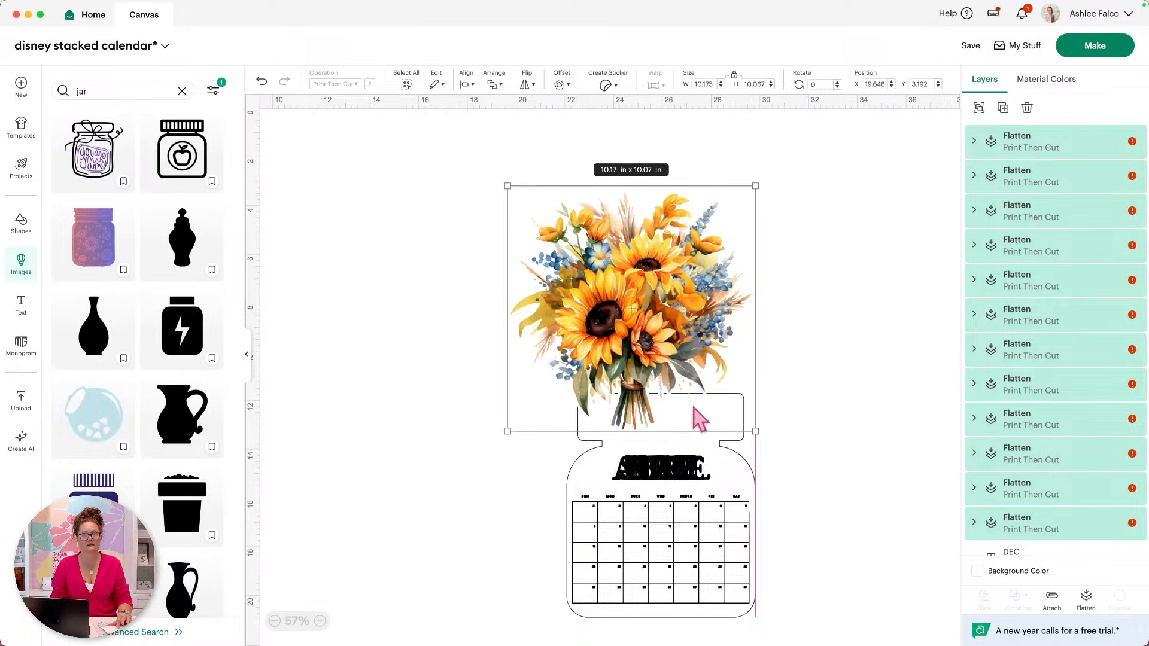
left_click_drag(694, 409, 503, 380)
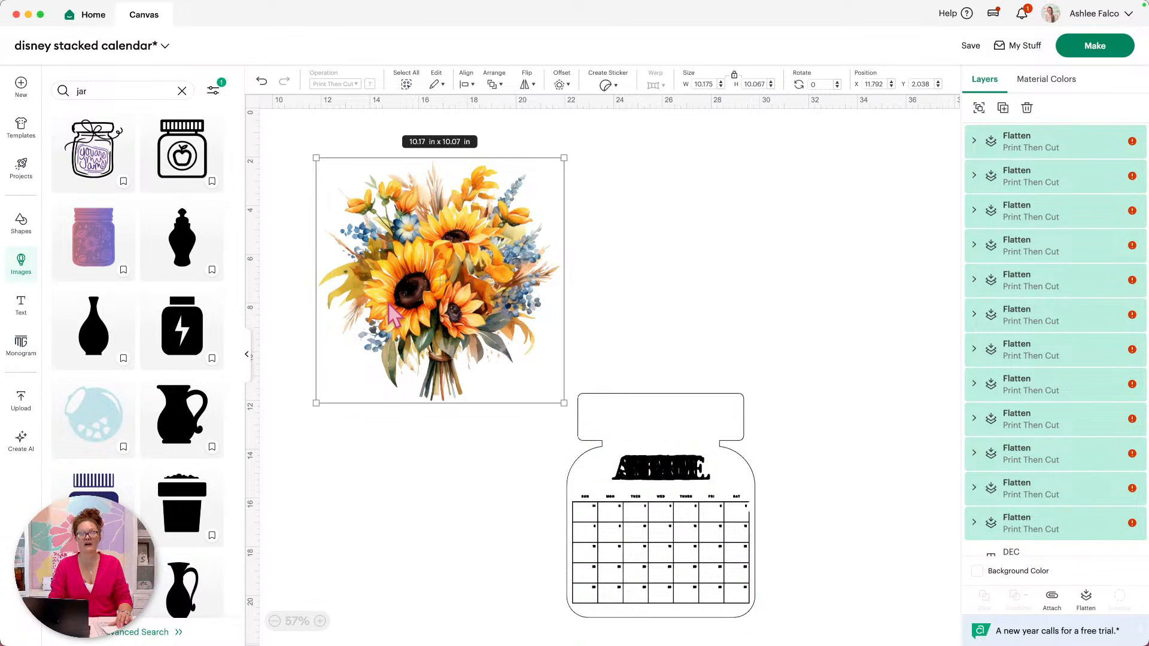
left_click_drag(389, 304, 607, 356)
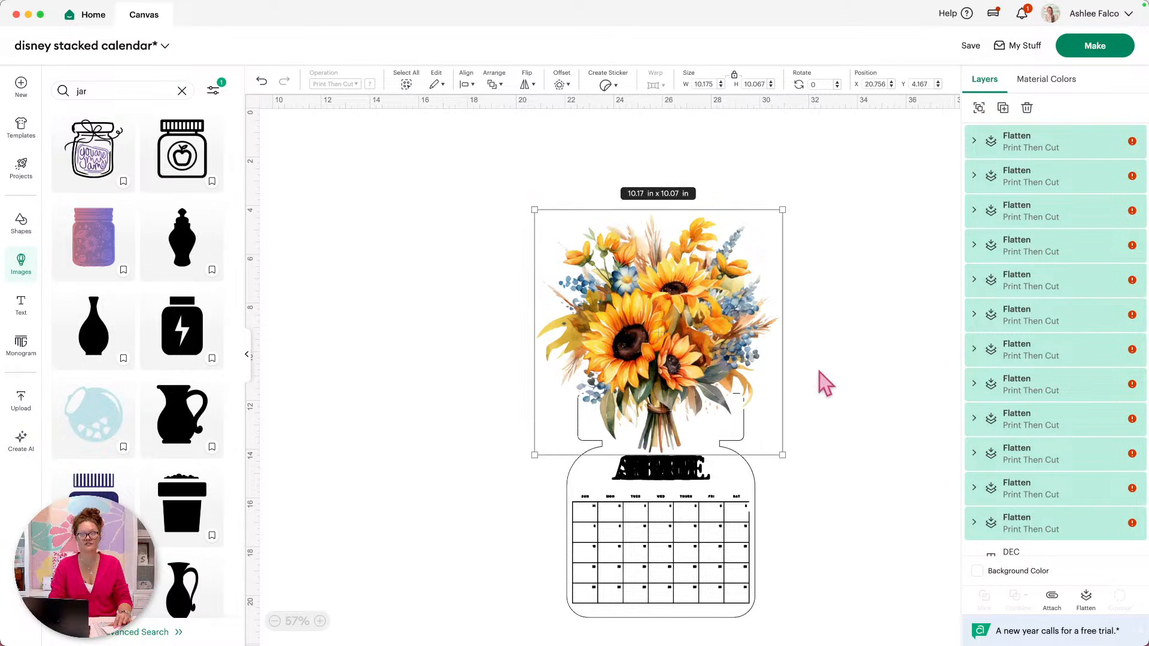